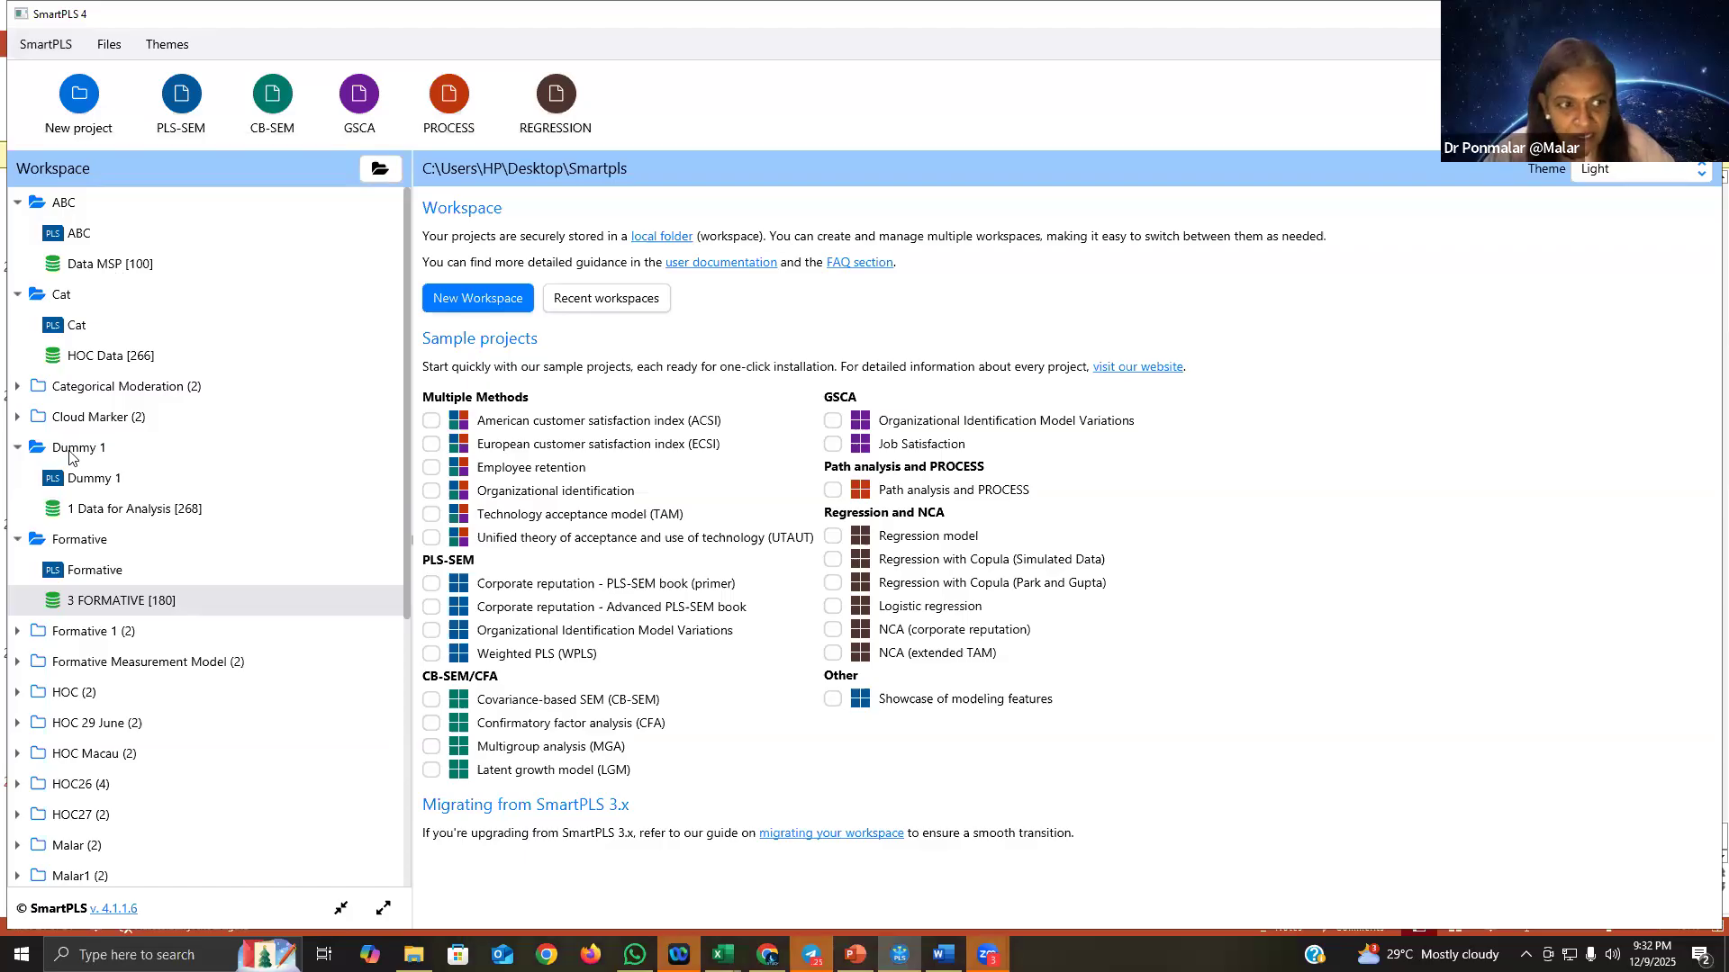
Step: Open the Dummy 1 PLS model in the Dummy 1 project
double_click(69, 449)
double_click(69, 453)
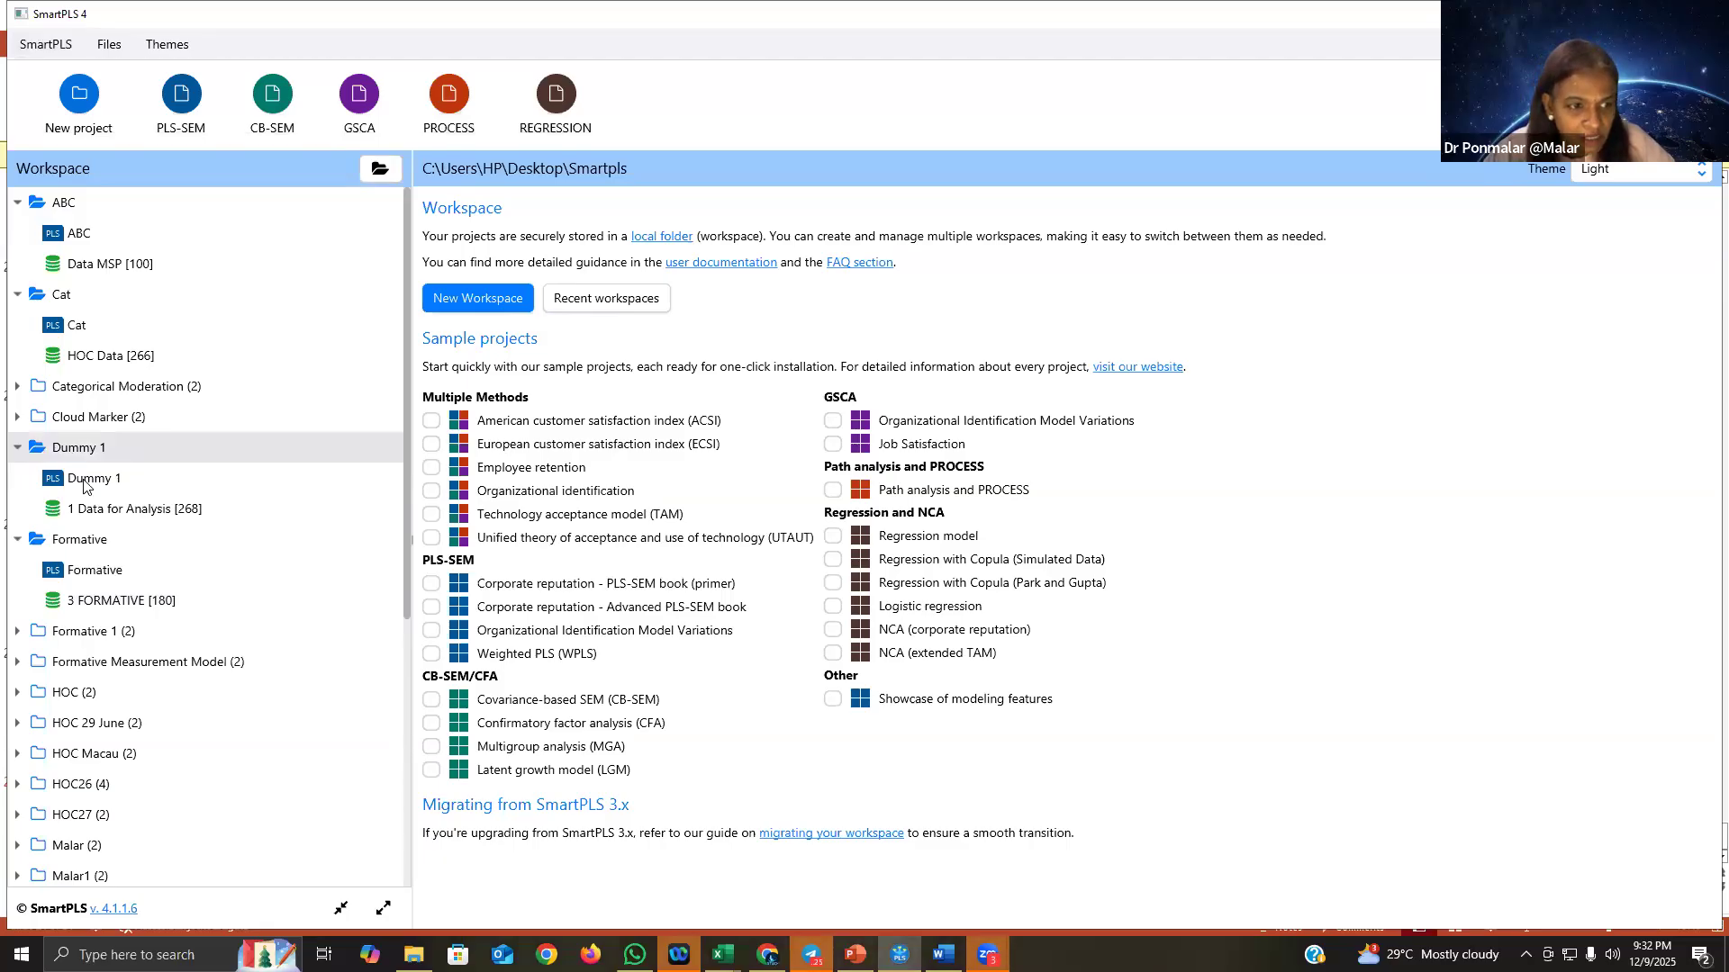
click(84, 486)
double_click(84, 486)
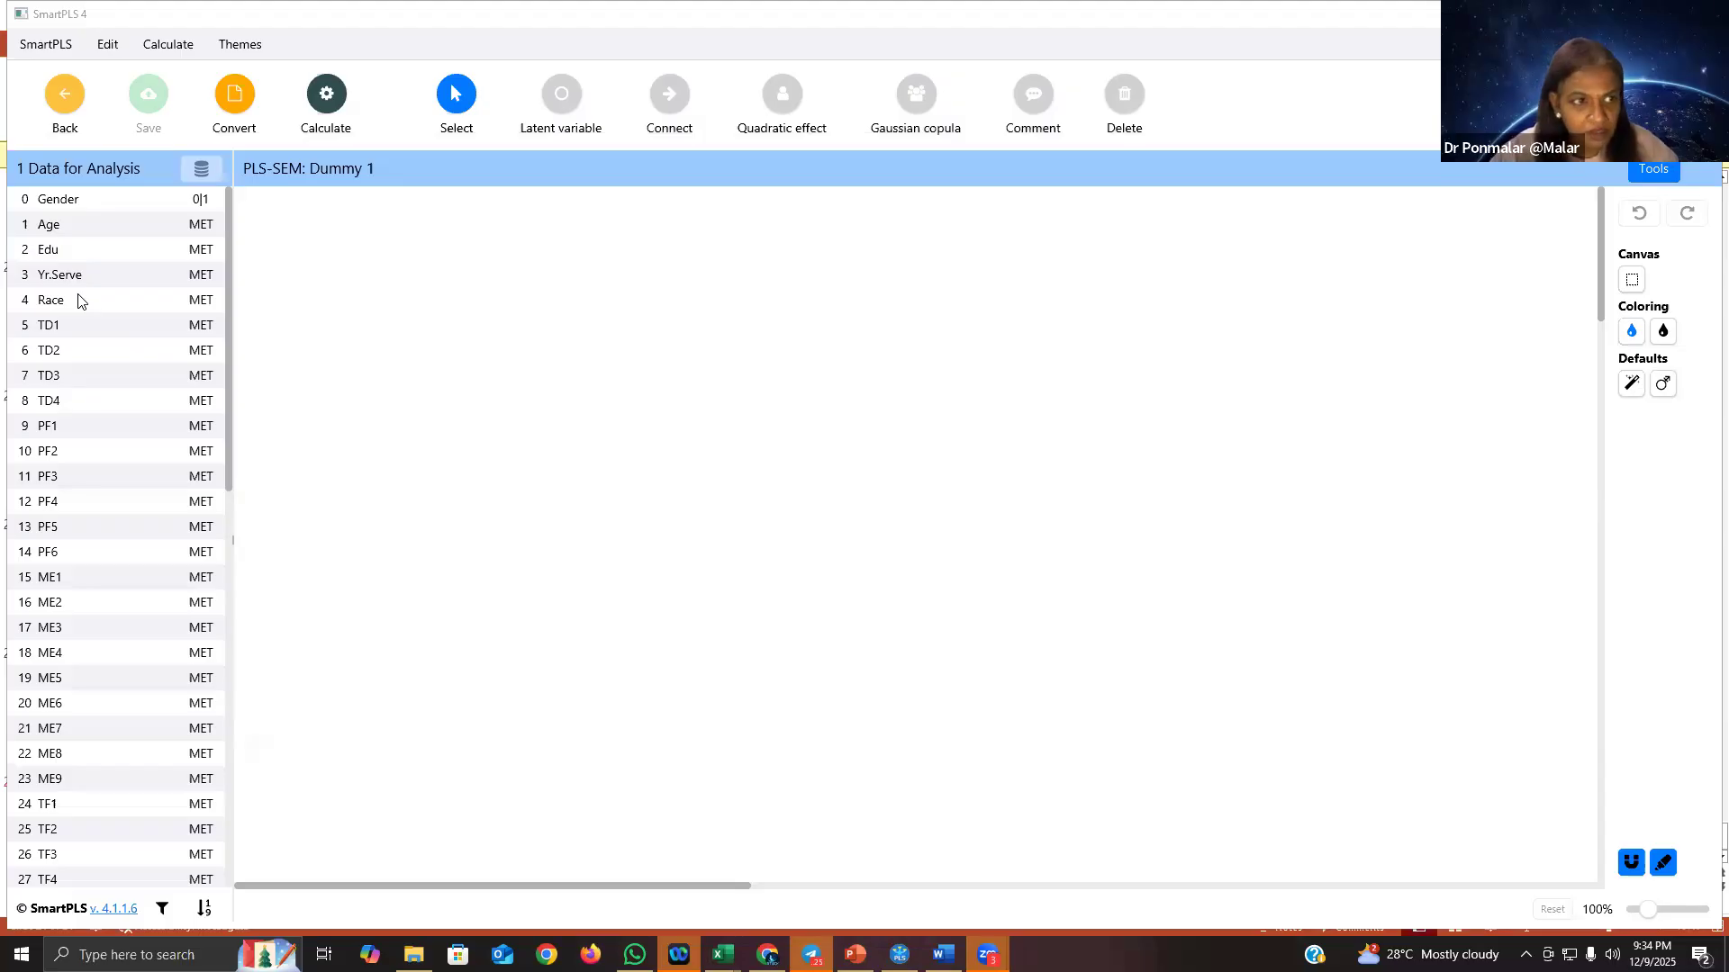
Step: Create a latent variable named TD from indicators TD1 to TD4 and place it in the canvas's upper-left area
click(49, 344)
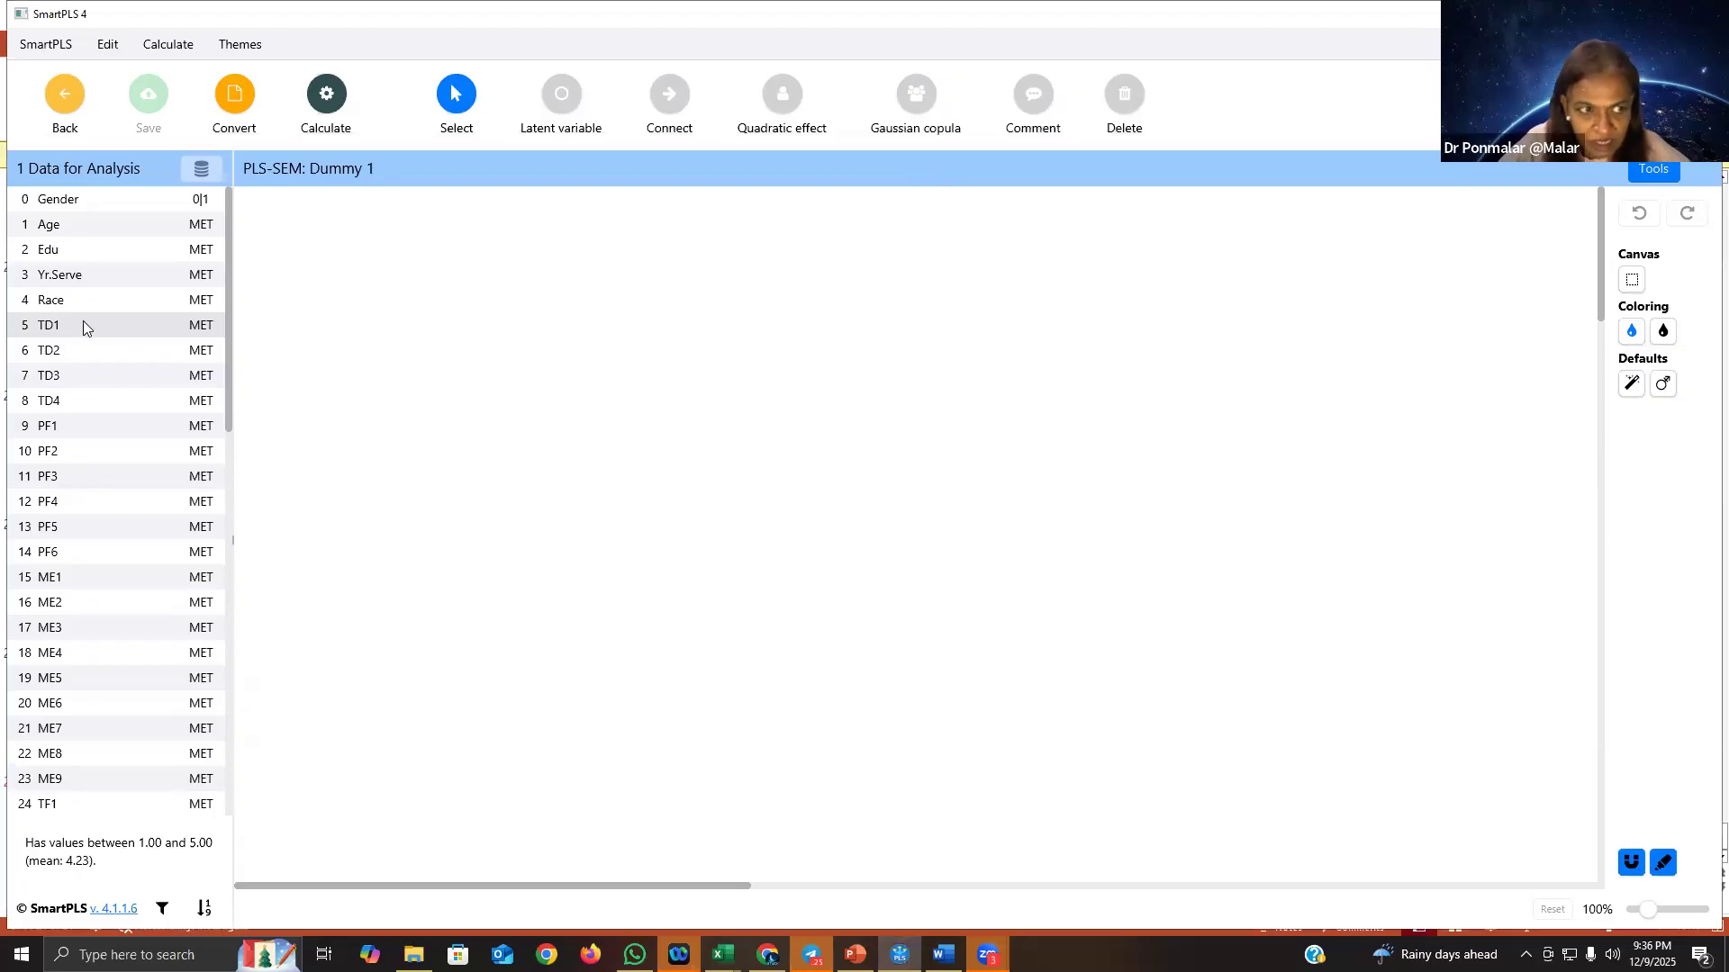
shift+click(61, 407)
drag(99, 352, 493, 256)
text(TD)
key(Return)
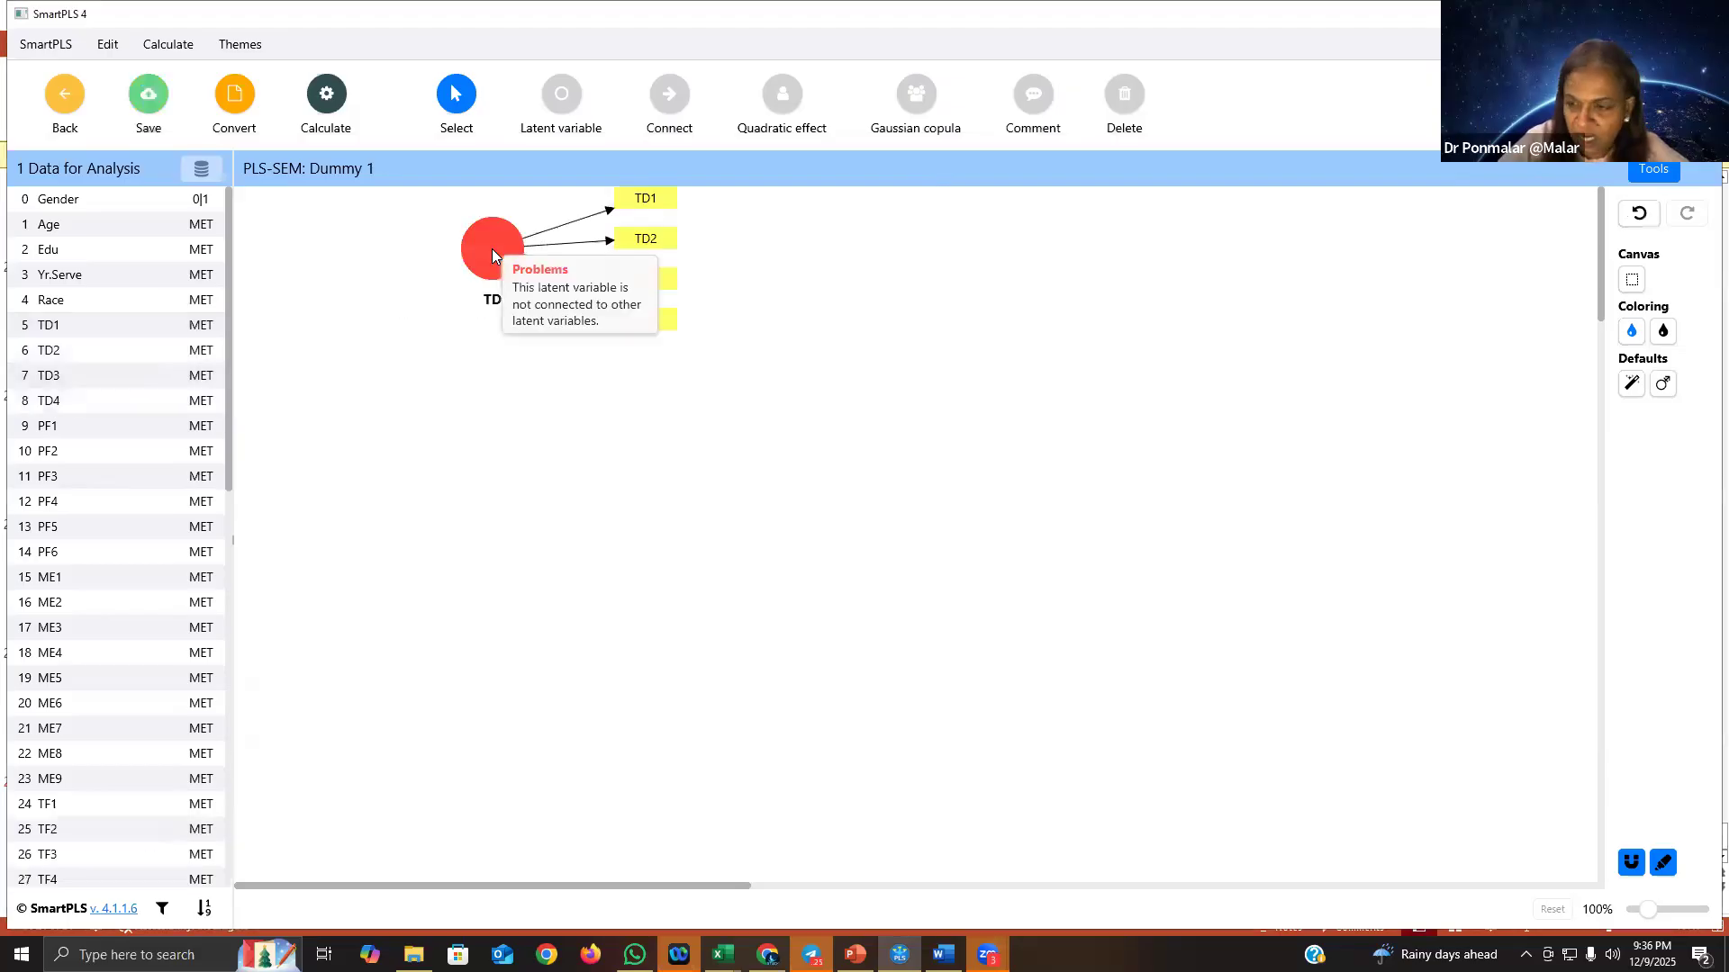
drag(491, 256, 429, 295)
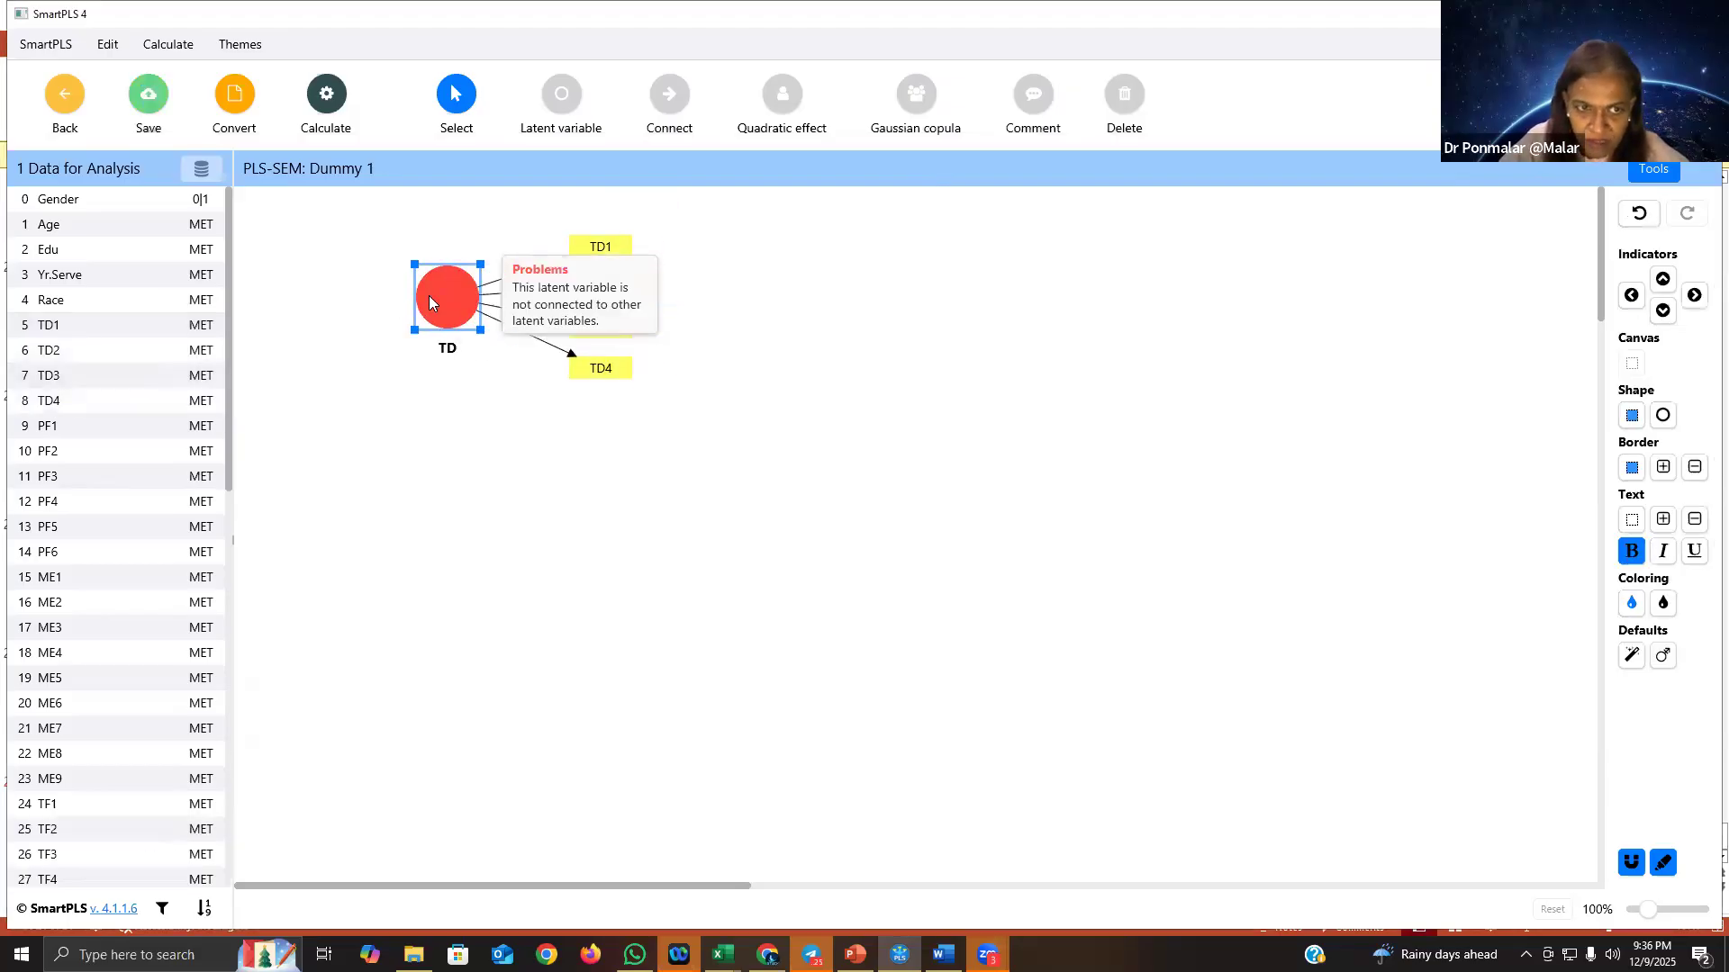
right_click(428, 295)
click(878, 405)
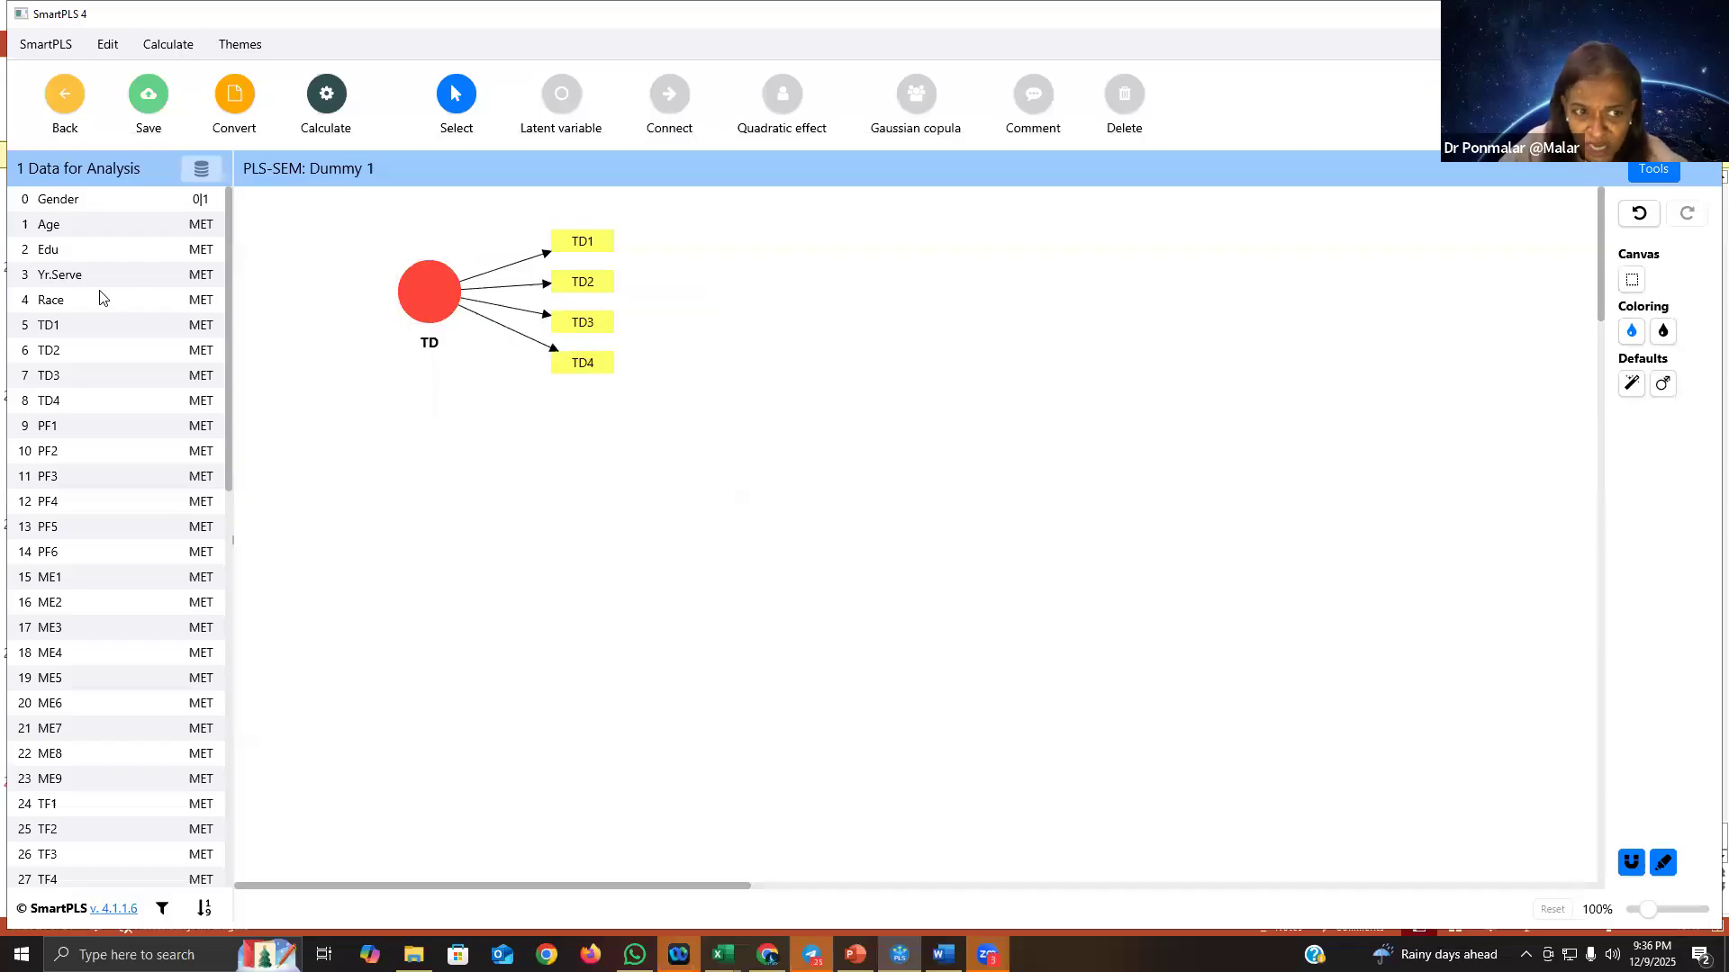
Step: Align the TD construct's indicators to the left
mouse_move(406, 298)
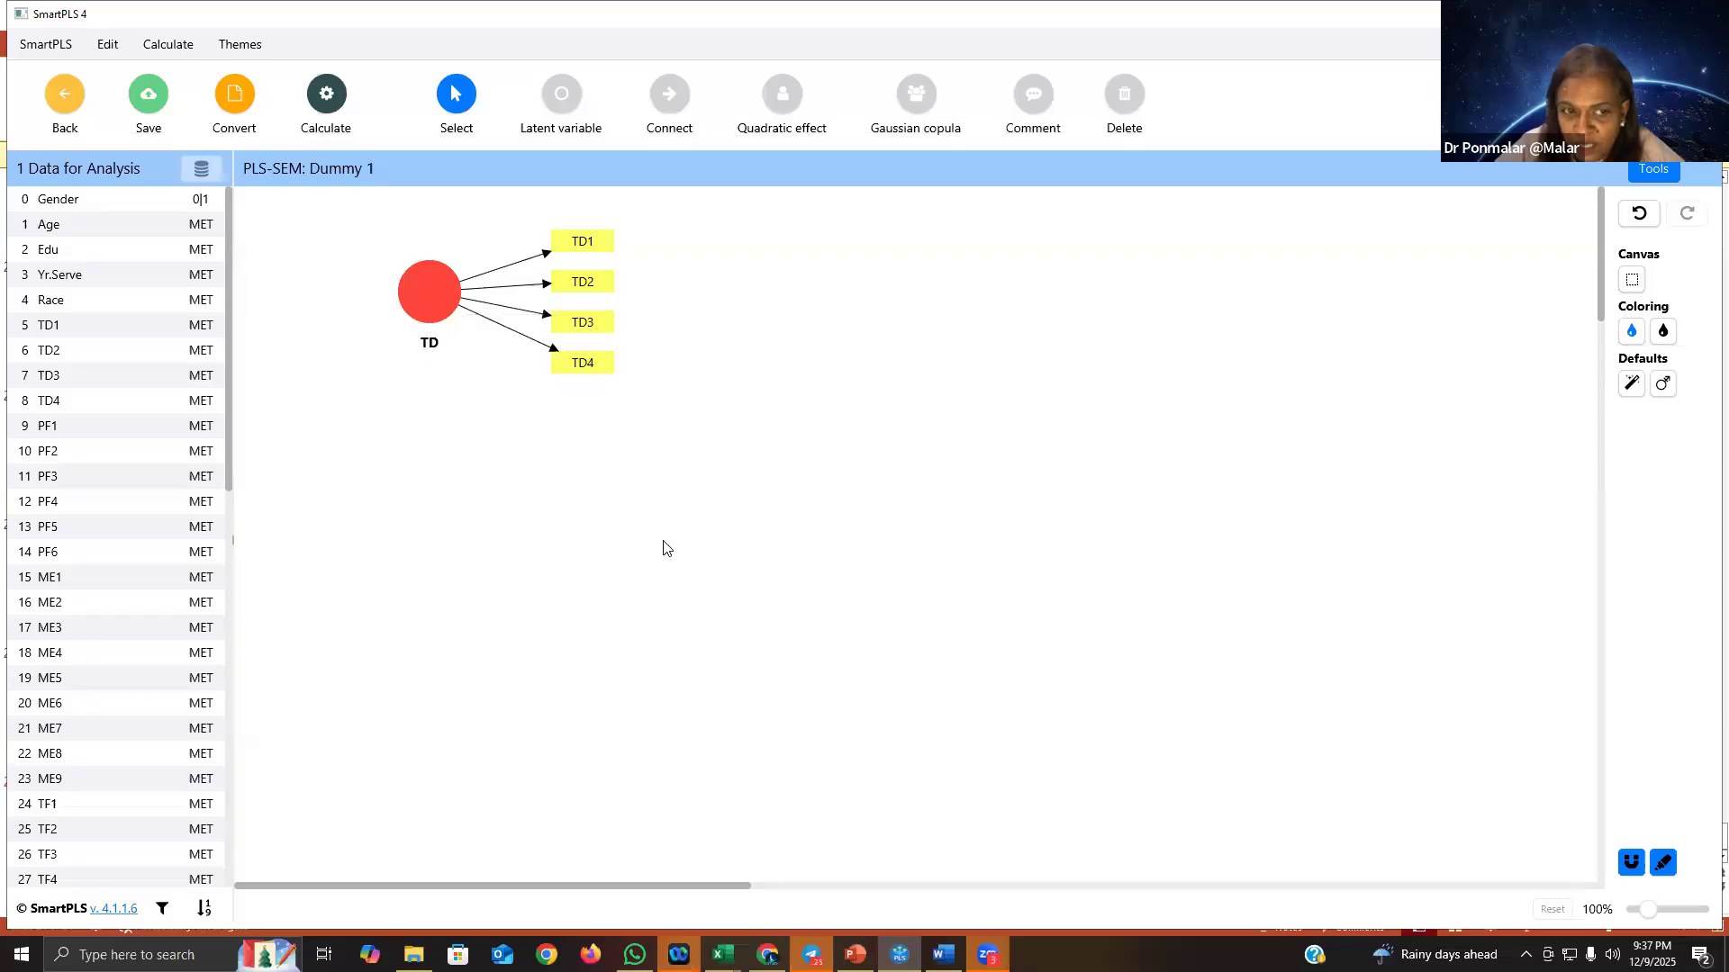
click(429, 290)
right_click(429, 290)
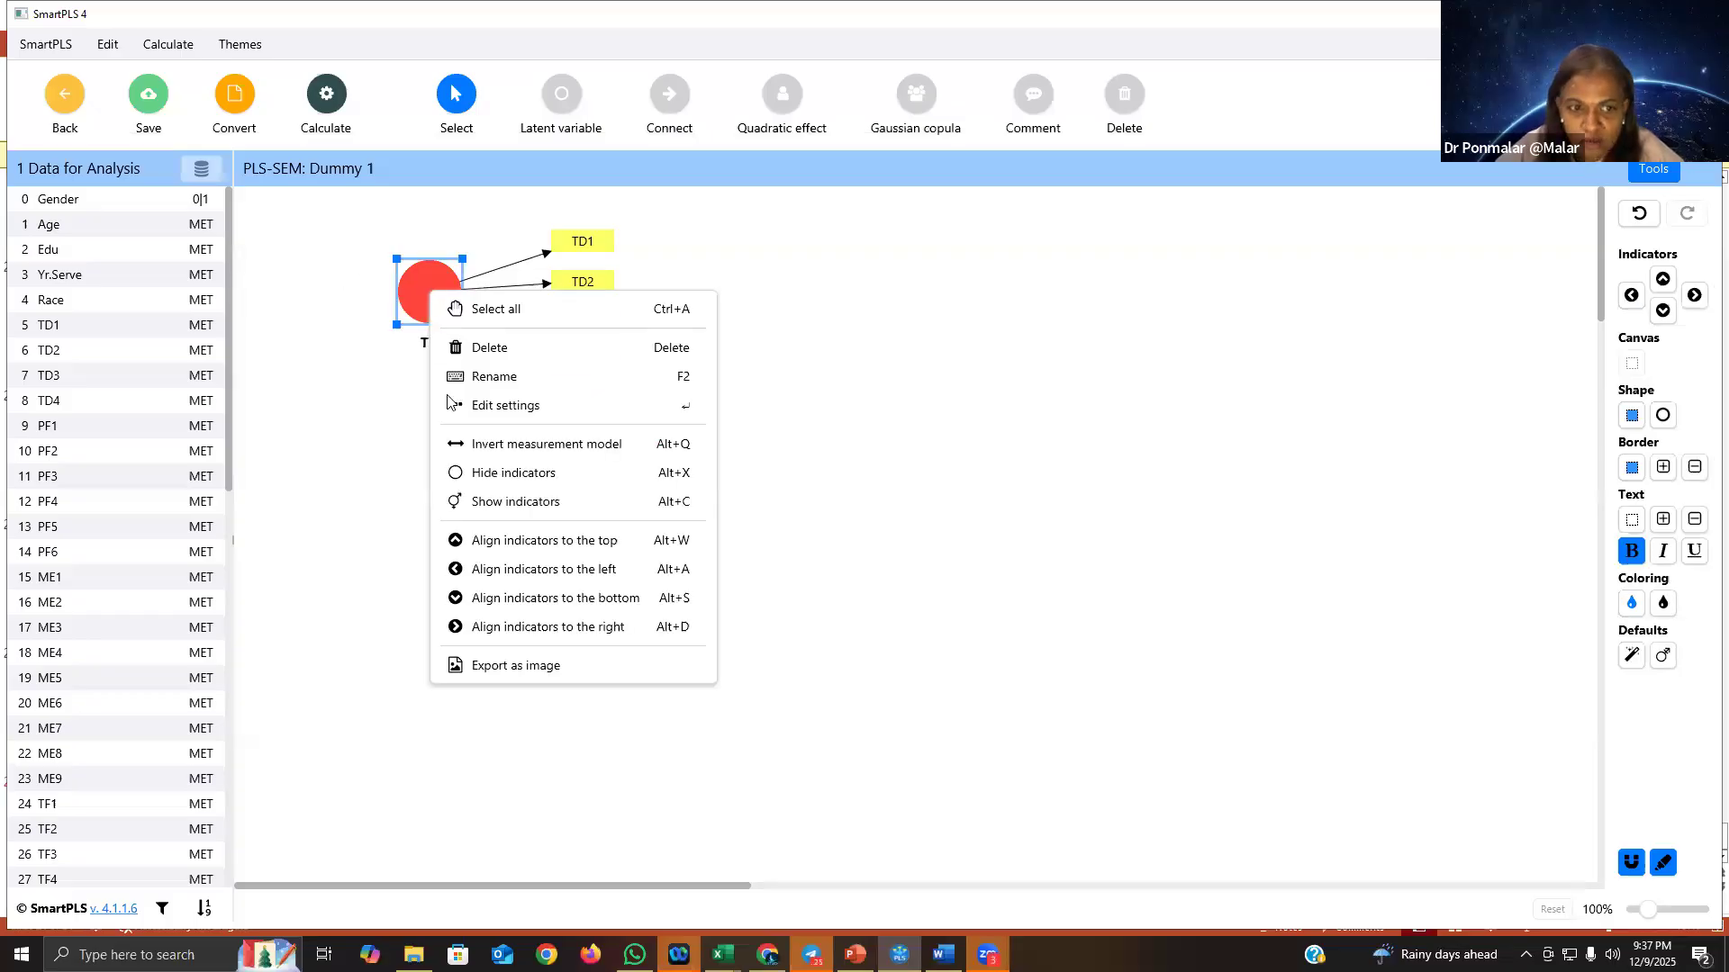
click(549, 569)
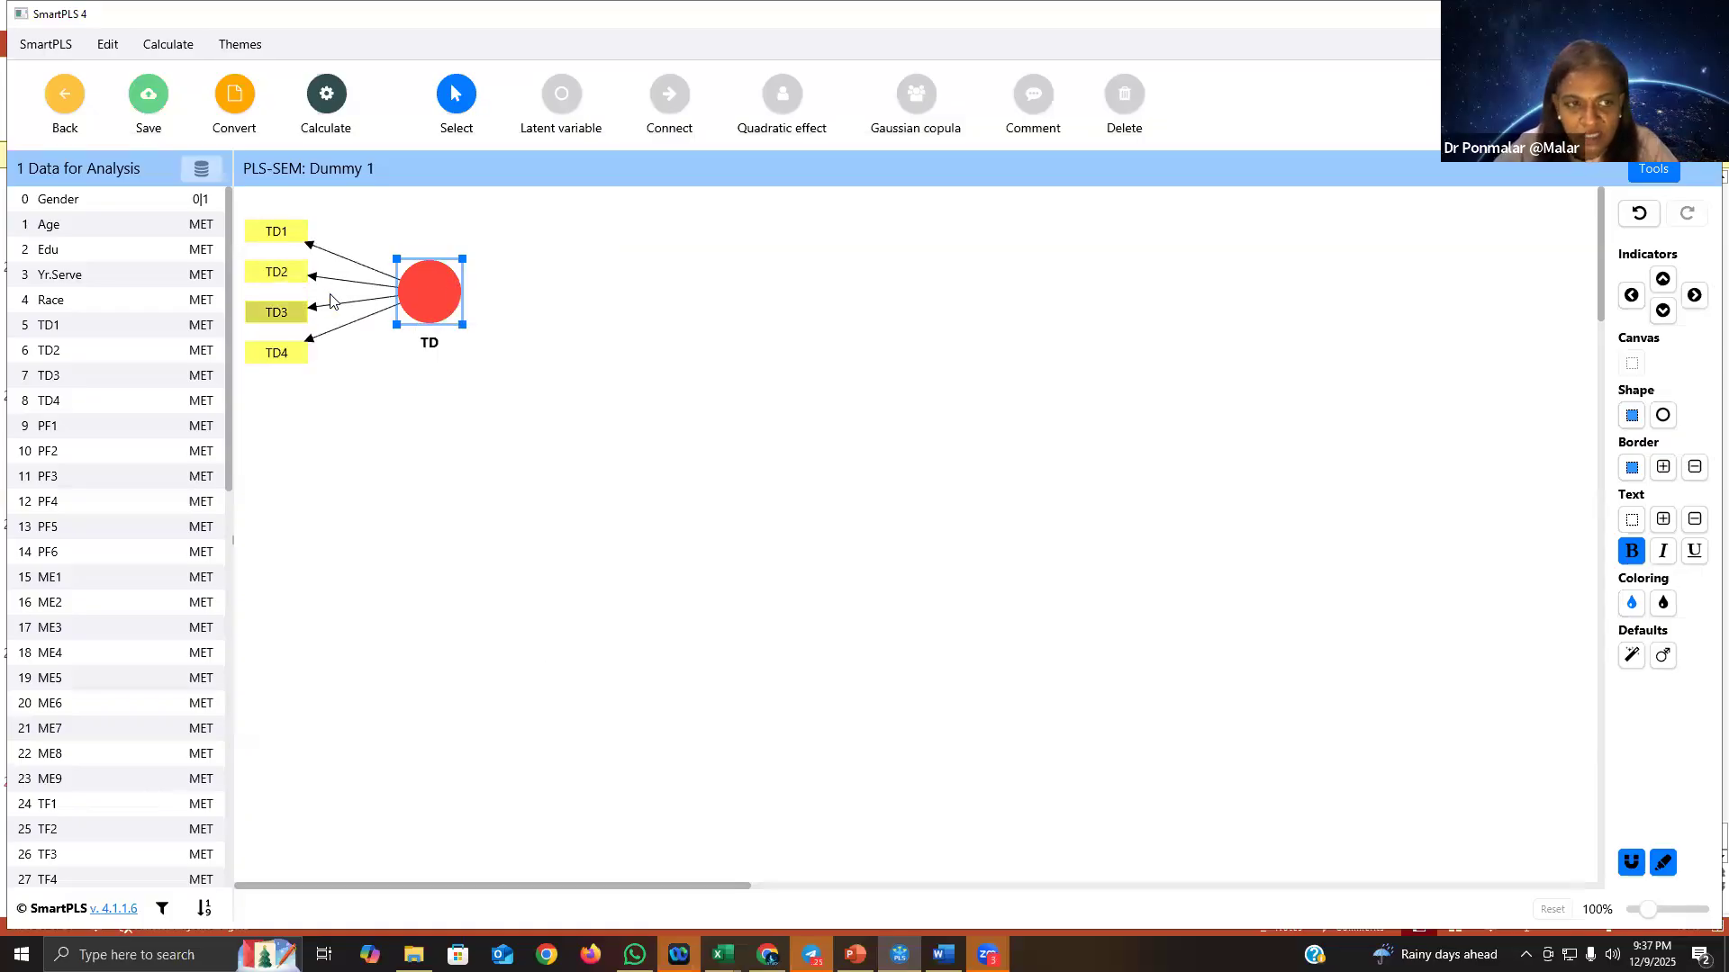
Step: Try TD's indicators aligned to the top, bottom and right of the construct, and return them to the left
right_click(424, 290)
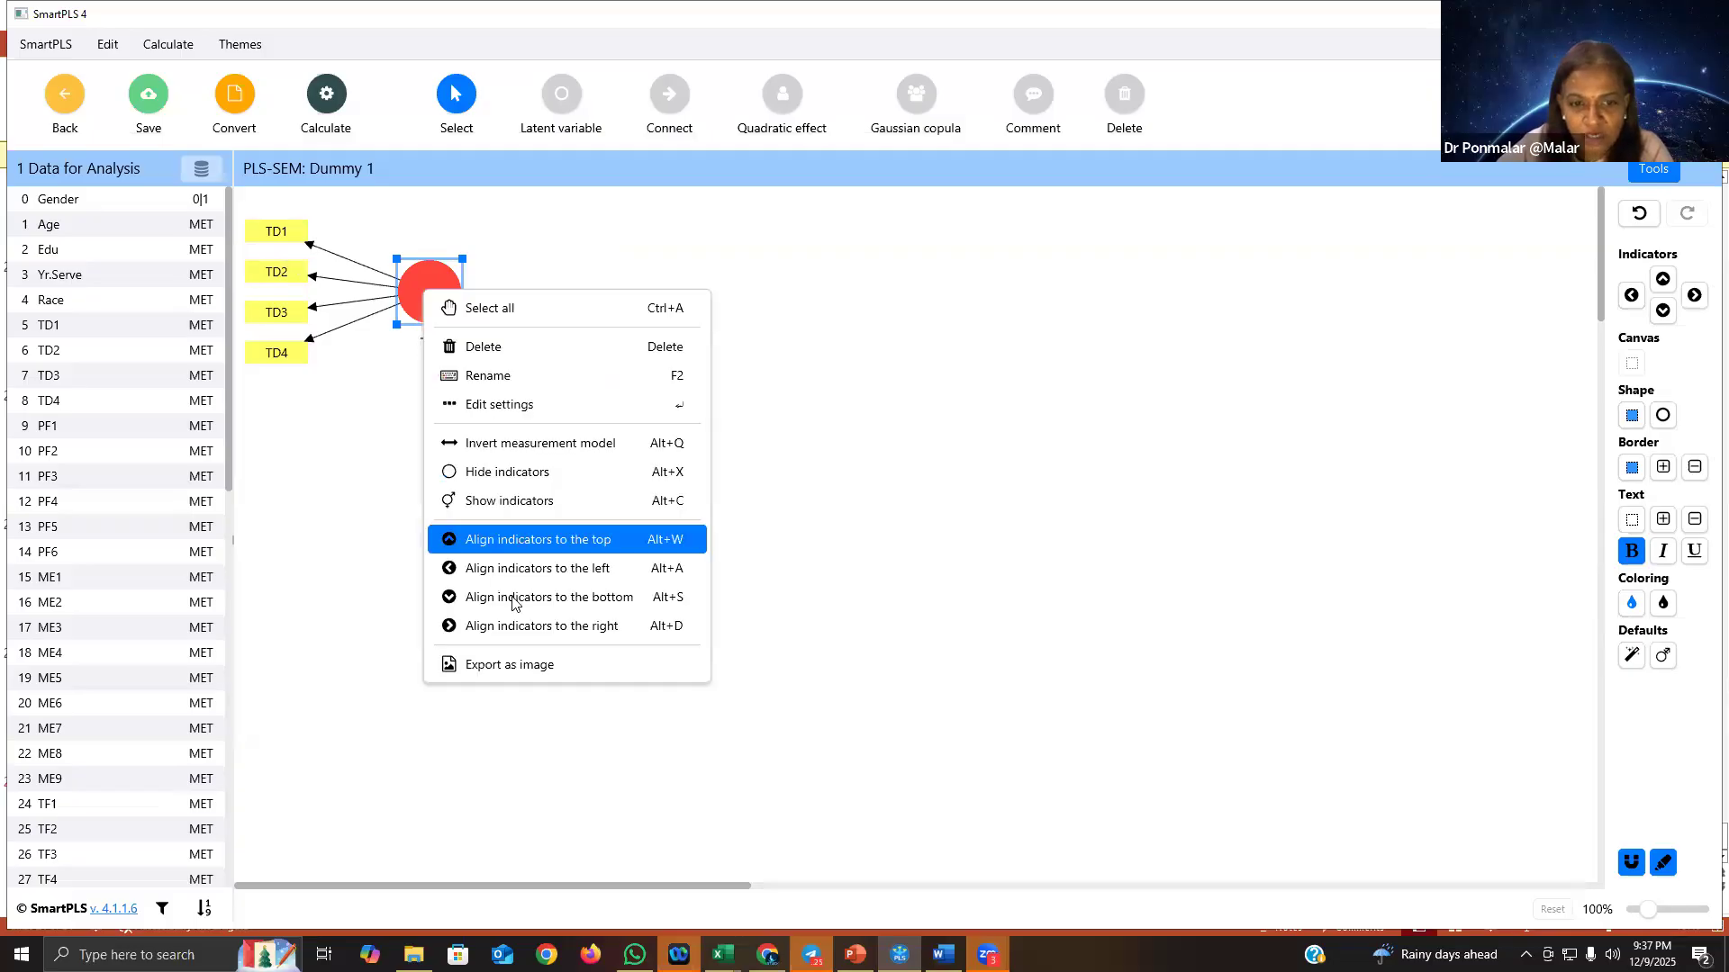
click(564, 540)
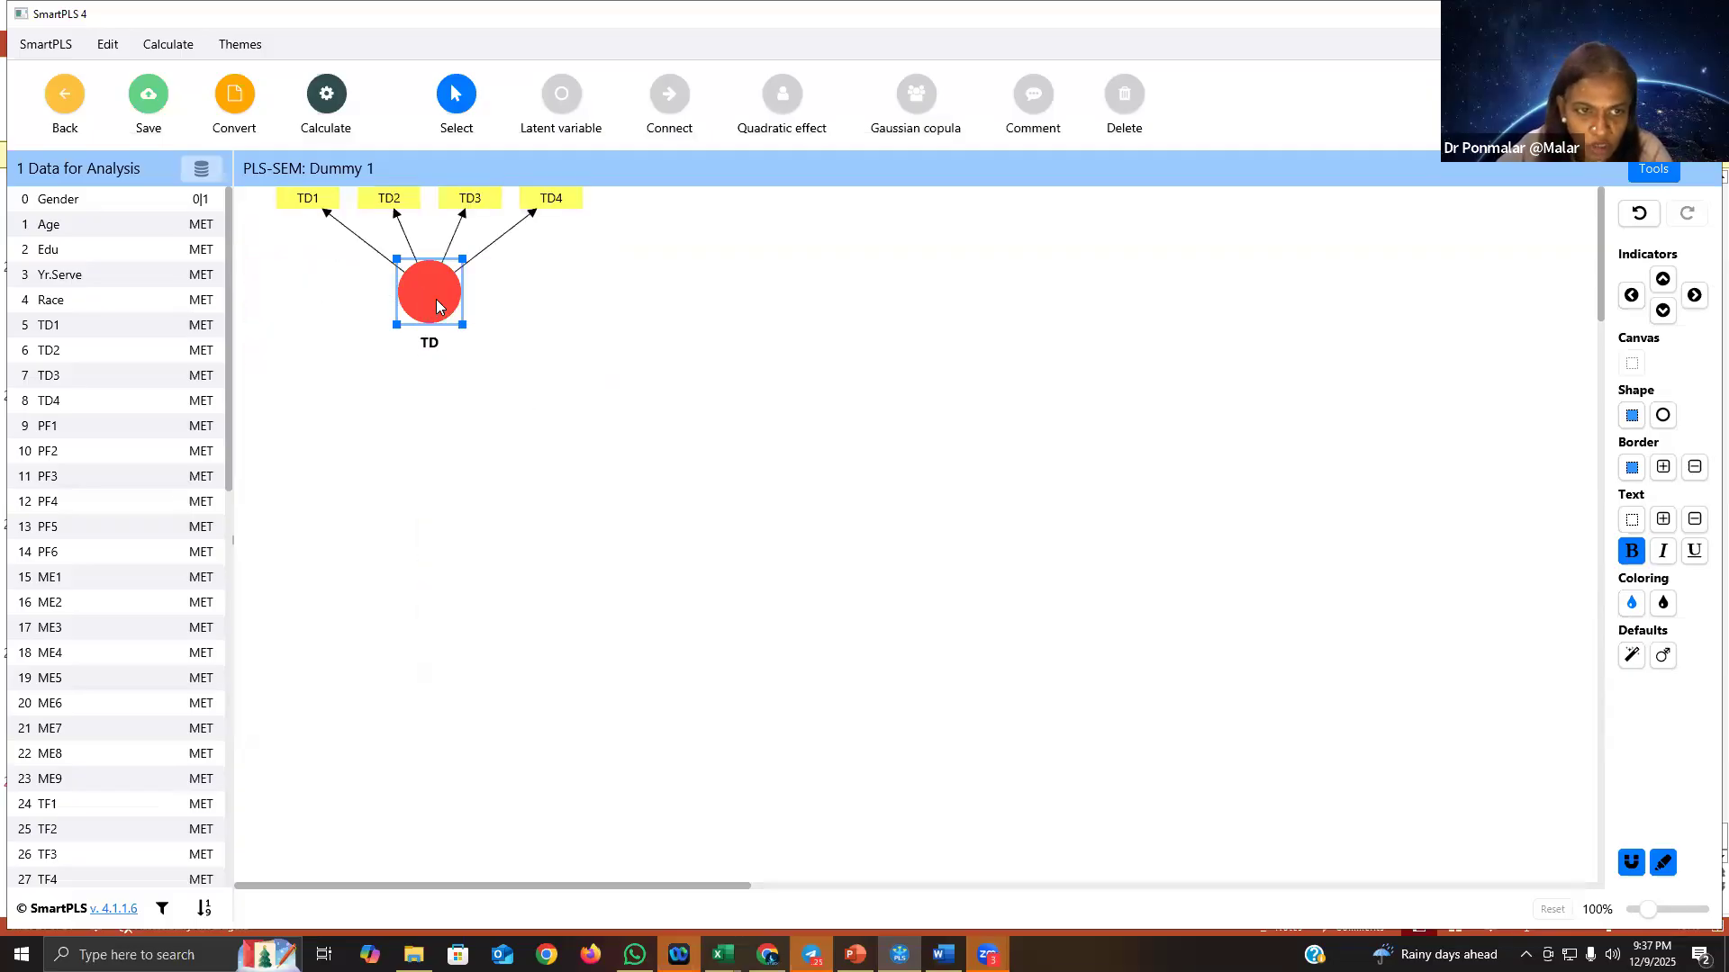
right_click(434, 285)
click(550, 596)
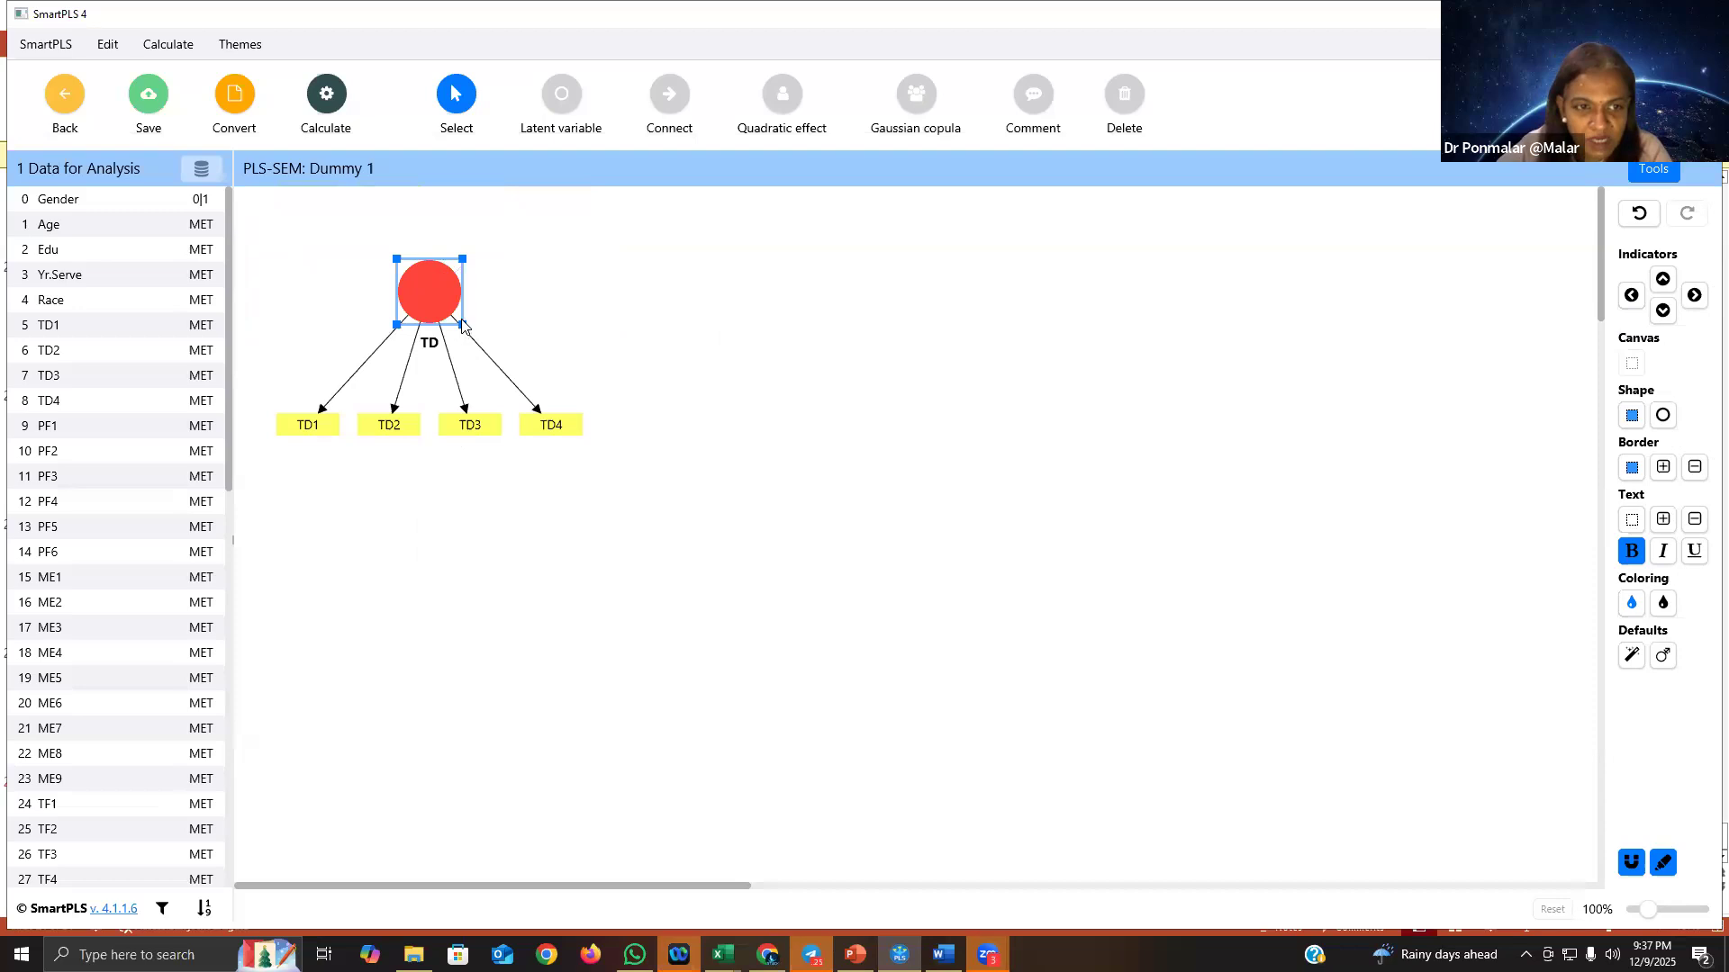
right_click(448, 301)
click(576, 637)
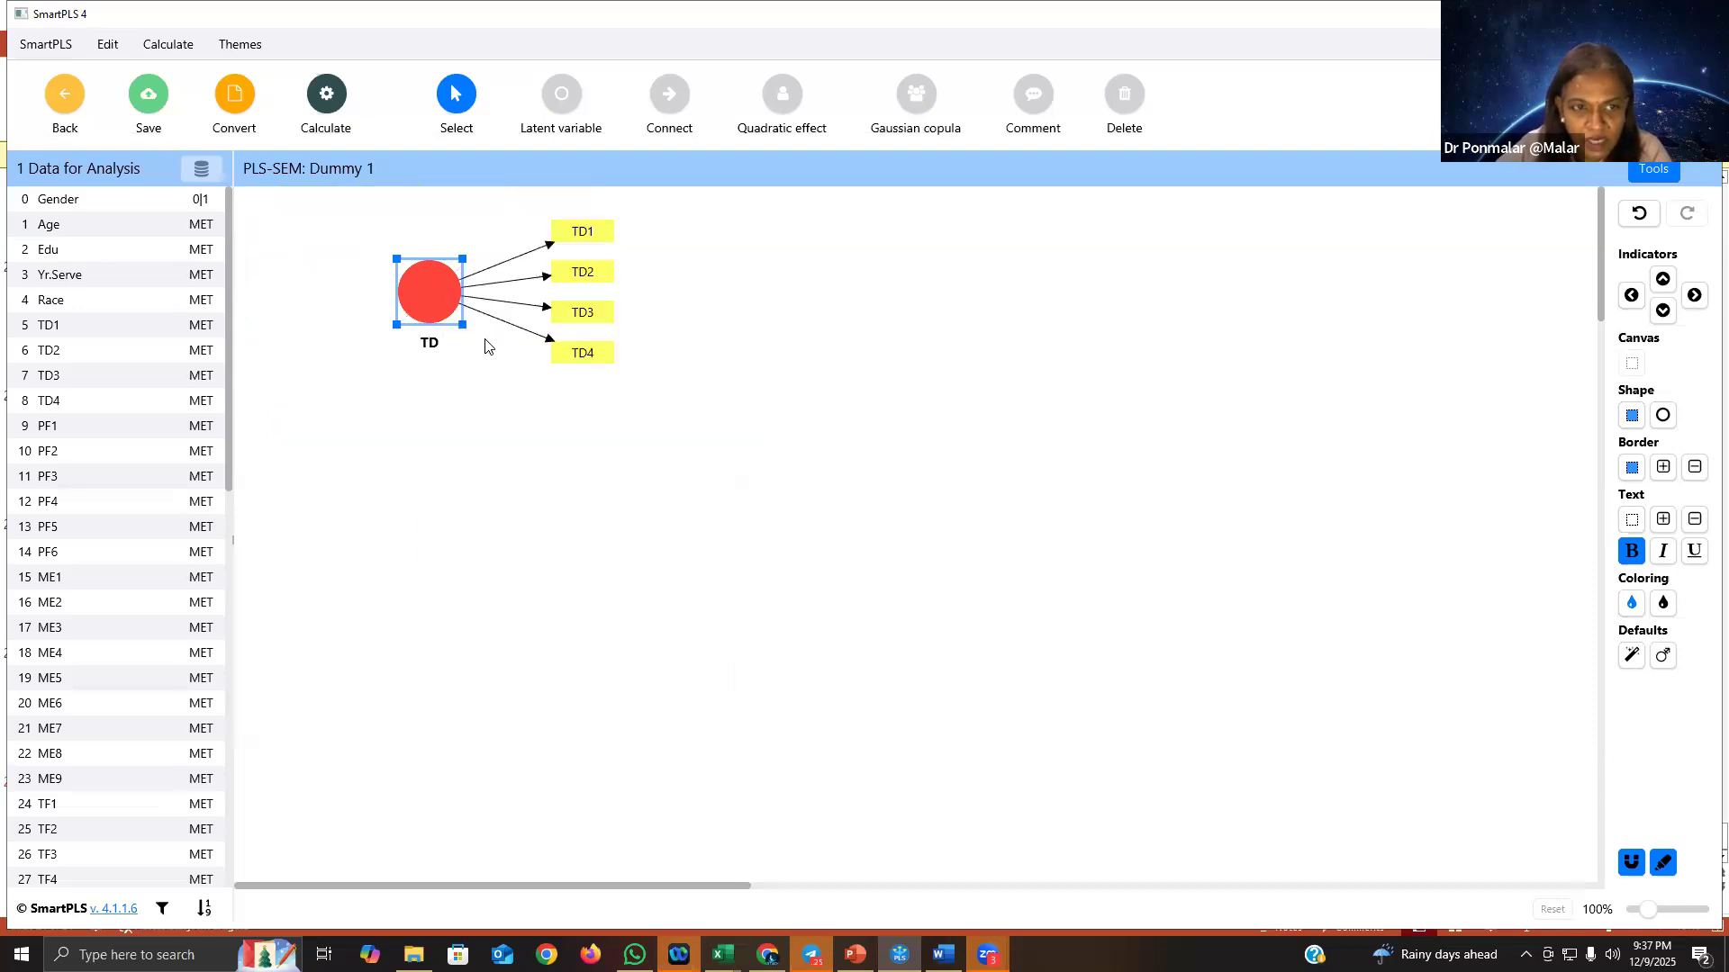
right_click(426, 278)
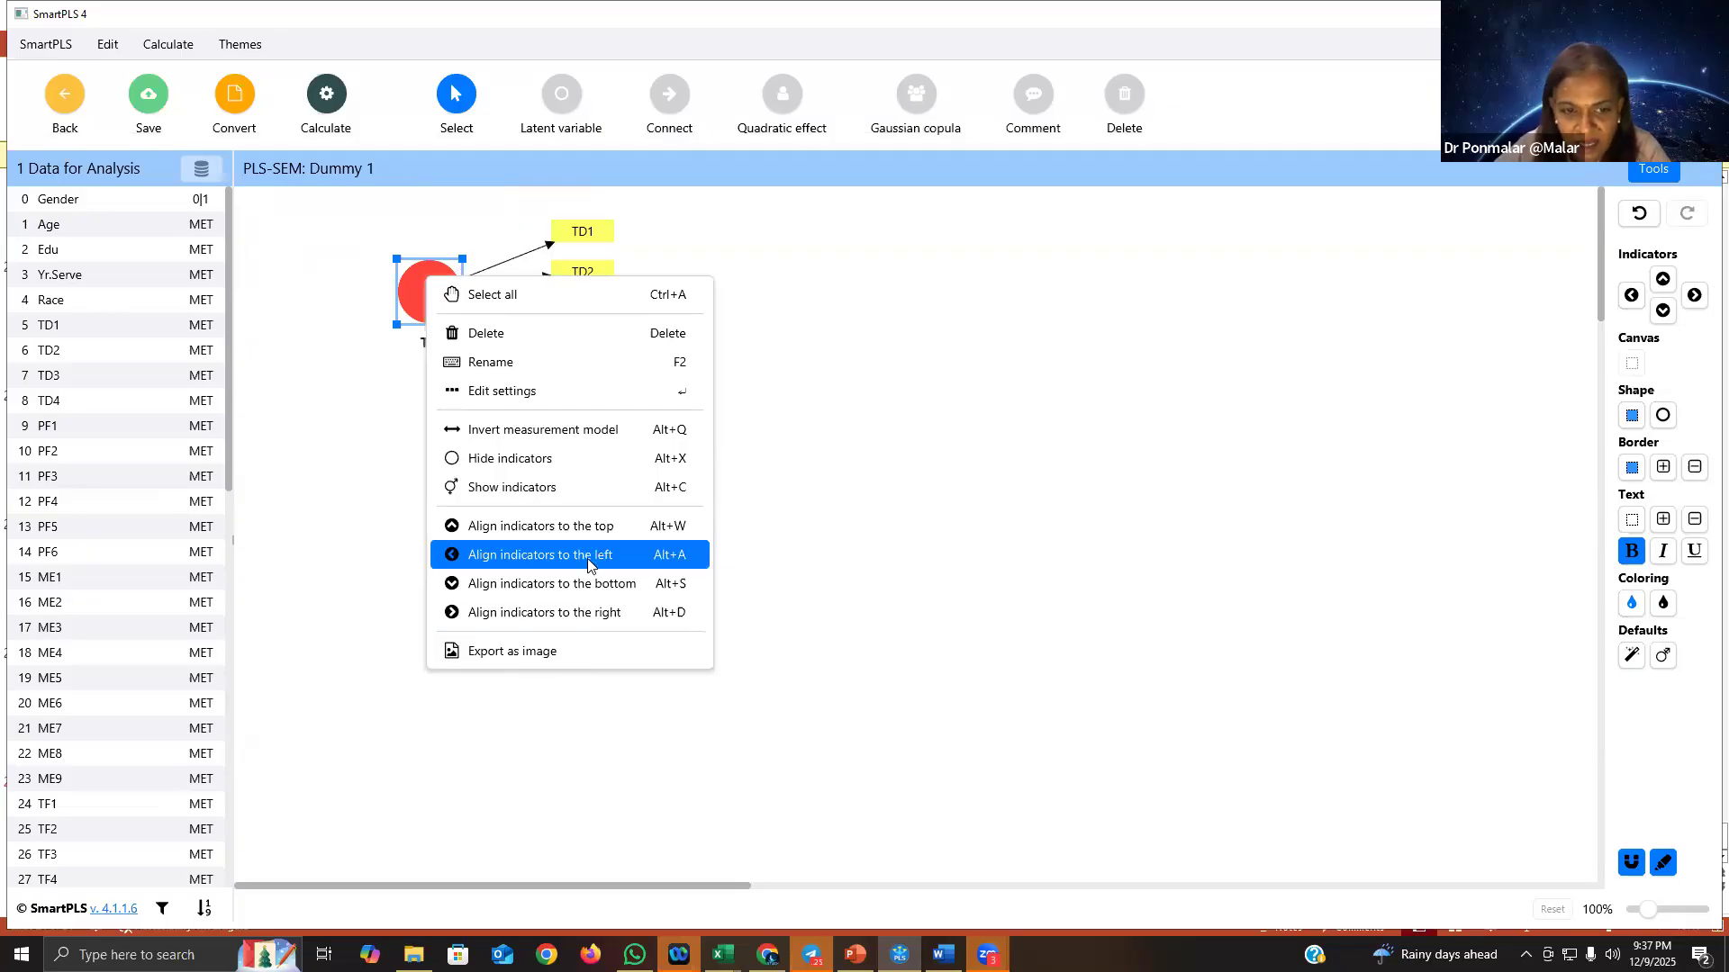
click(554, 554)
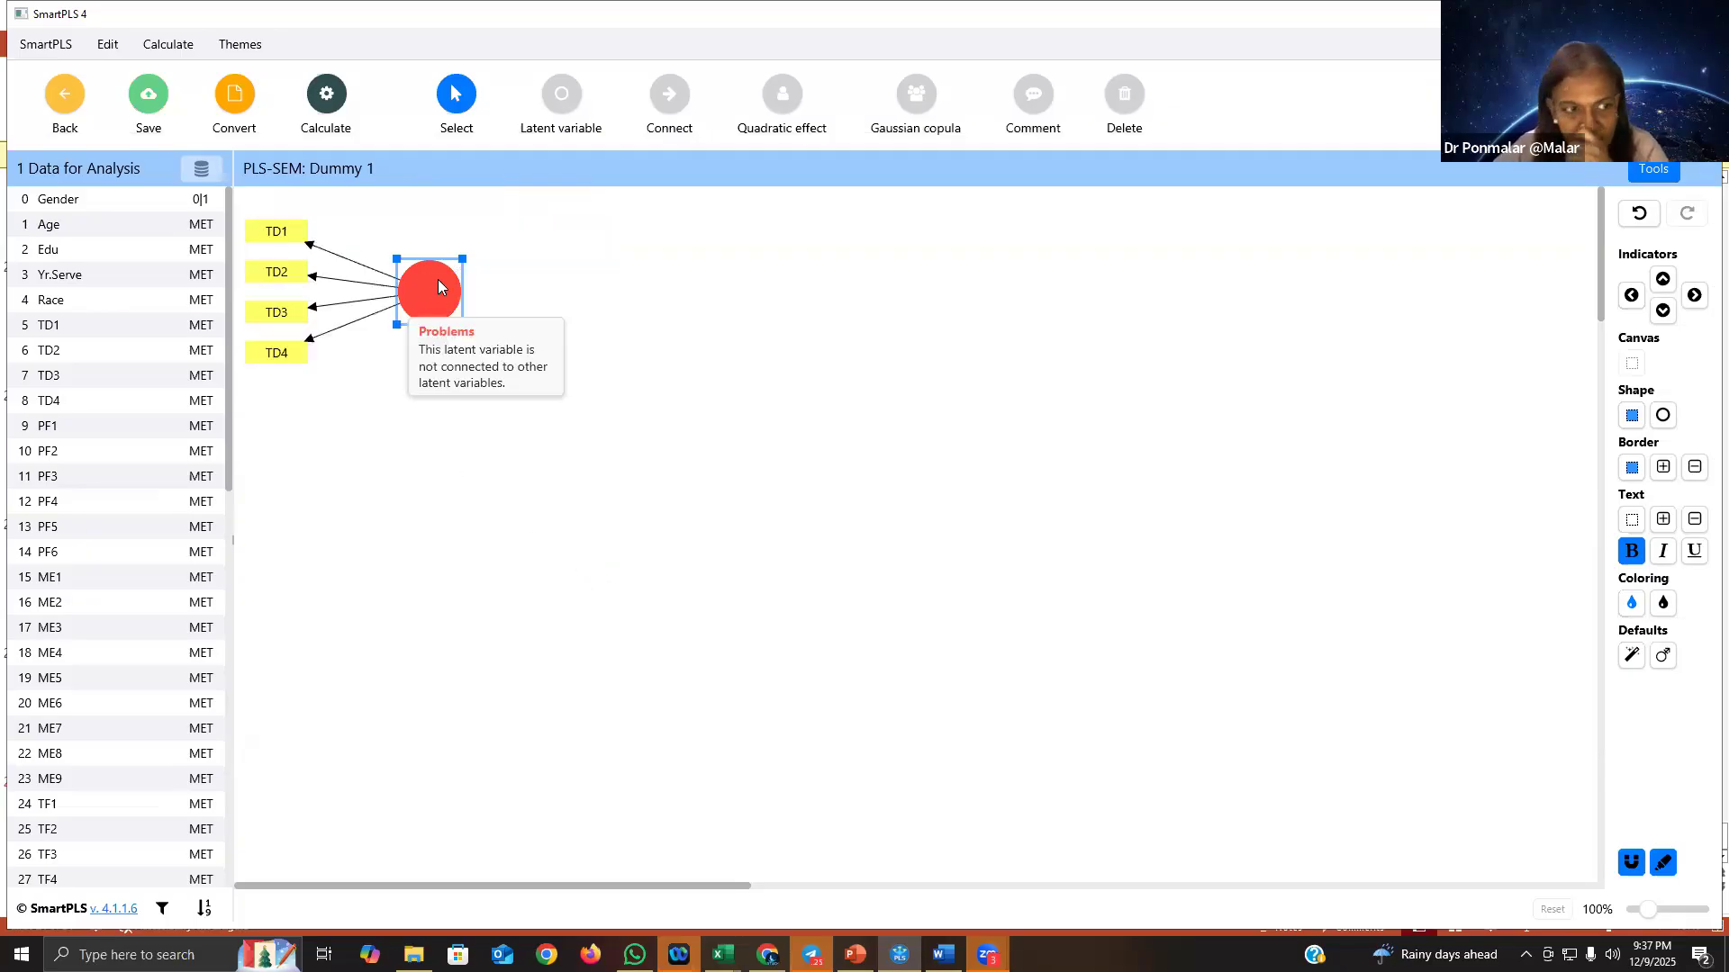
Step: Create a latent variable named PF from indicators PF1 to PF6, placed below TD
click(48, 431)
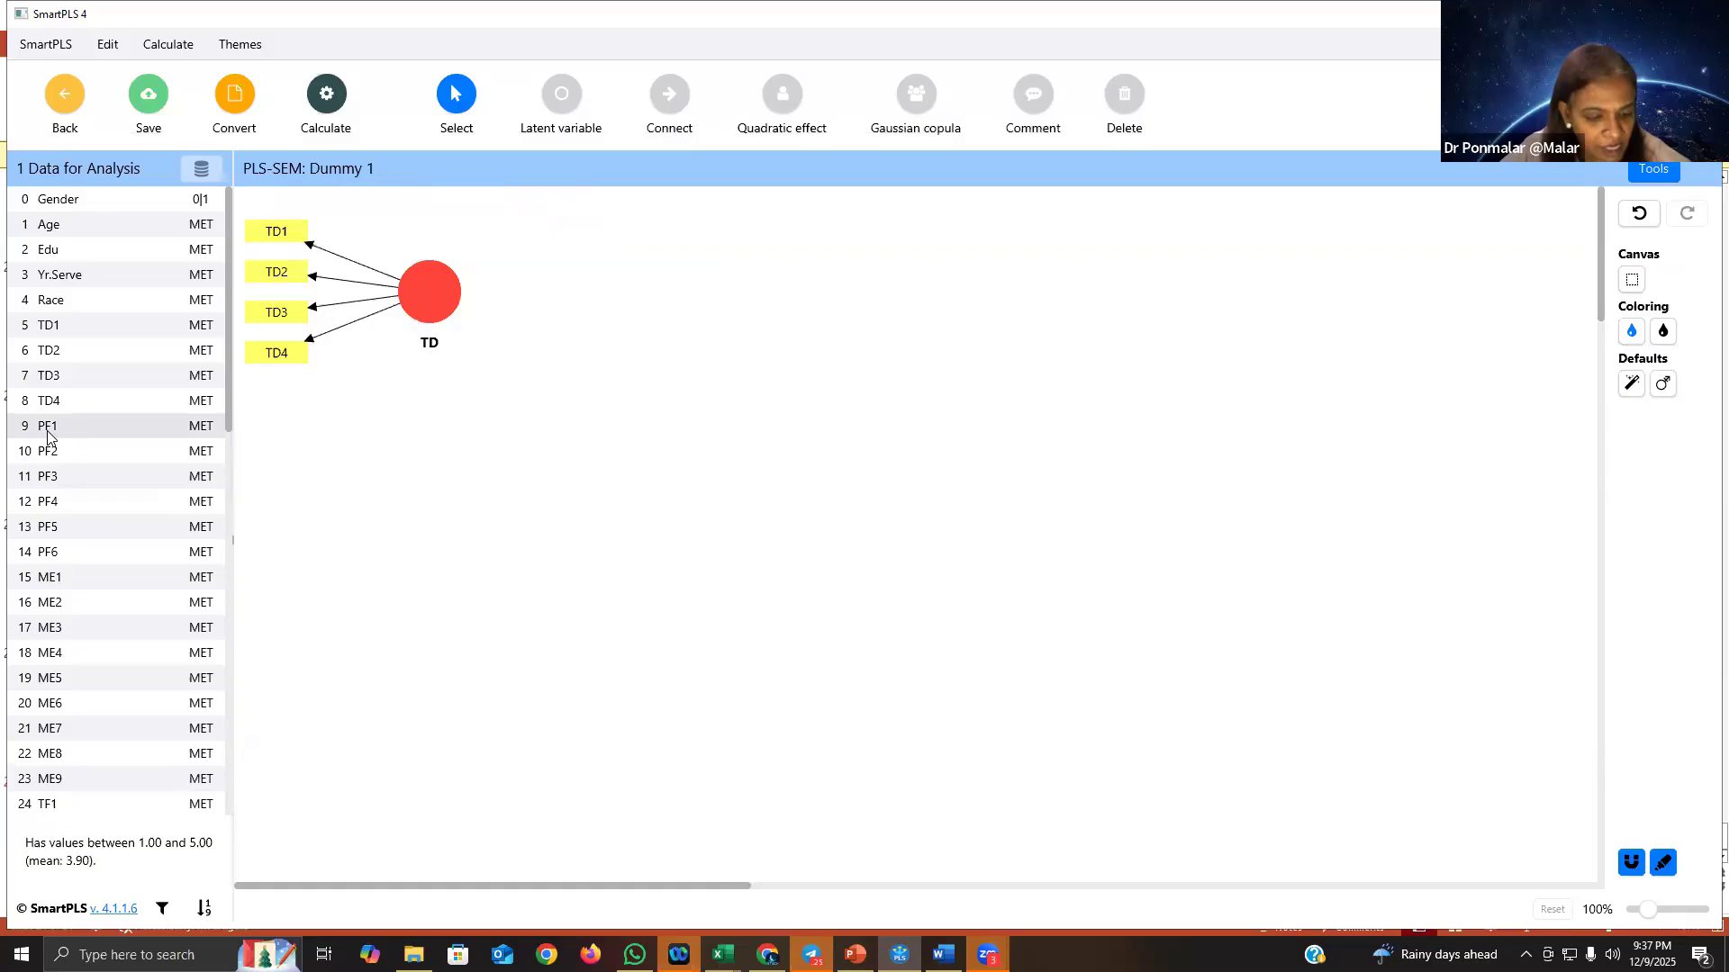
shift+click(50, 530)
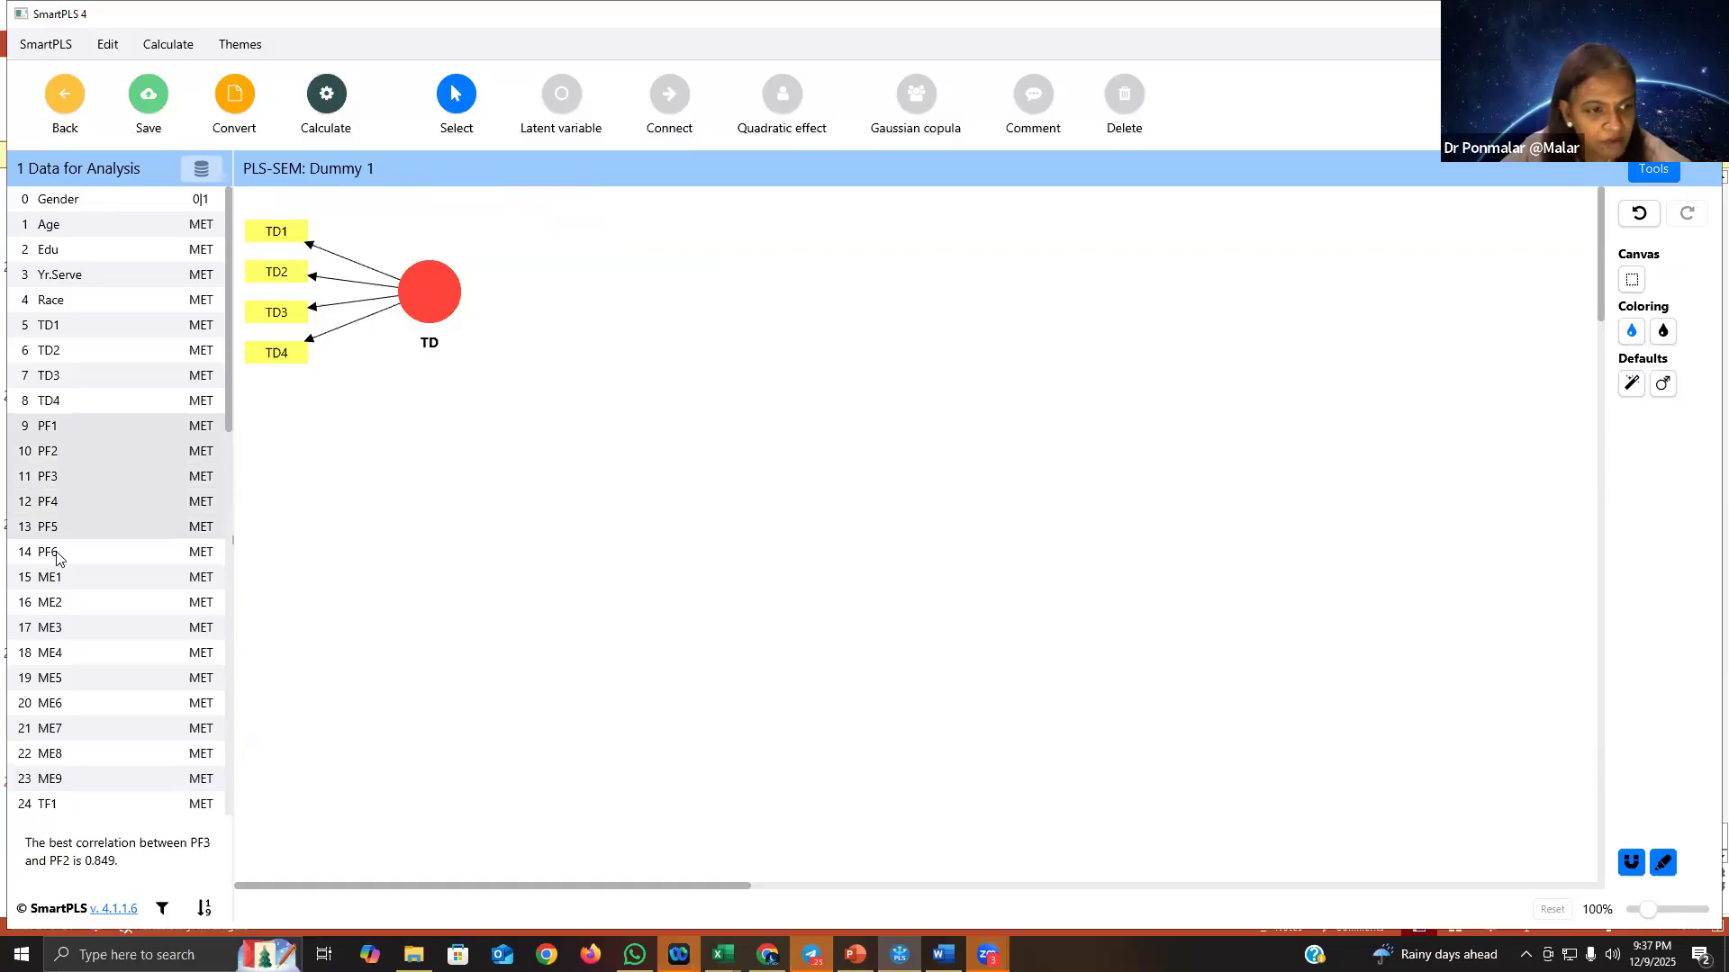
shift+click(57, 558)
drag(64, 468, 405, 472)
text(PF)
key(Return)
Step: Align PF's indicators to the left and reposition PF and TD so their indicator blocks do not overlap
click(404, 466)
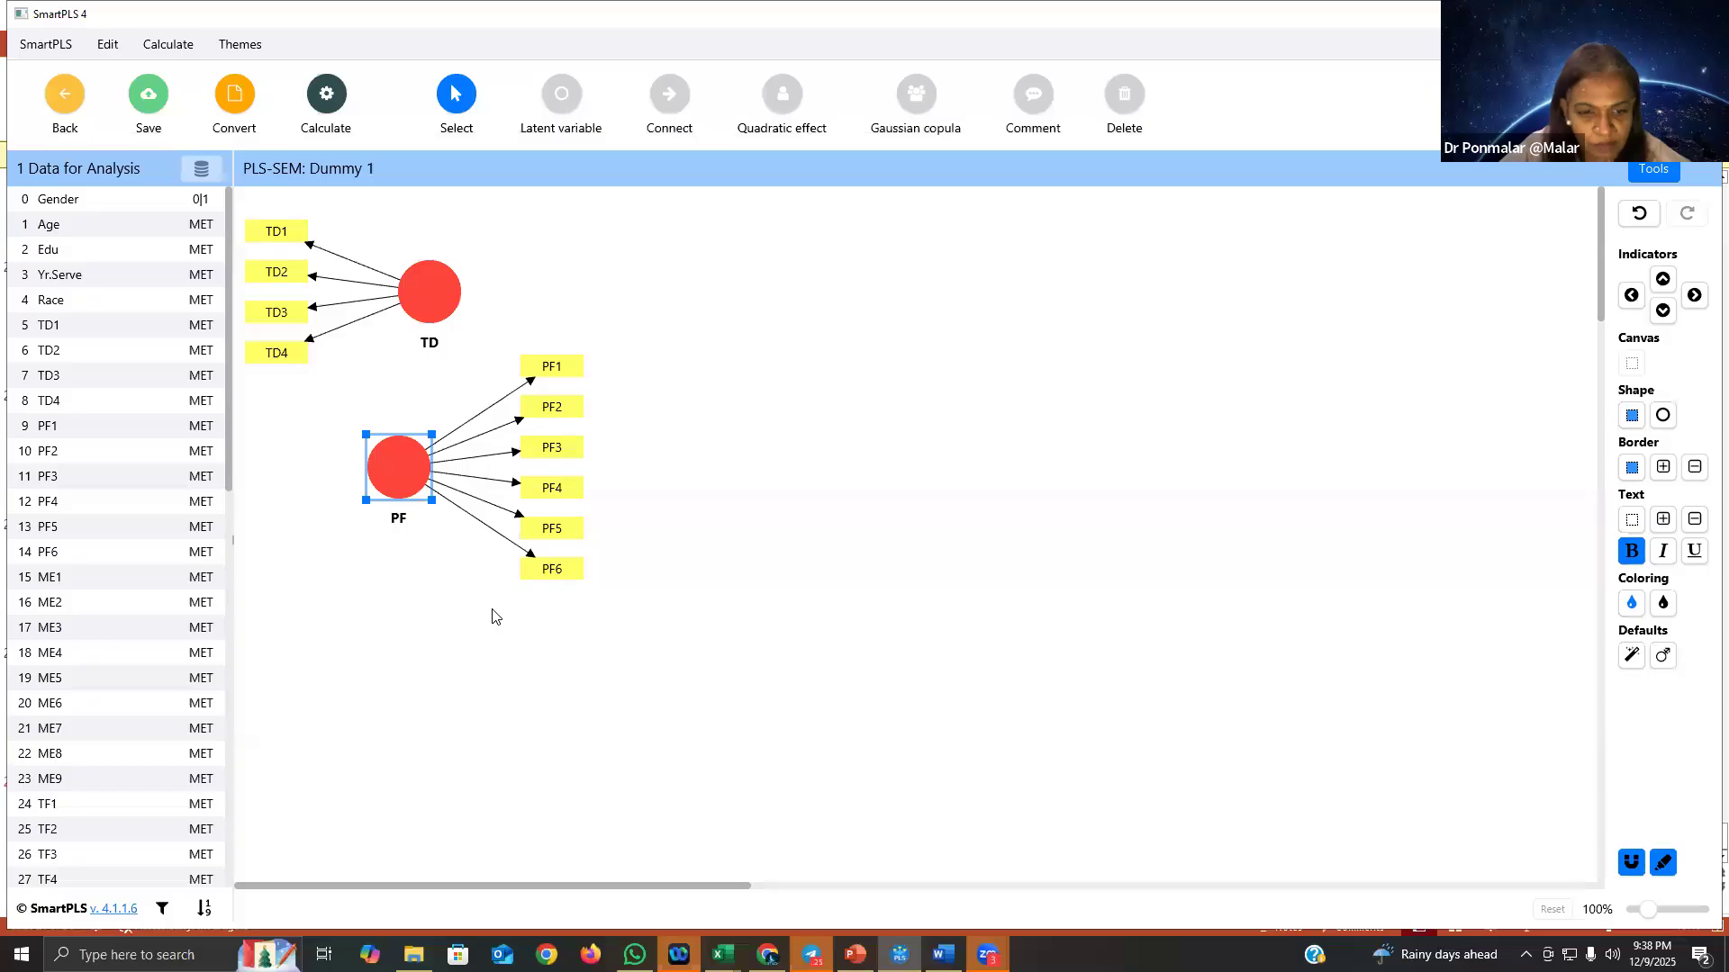
right_click(401, 467)
click(558, 744)
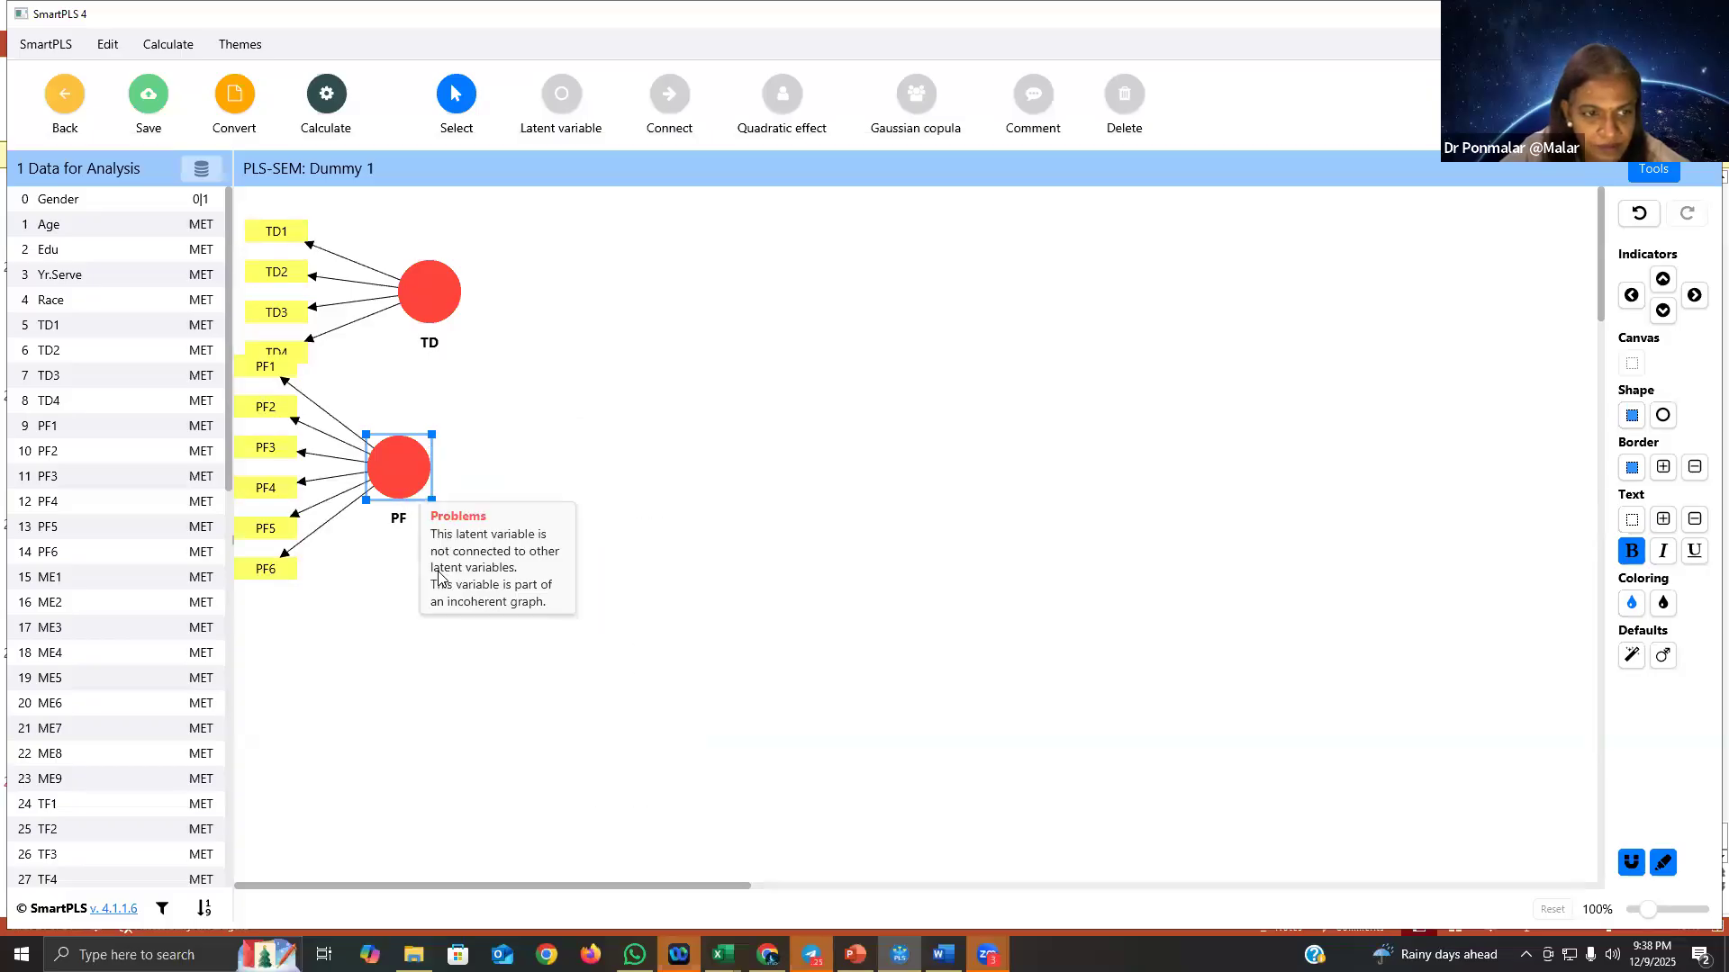
drag(437, 298, 465, 366)
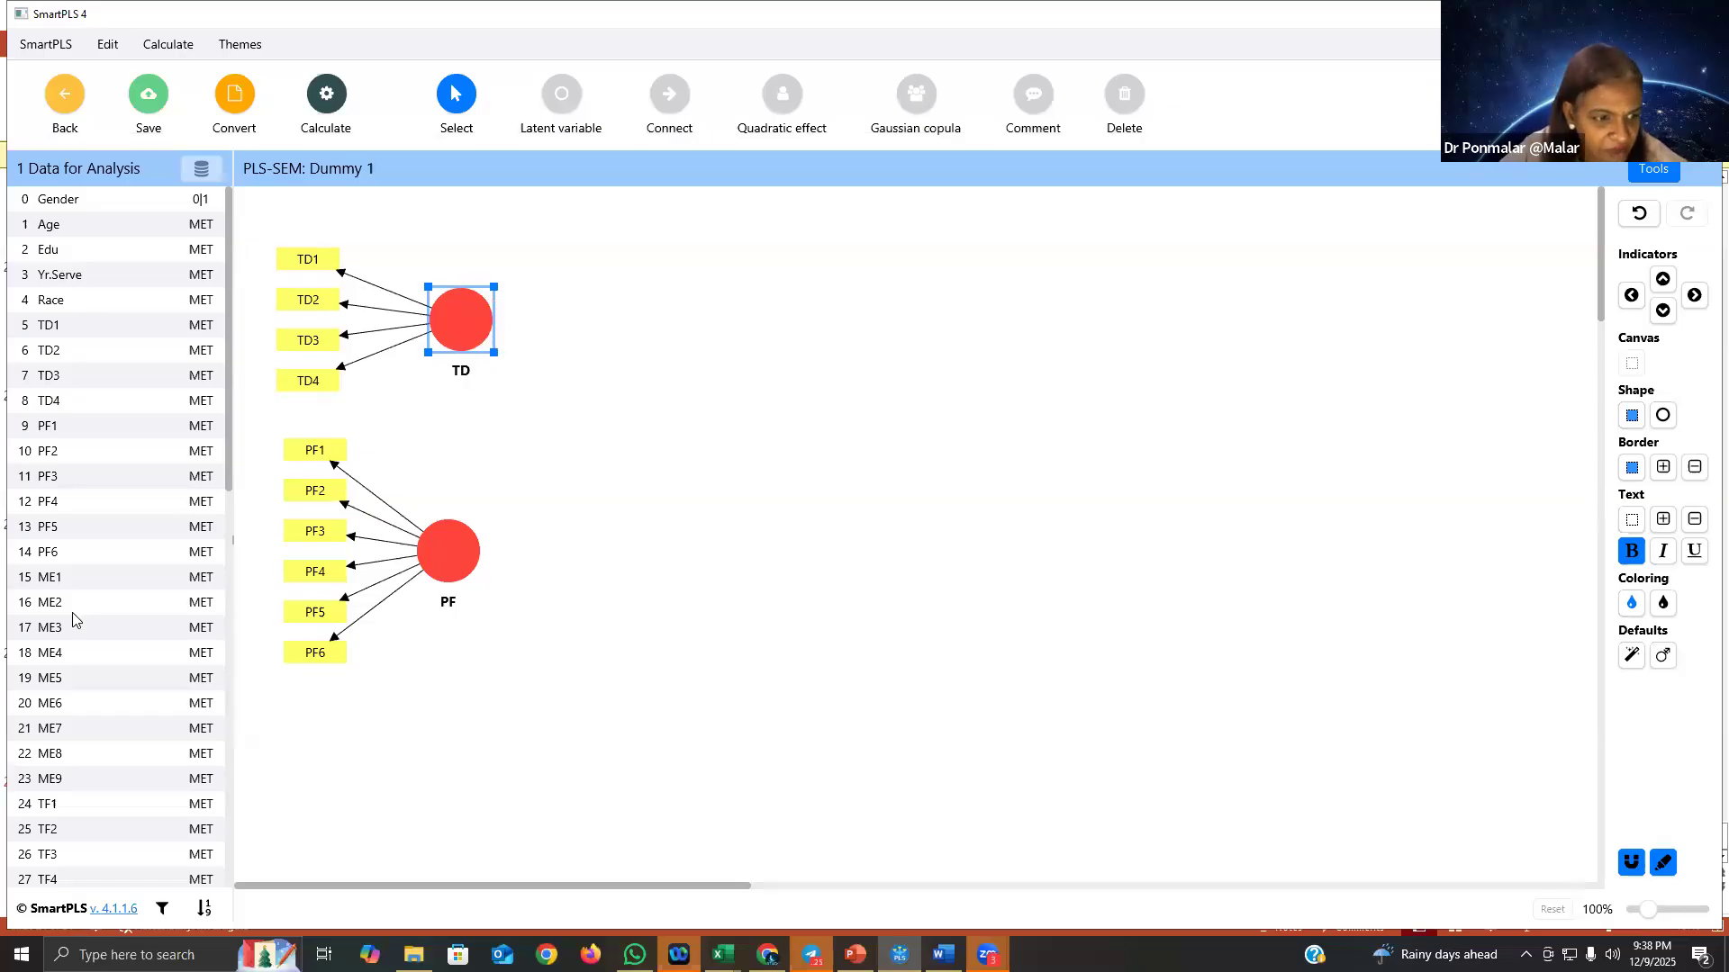
Step: Create a latent variable named EE from indicators EE1 to EE5, right of TD and PF, with its indicators aligned to the top
scroll(123, 622, down, 1)
scroll(123, 622, down, 3)
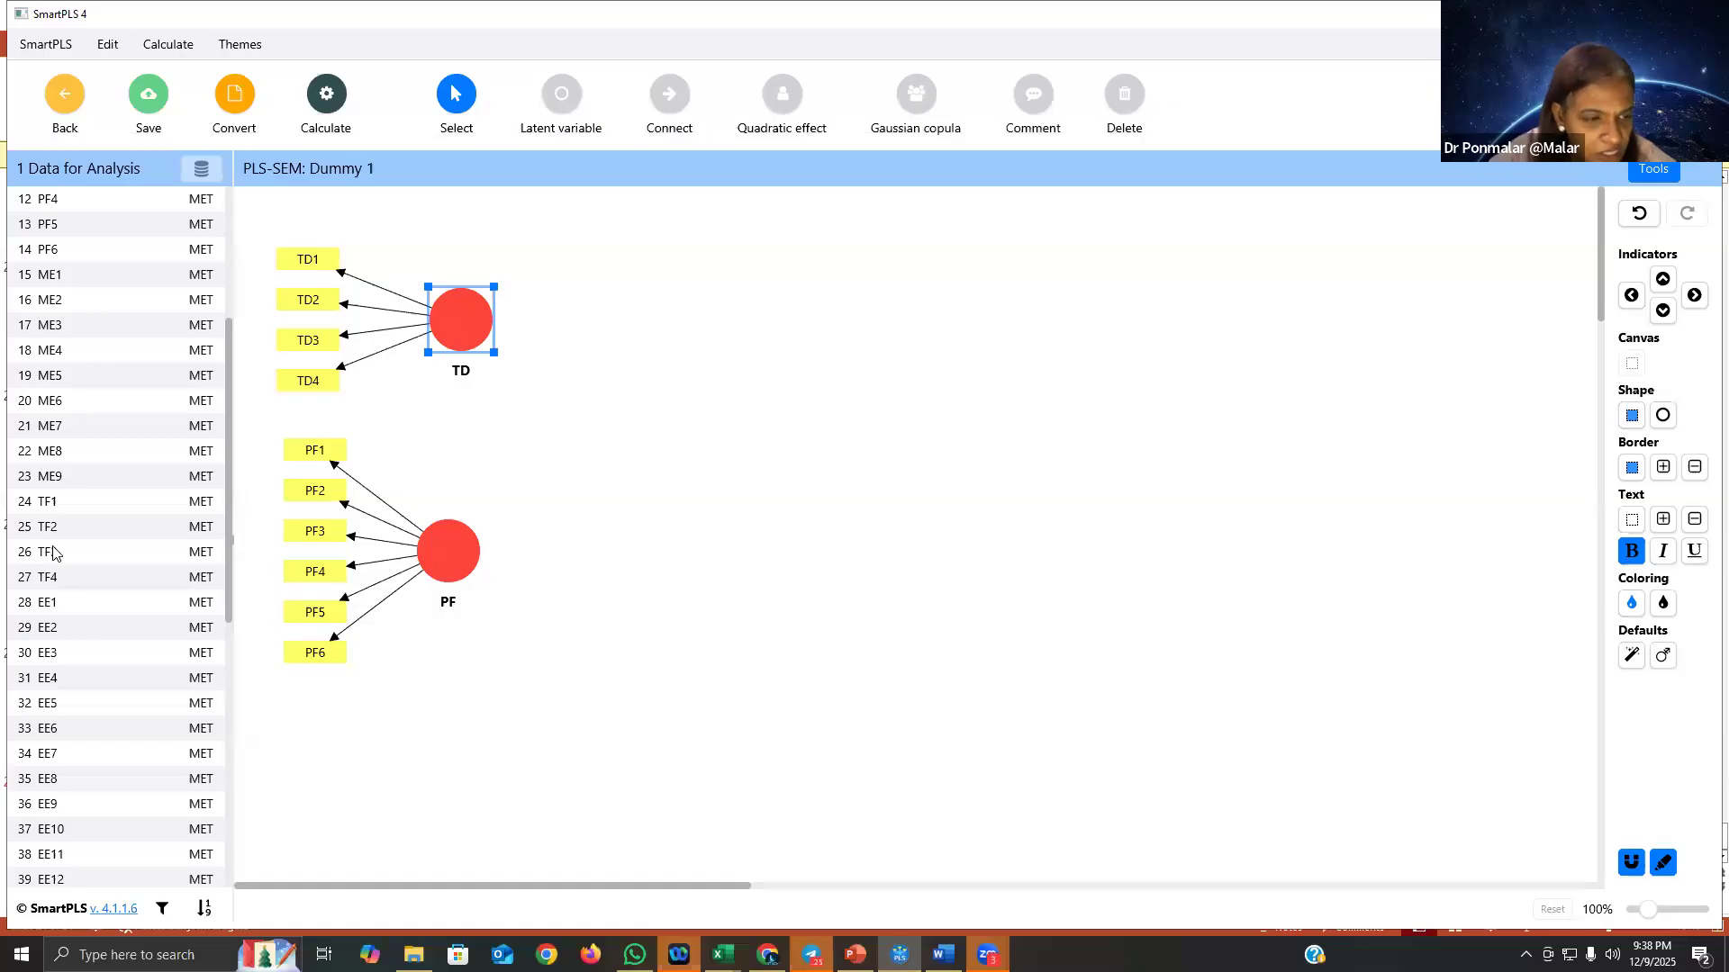
click(52, 605)
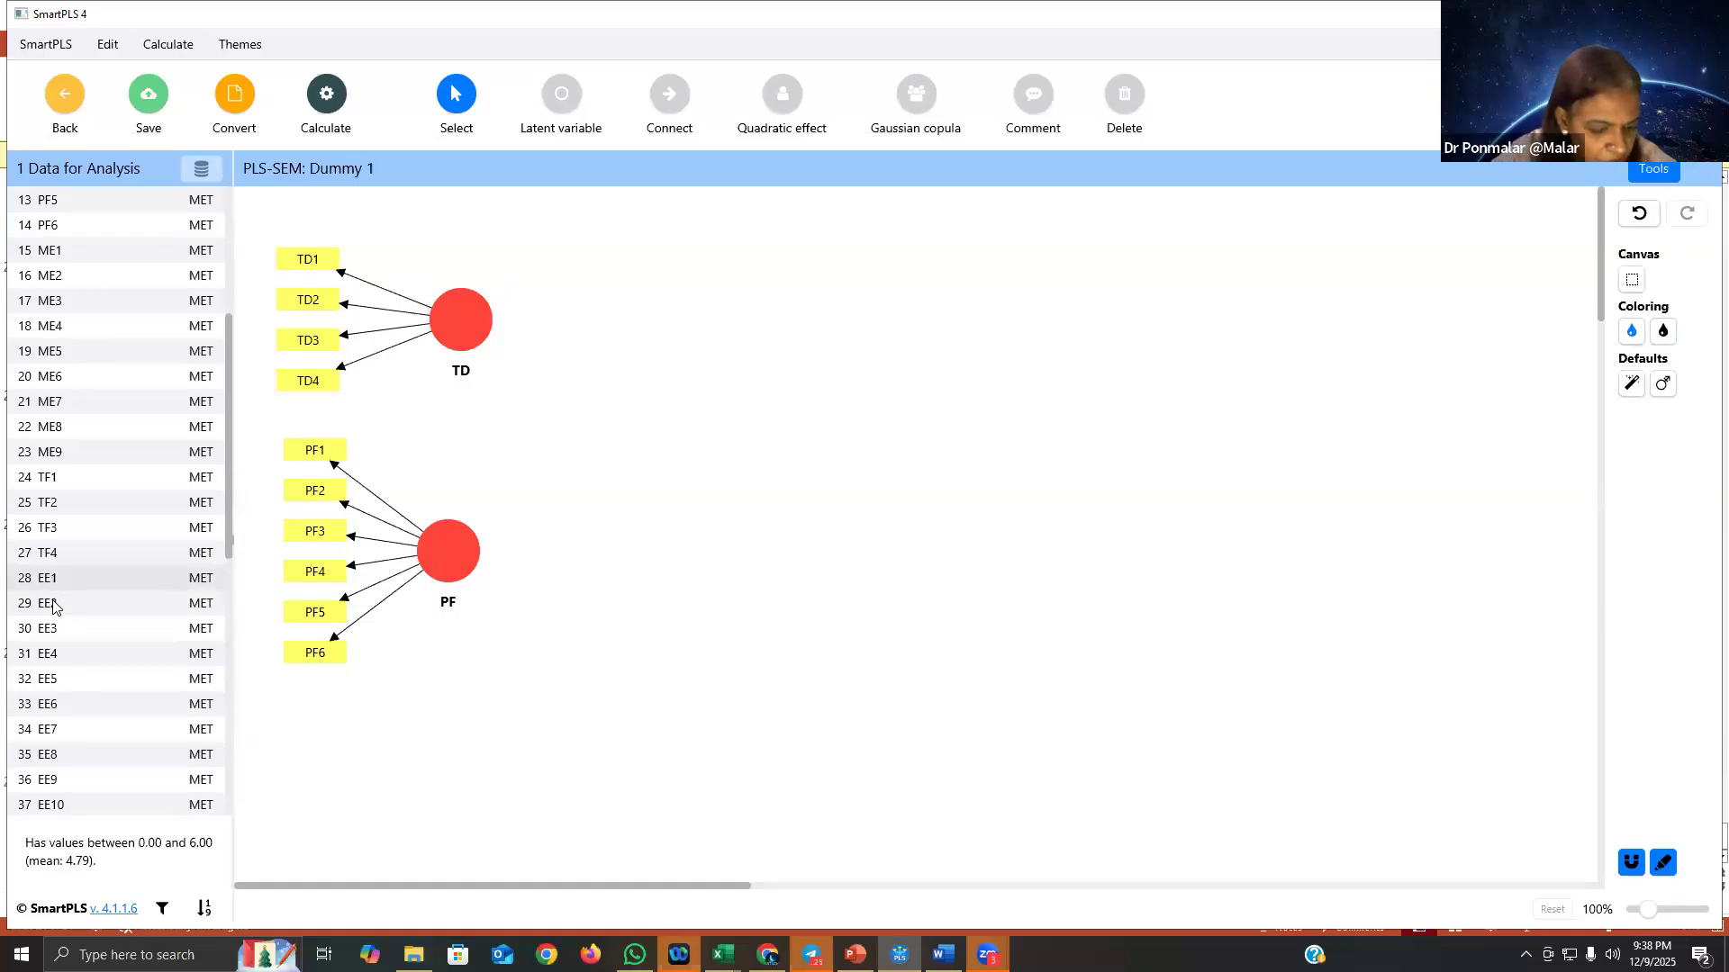
shift+click(48, 686)
drag(800, 486, 784, 448)
key(Return)
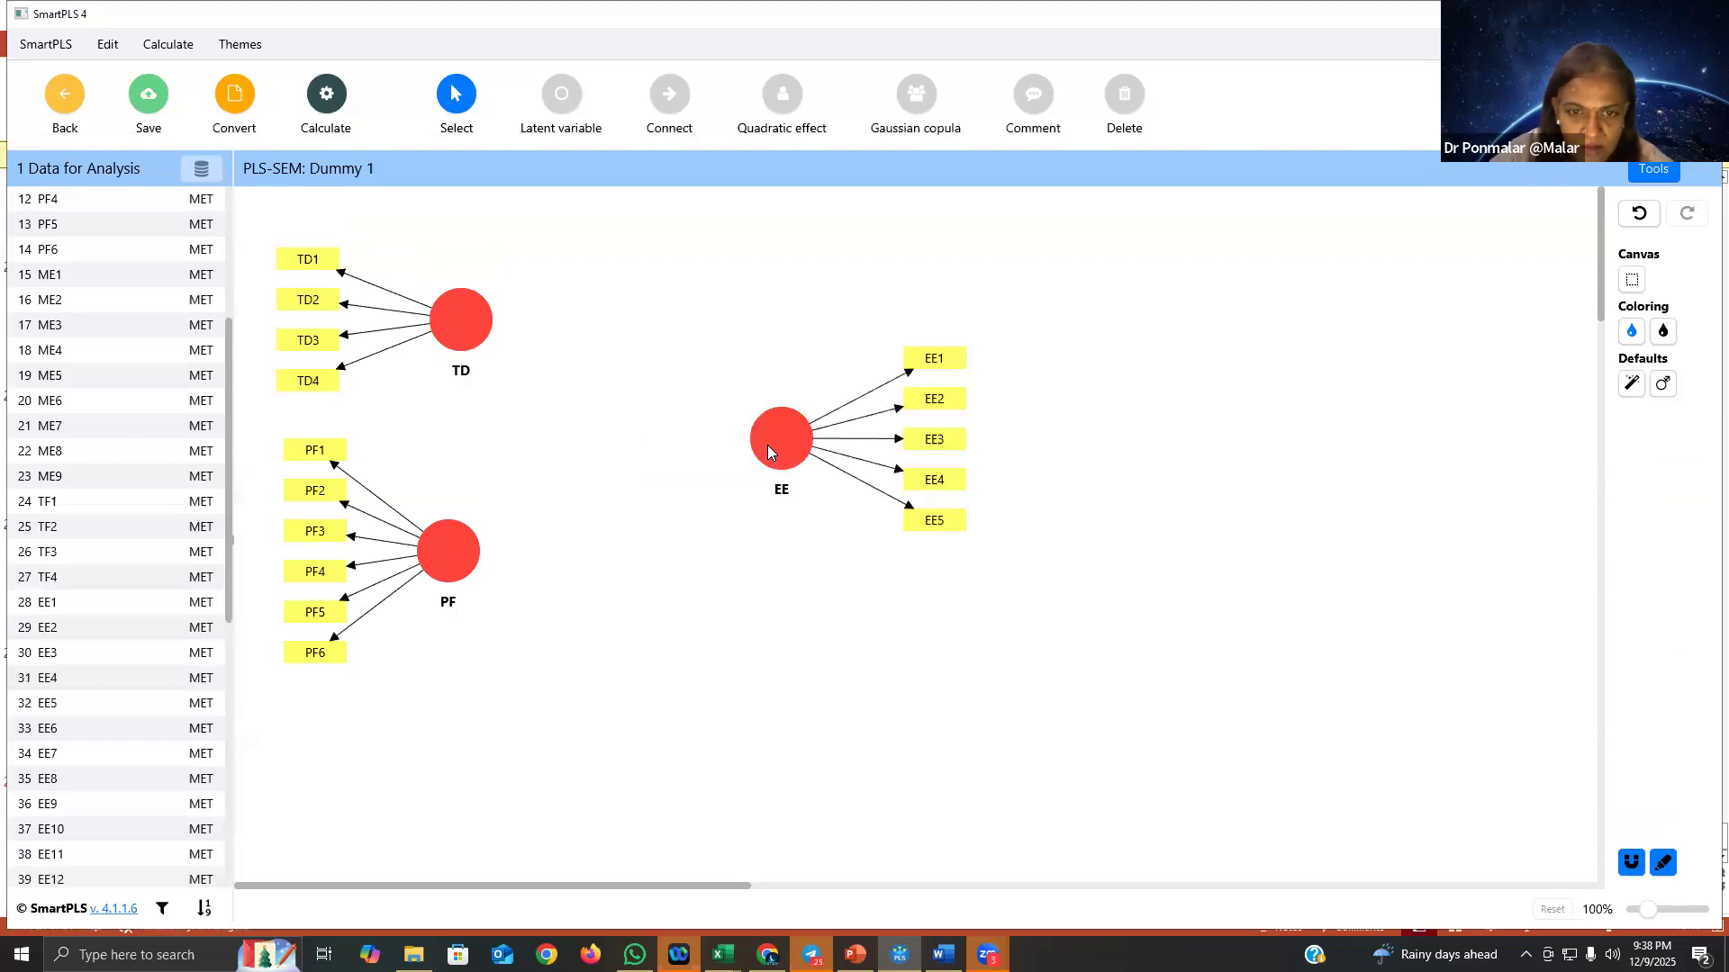
right_click(770, 453)
click(882, 696)
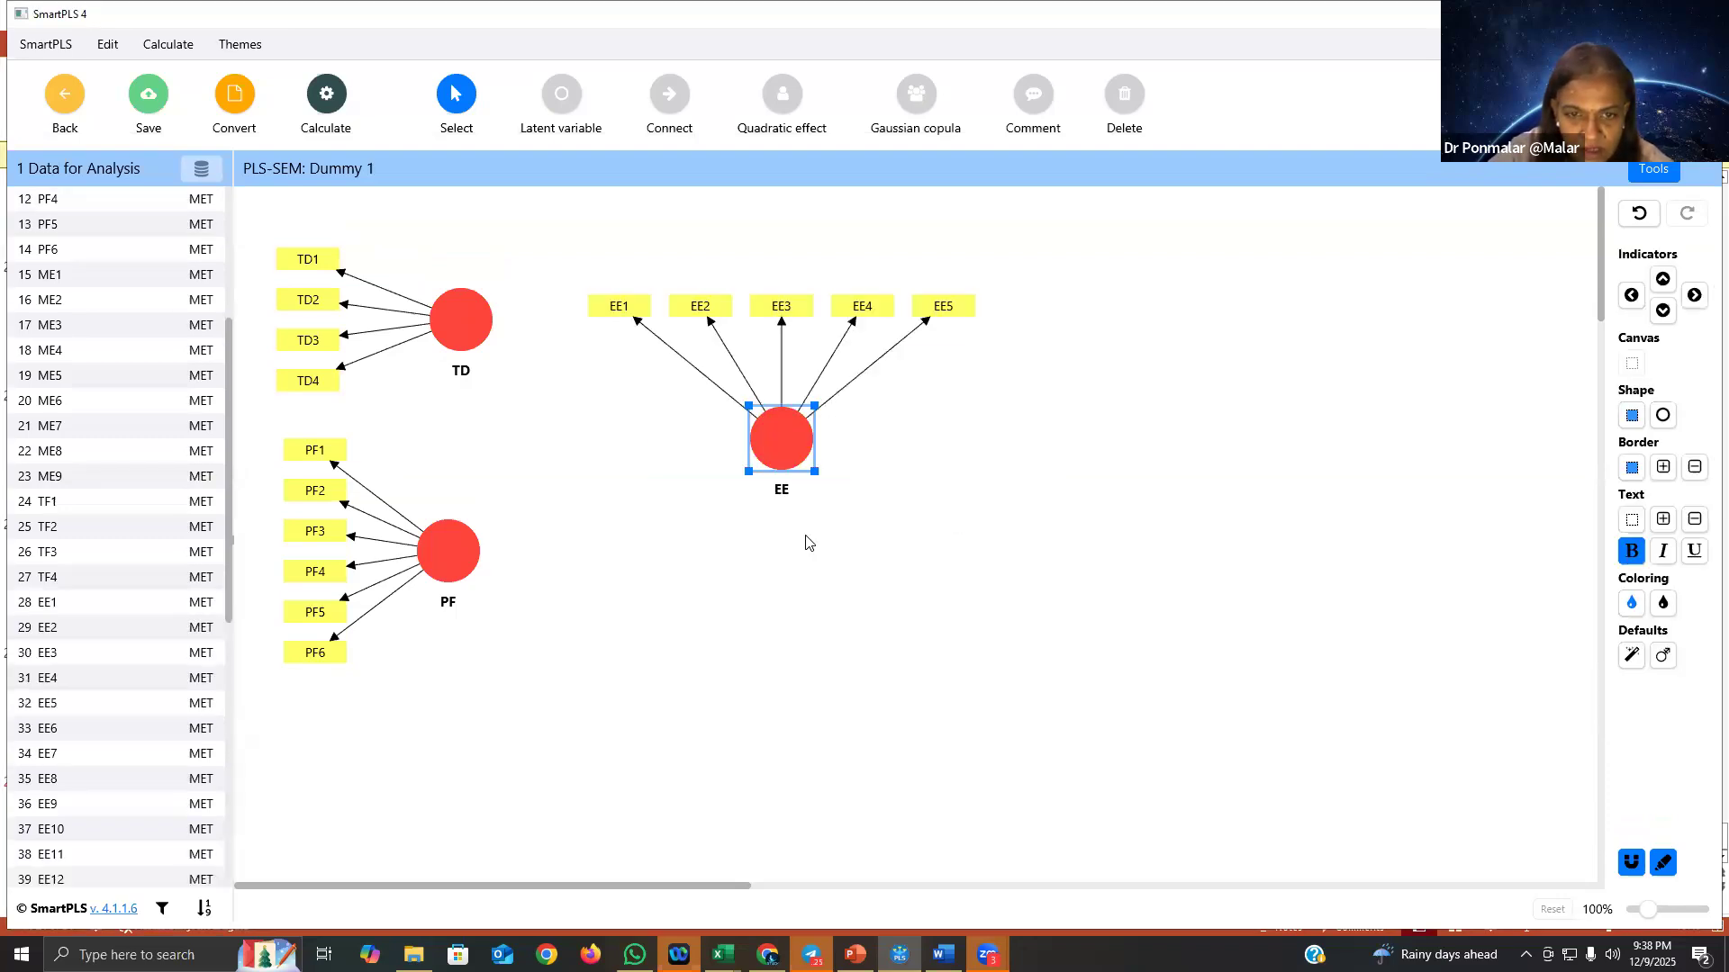
Step: Create a latent variable named EP from indicators EP1 to EP7 and place it to the lower right of EE
scroll(110, 662, down, 7)
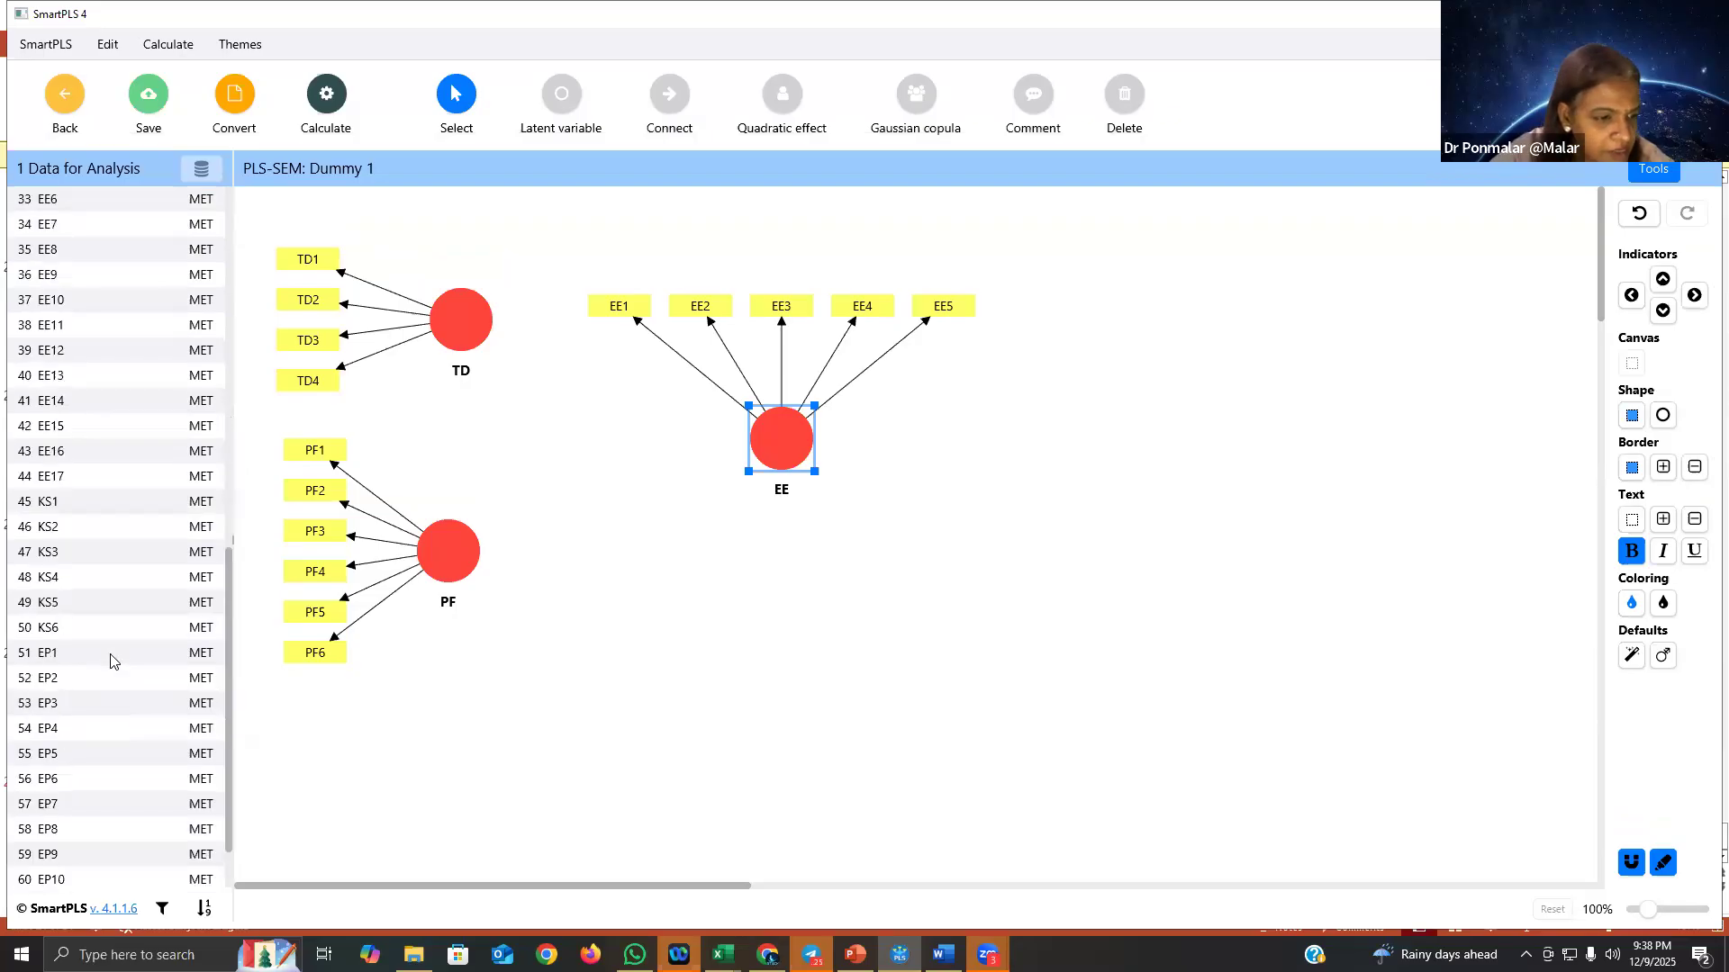
scroll(110, 662, down, 1)
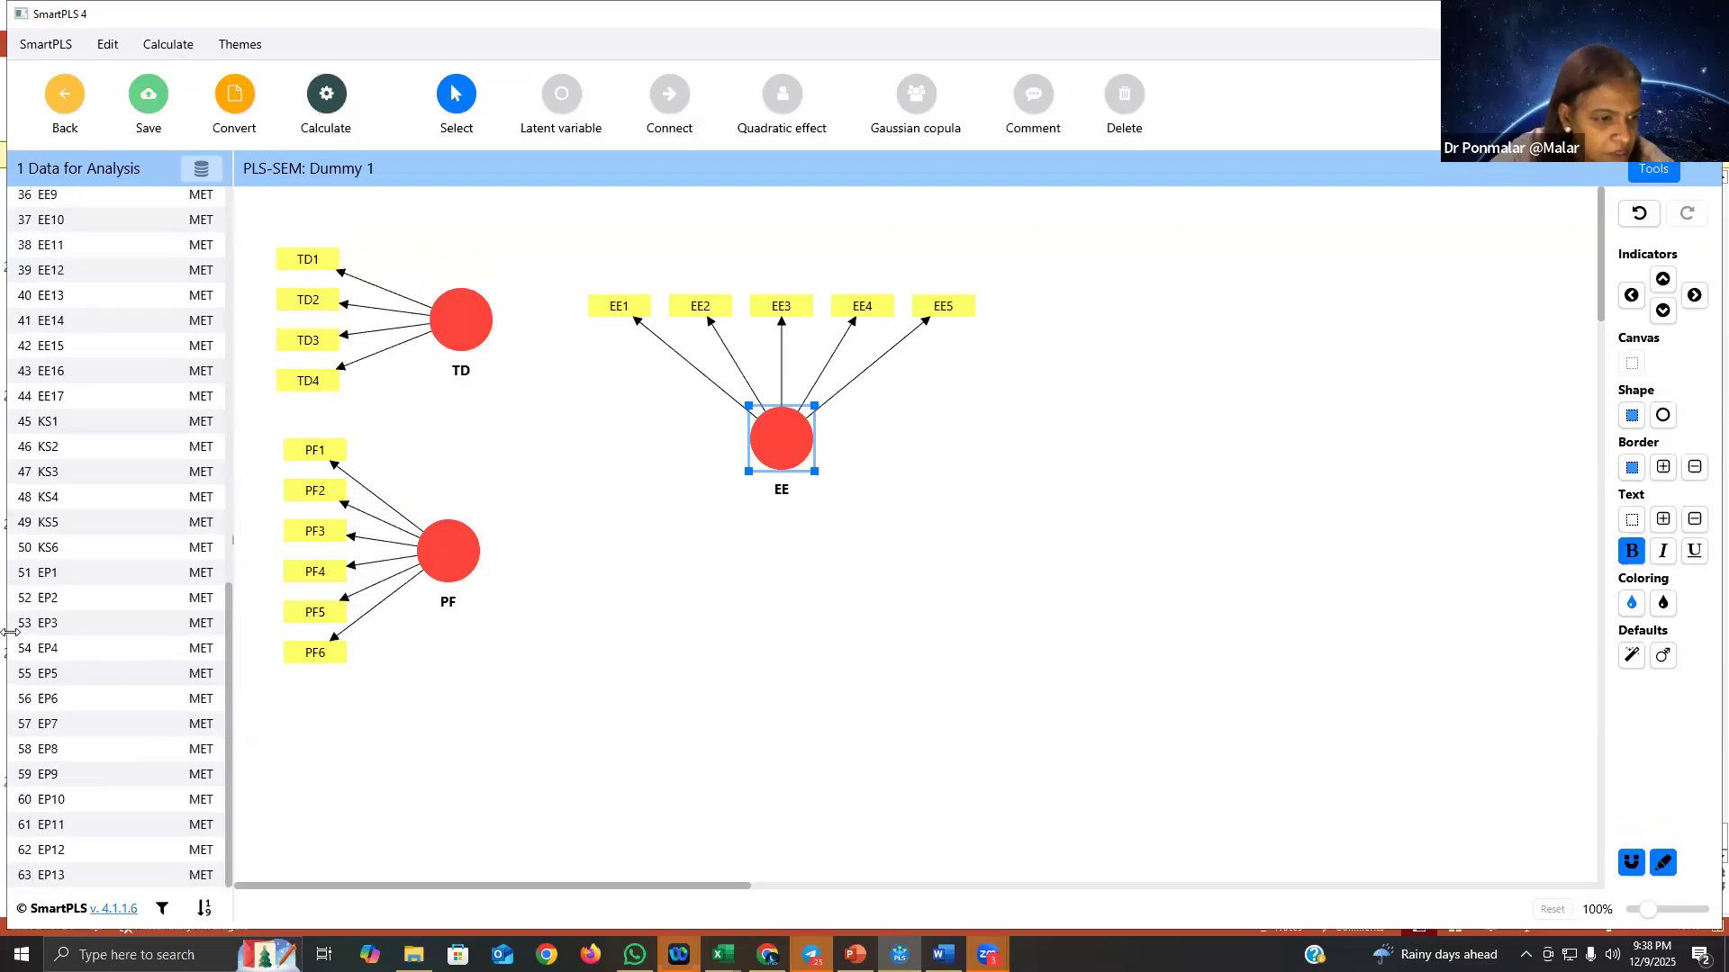
click(46, 580)
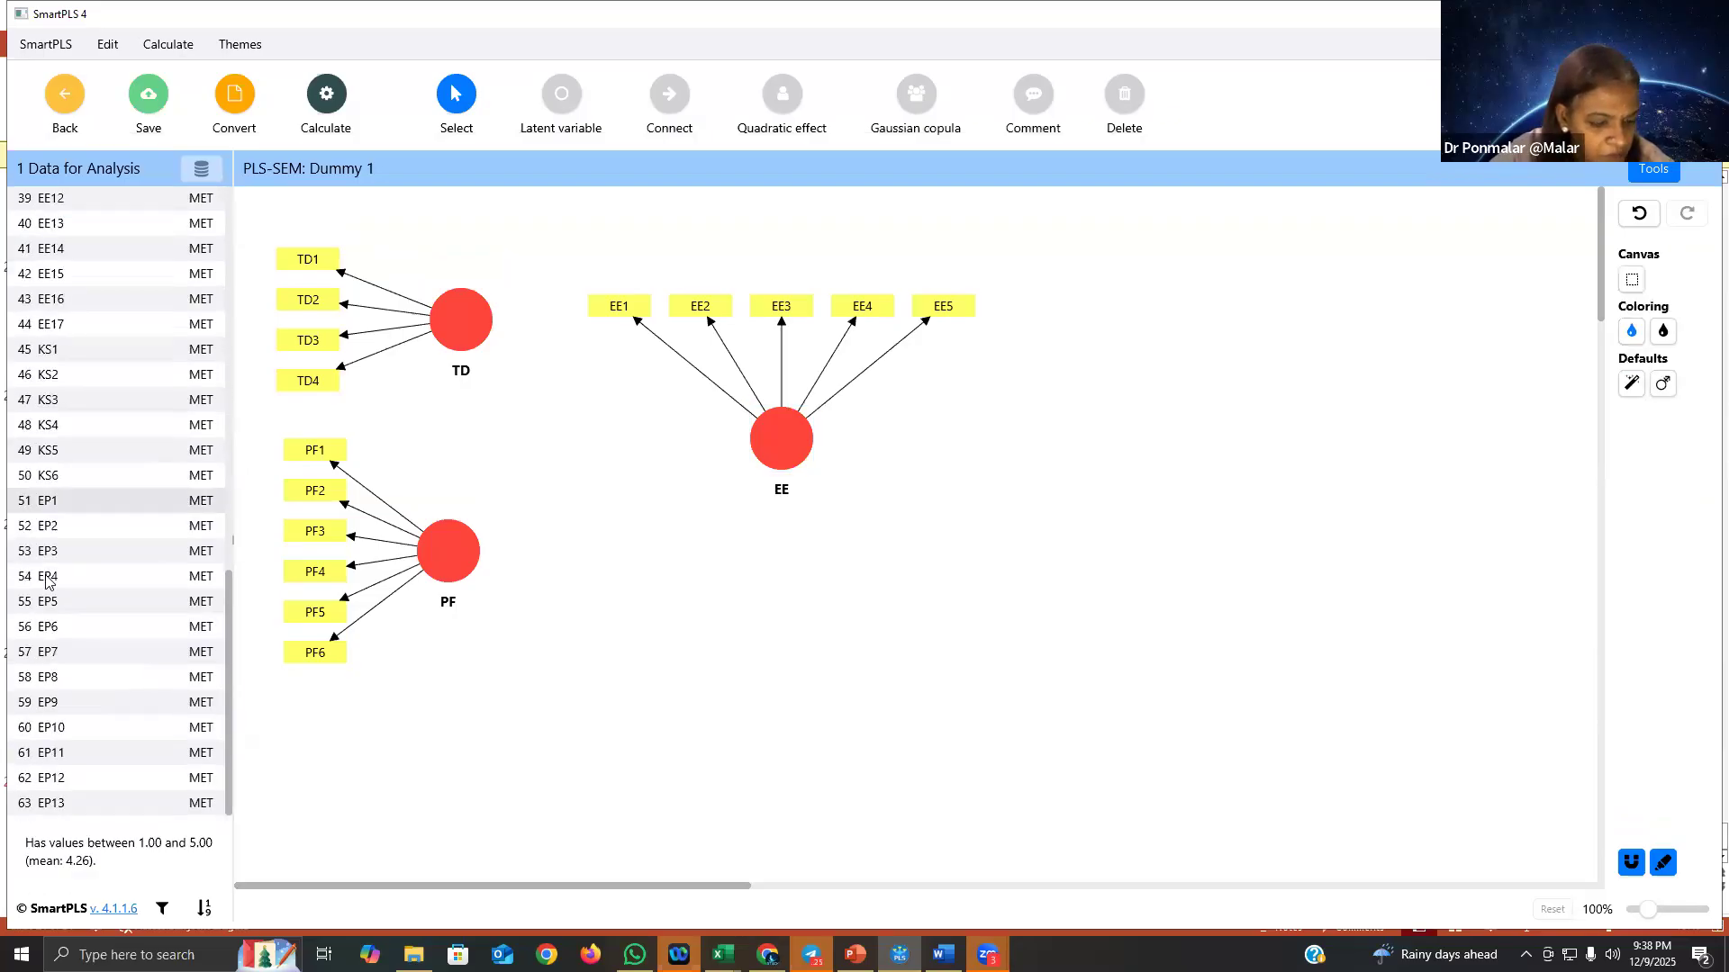
shift+click(63, 654)
click(1141, 453)
text(EP)
key(Return)
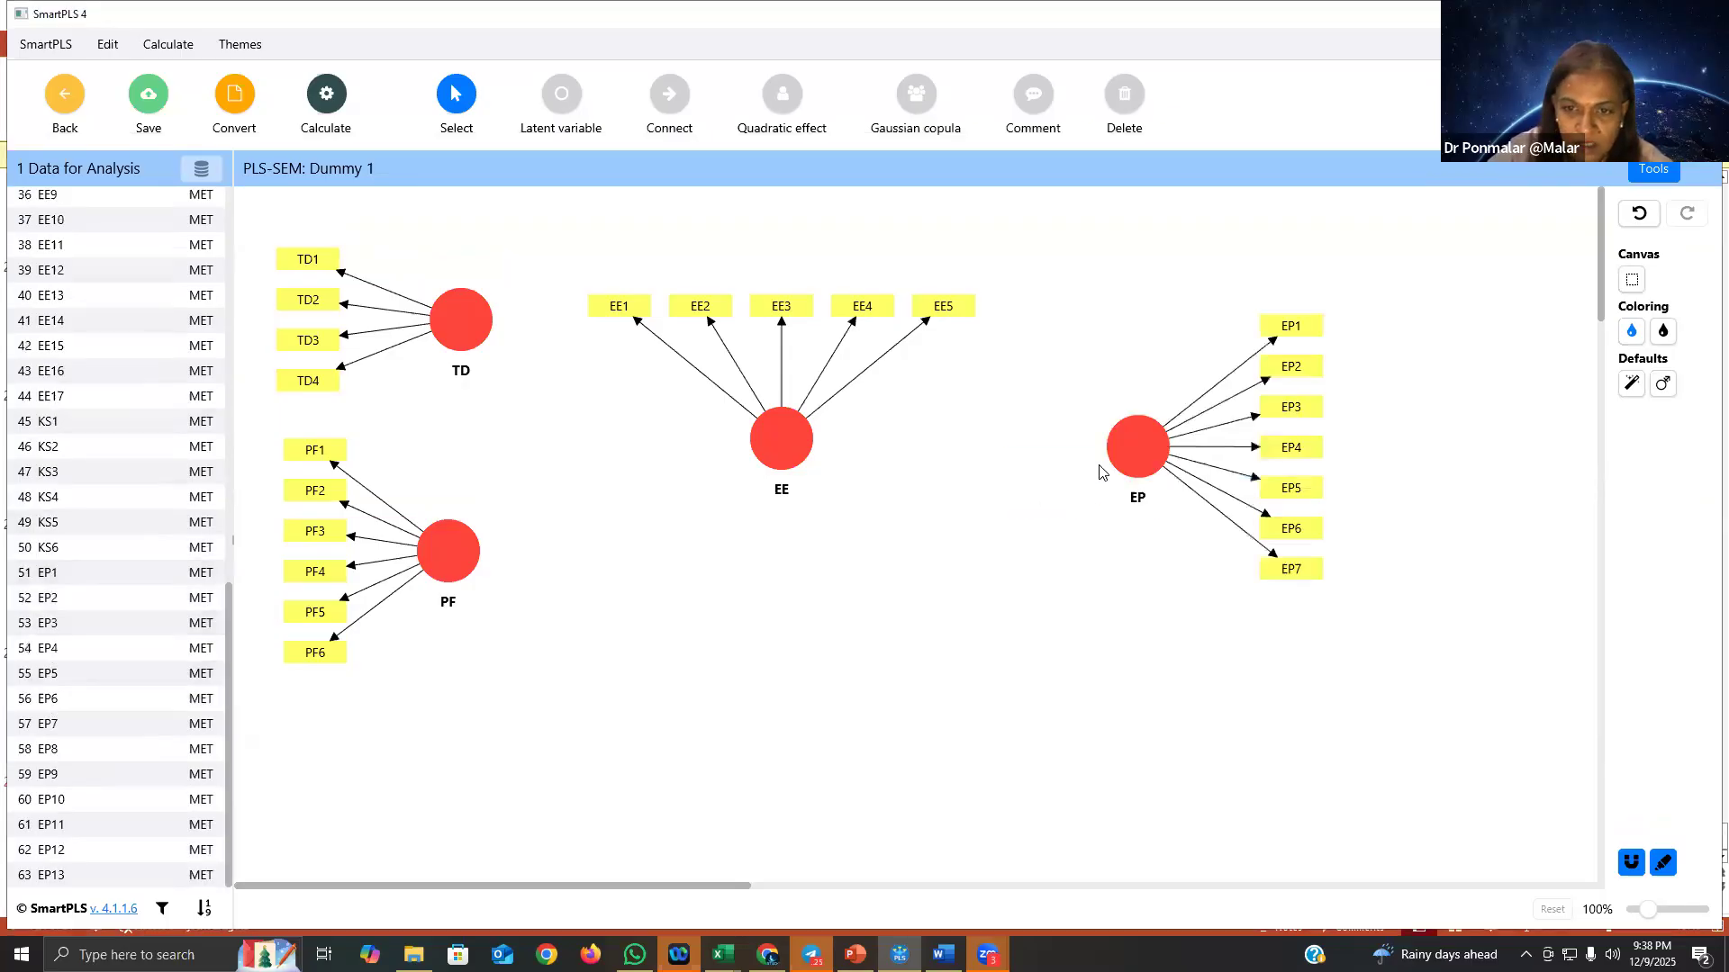
click(1143, 450)
drag(1143, 451, 988, 497)
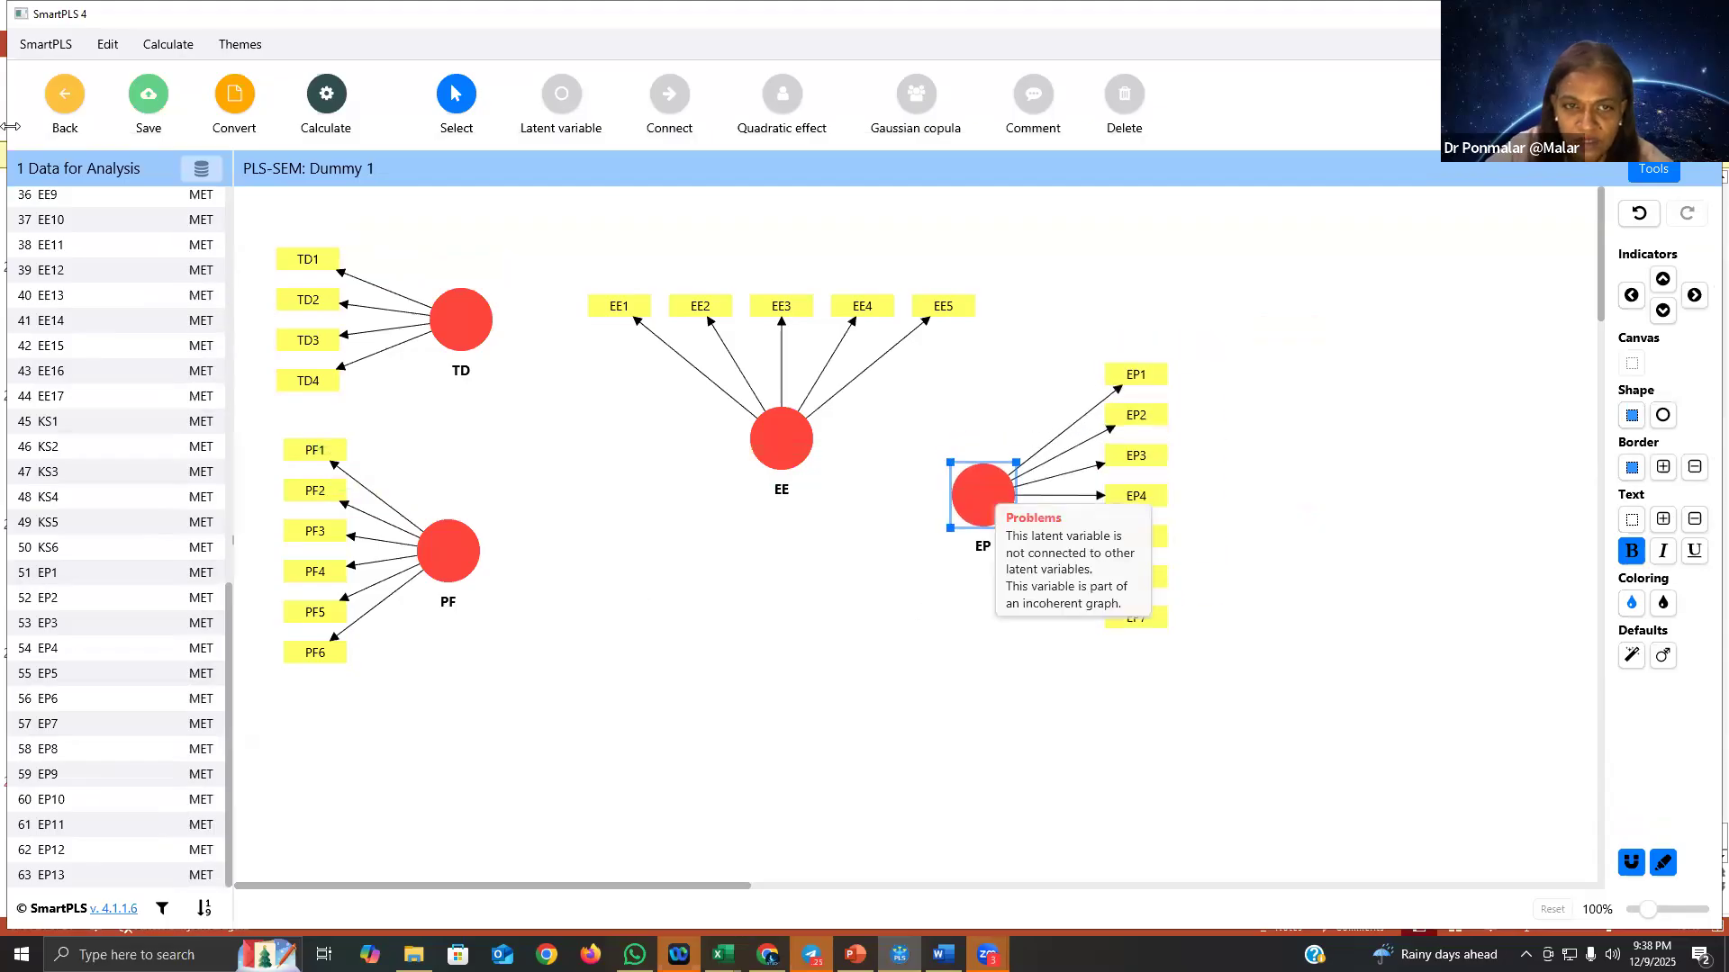
Step: Try to run the PLS-SEM algorithm on the model with its latent variables still unconnected
click(669, 105)
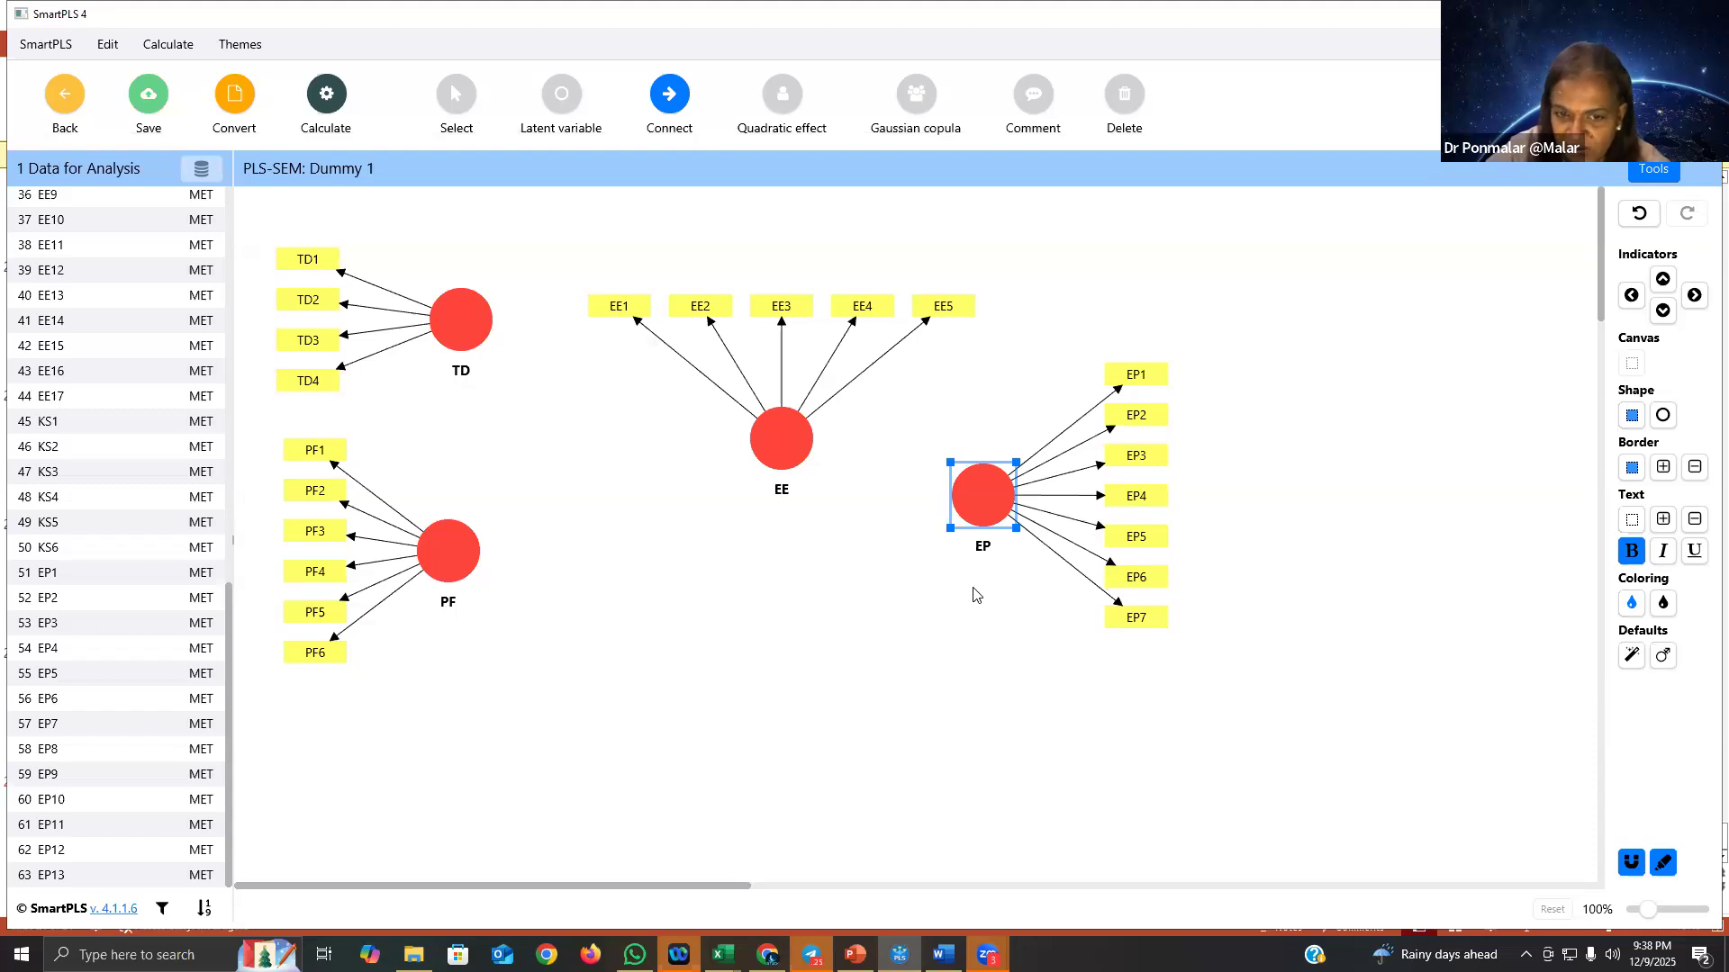
click(326, 98)
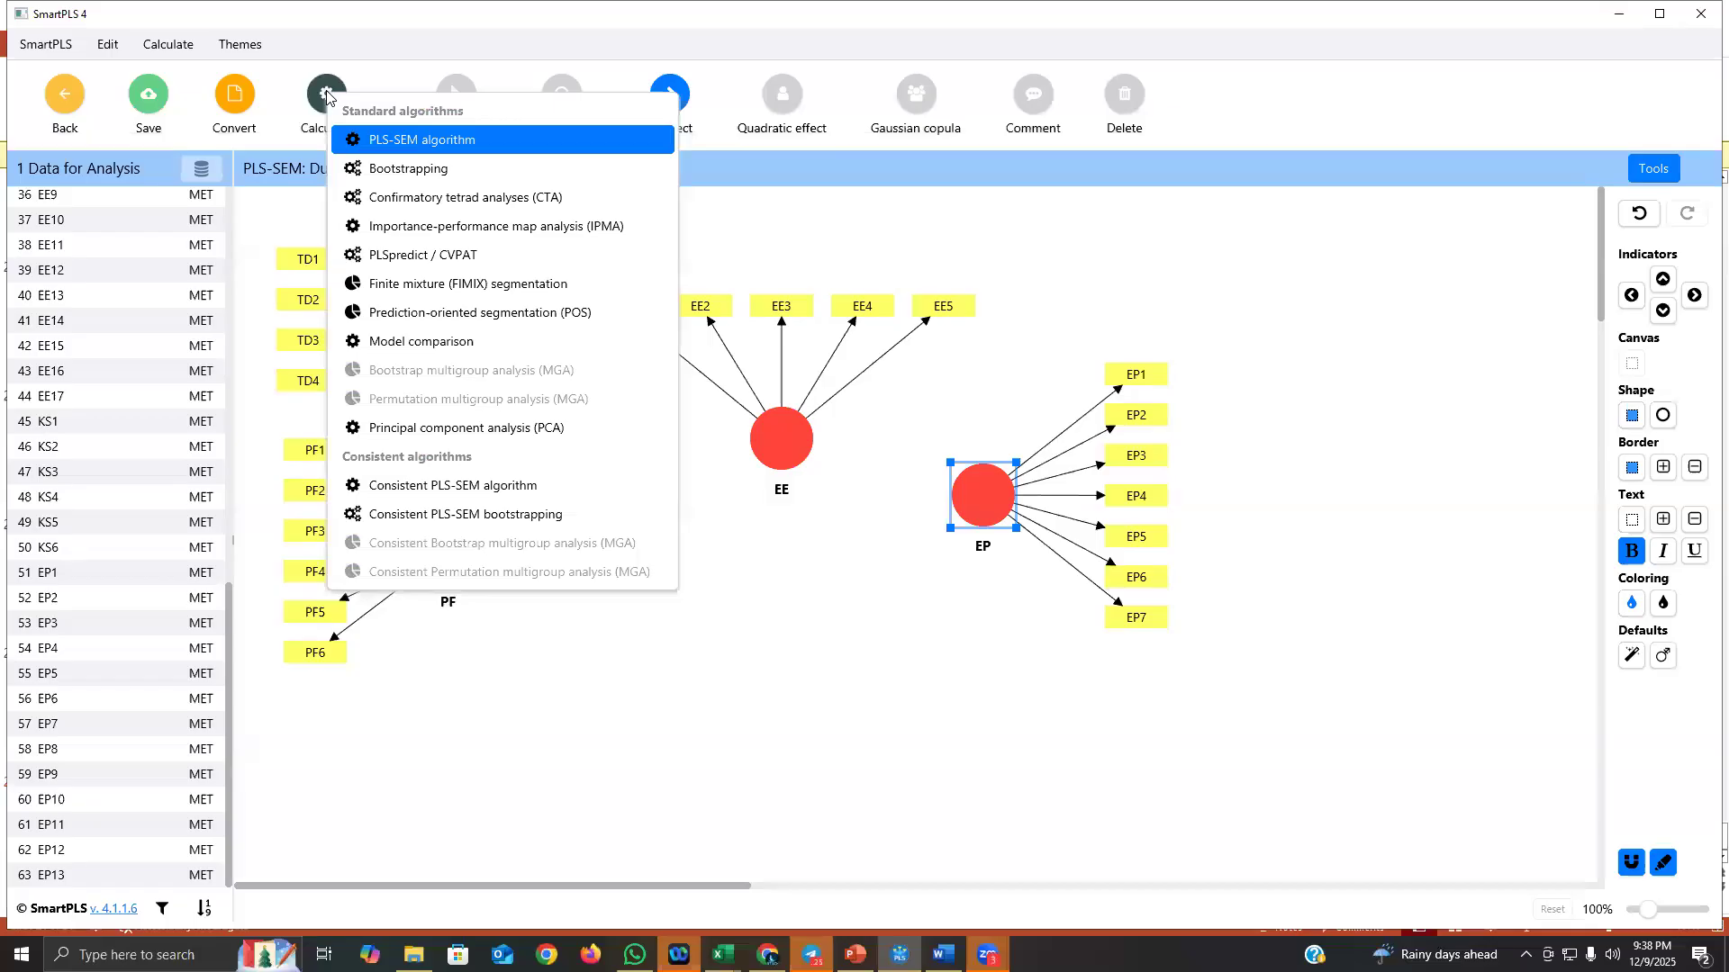
click(382, 138)
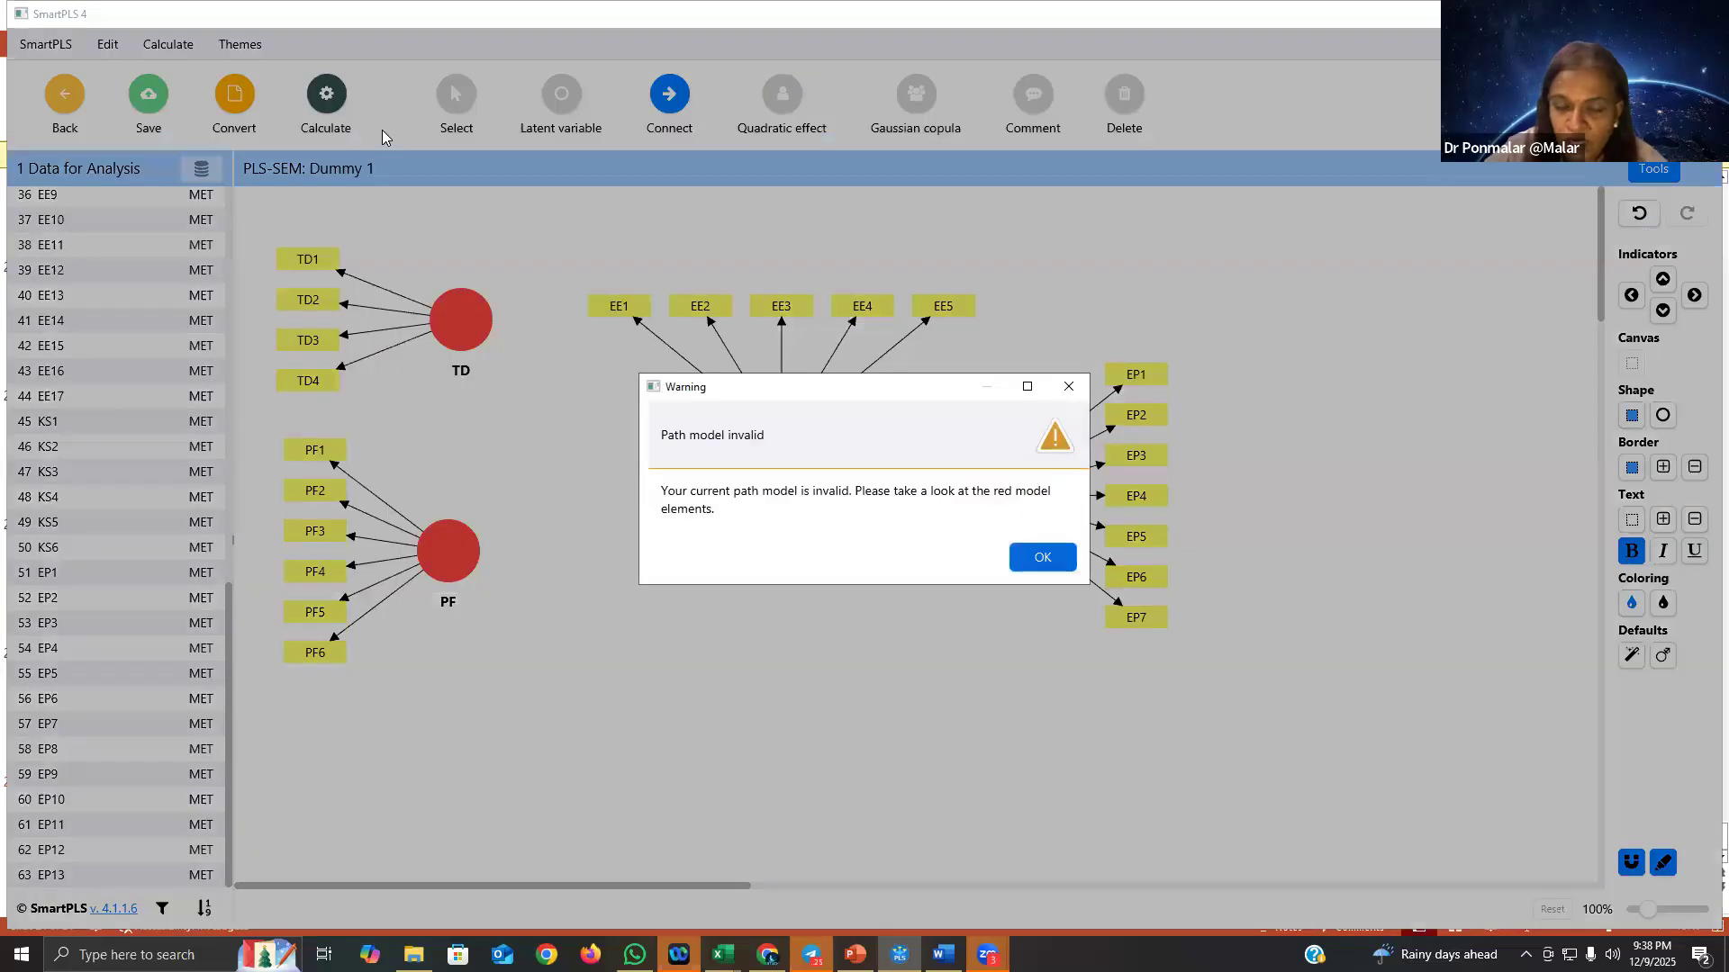
click(1043, 558)
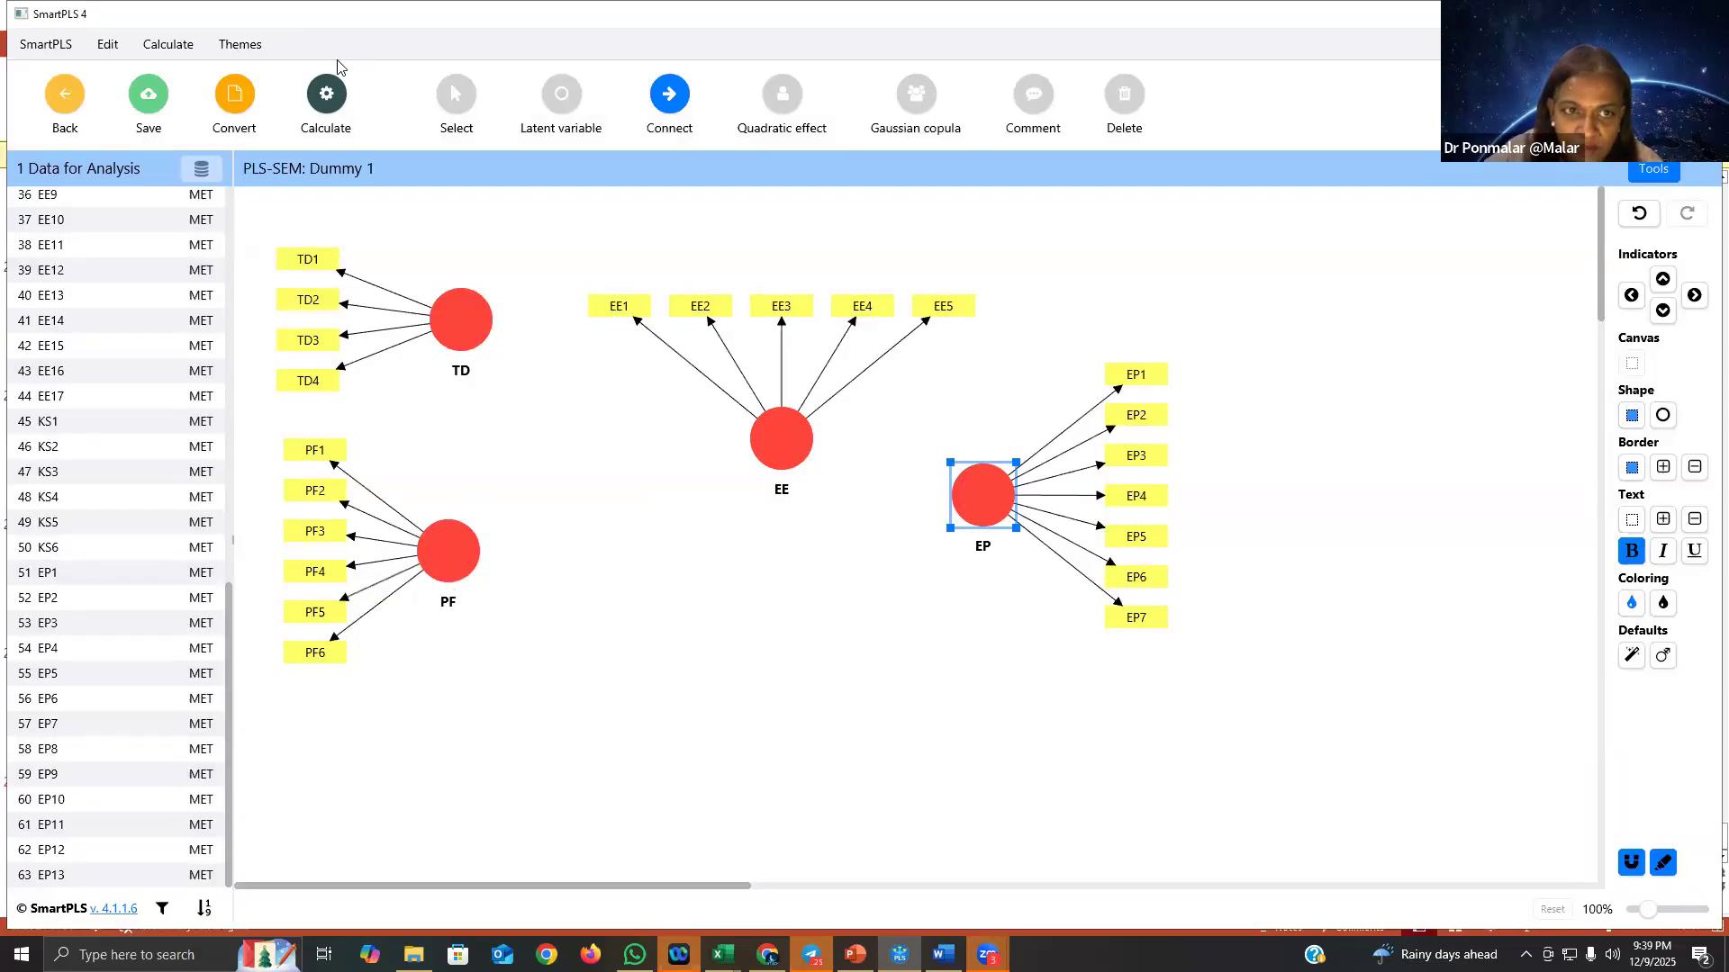
Step: Move the PF, TD and EP constructs lower on the canvas, leaving EE above them
click(454, 97)
drag(450, 558, 453, 684)
drag(466, 338, 483, 486)
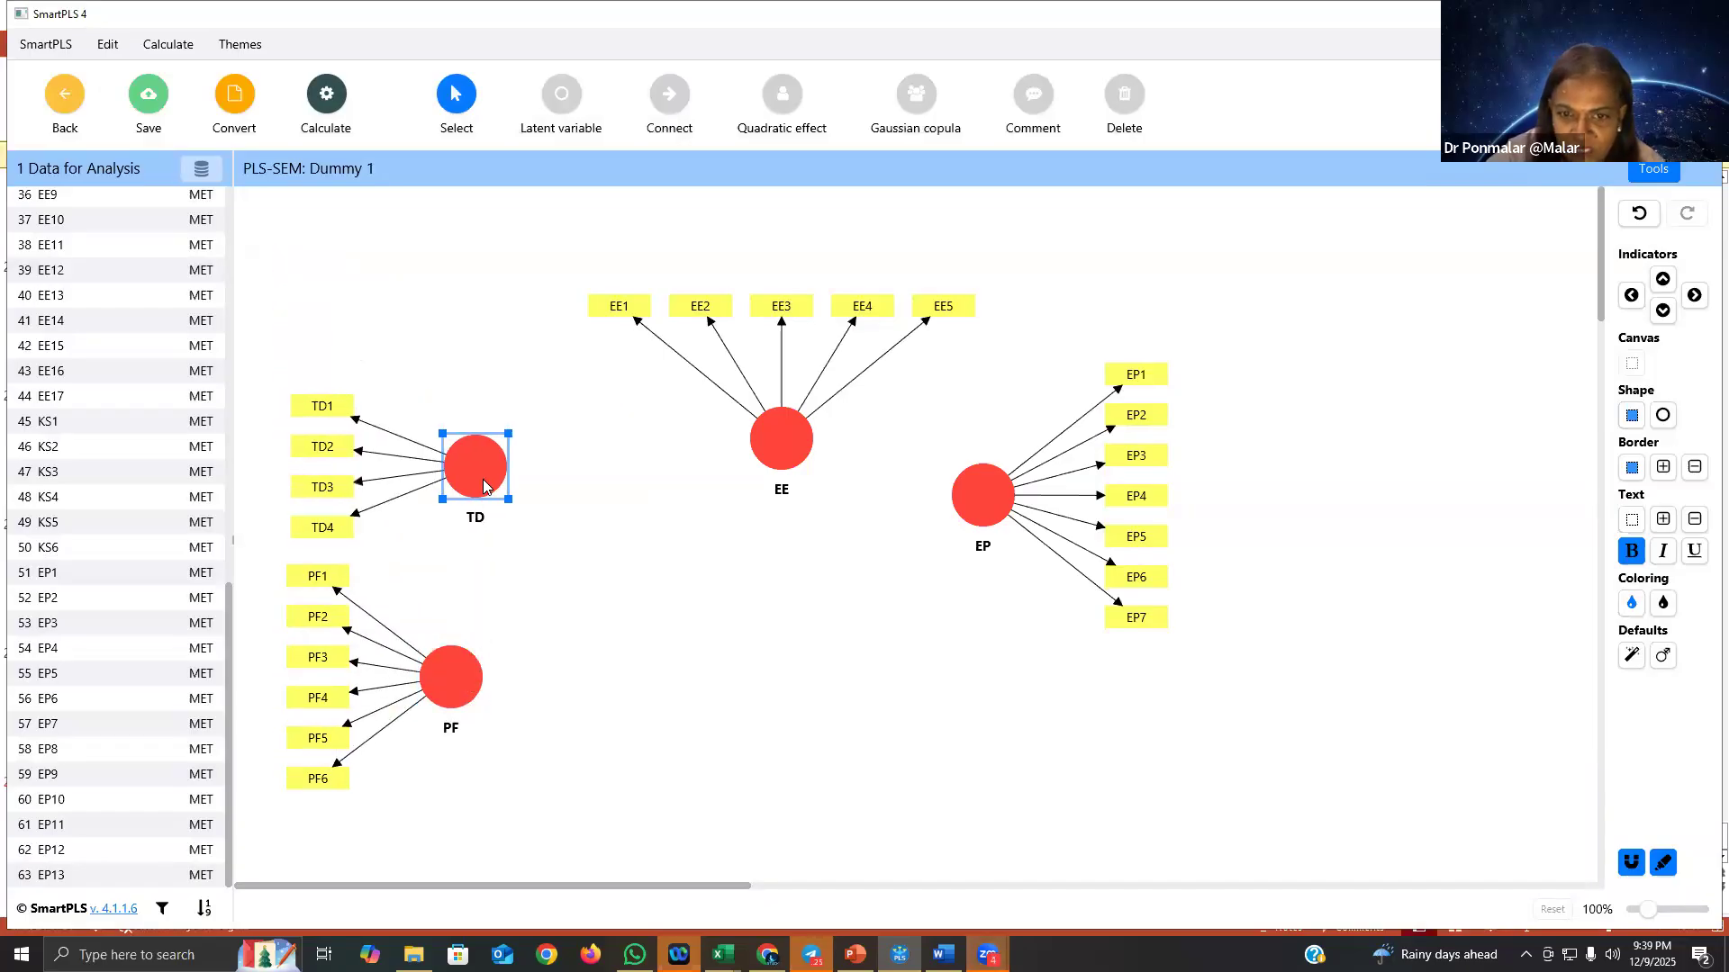
drag(968, 504, 968, 601)
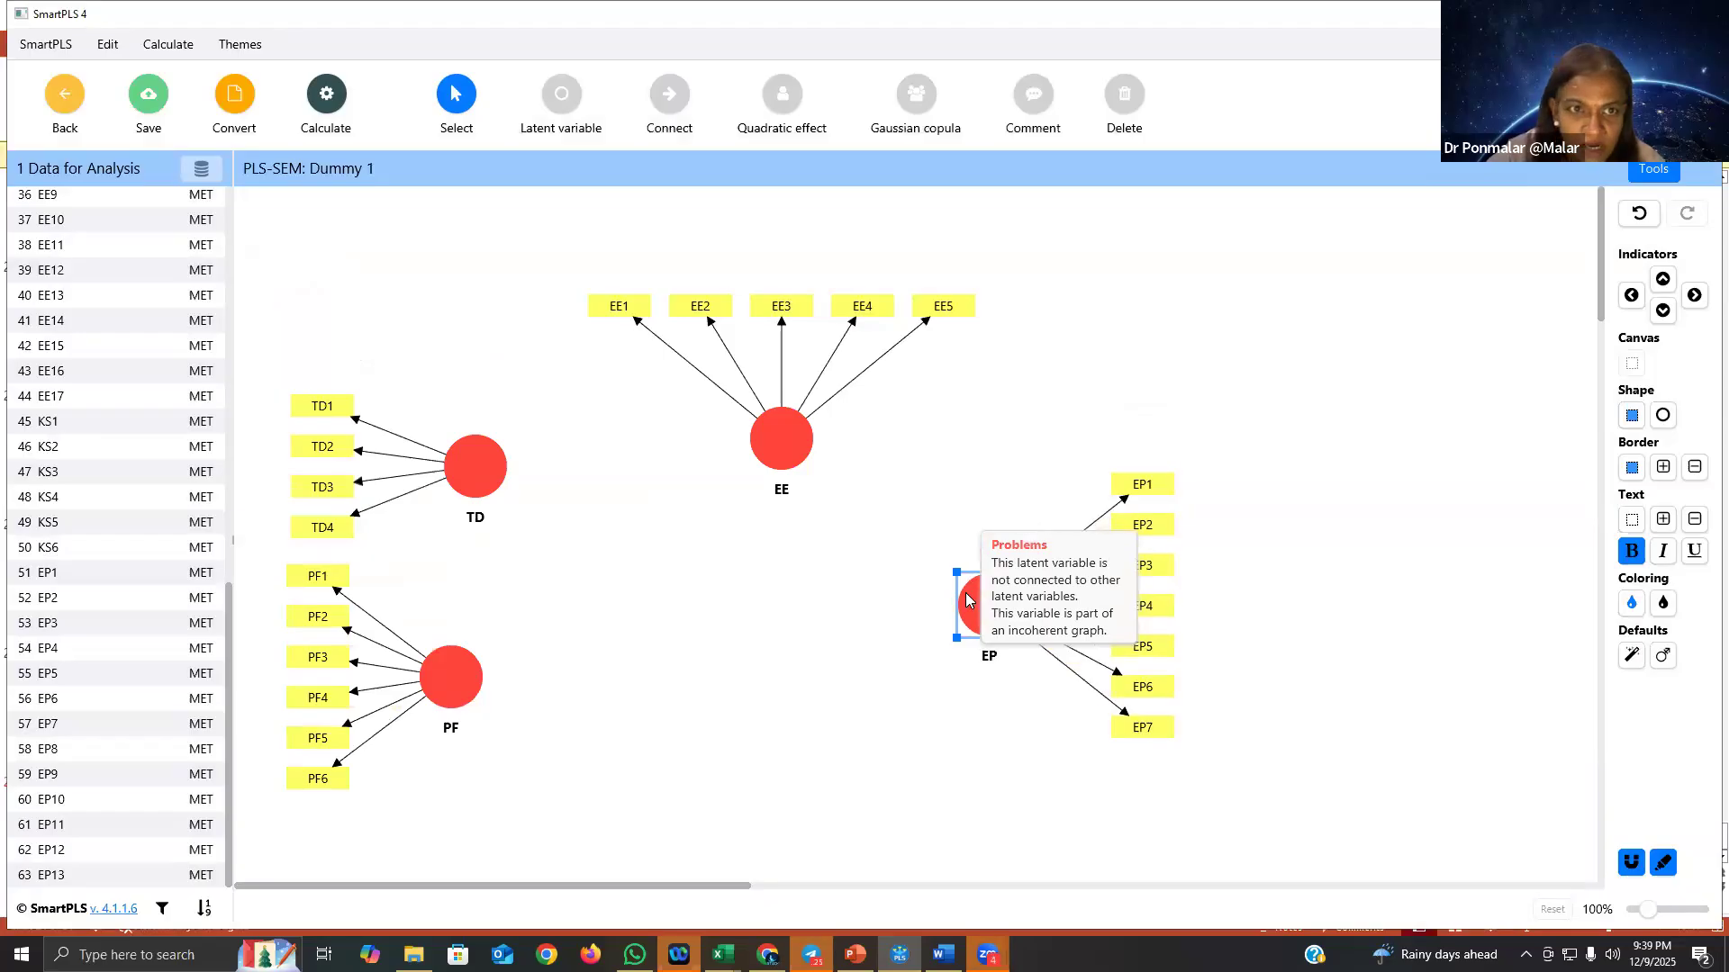
Step: Connect the latent variables with paths from TD to EE, from PF to EE, and from EE to EP
click(646, 106)
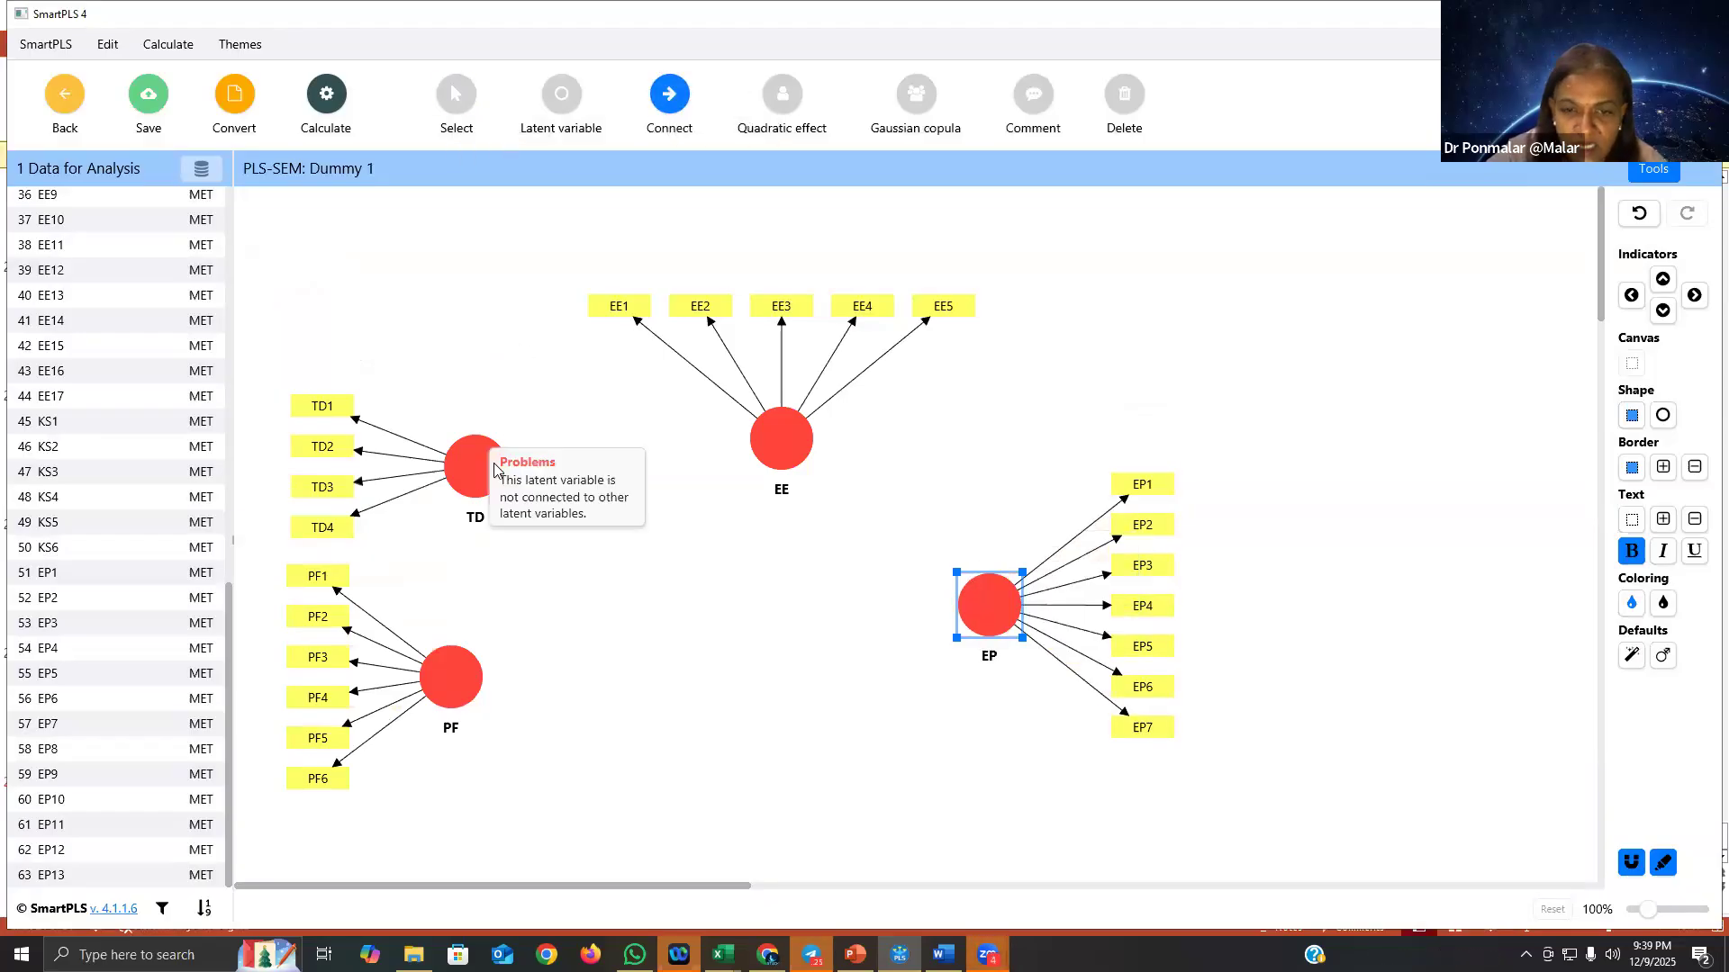
click(479, 461)
click(762, 443)
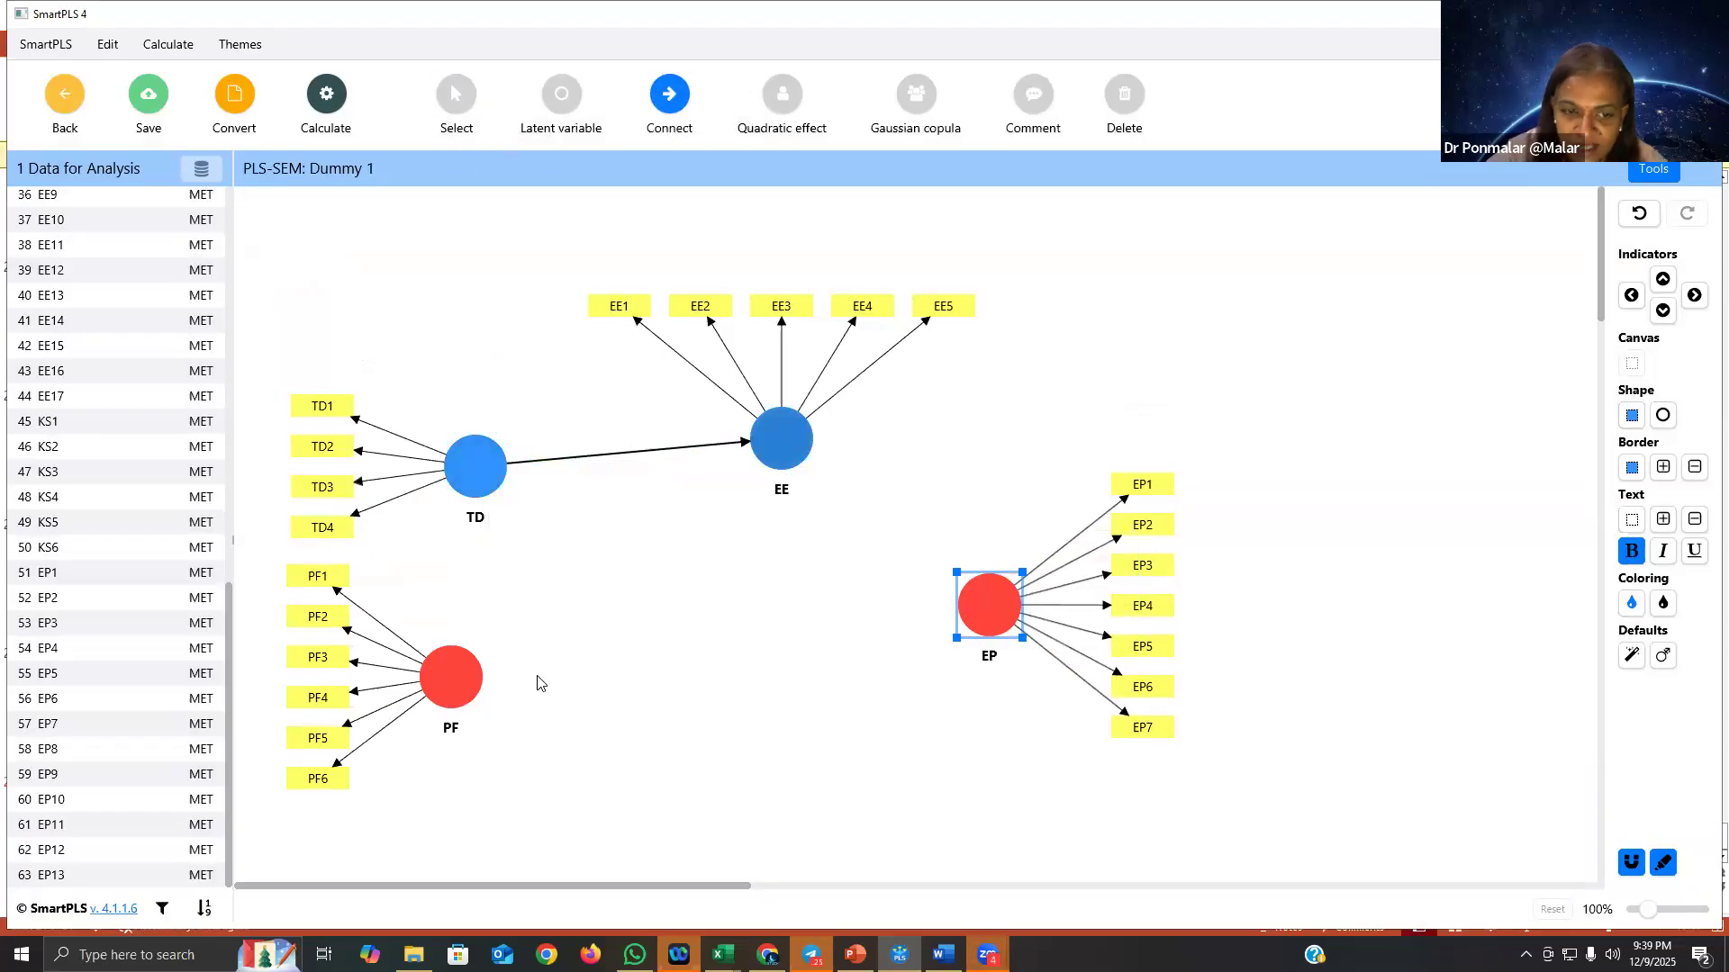
click(462, 693)
click(762, 463)
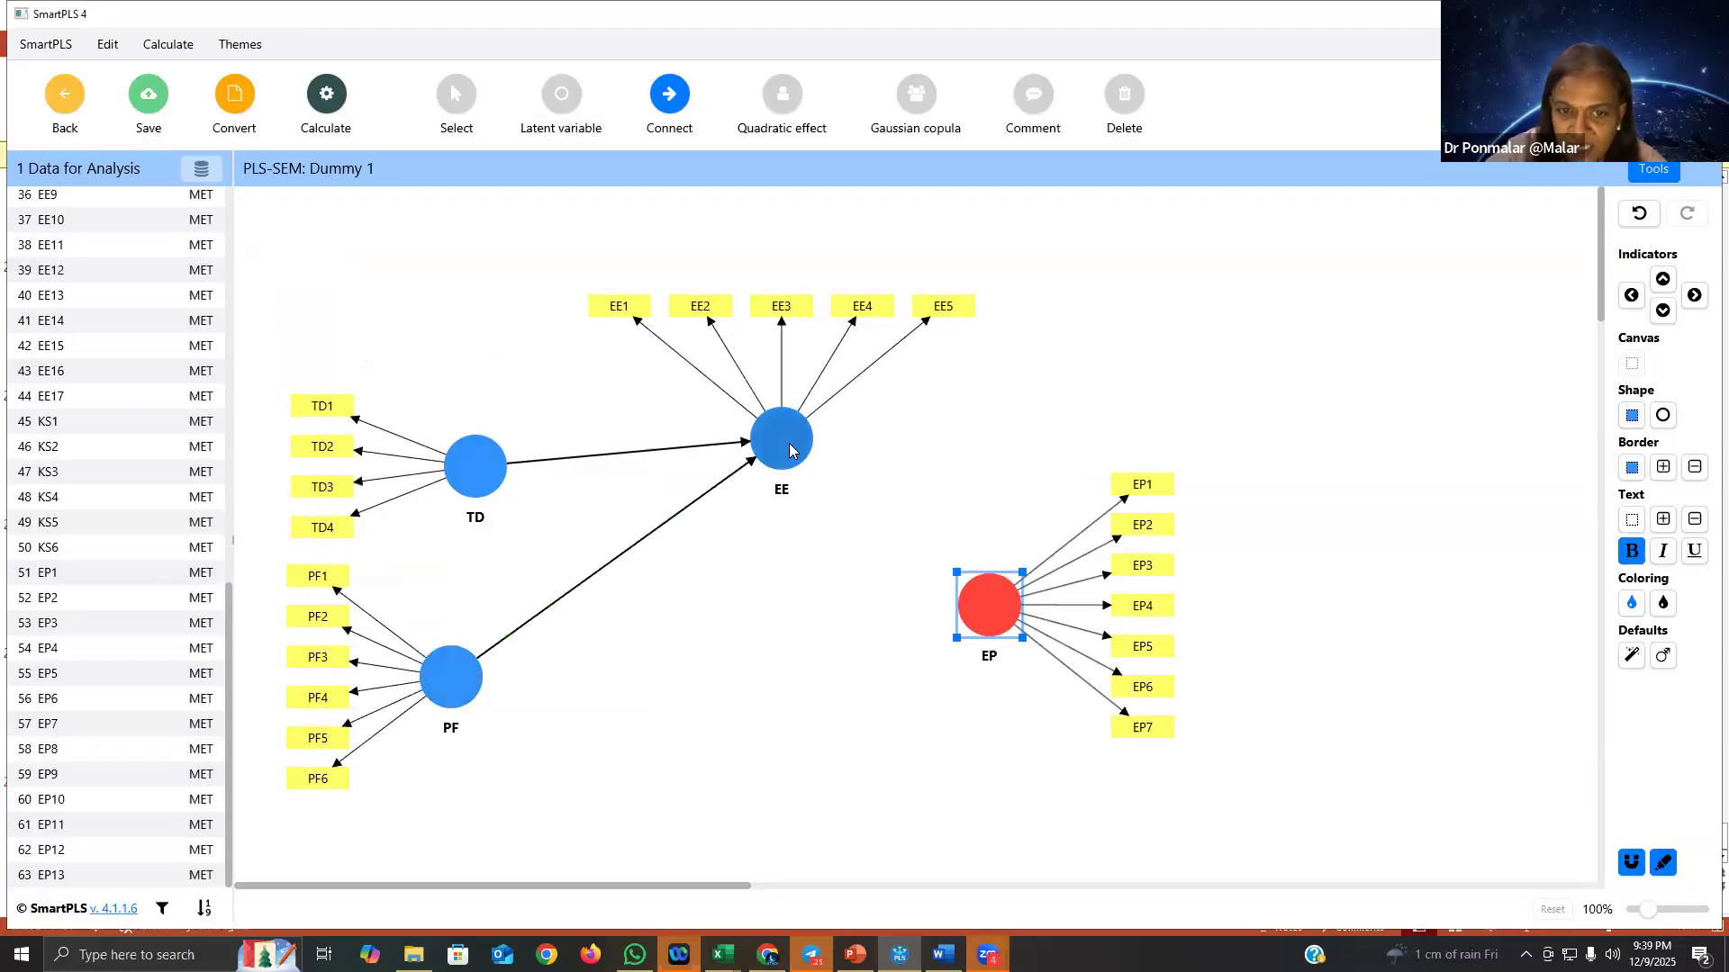
click(792, 450)
click(981, 598)
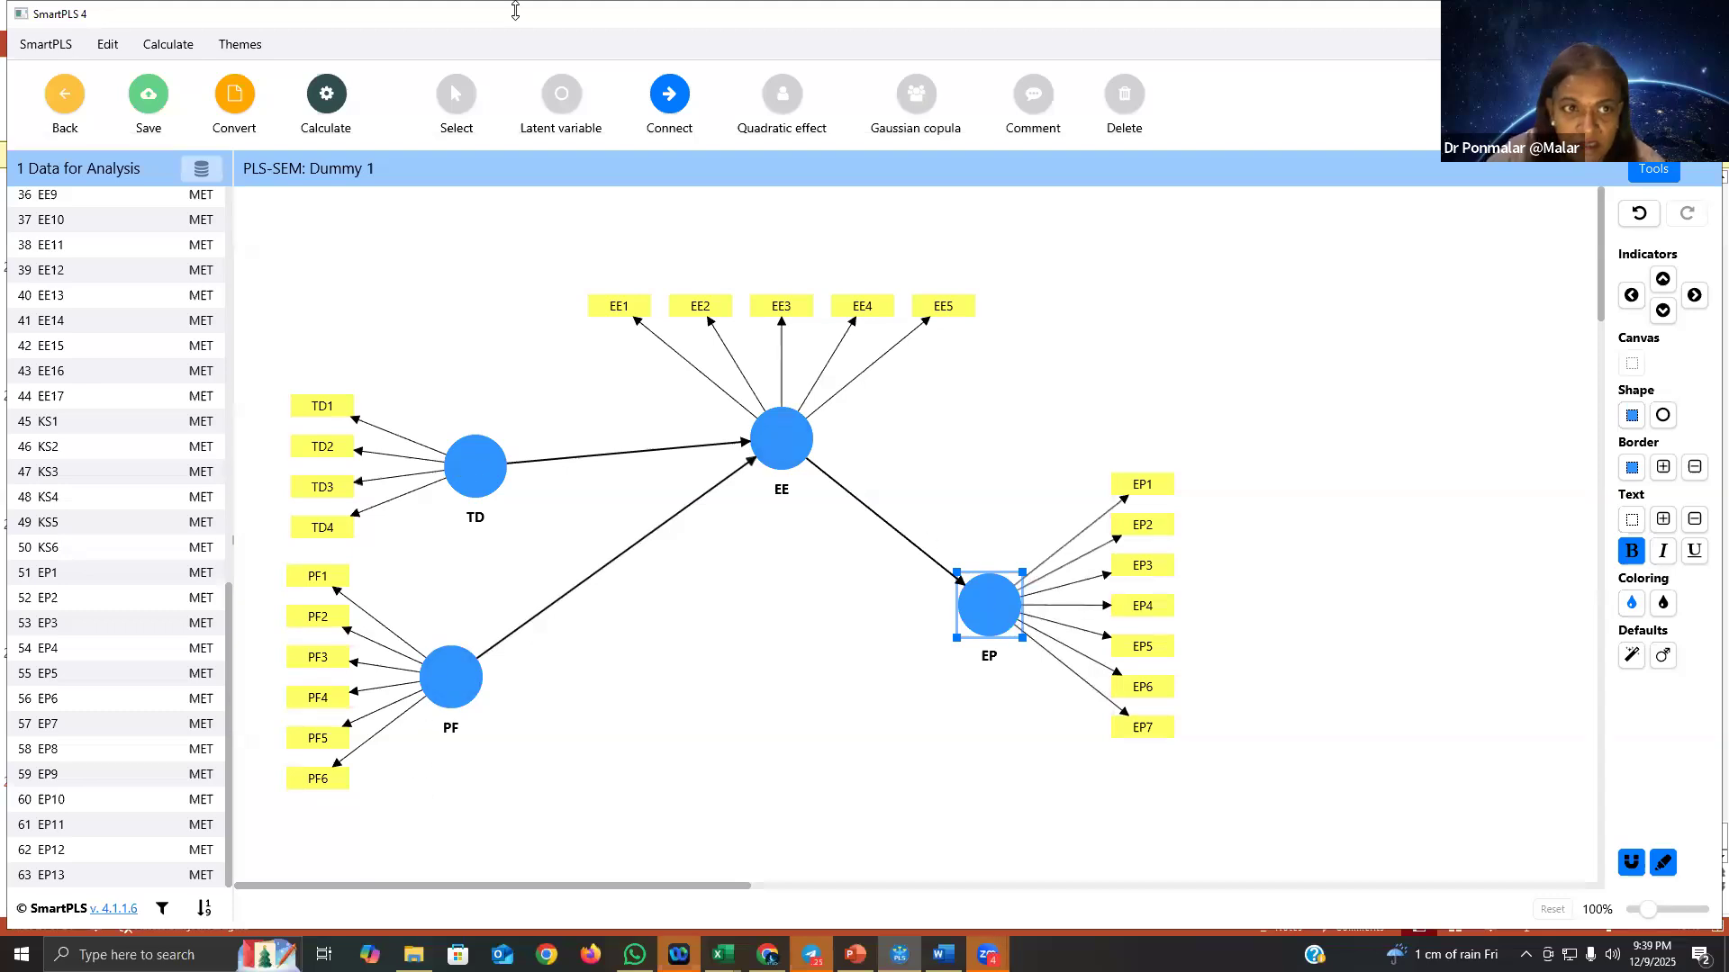
click(455, 97)
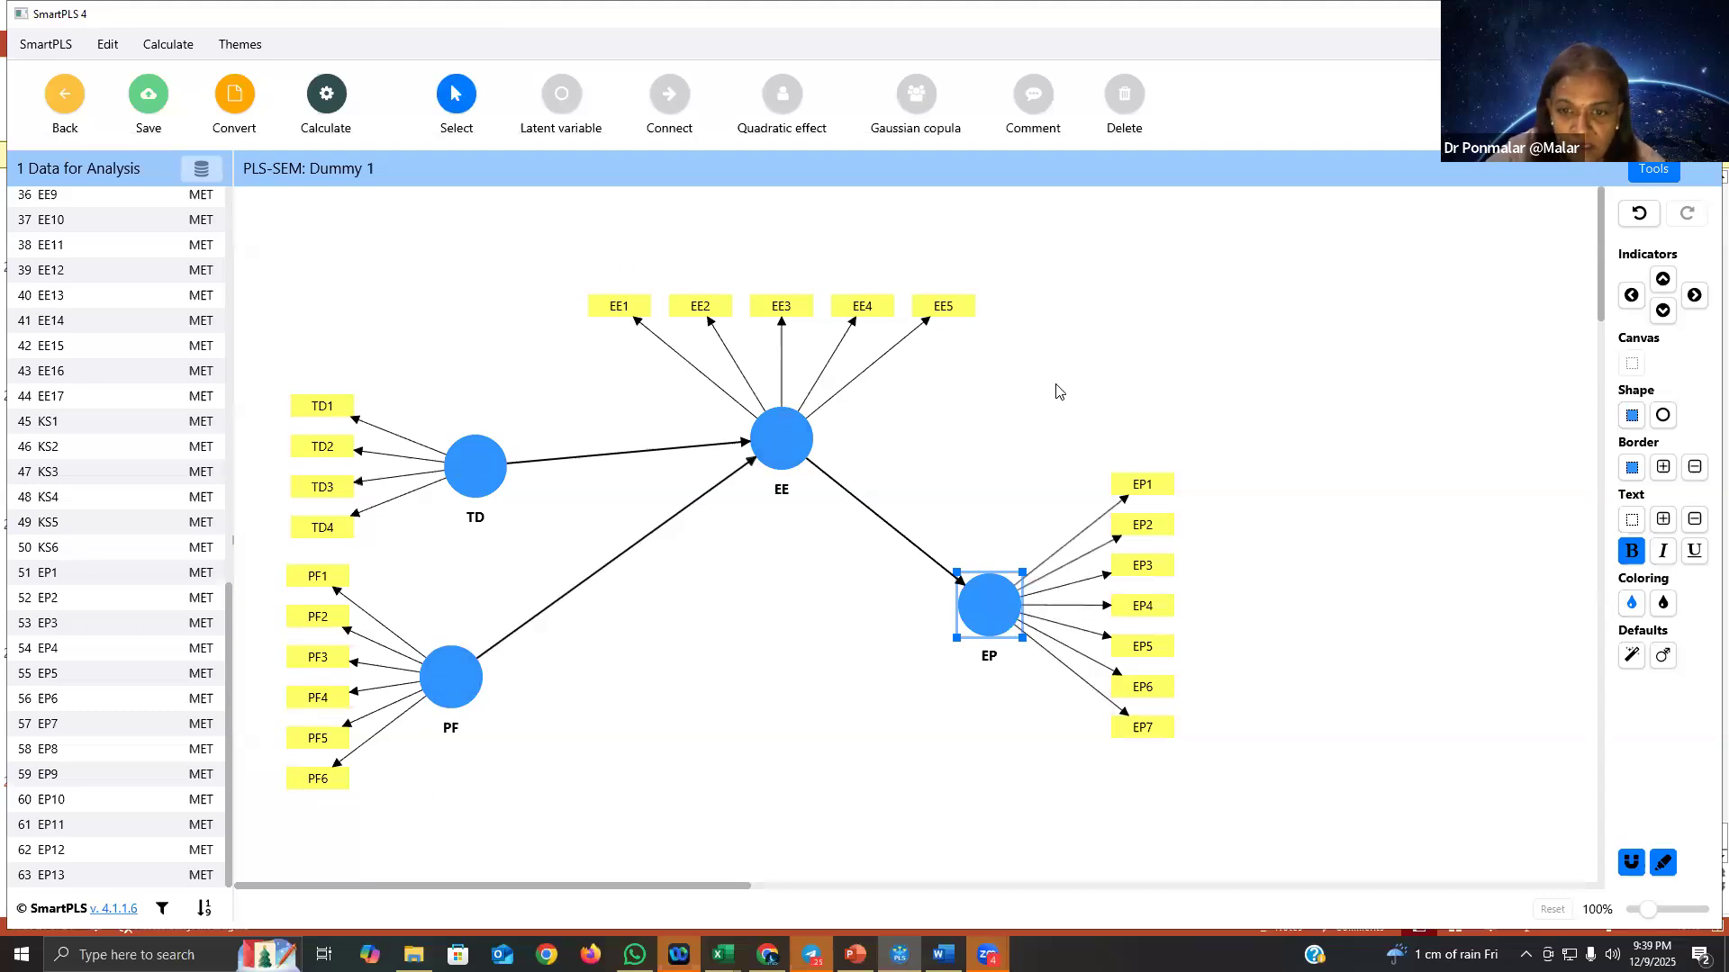
click(1159, 603)
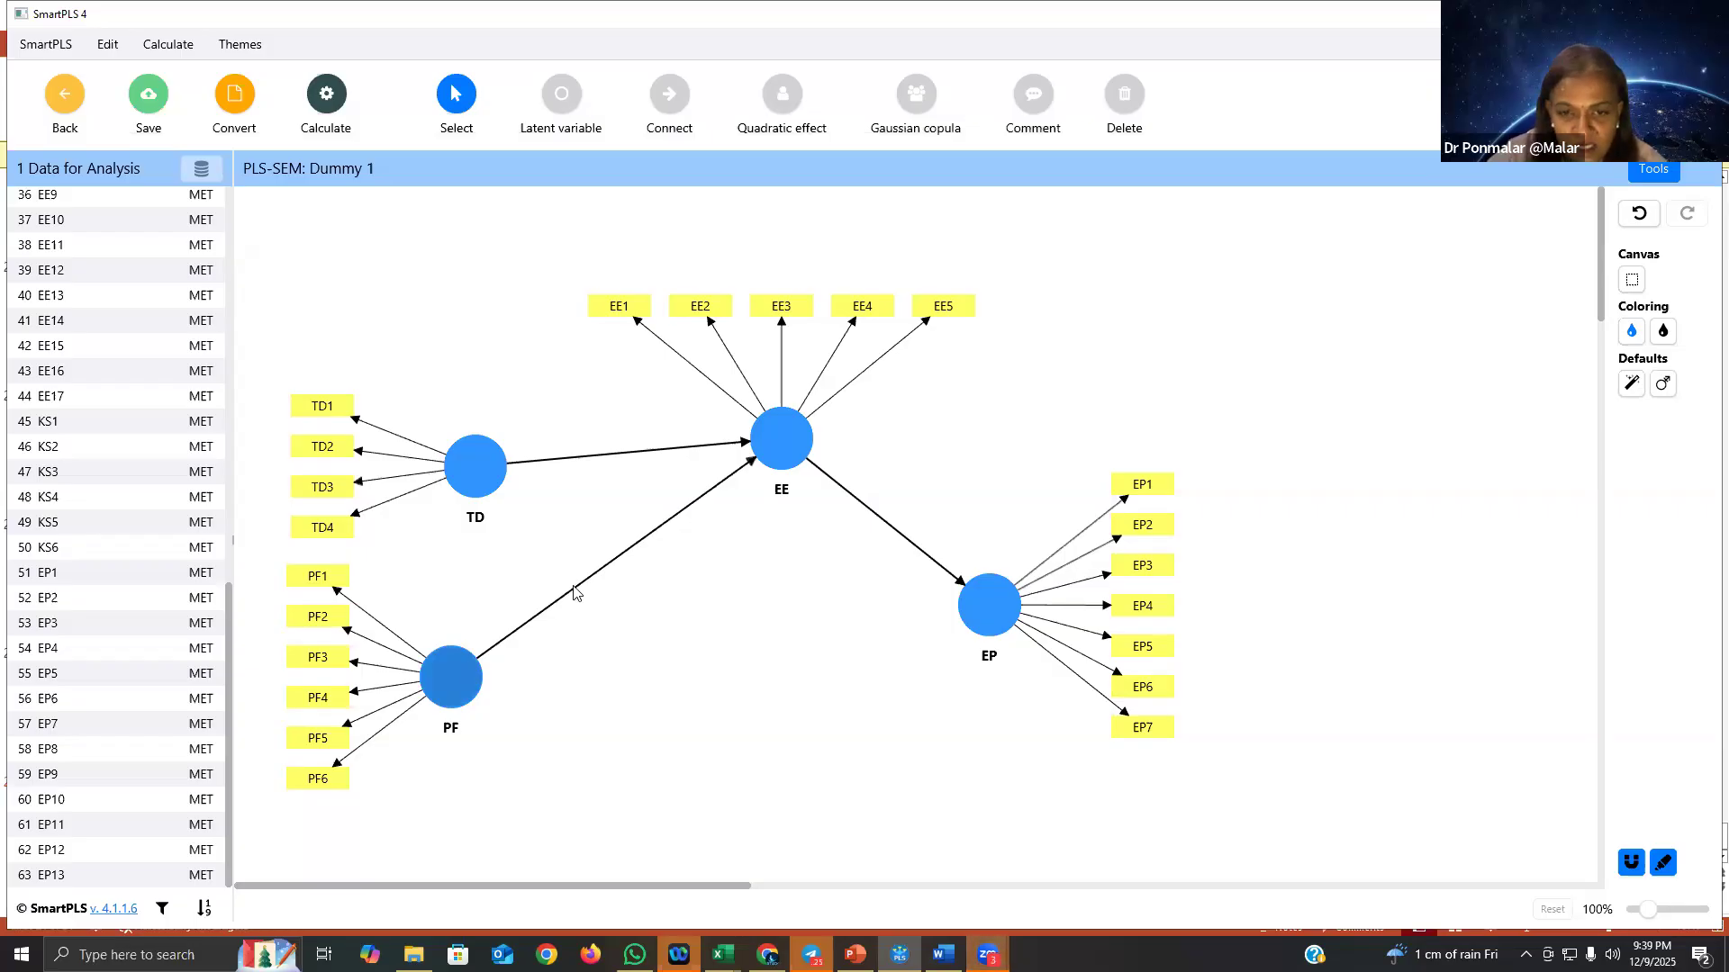
Step: Rearrange the constructs by shifting TD slightly left and lowering EE between TD and PF, level with EP
click(460, 475)
drag(460, 474, 435, 466)
drag(796, 450, 767, 605)
click(1024, 621)
drag(1011, 625, 1026, 609)
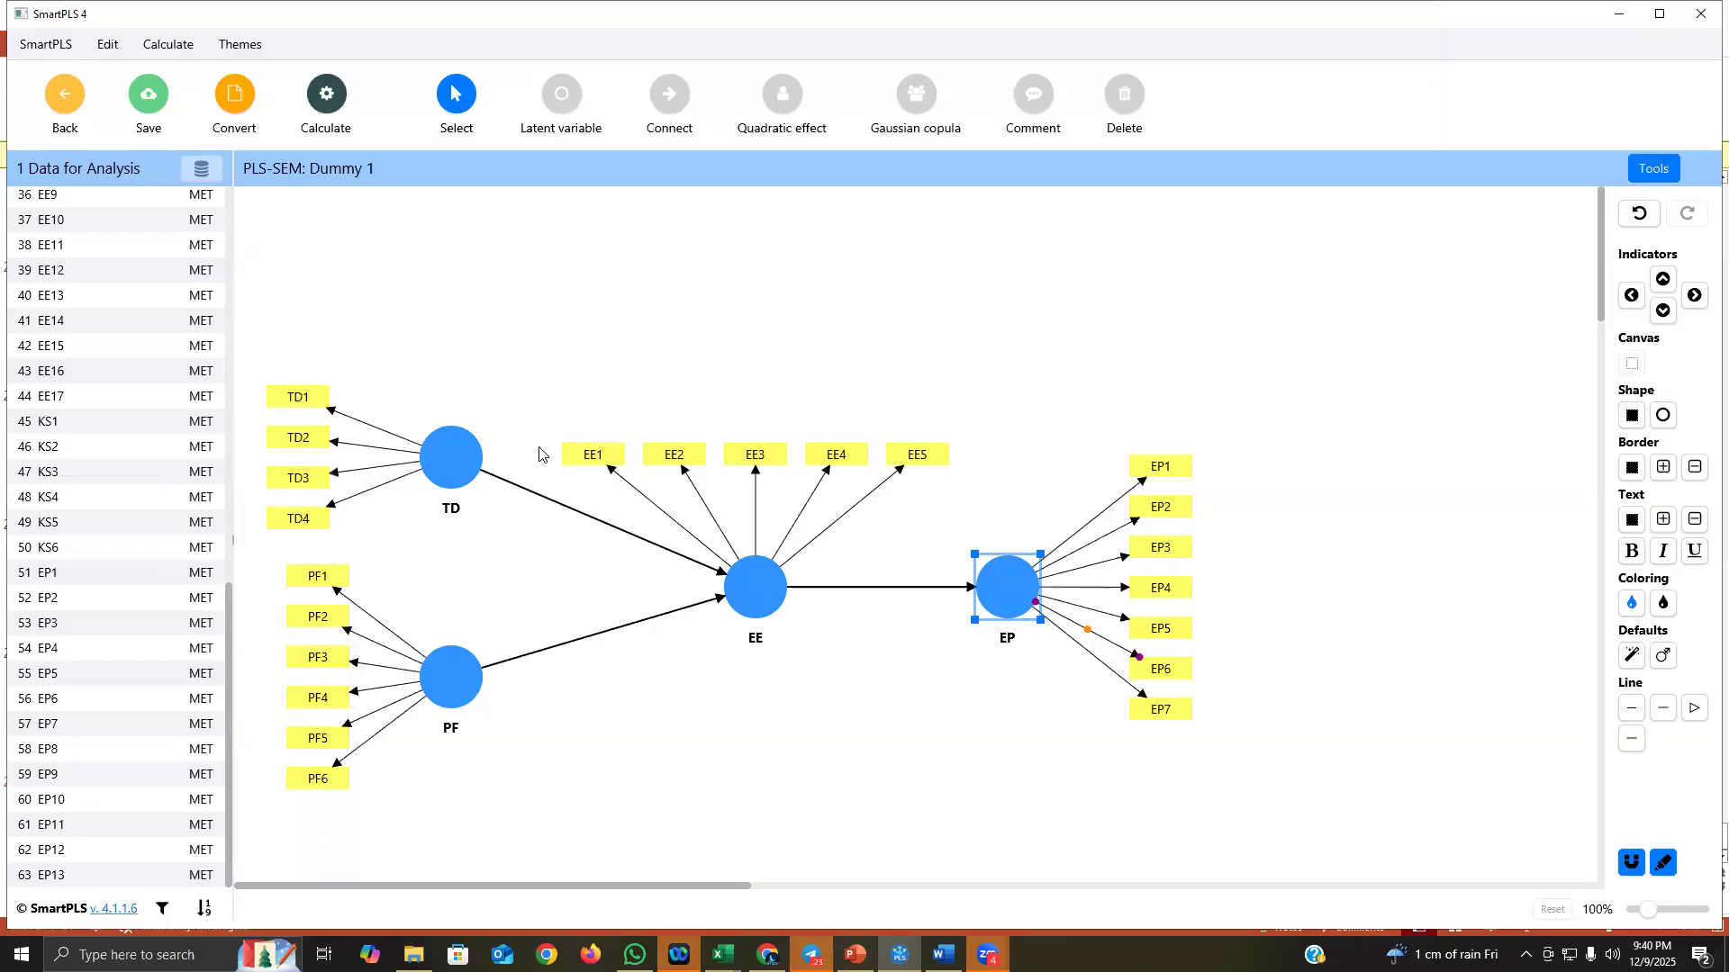
click(428, 486)
click(385, 667)
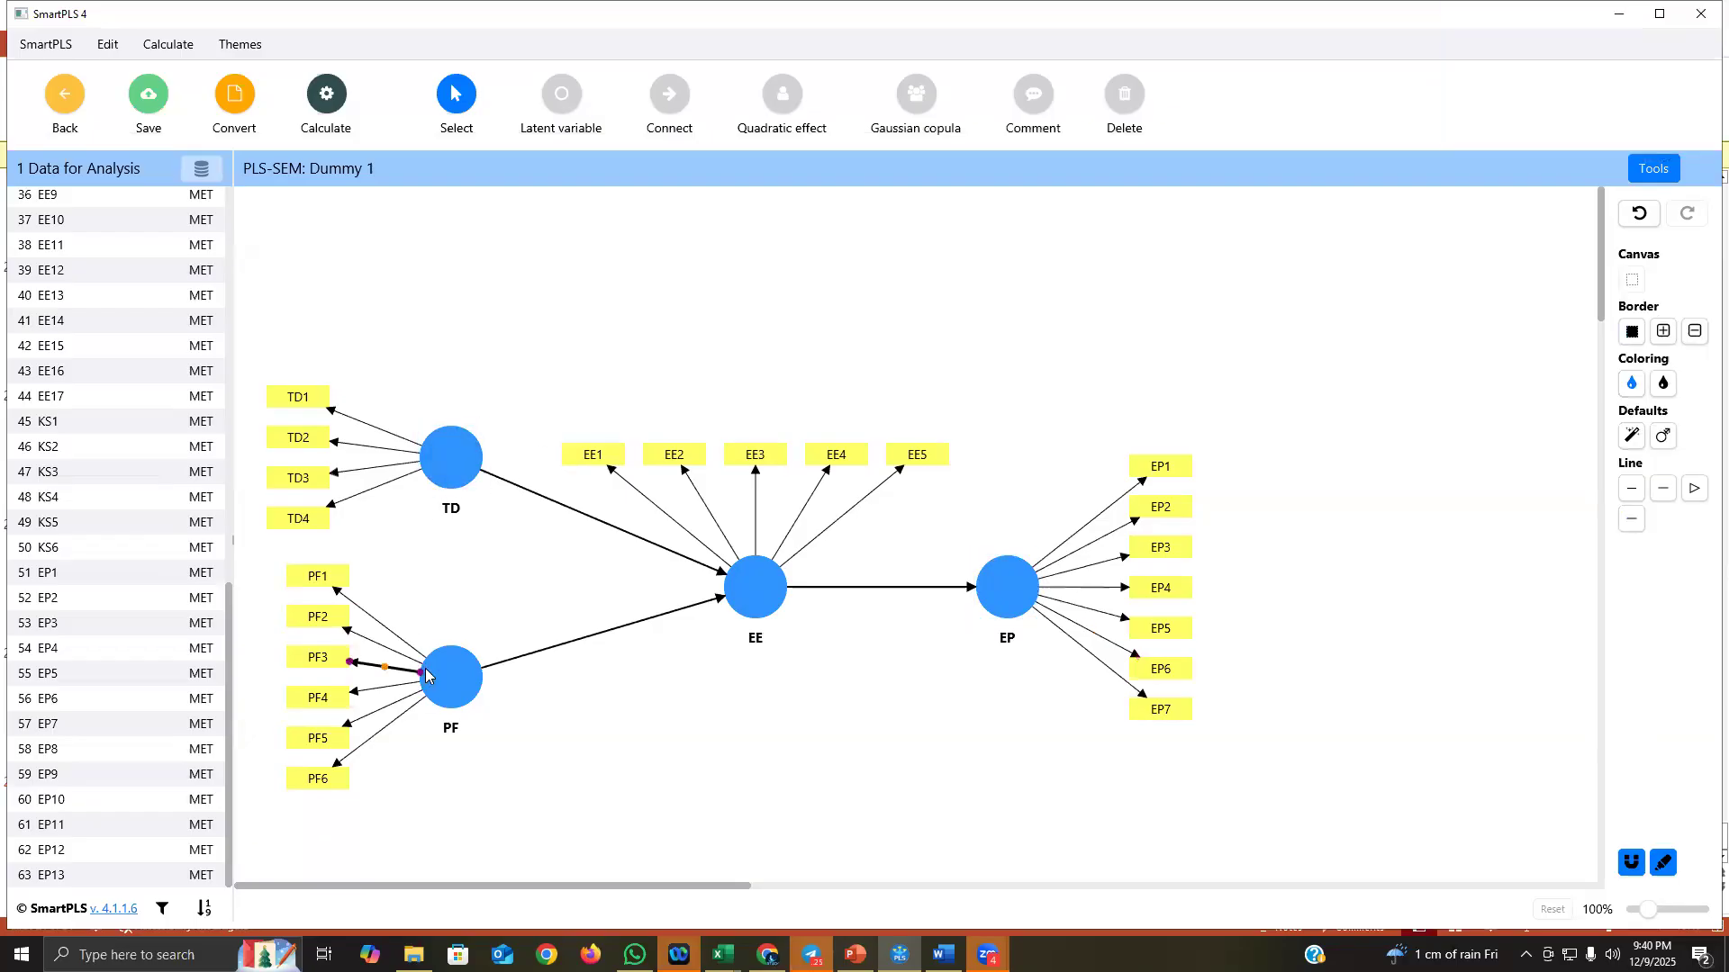
click(790, 576)
click(1006, 585)
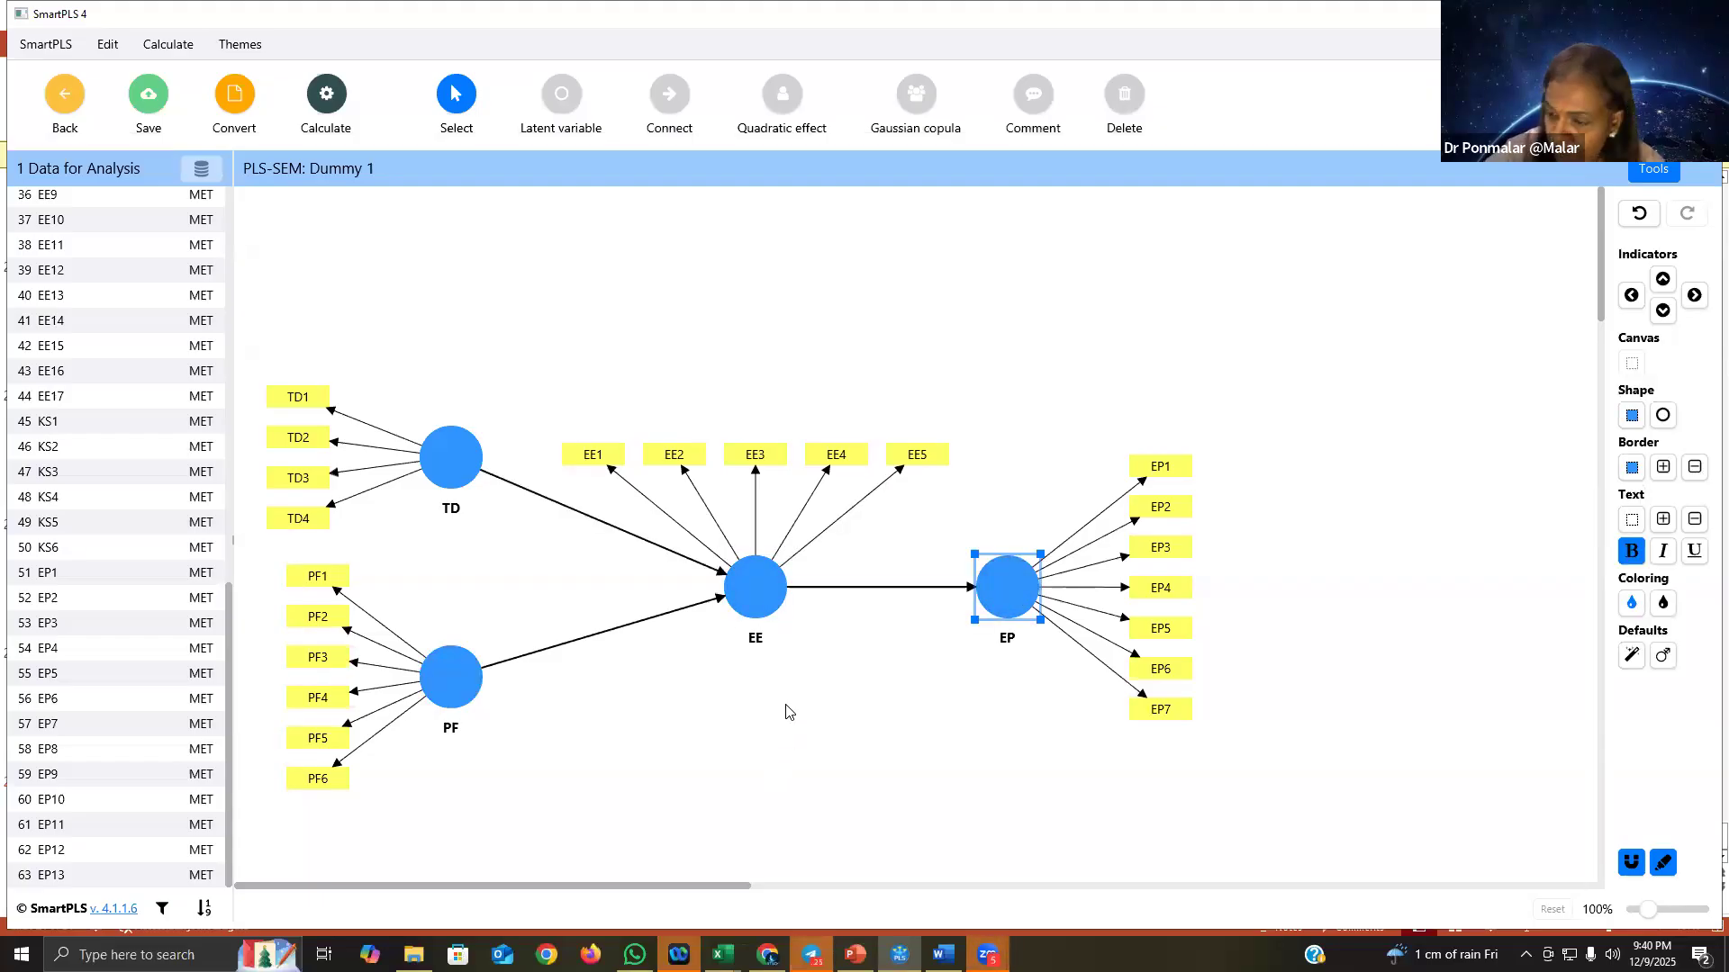
Step: Invert the measurement model of EE and switch it back to its original arrow direction
click(754, 583)
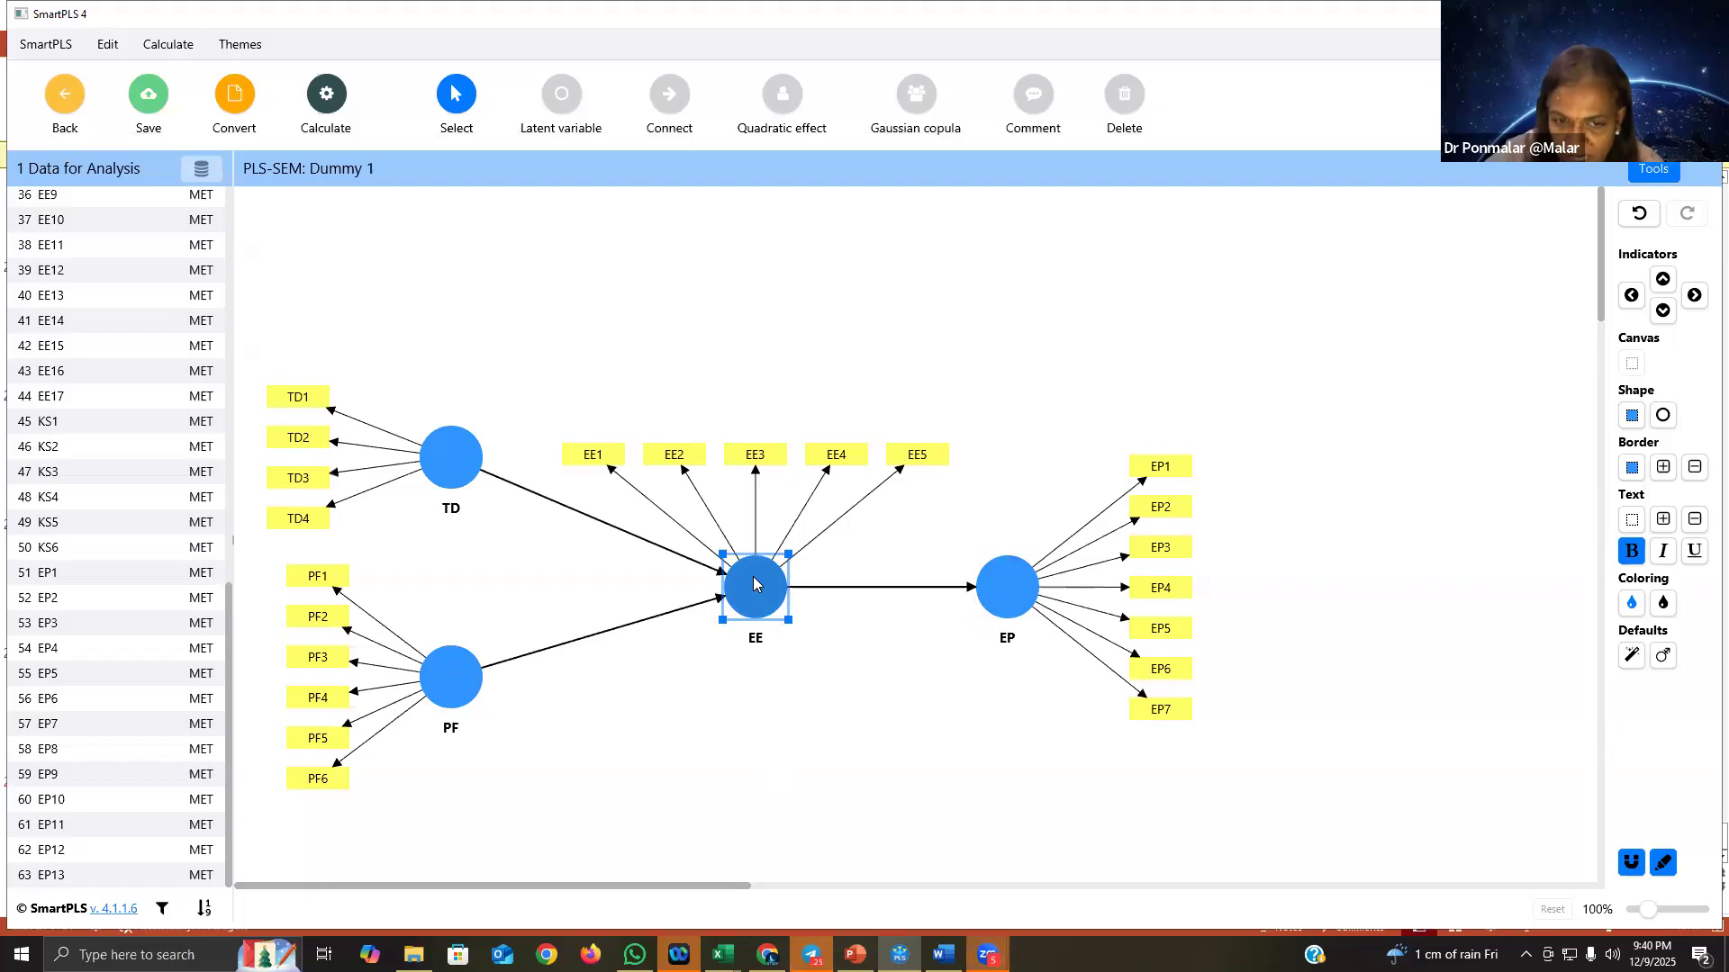
right_click(754, 584)
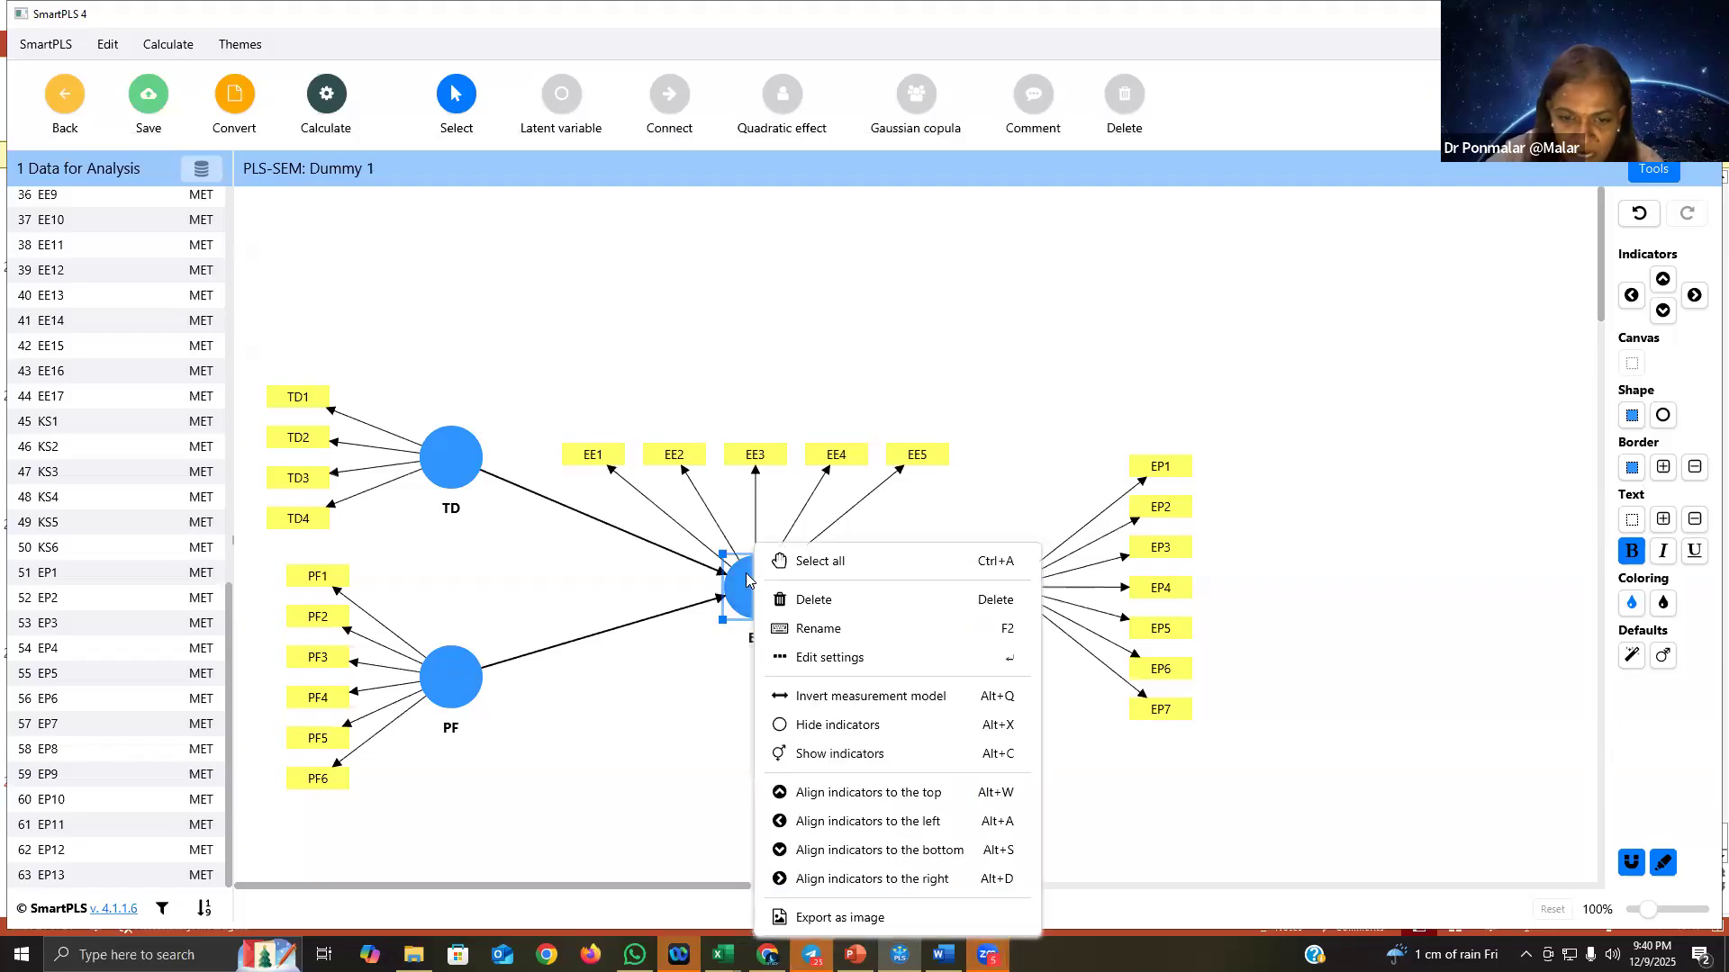
click(912, 700)
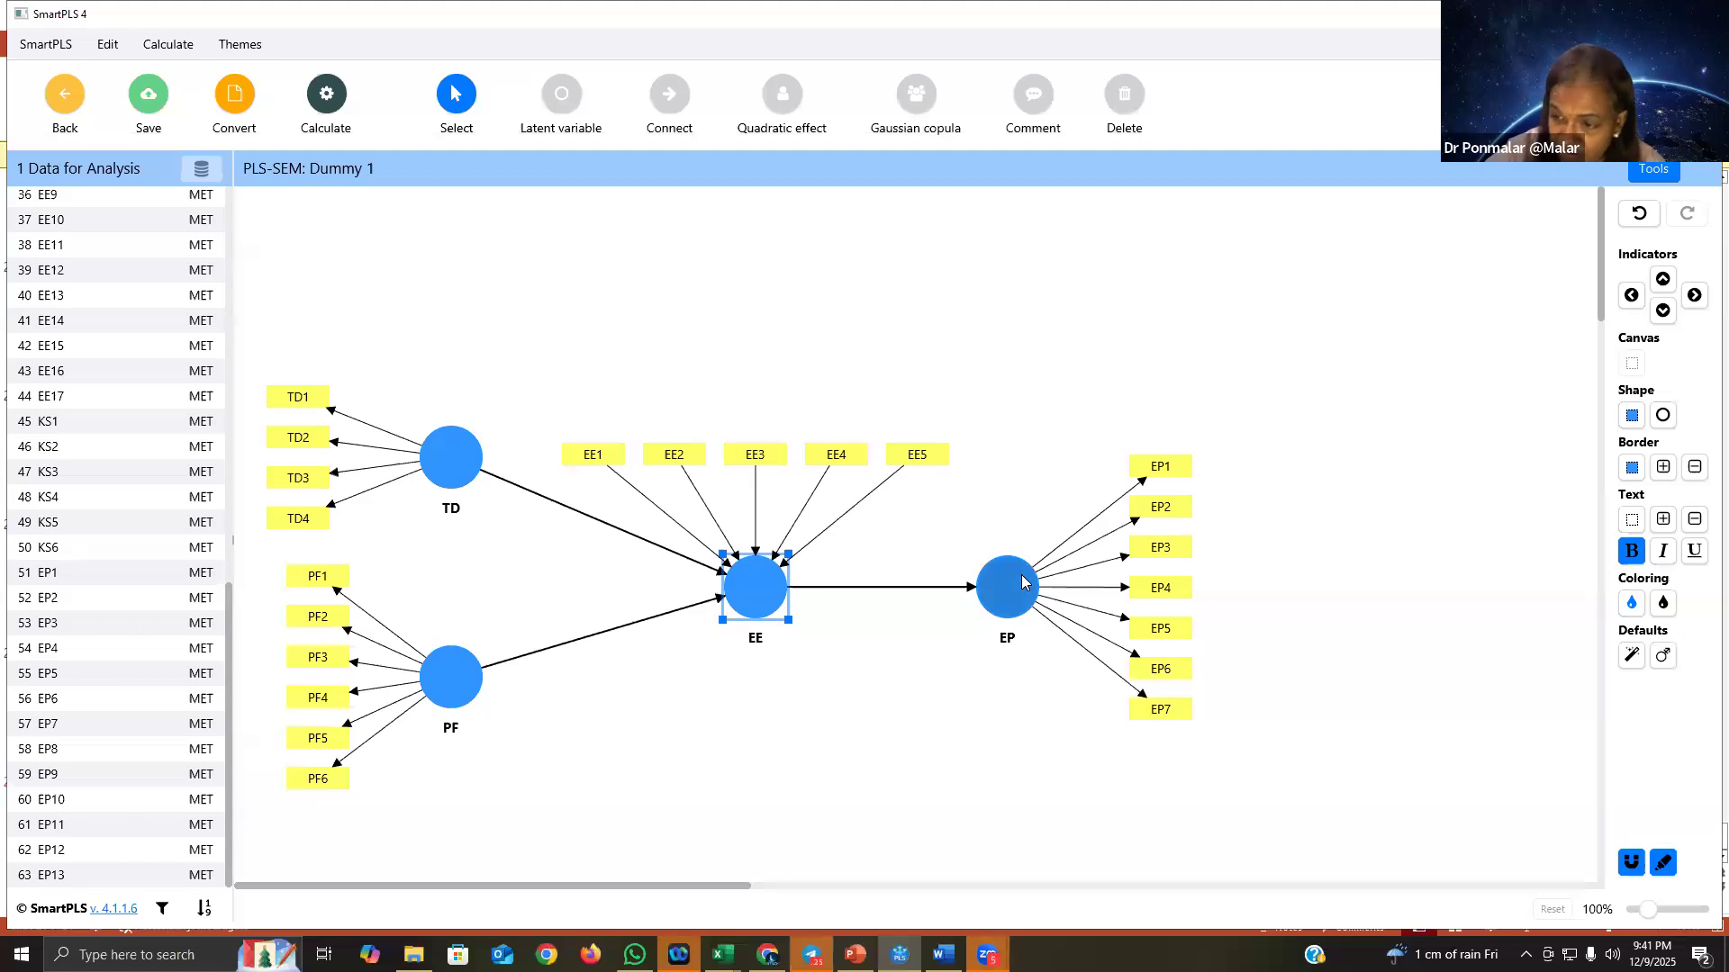
right_click(761, 598)
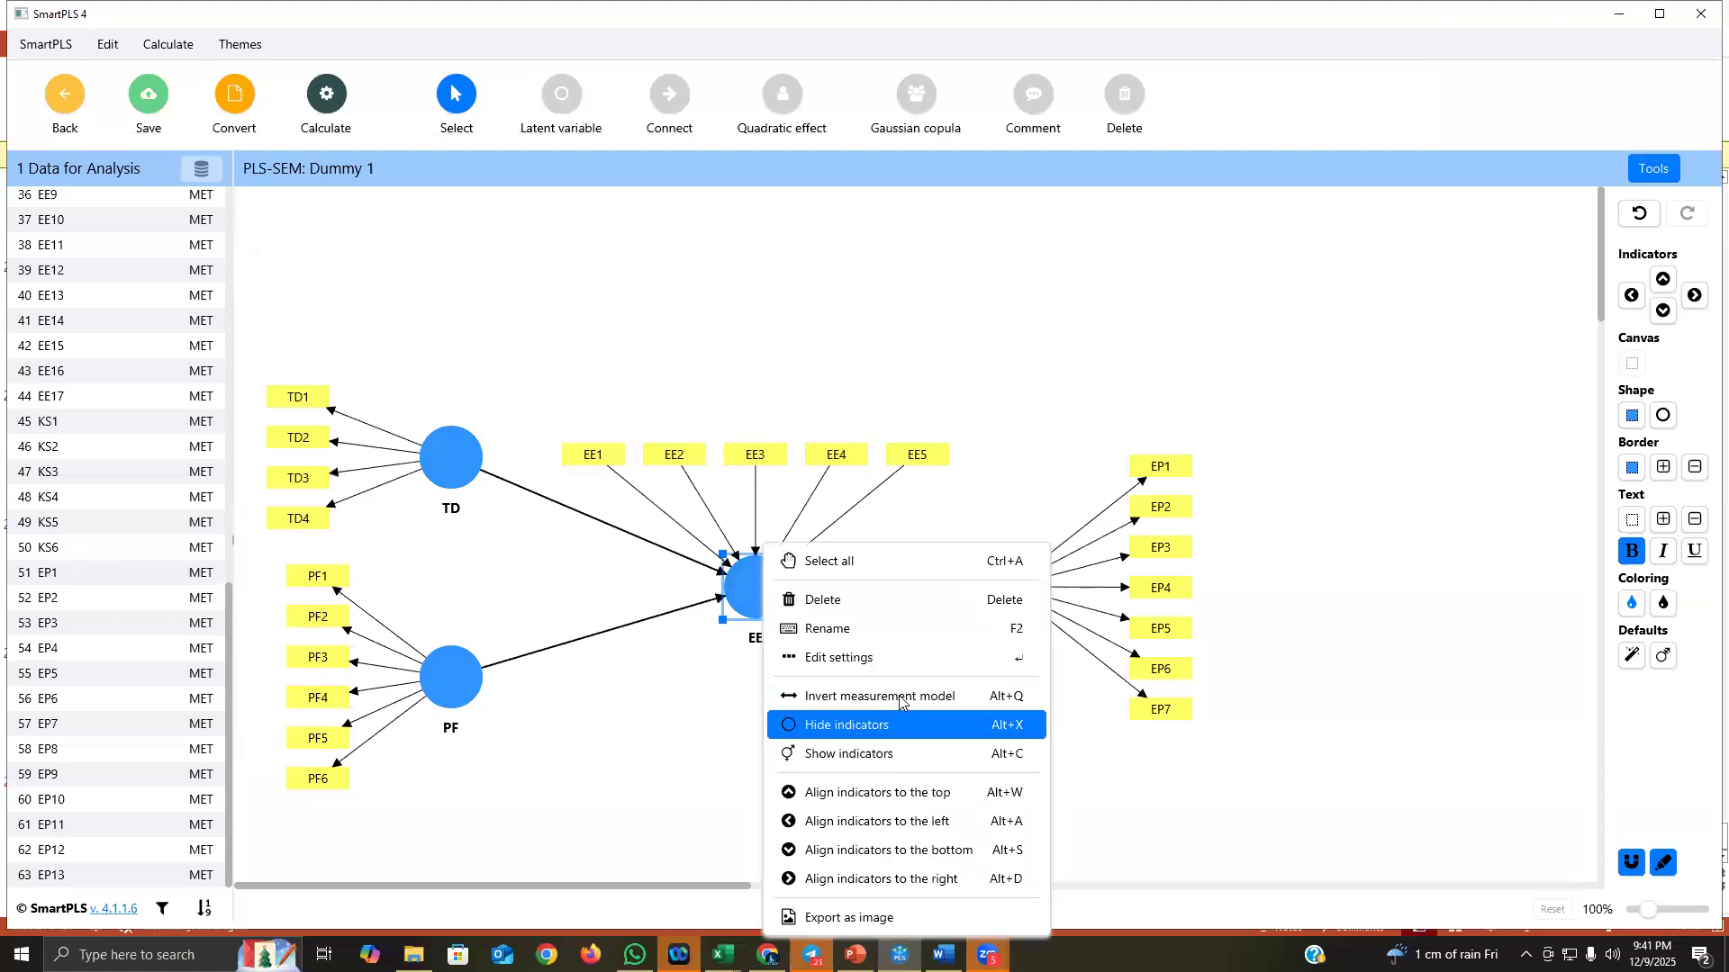
click(865, 695)
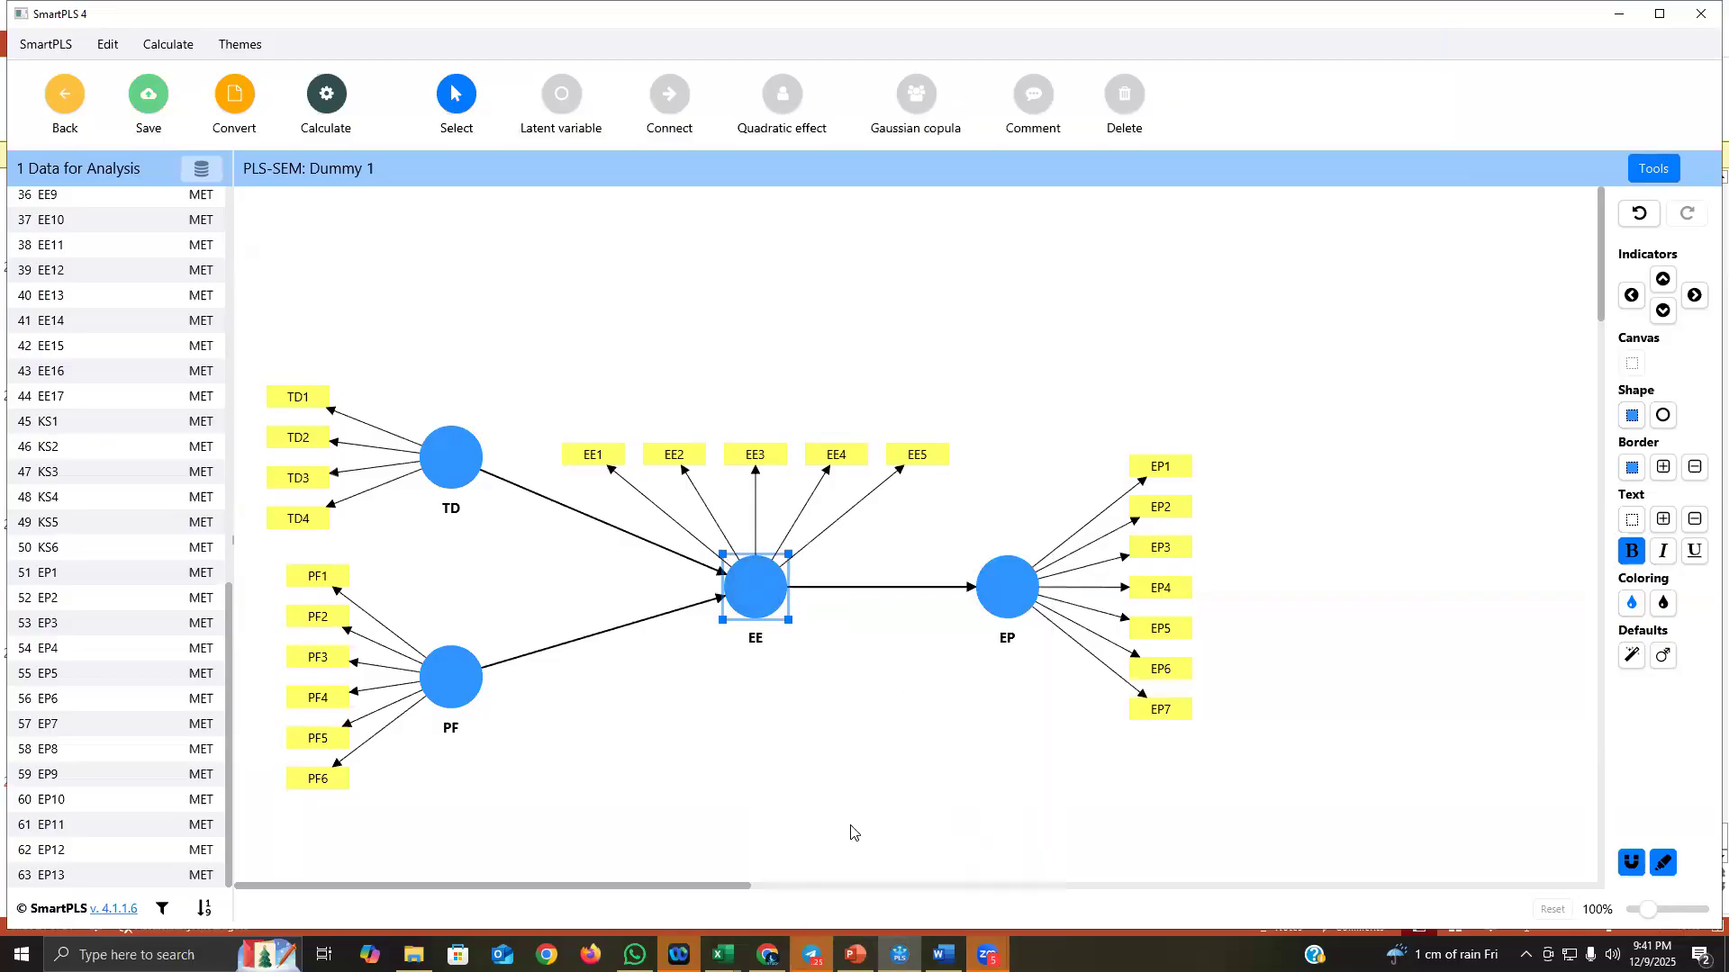
click(739, 744)
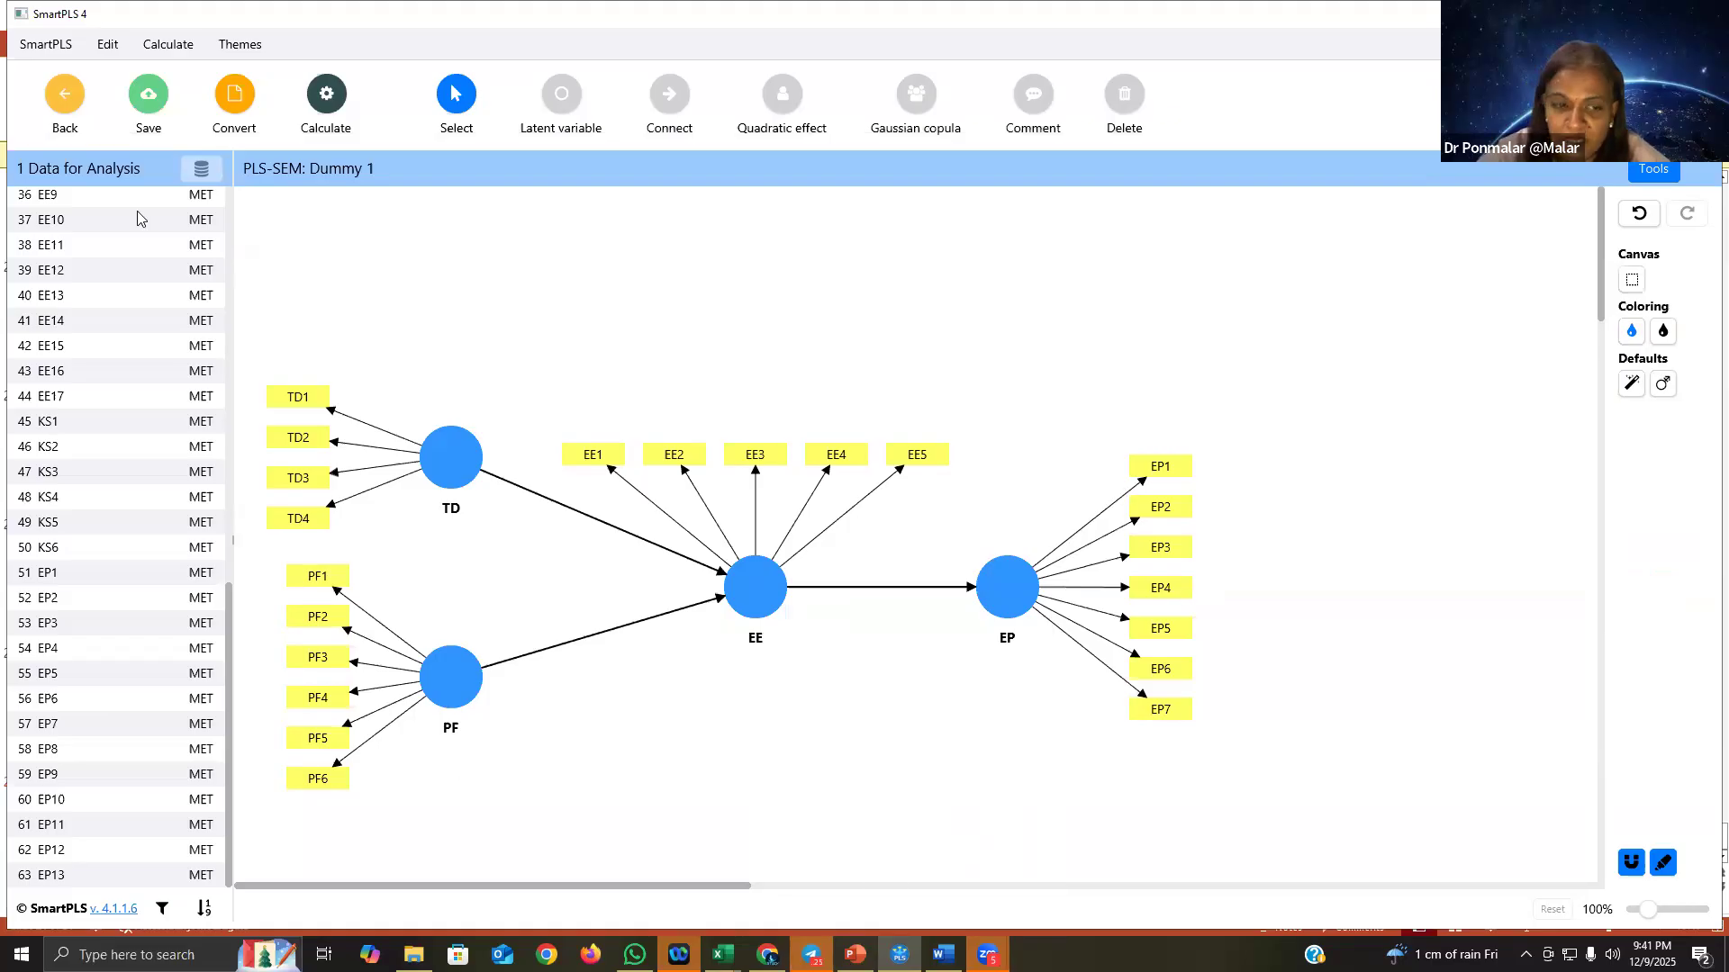
Step: Run the PLS-SEM algorithm with the Path weighting scheme, Standardized results and Default initial weight, opening the report
click(325, 96)
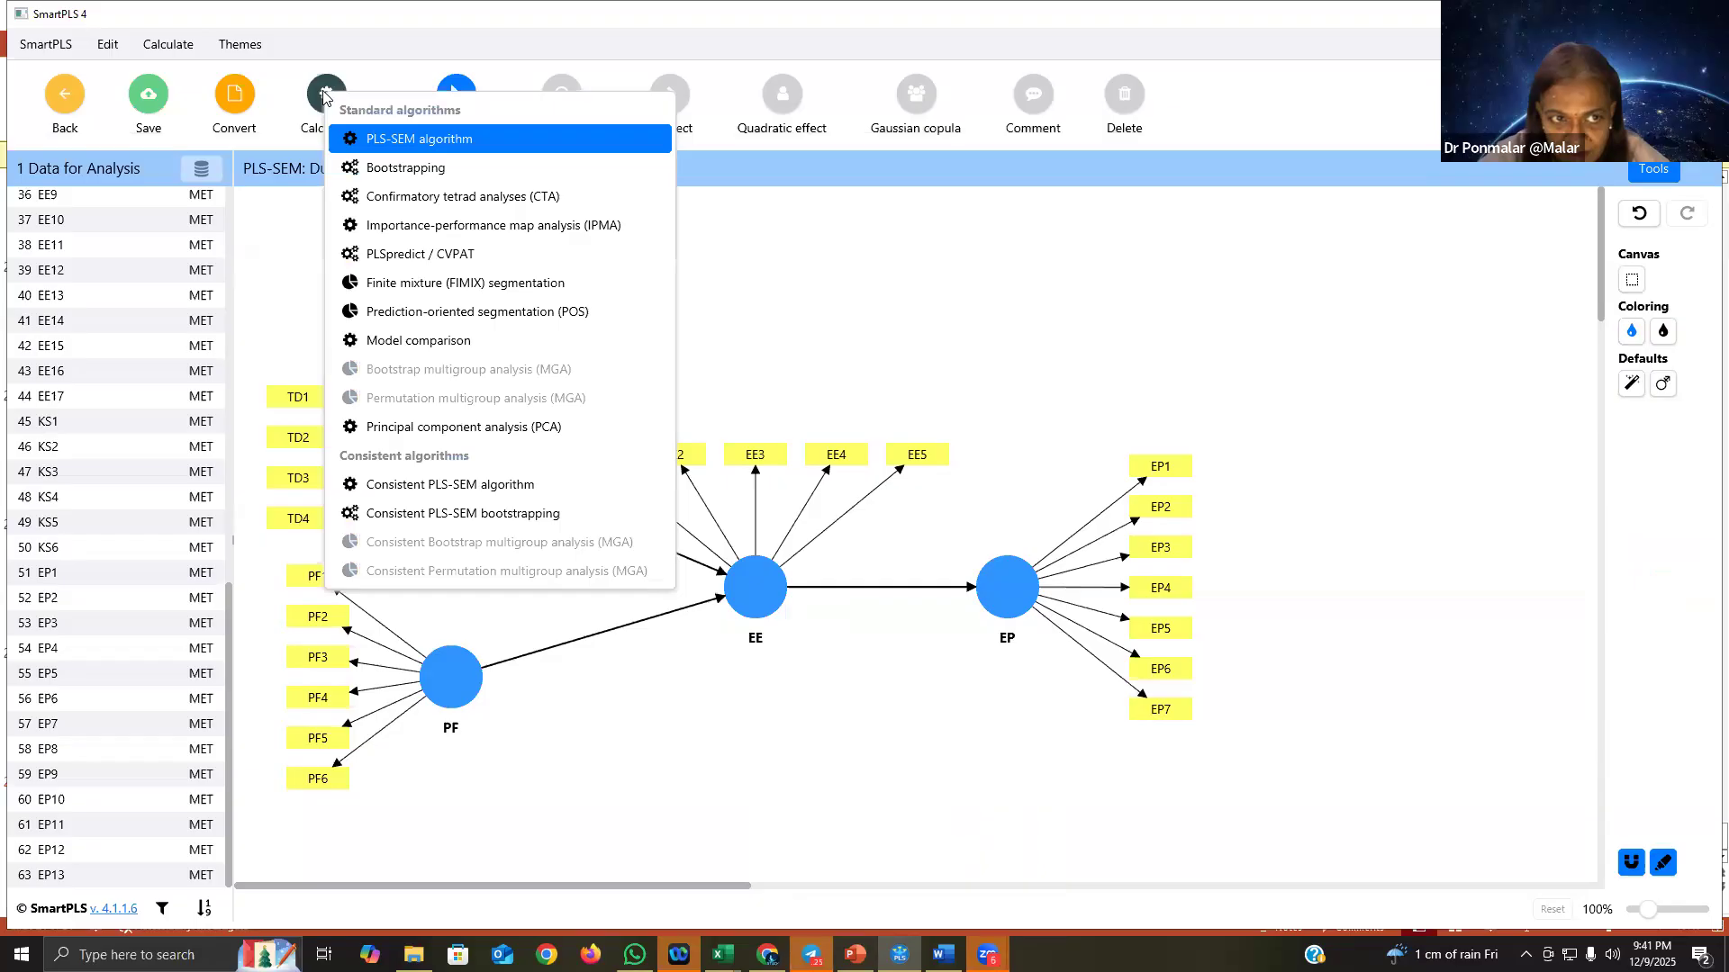
click(453, 141)
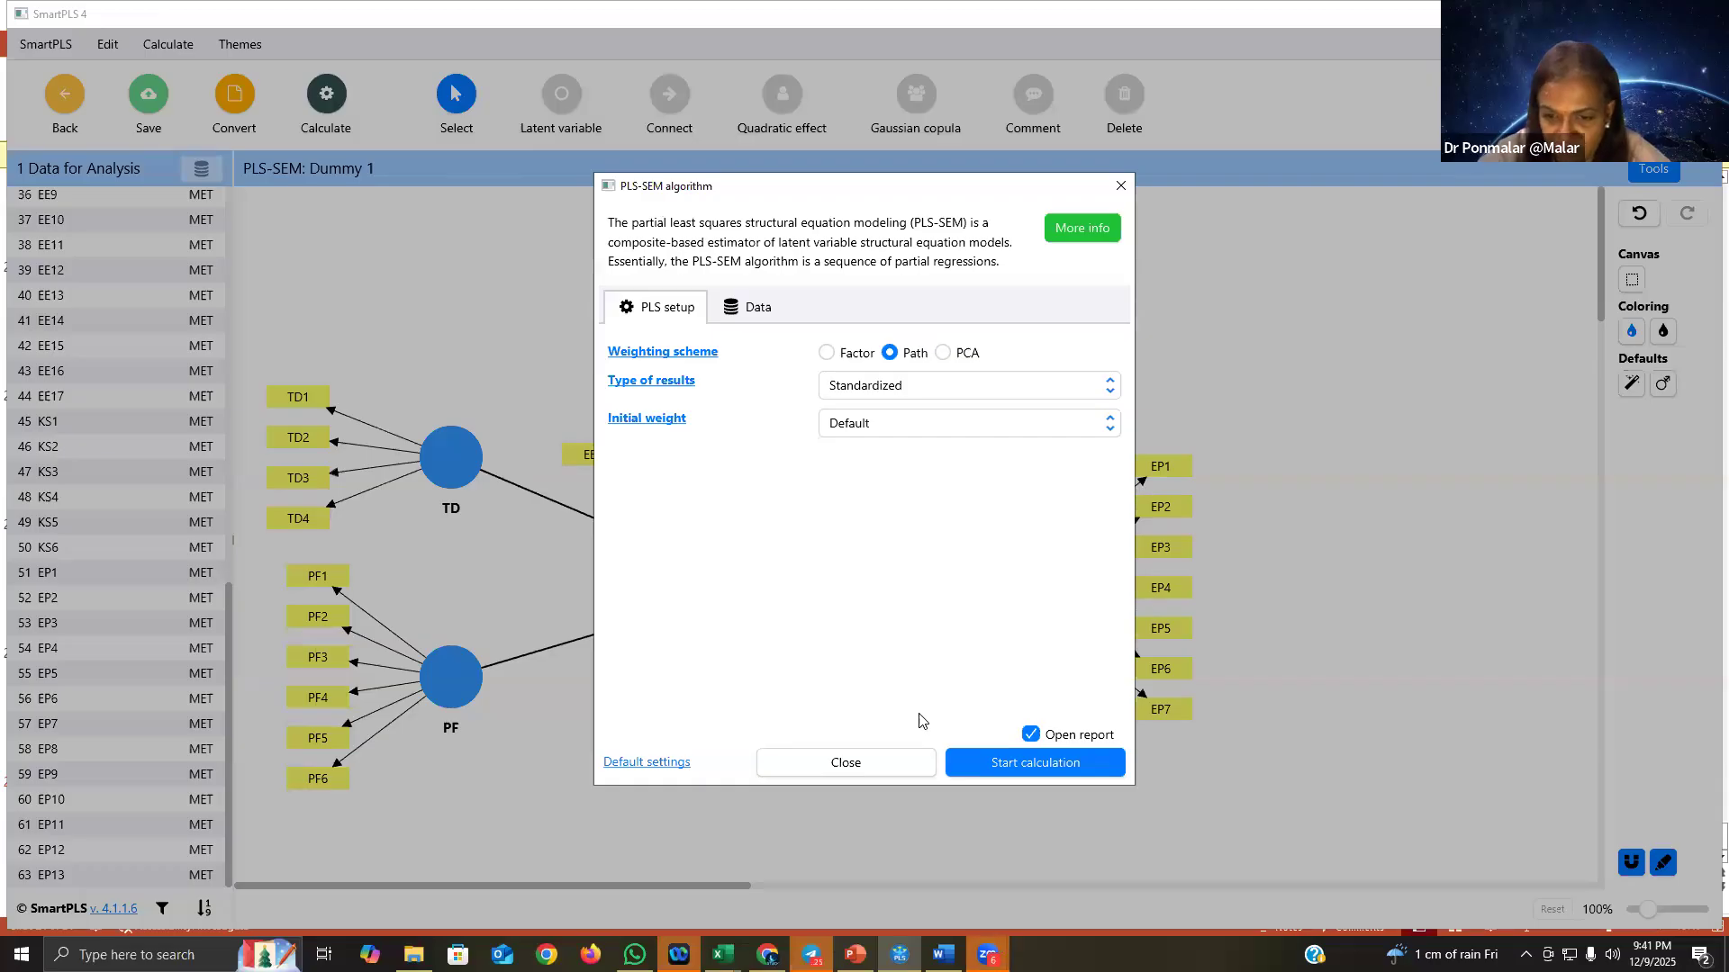
click(1077, 762)
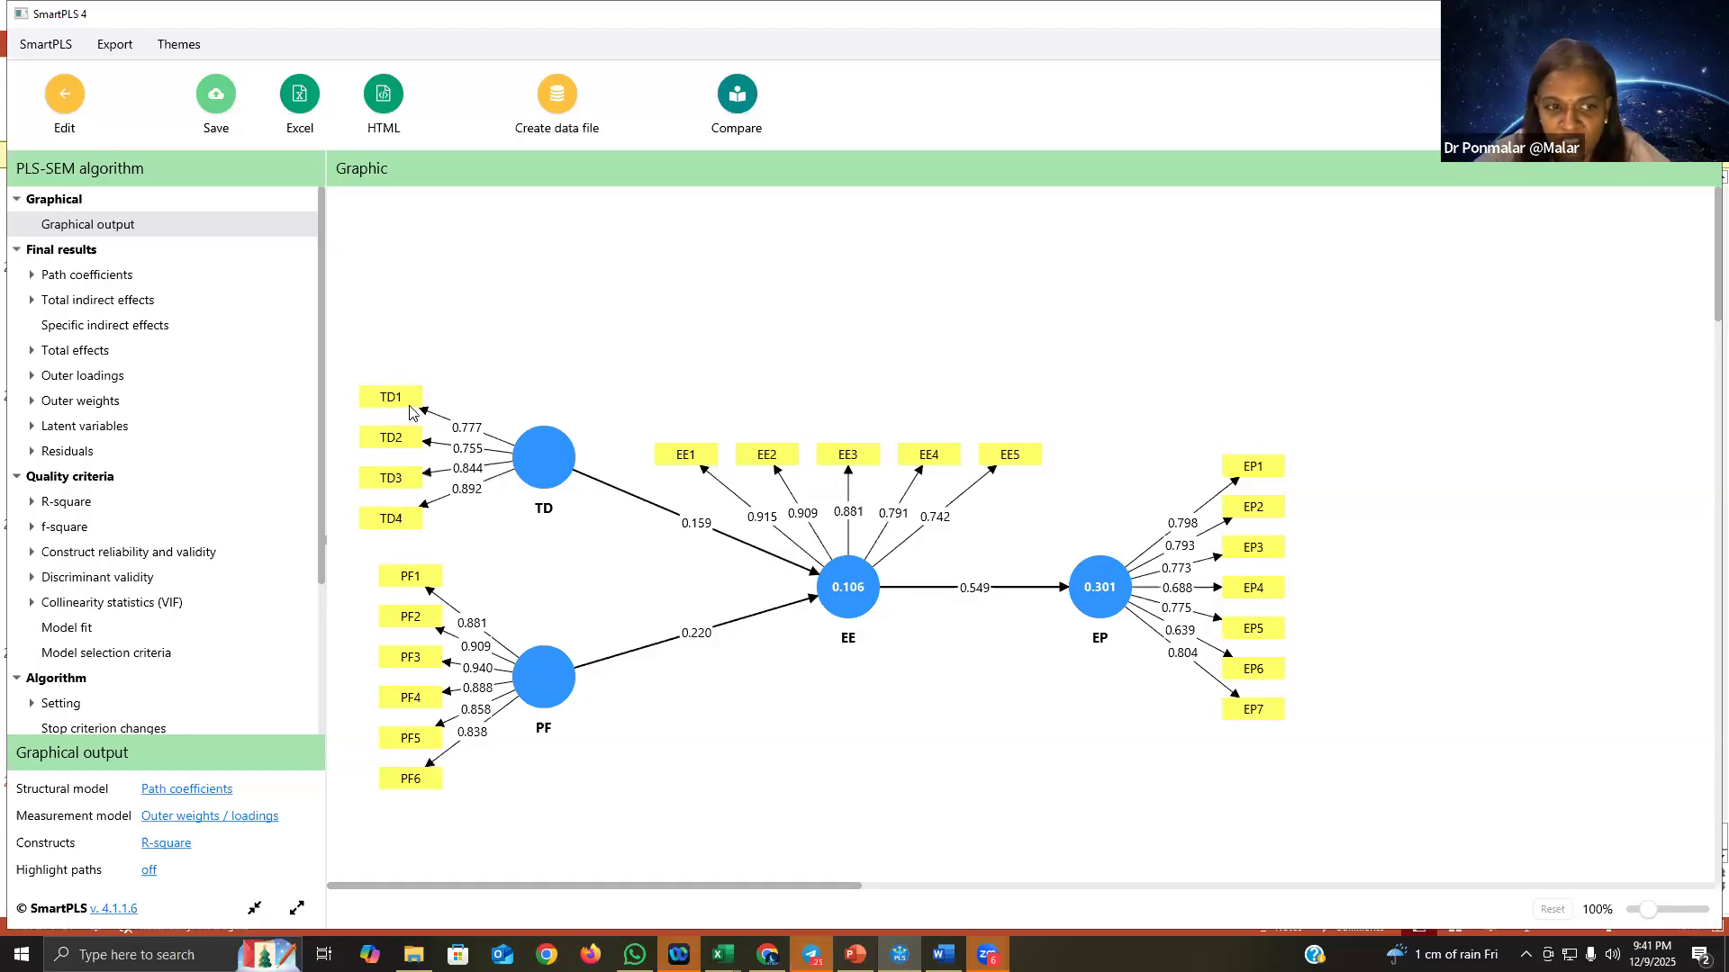
mouse_move(544, 466)
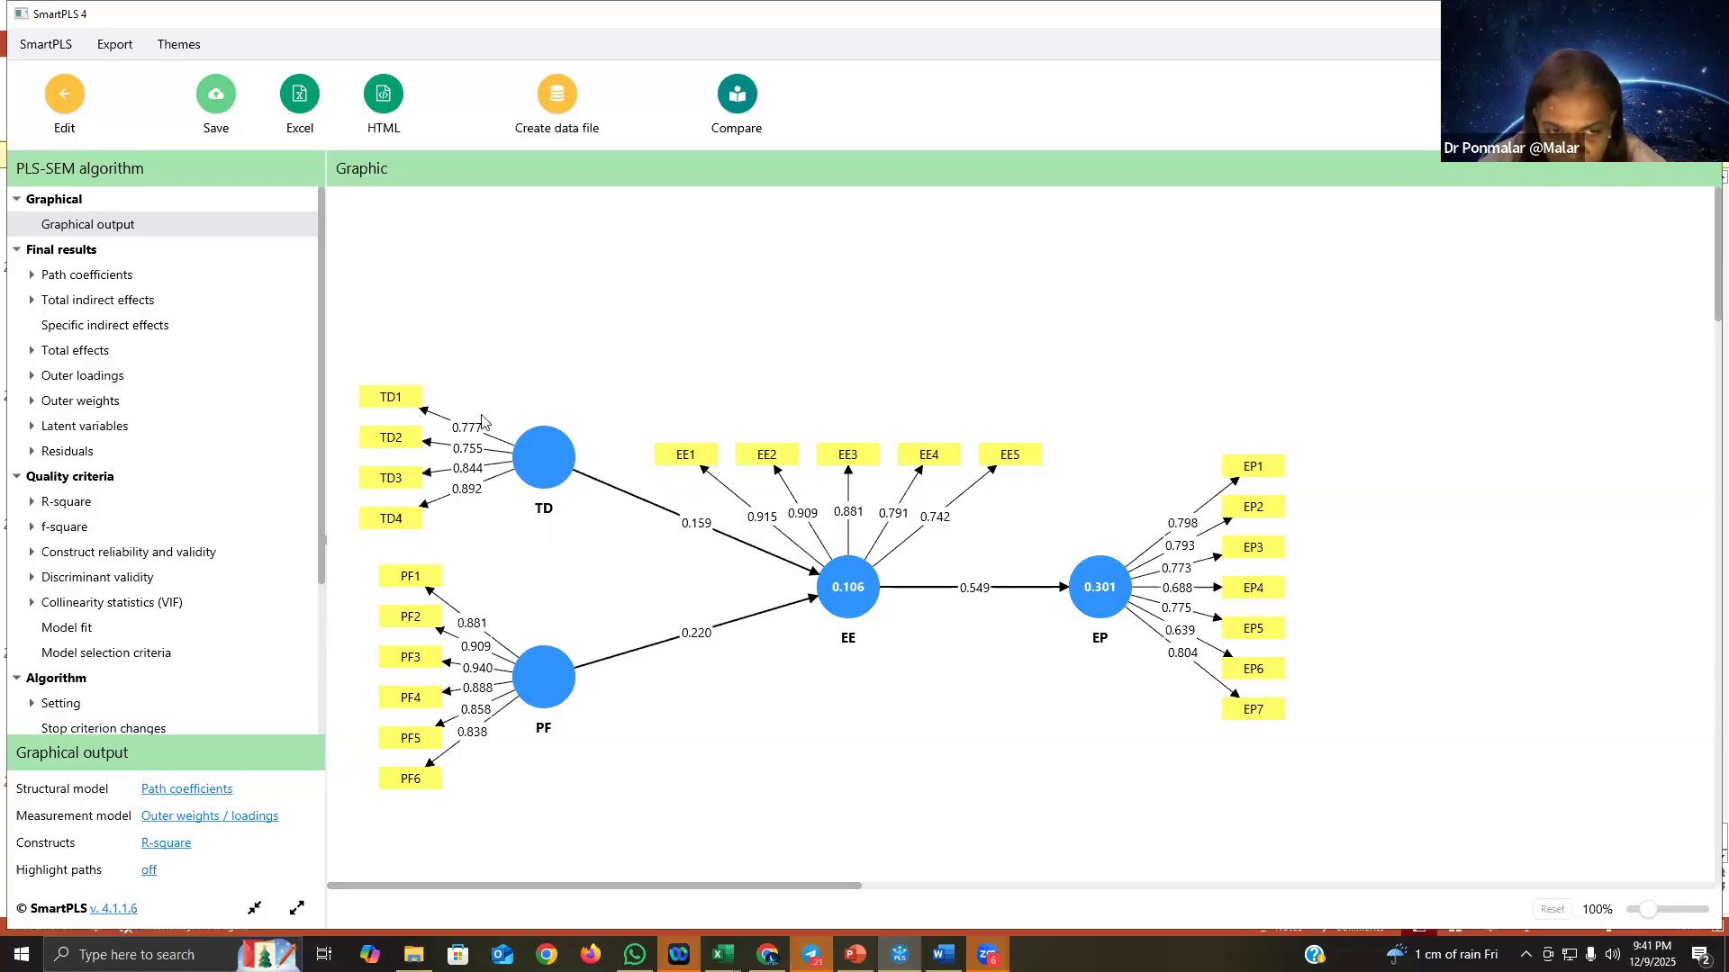
mouse_move(538, 475)
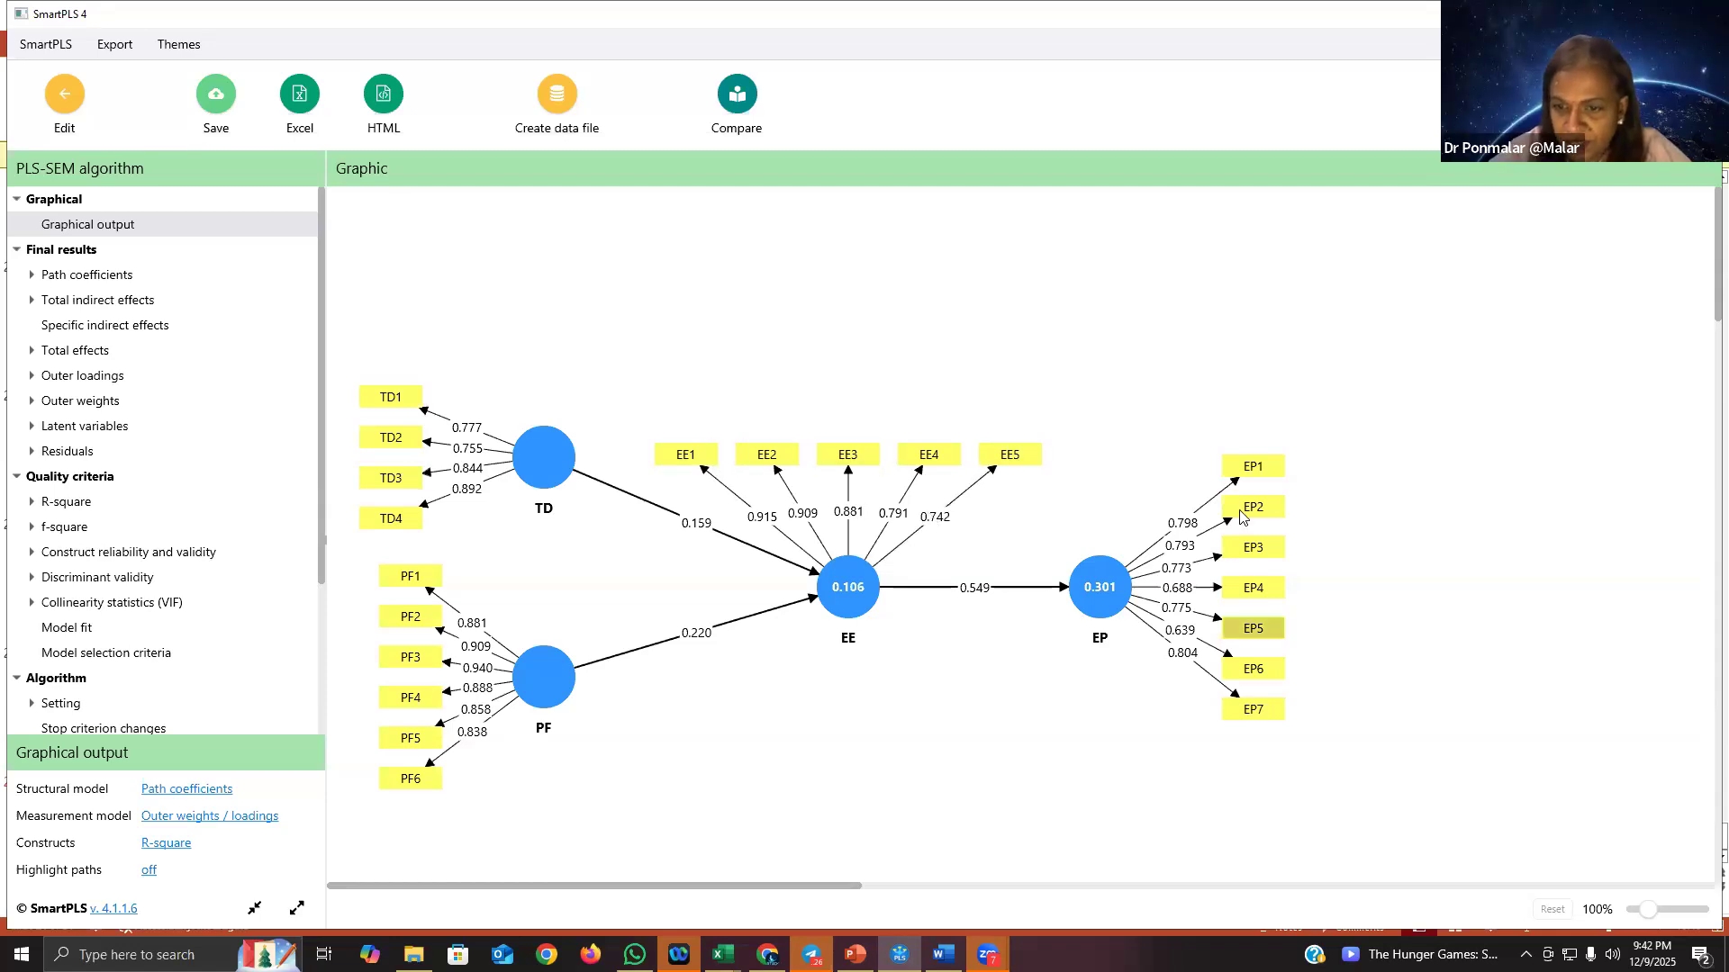
mouse_move(1113, 618)
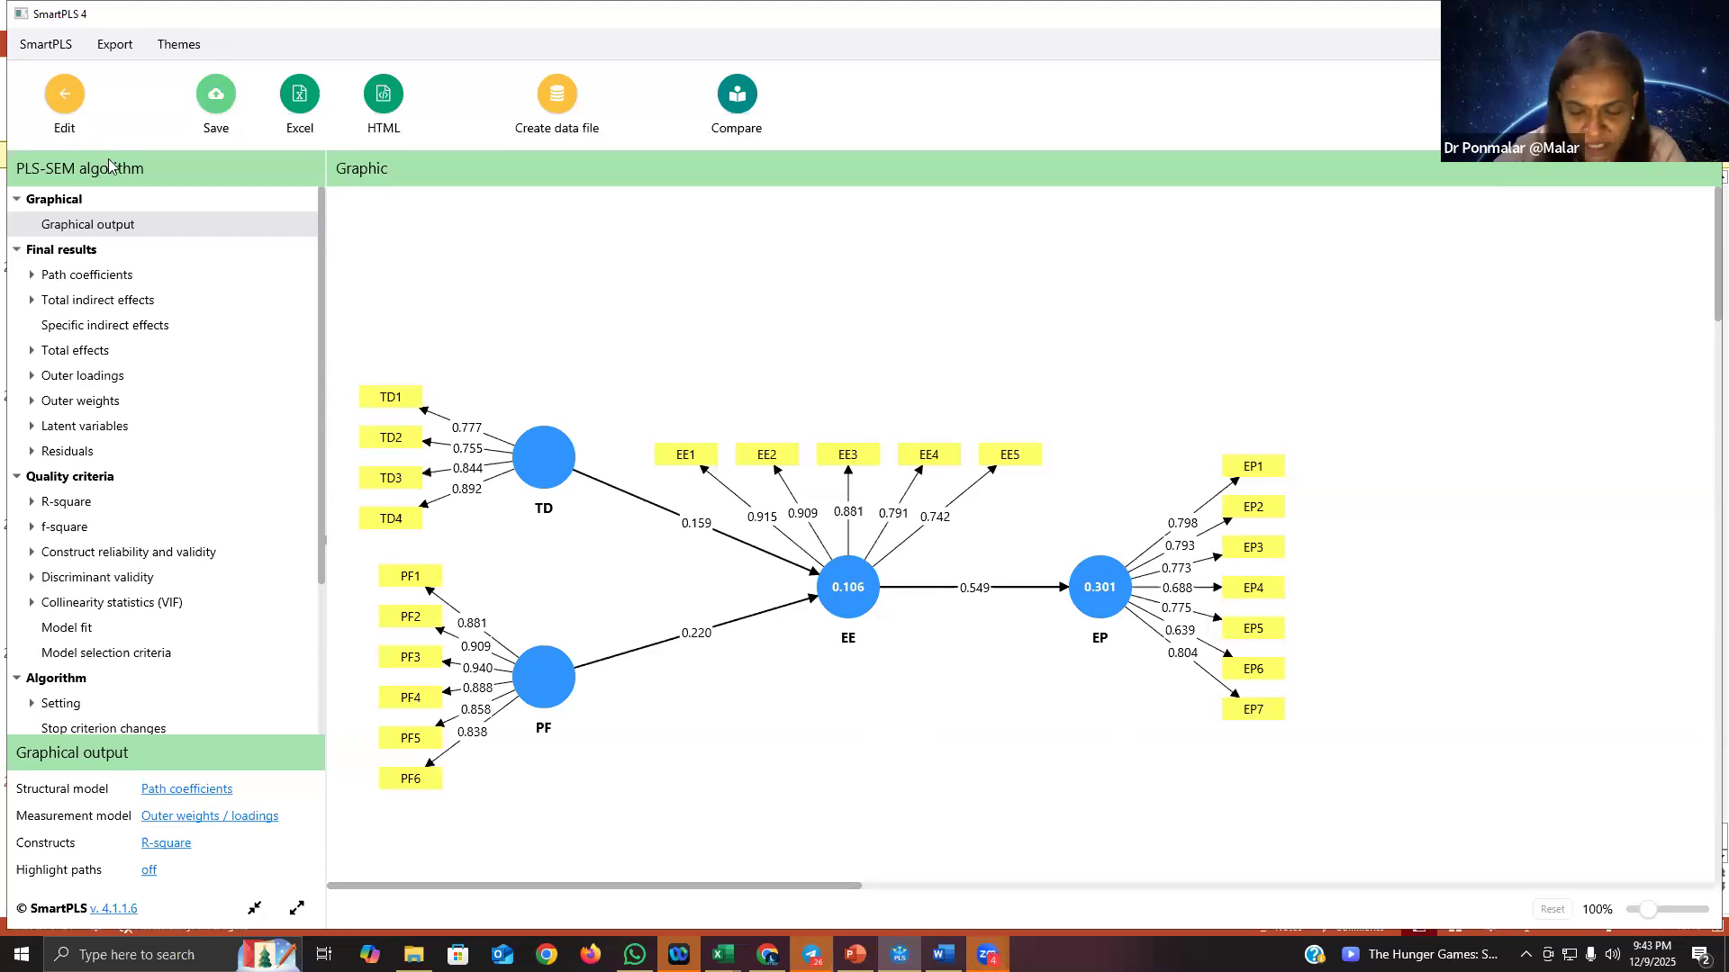
Step: Review the report's outer loadings matrix, construct reliability and validity overview, and HTMT discriminant validity matrix
click(80, 377)
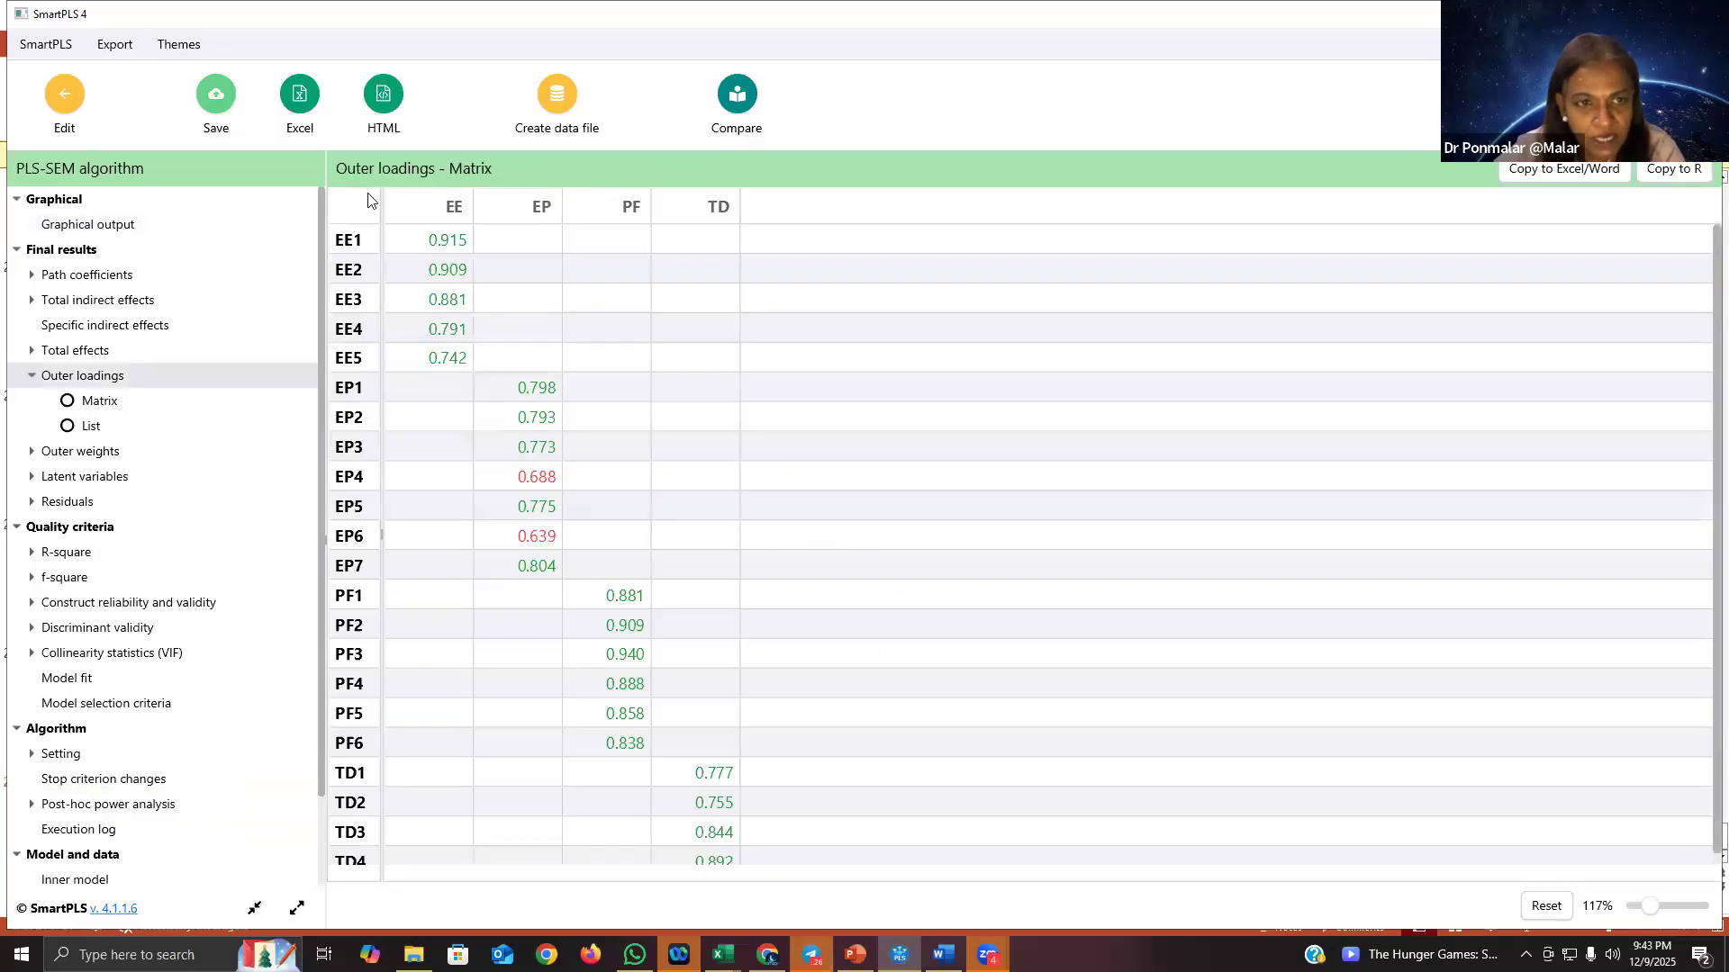
scroll(585, 559, down, 1)
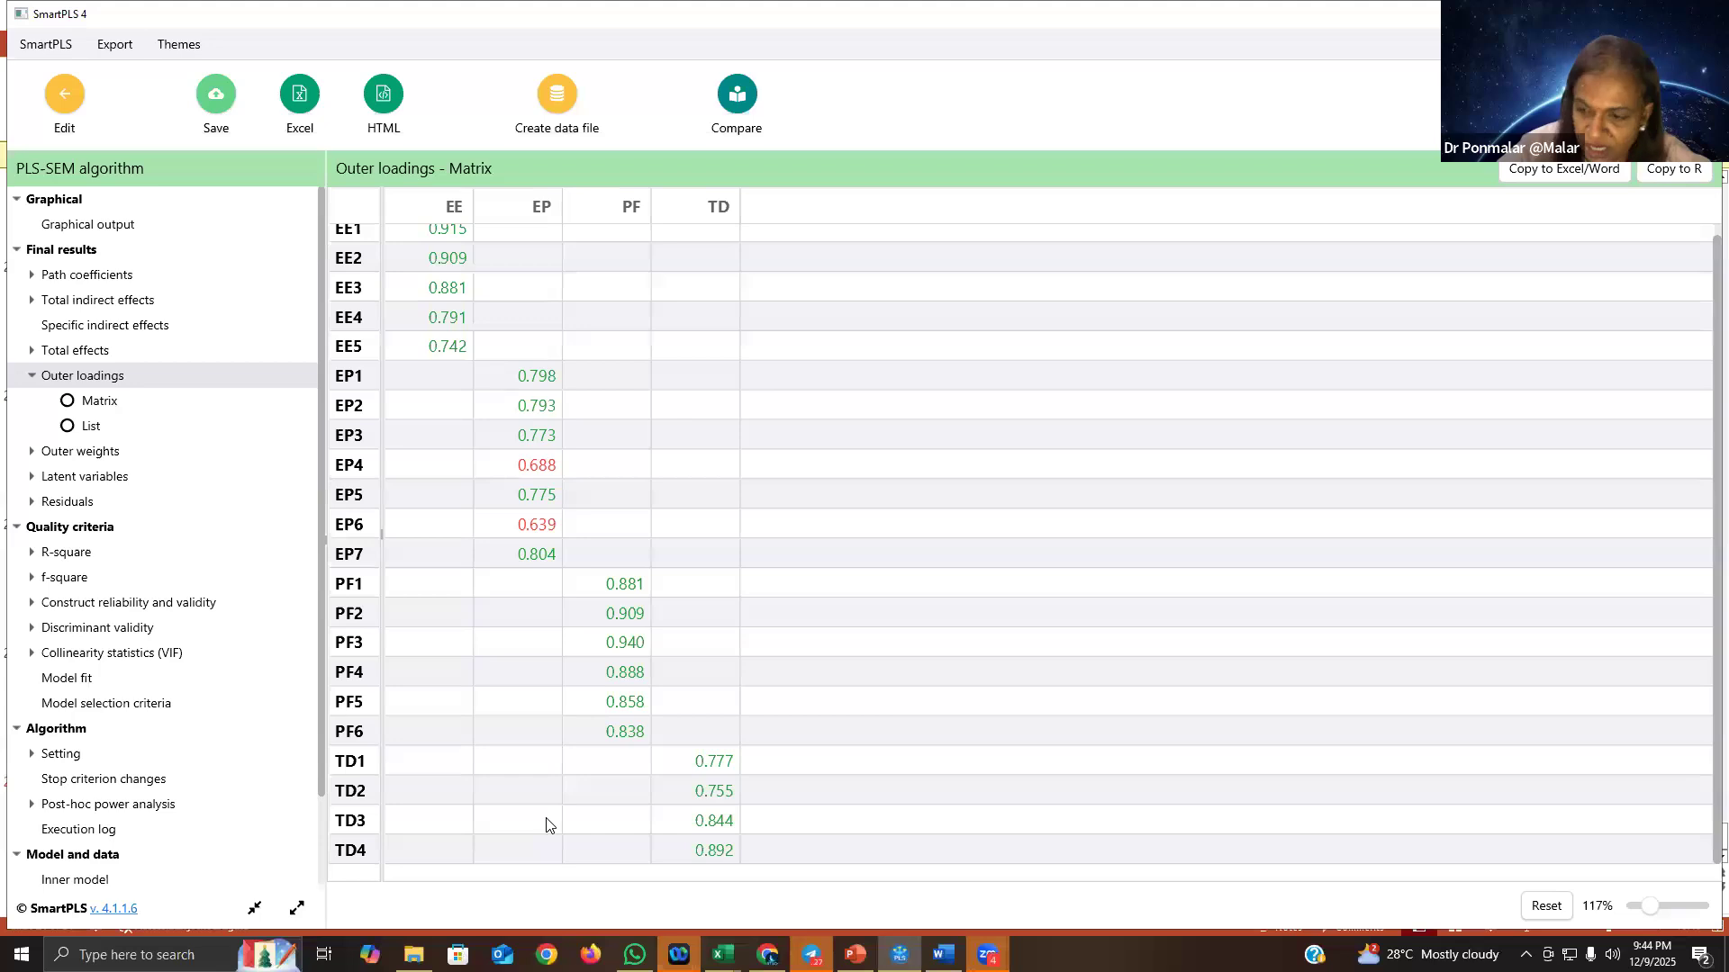
click(144, 608)
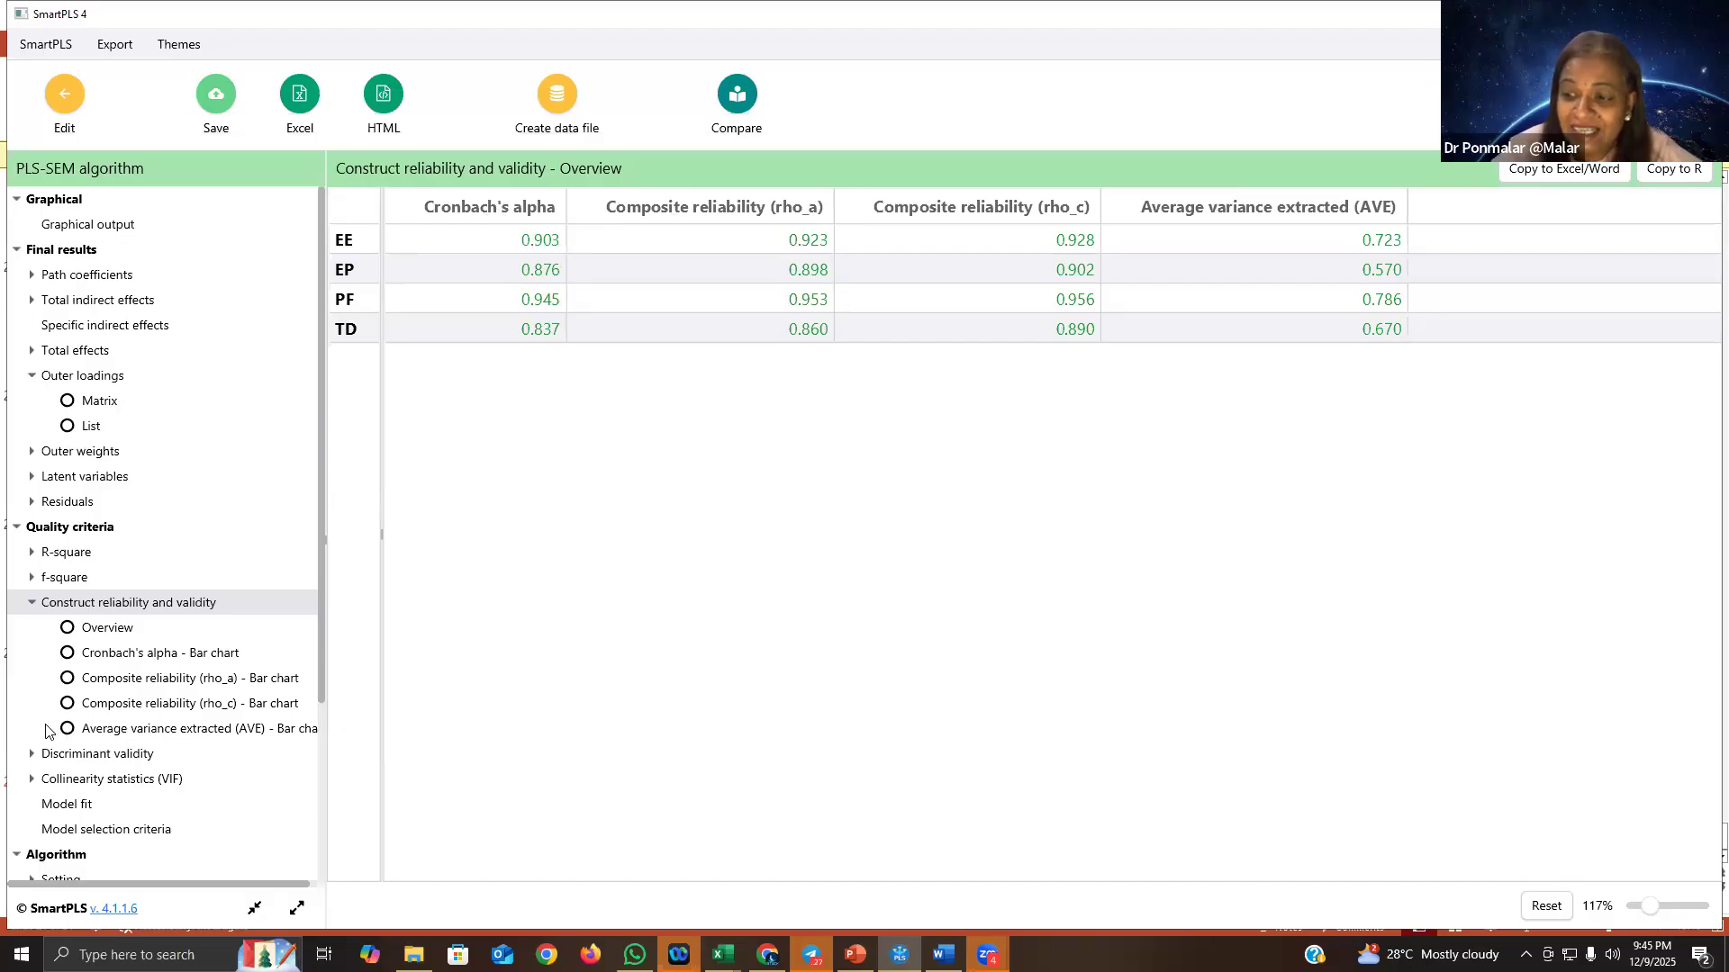
click(120, 757)
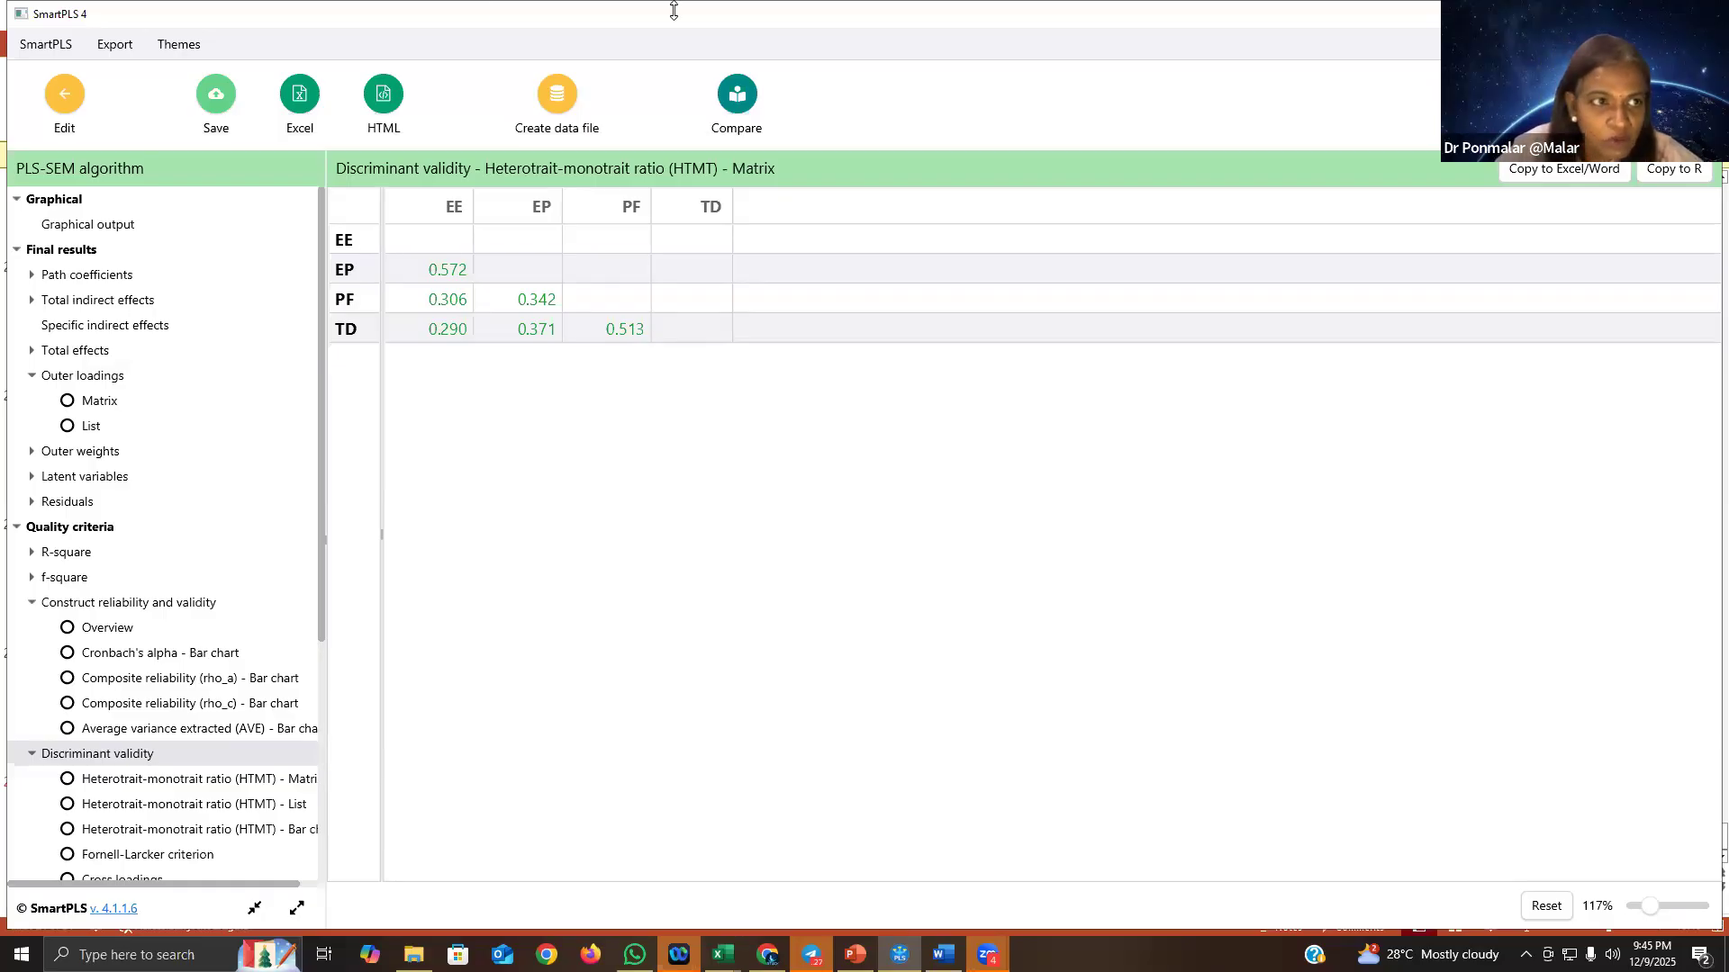
Step: Close the Dummy 1 report and model, and open the Cloud Marker PLS model from the workspace
click(60, 105)
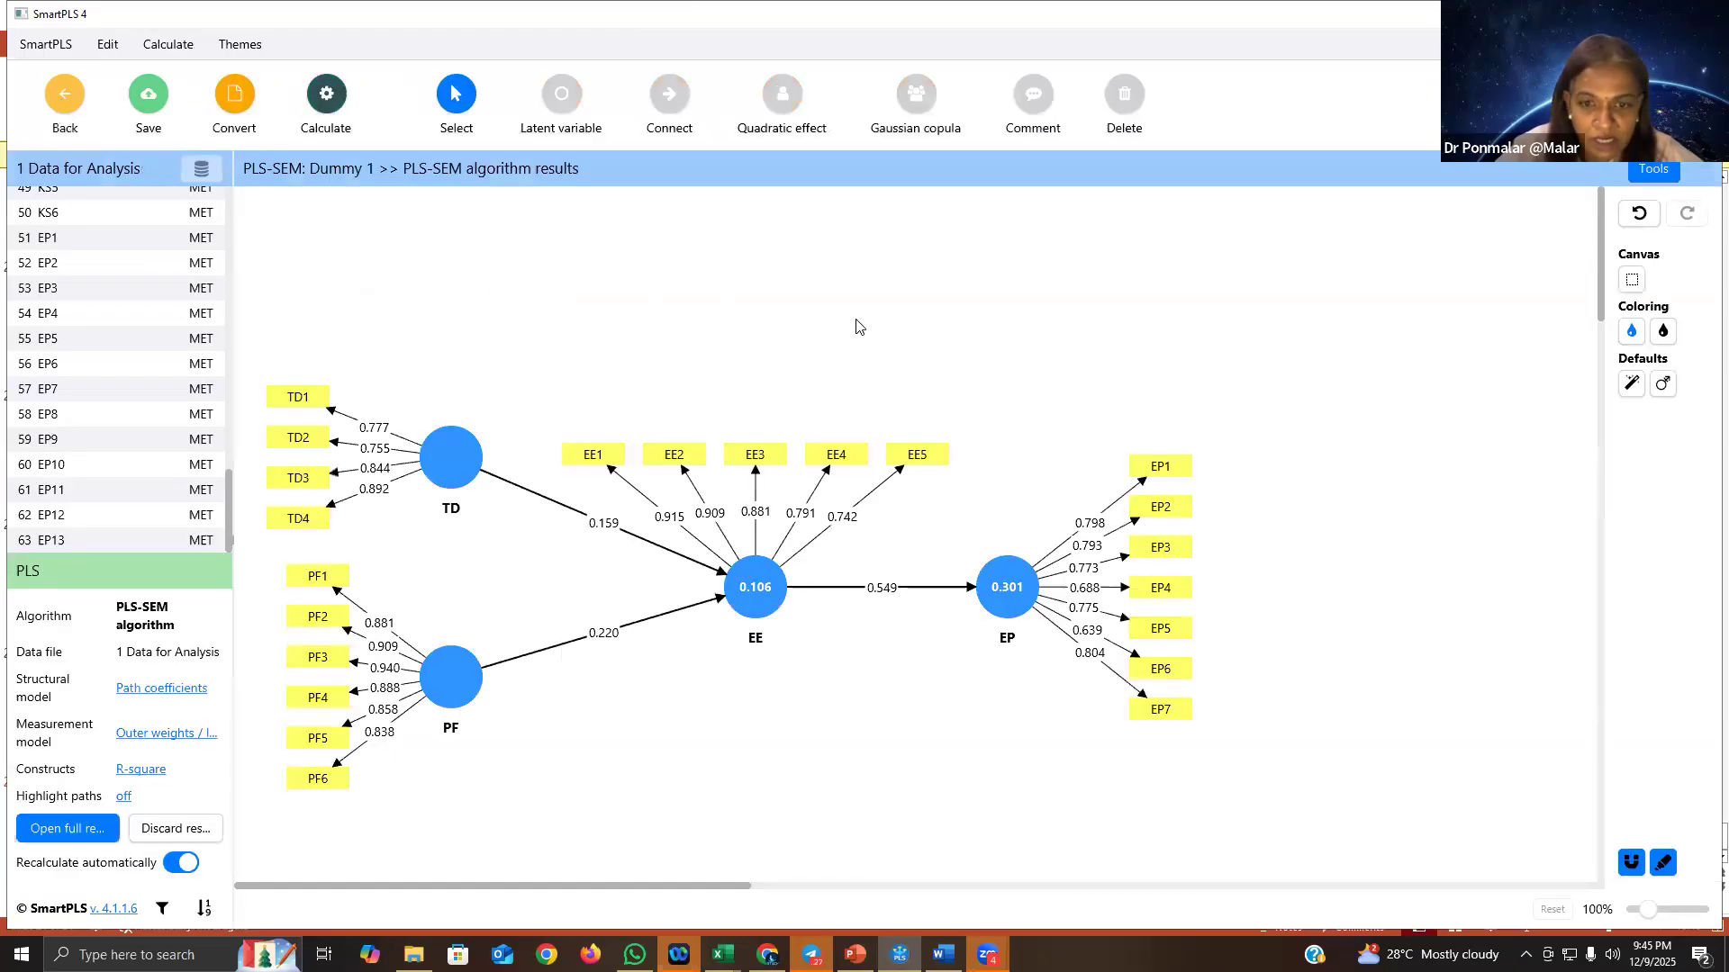
click(64, 105)
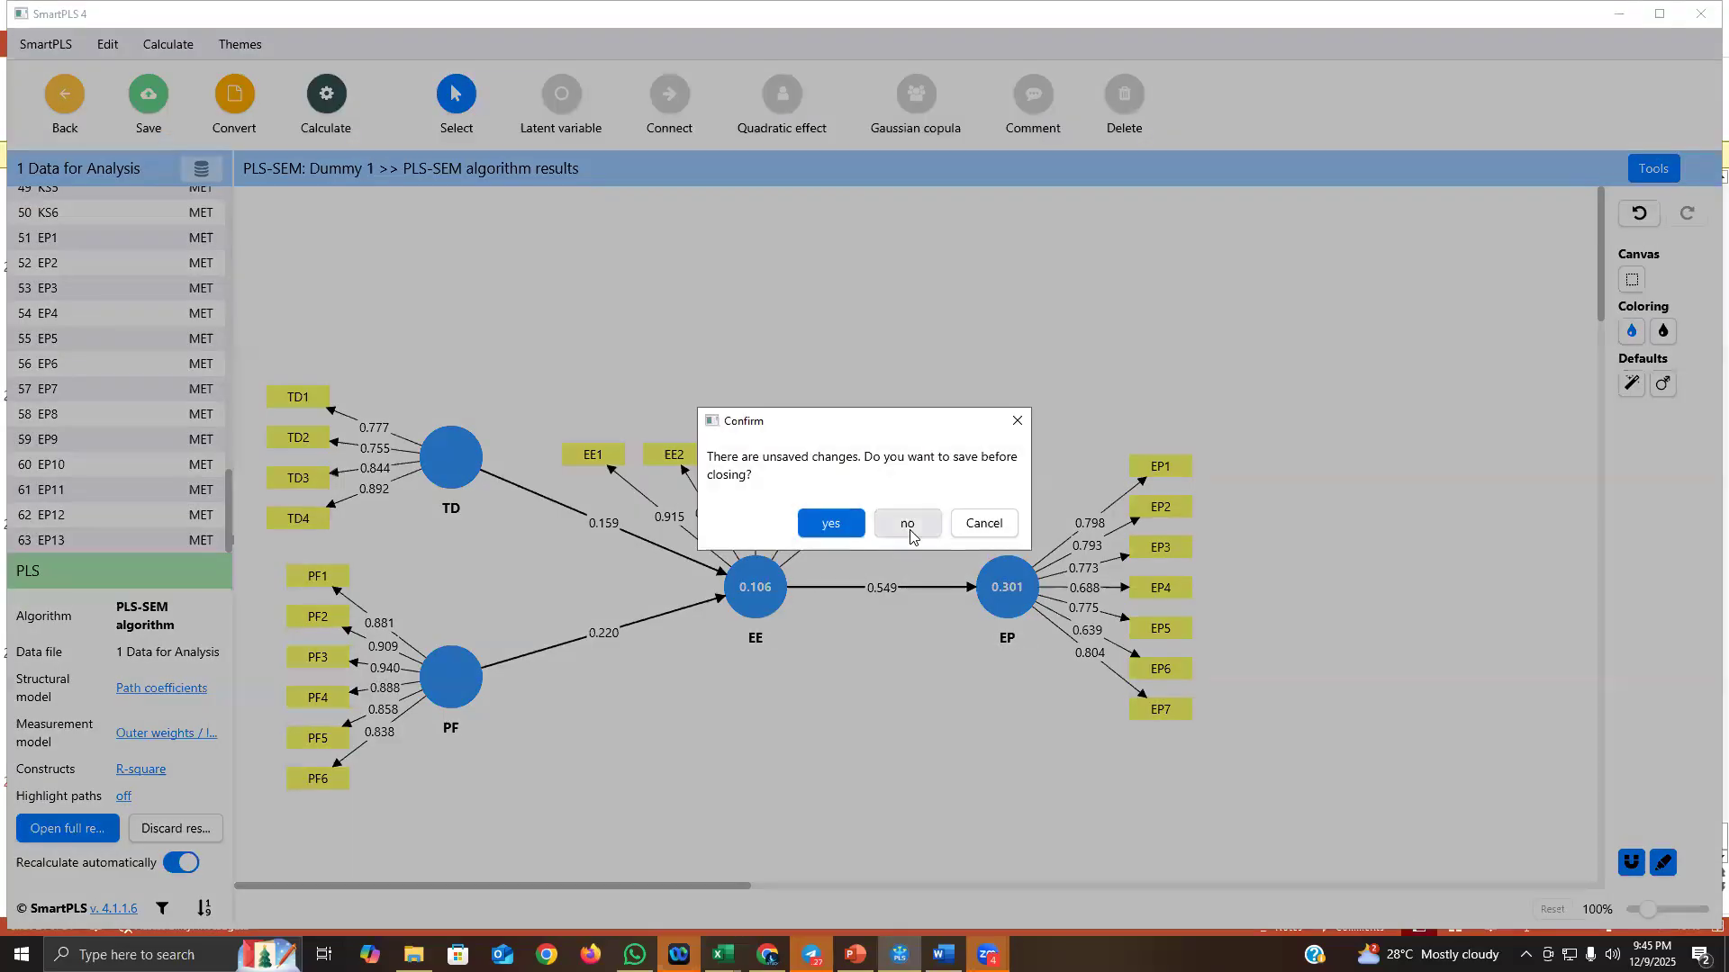
key(Return)
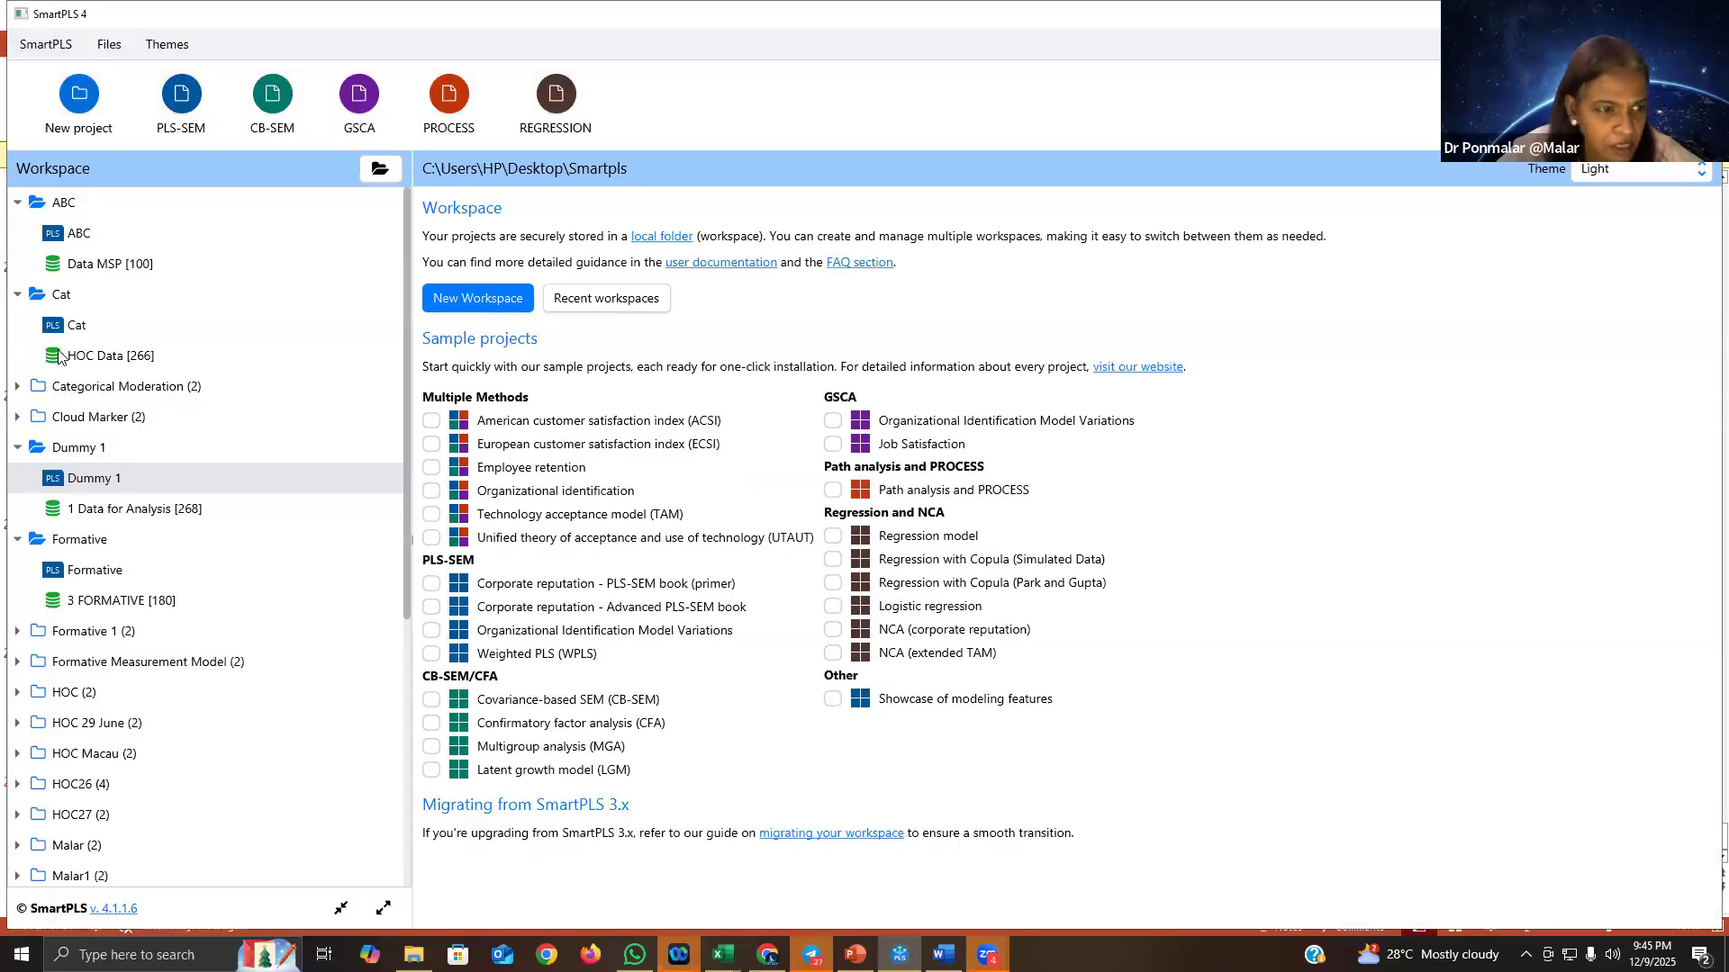
double_click(72, 418)
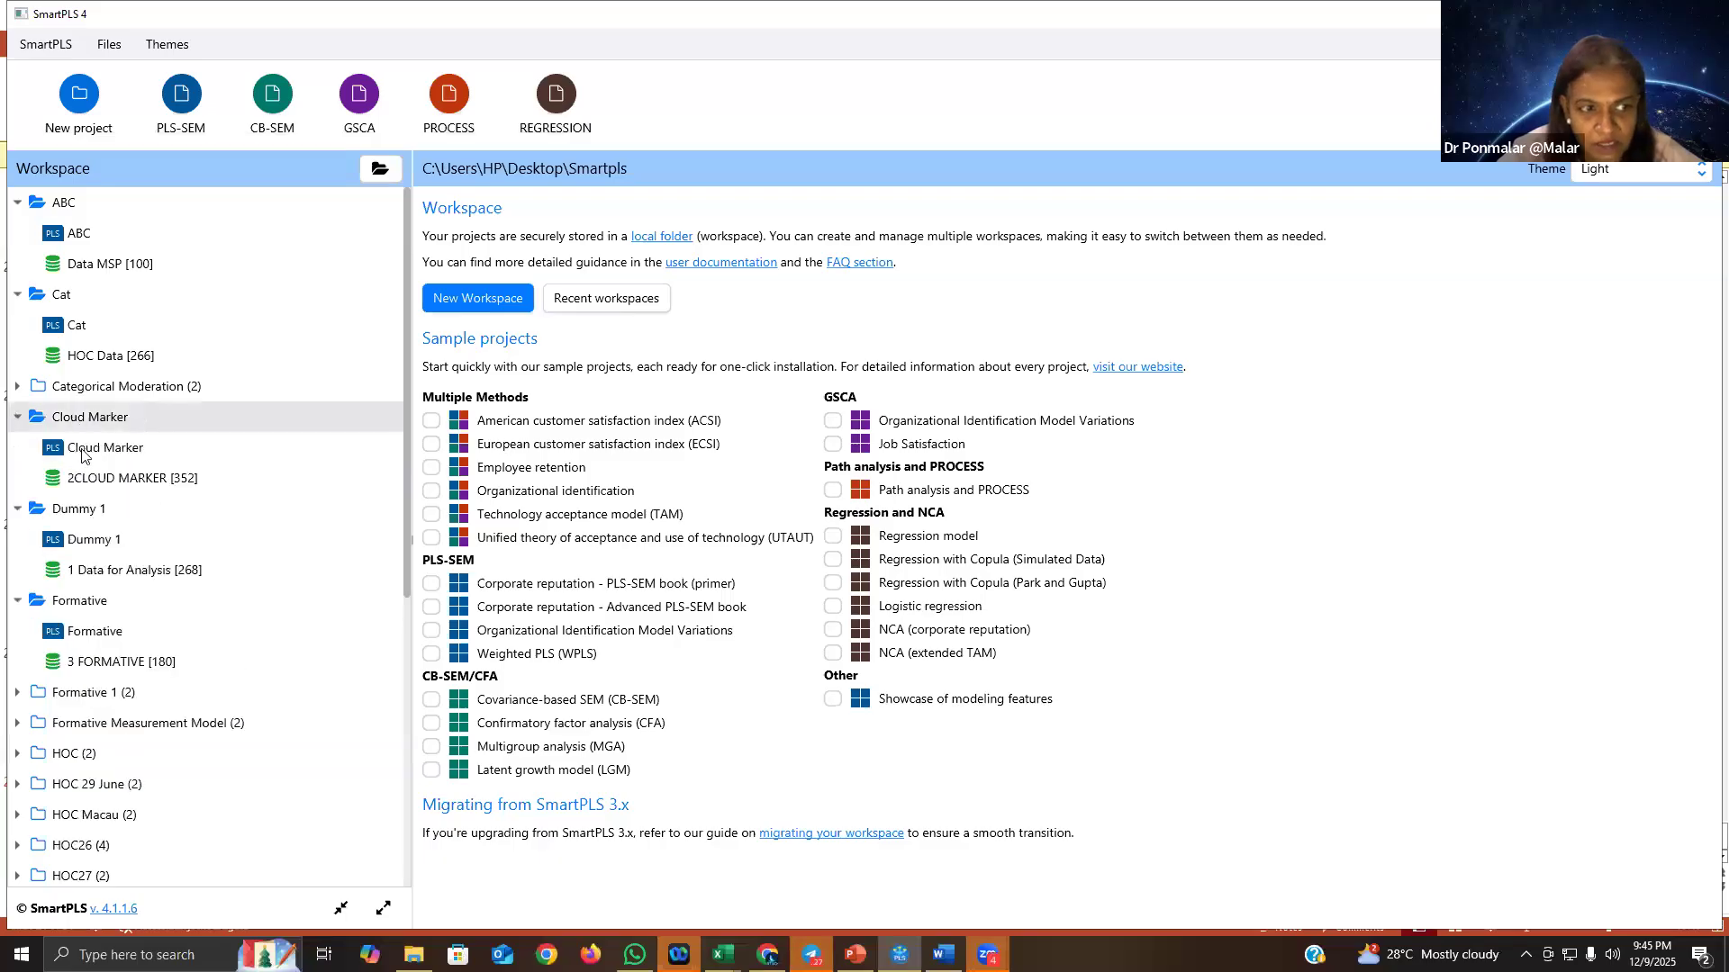
click(82, 451)
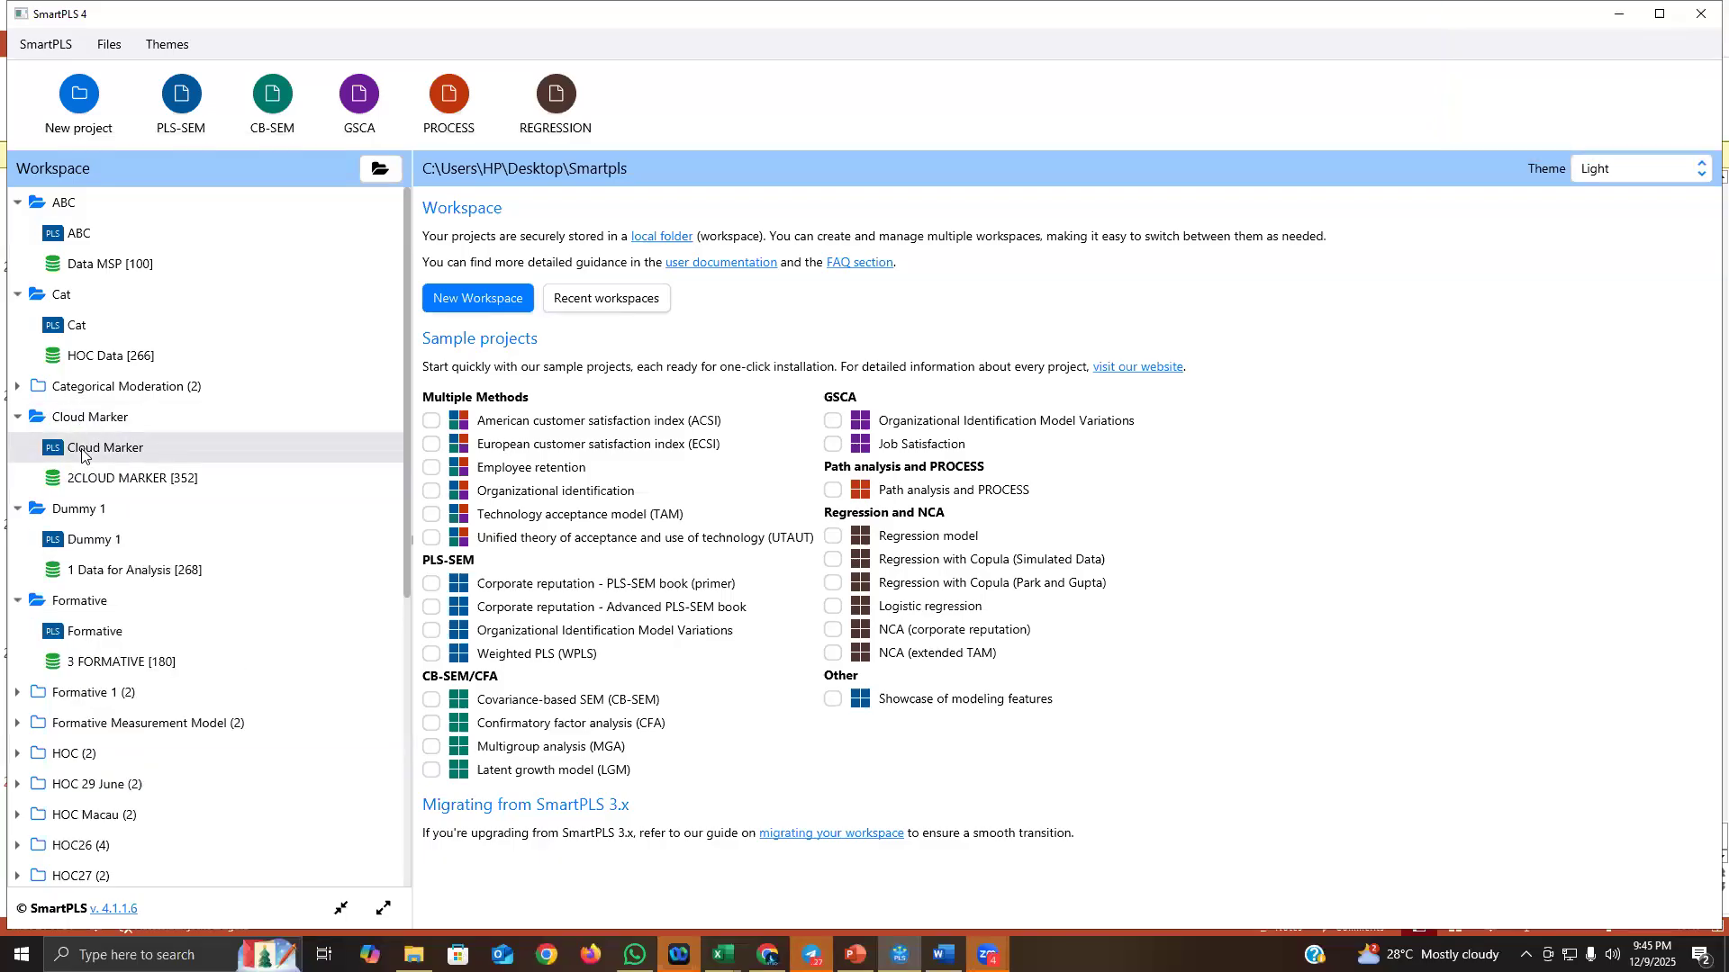
double_click(82, 450)
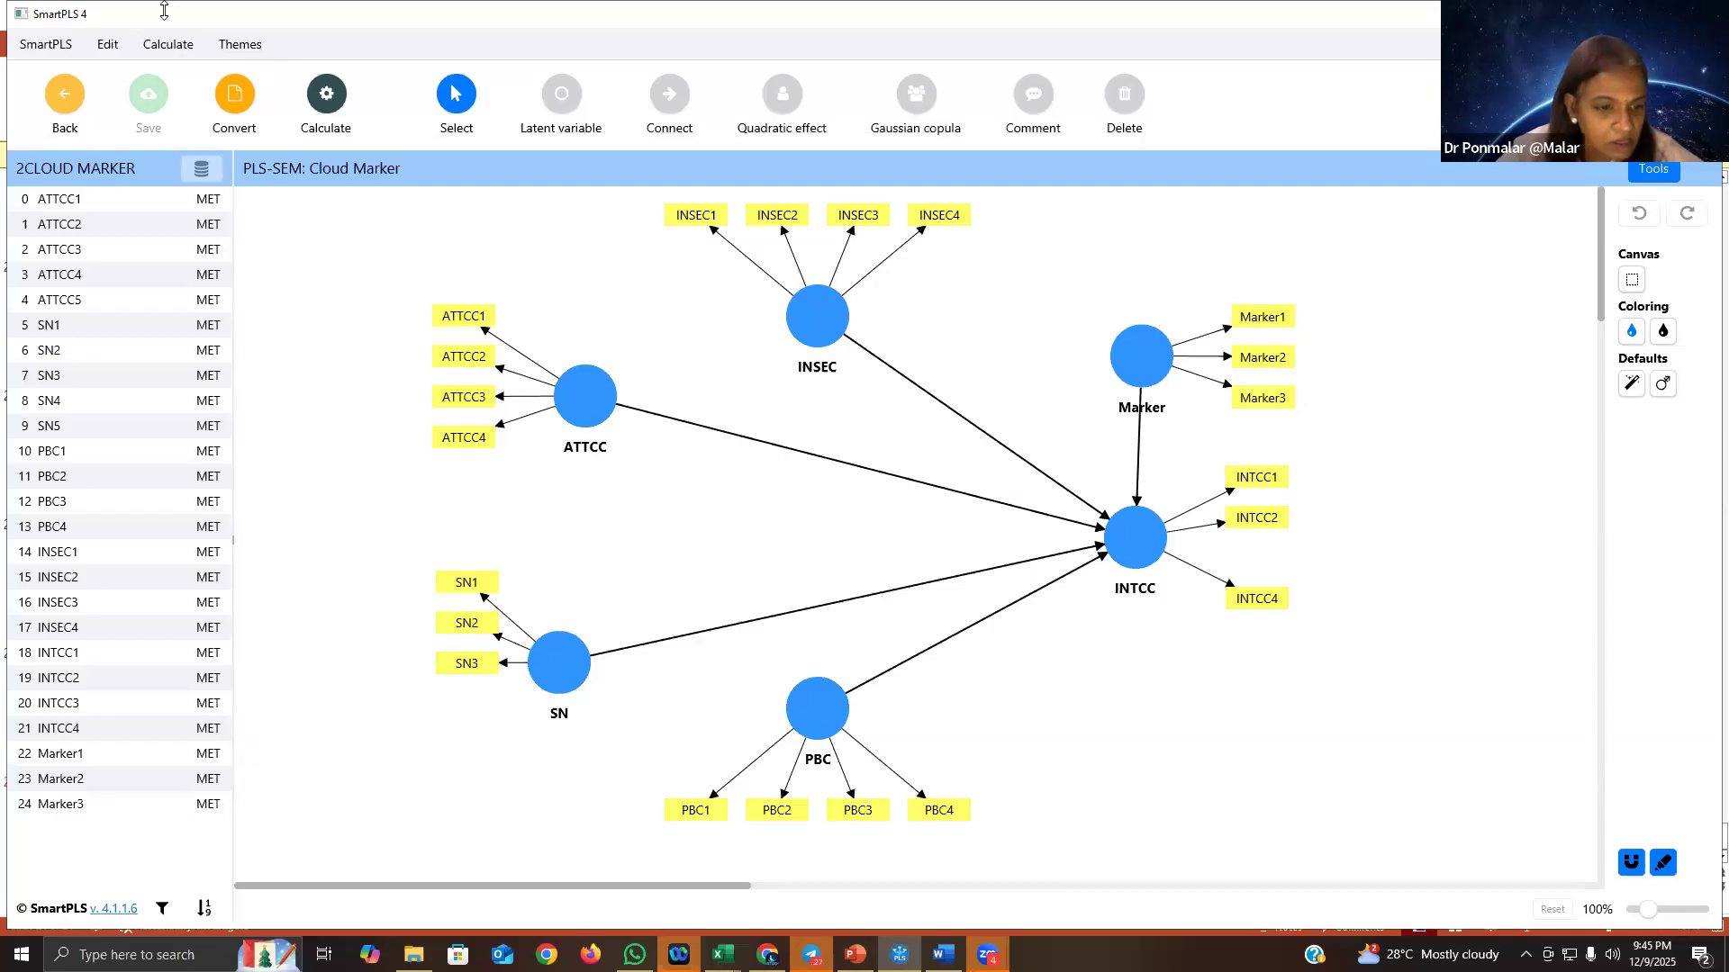
Step: Add the missing indicators to their constructs: SN4 and SN5 to SN, ATTCC5 to ATTCC, and INTCC3 to INTCC
click(59, 402)
drag(563, 674, 563, 673)
drag(49, 426, 567, 699)
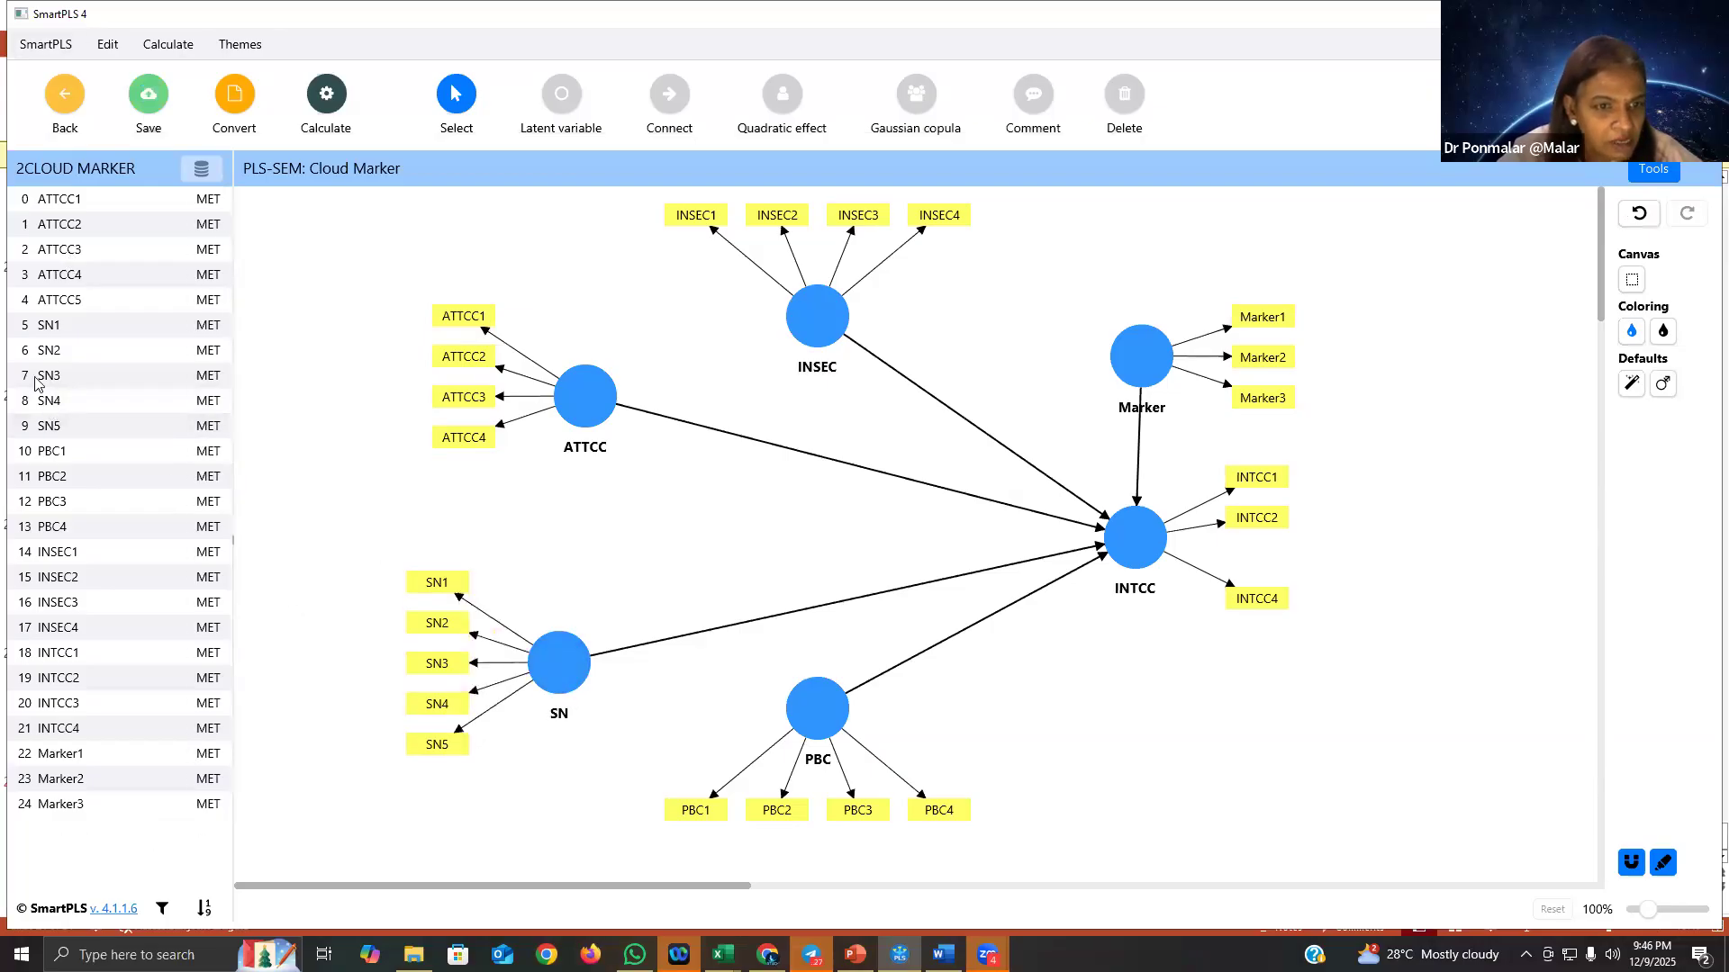
drag(450, 385, 579, 389)
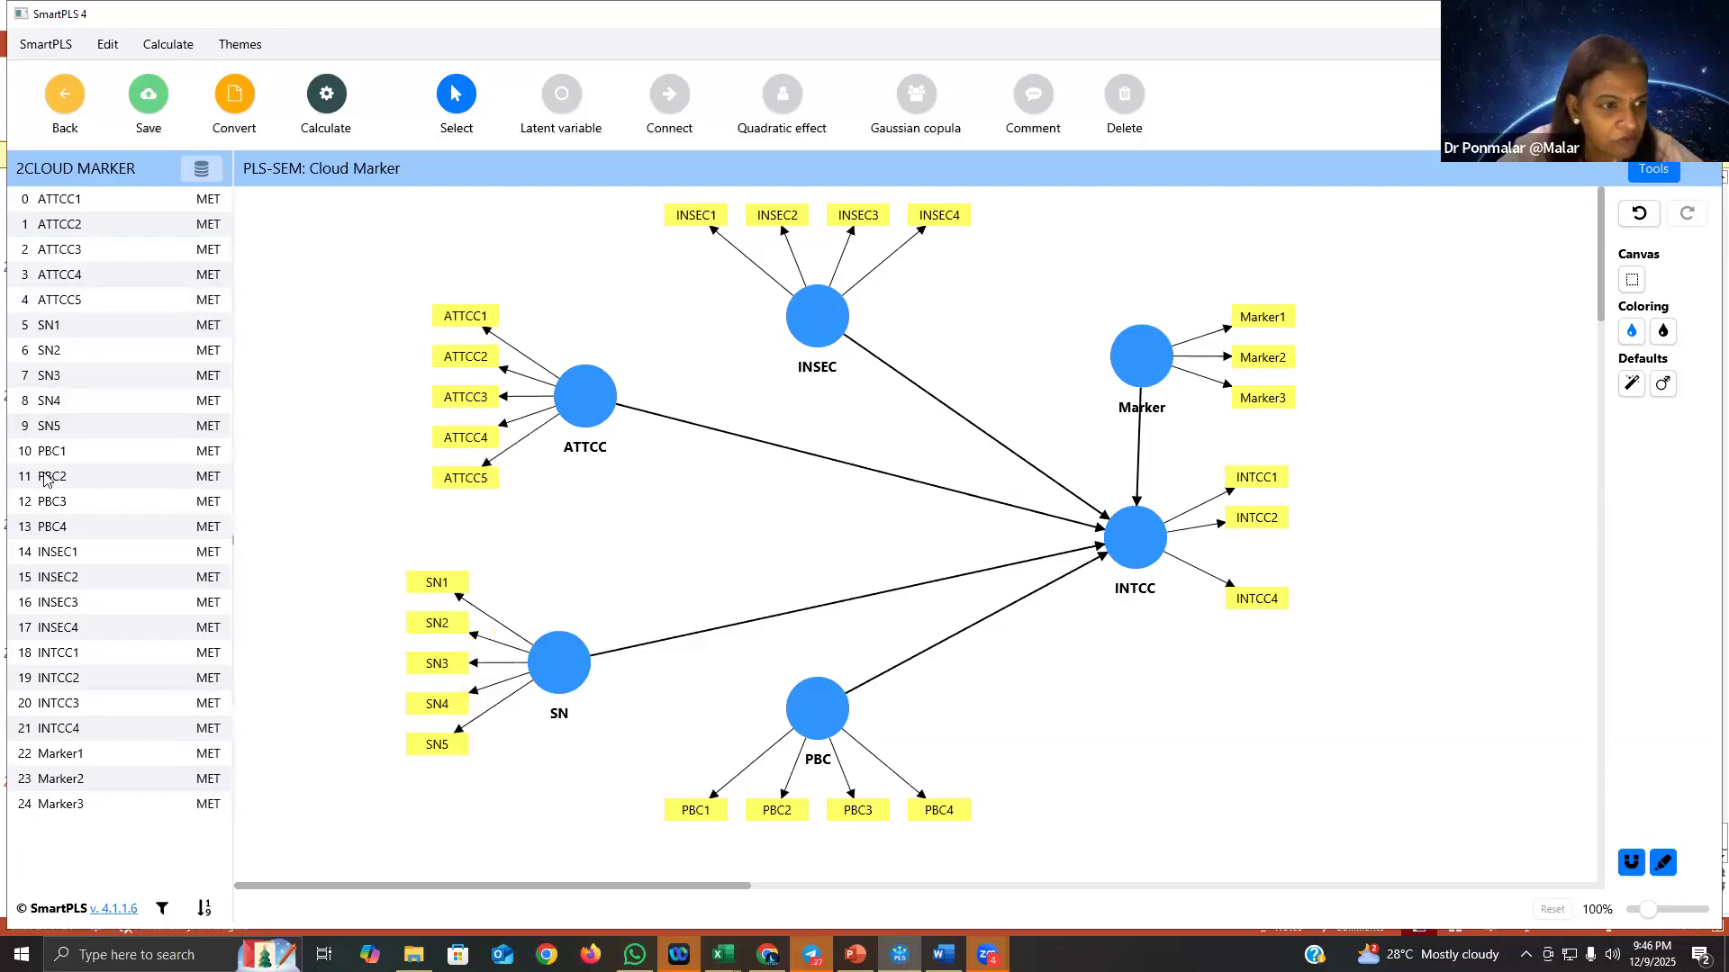
click(63, 737)
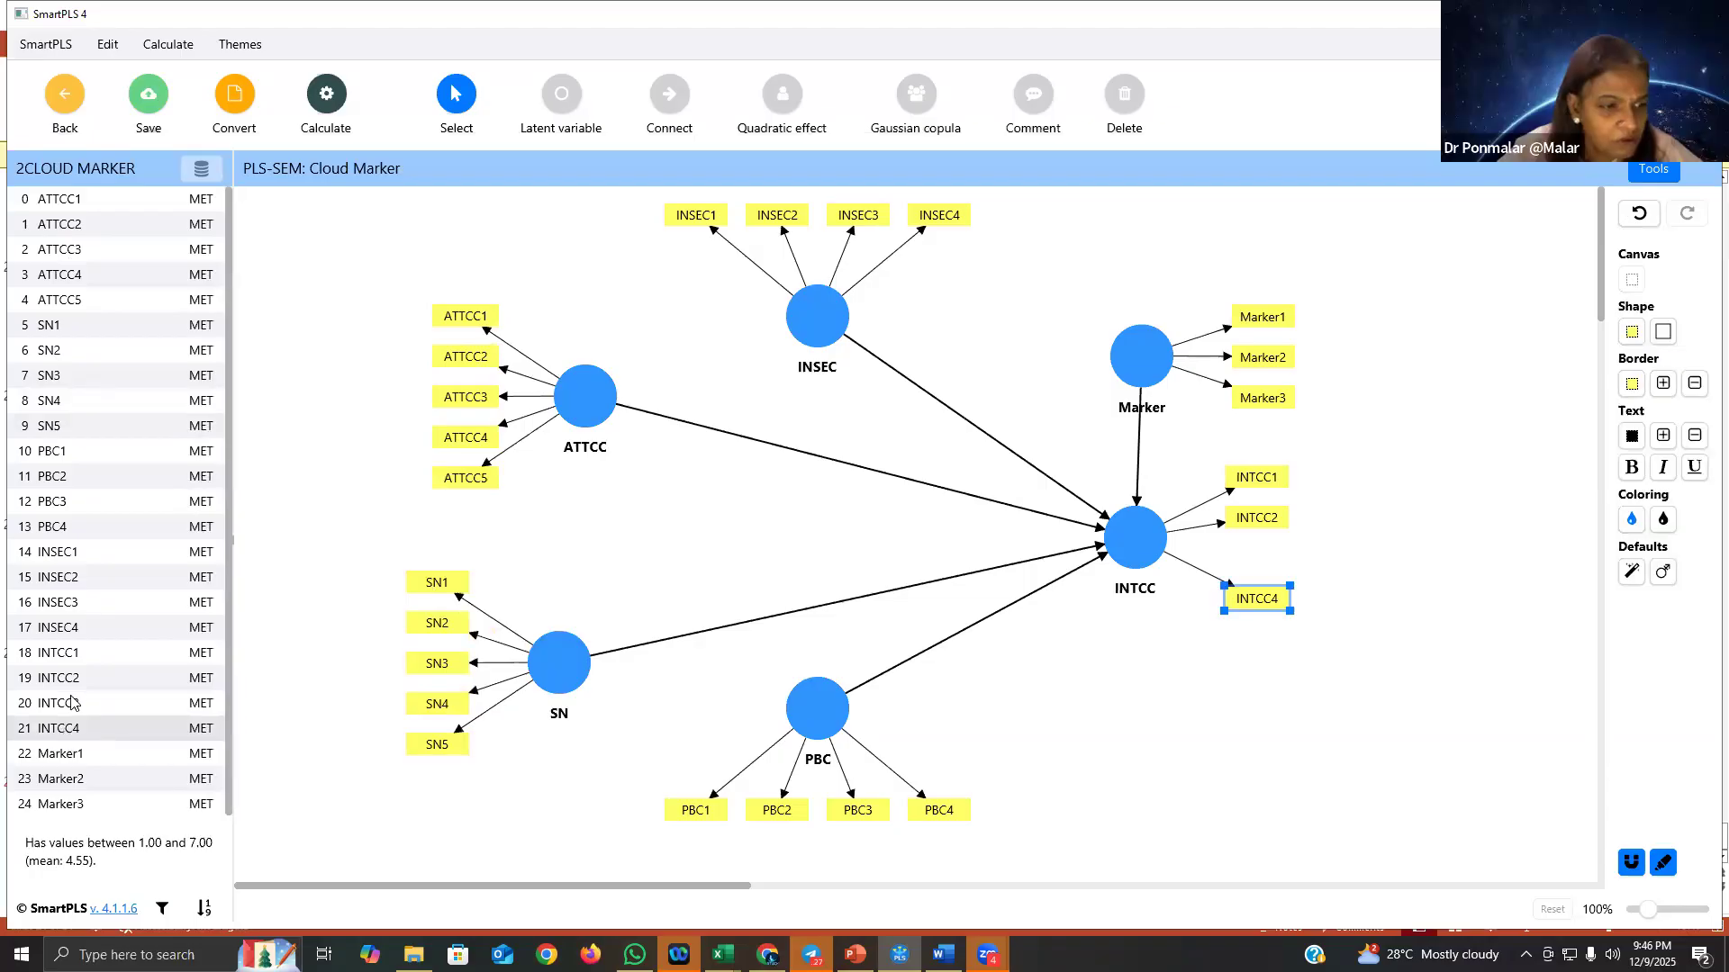
drag(71, 709, 1145, 539)
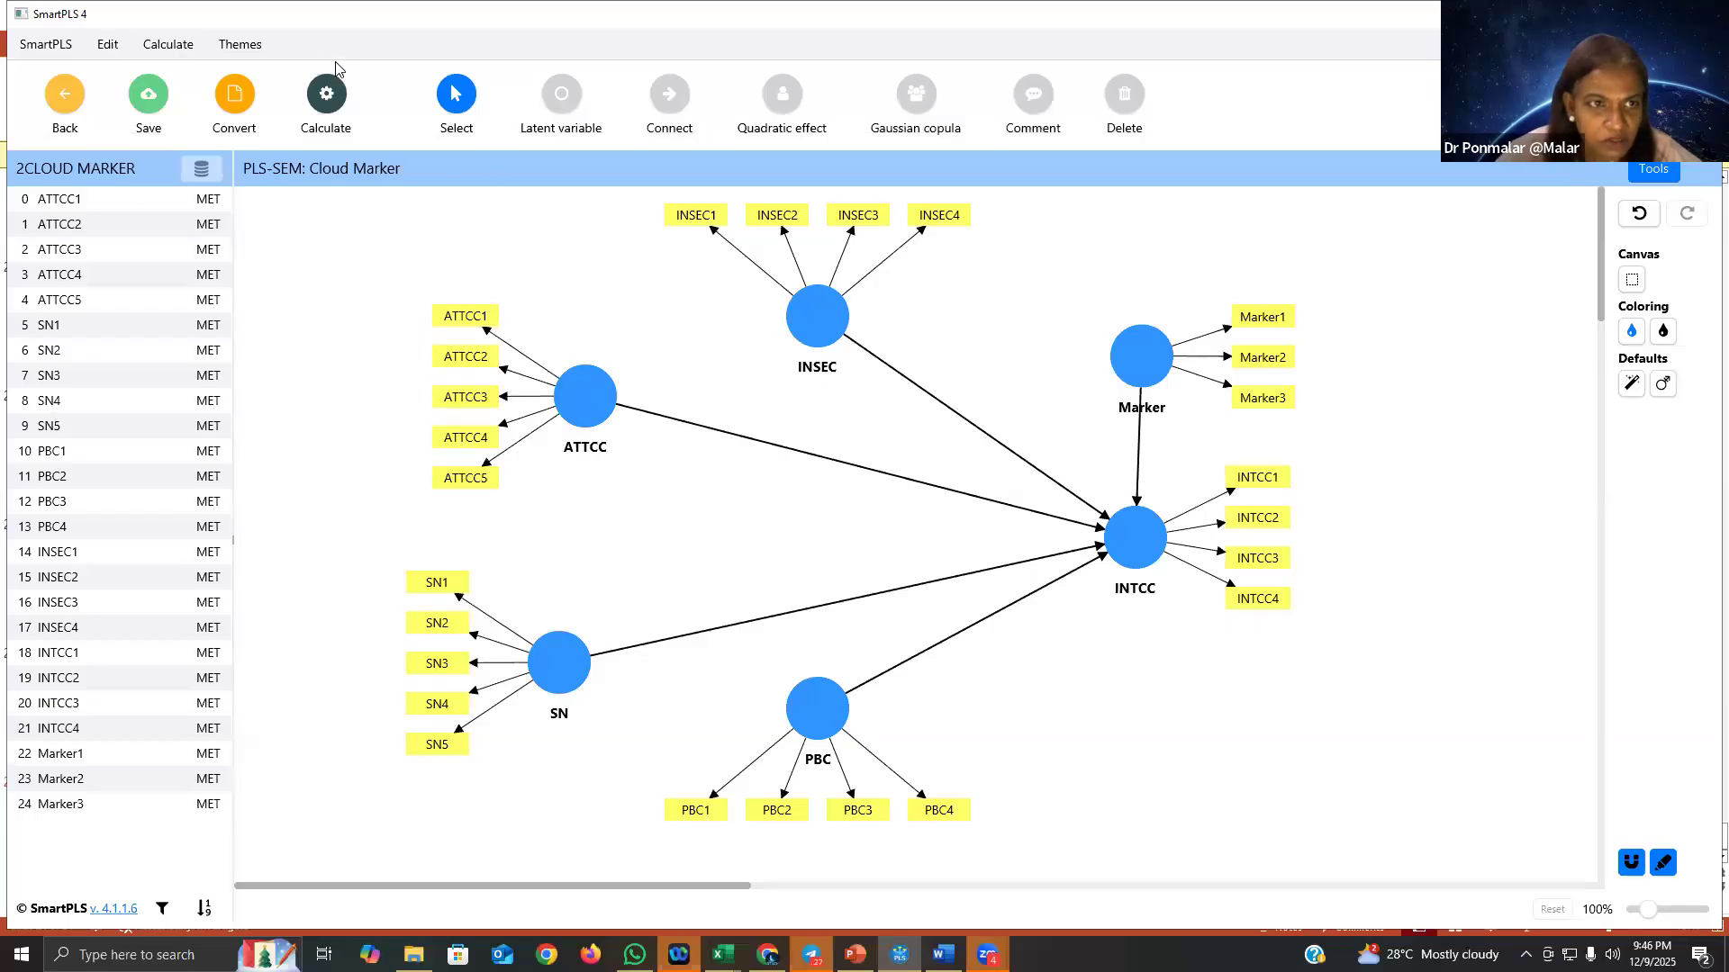
Step: Run the PLS-SEM algorithm on the Cloud Marker model with Path weighting, Standardized results and Default initial weight, opening the report
click(326, 99)
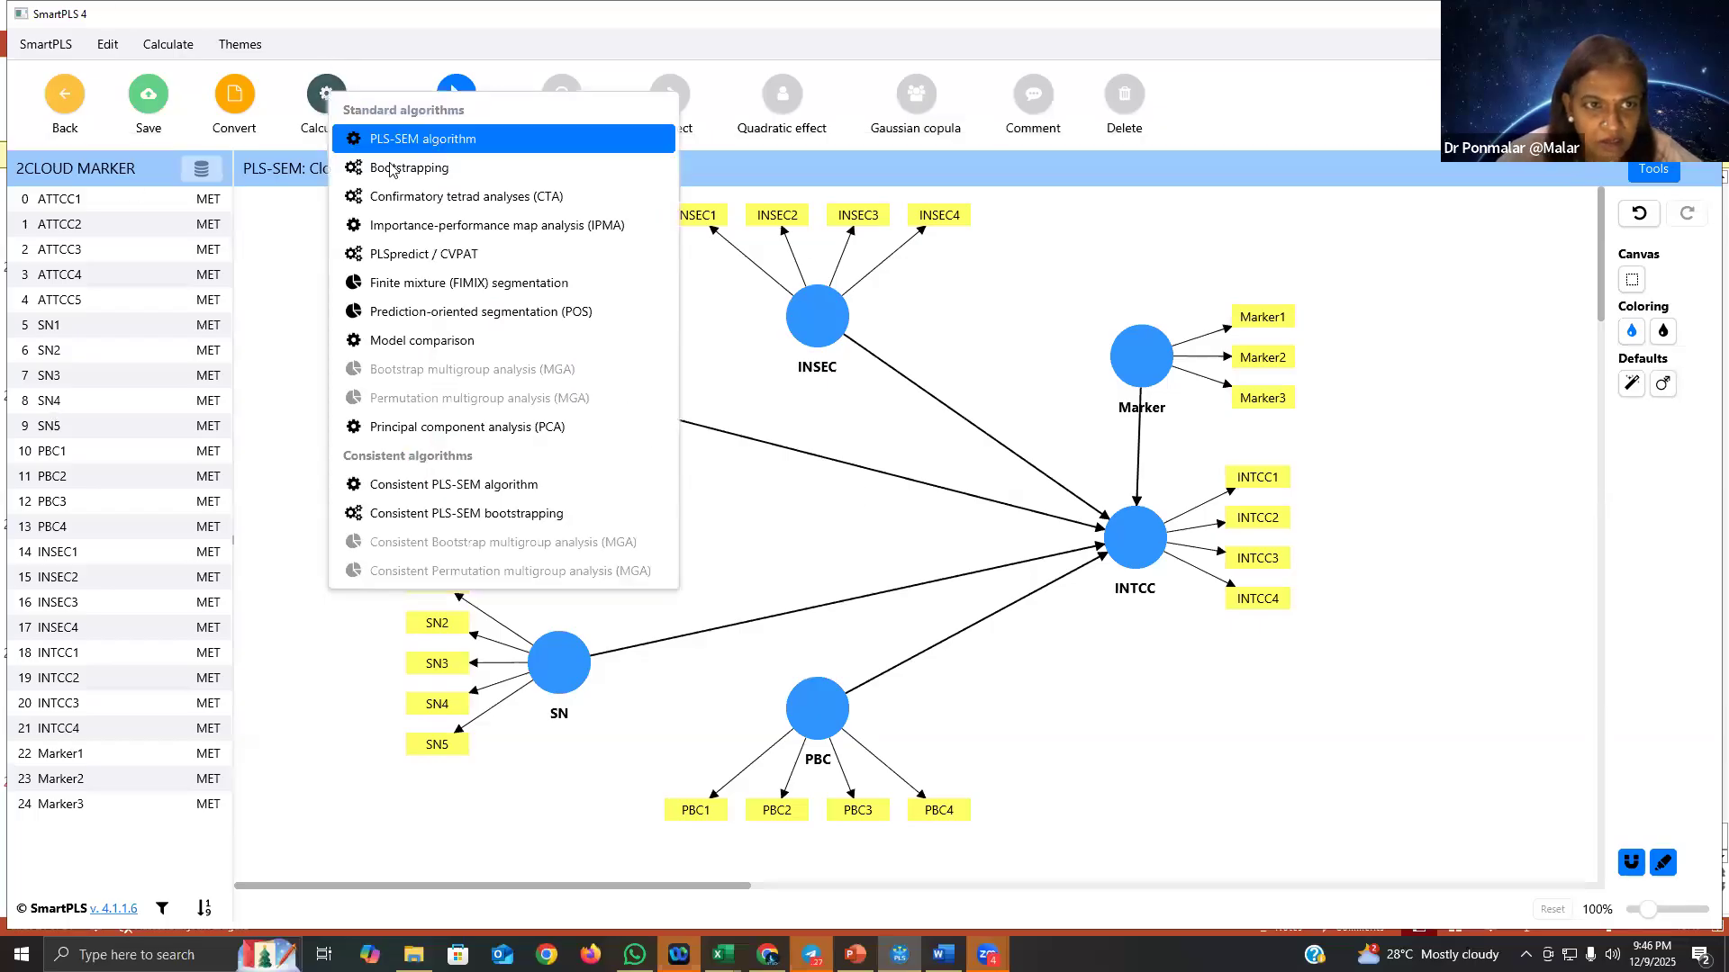
click(417, 151)
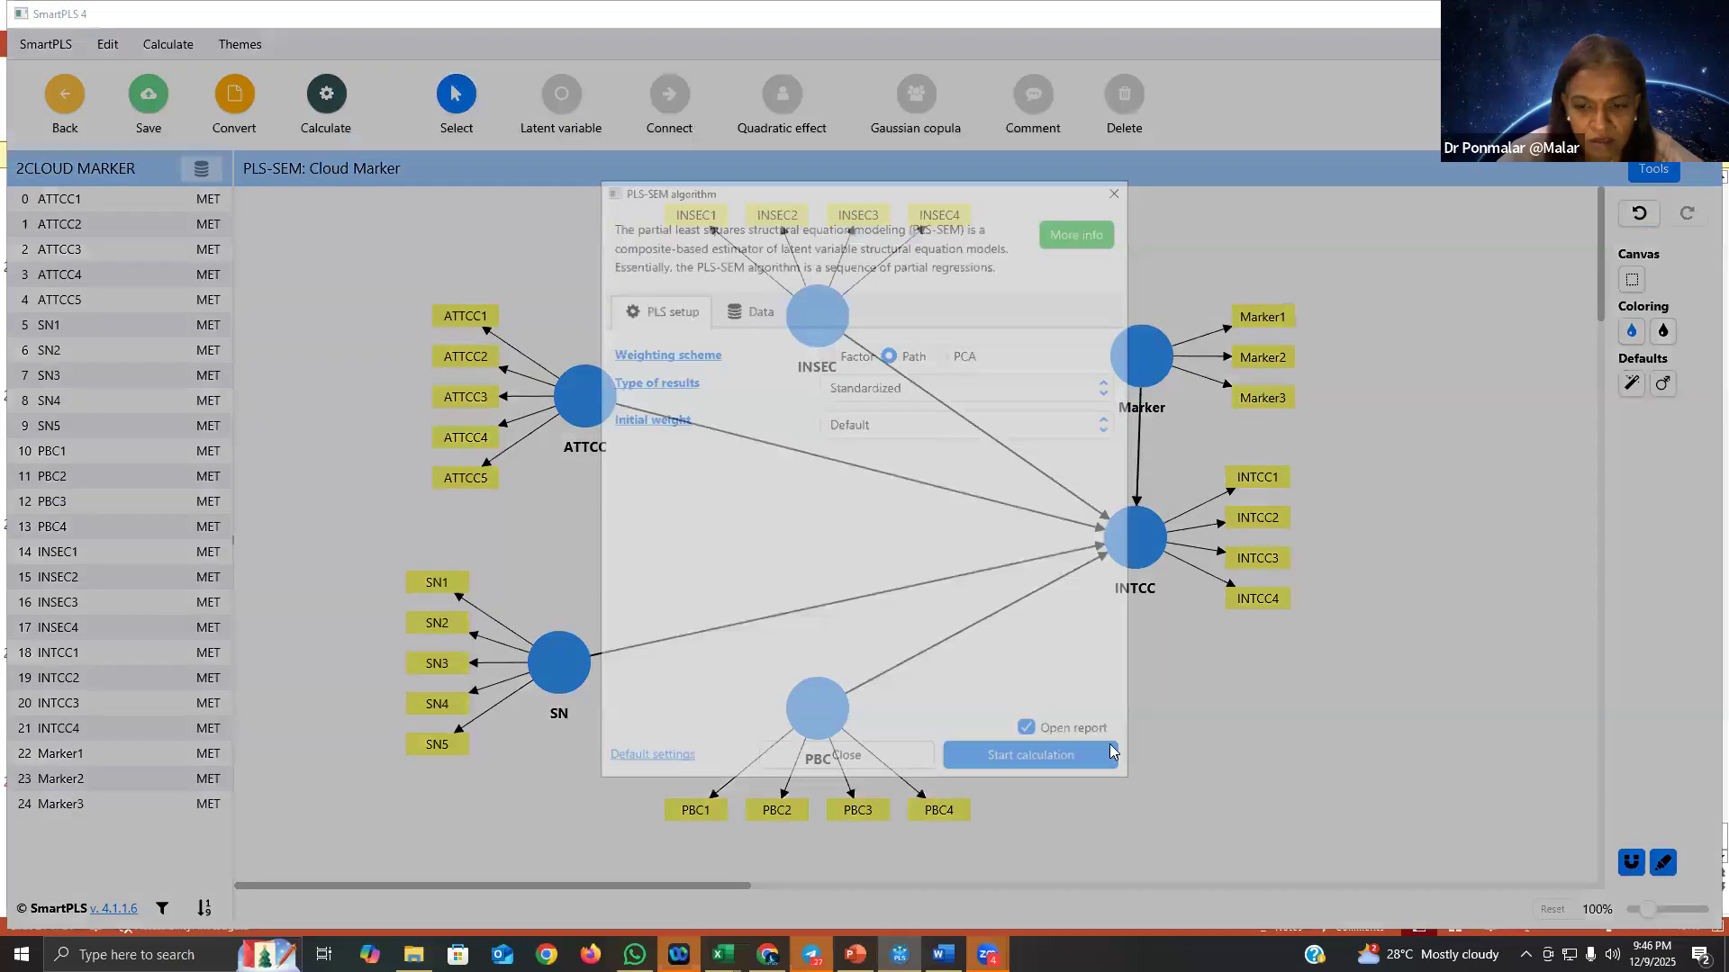
click(1093, 763)
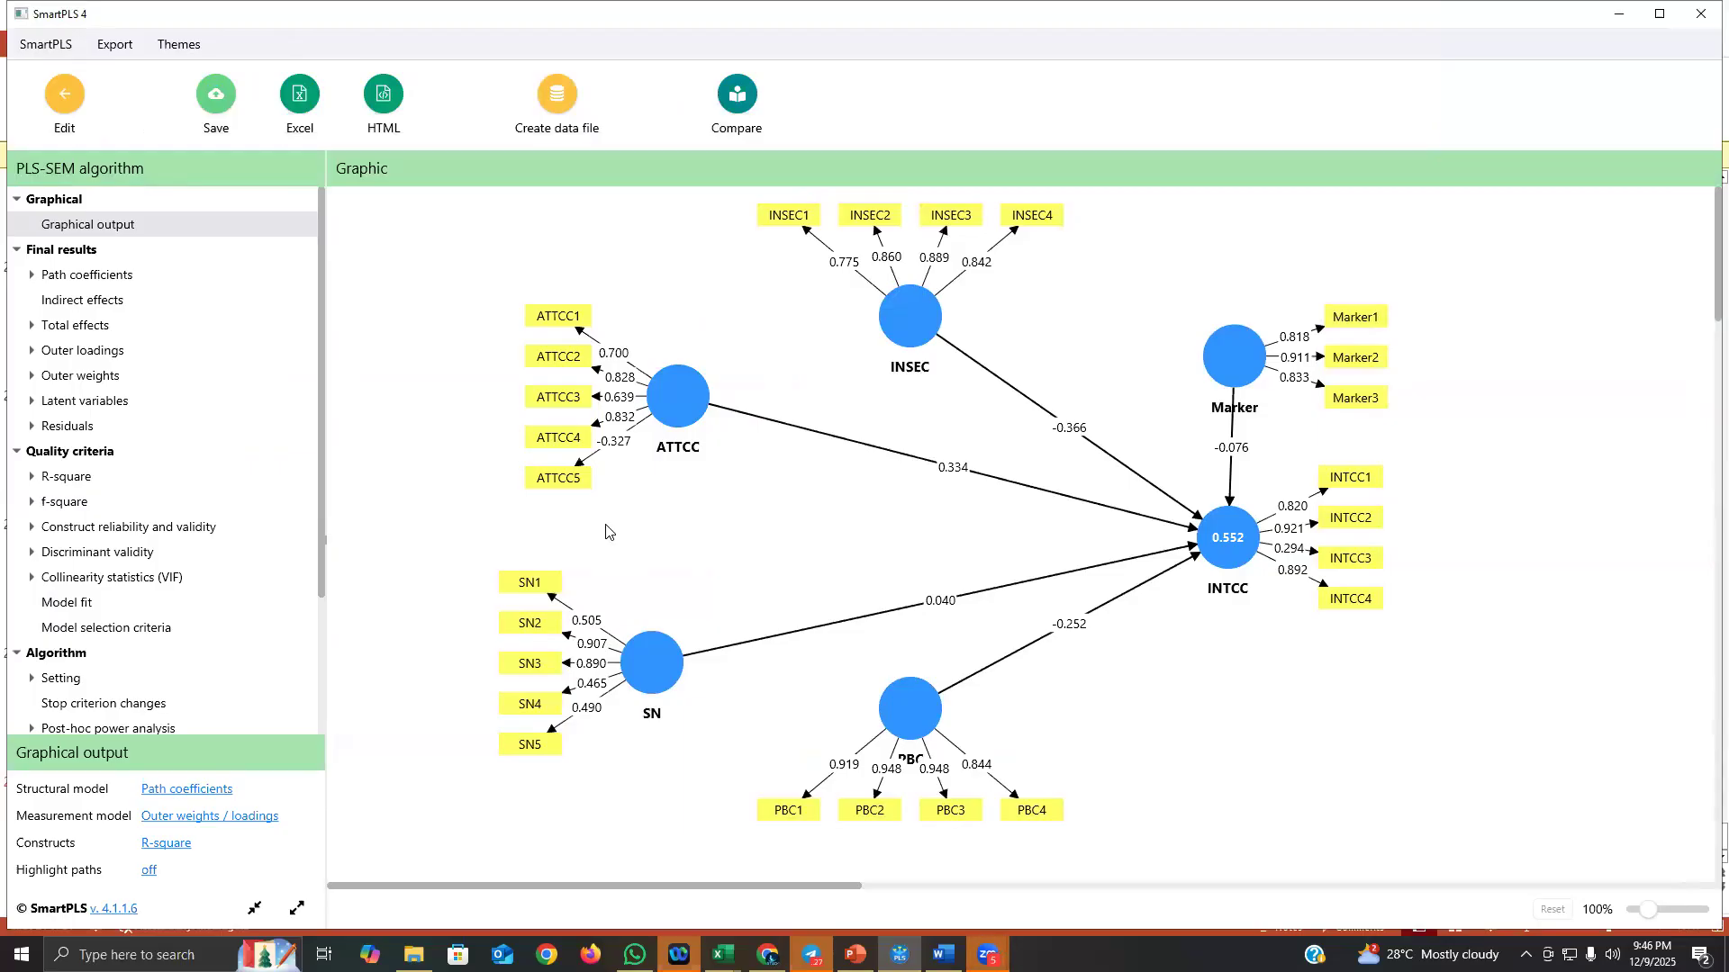
Step: Return from the report to the model and delete indicator ATTCC5 from ATTCC and indicators SN4 and SN5 from SN
click(569, 479)
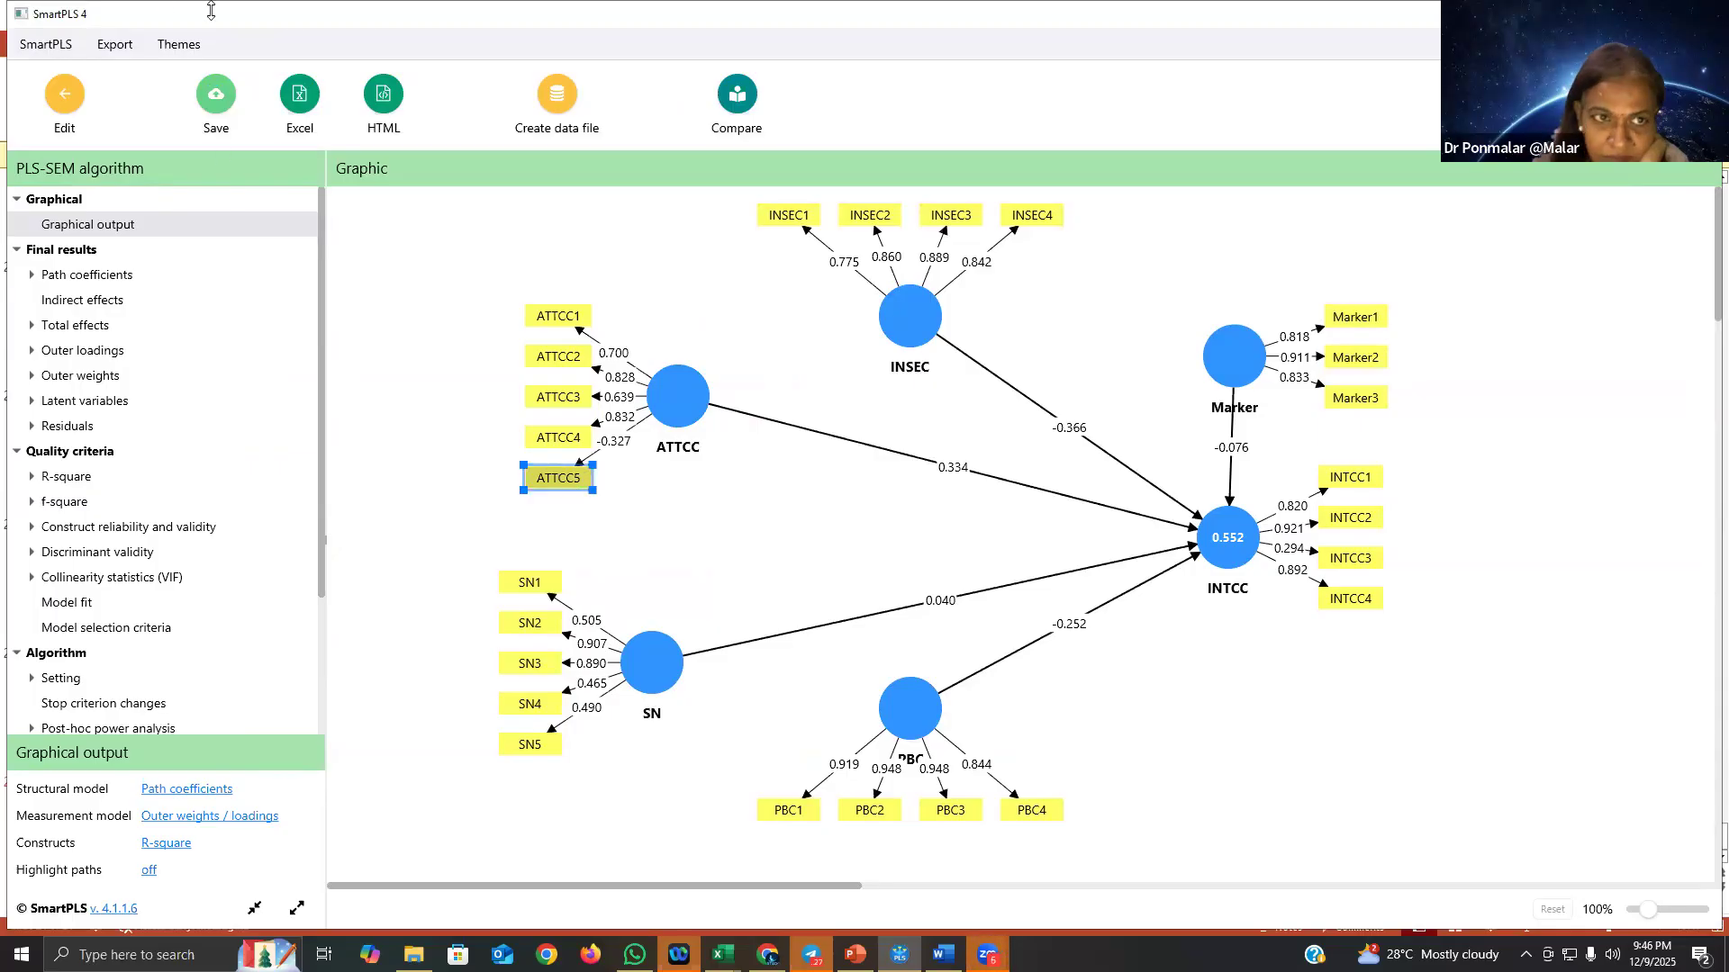
click(60, 108)
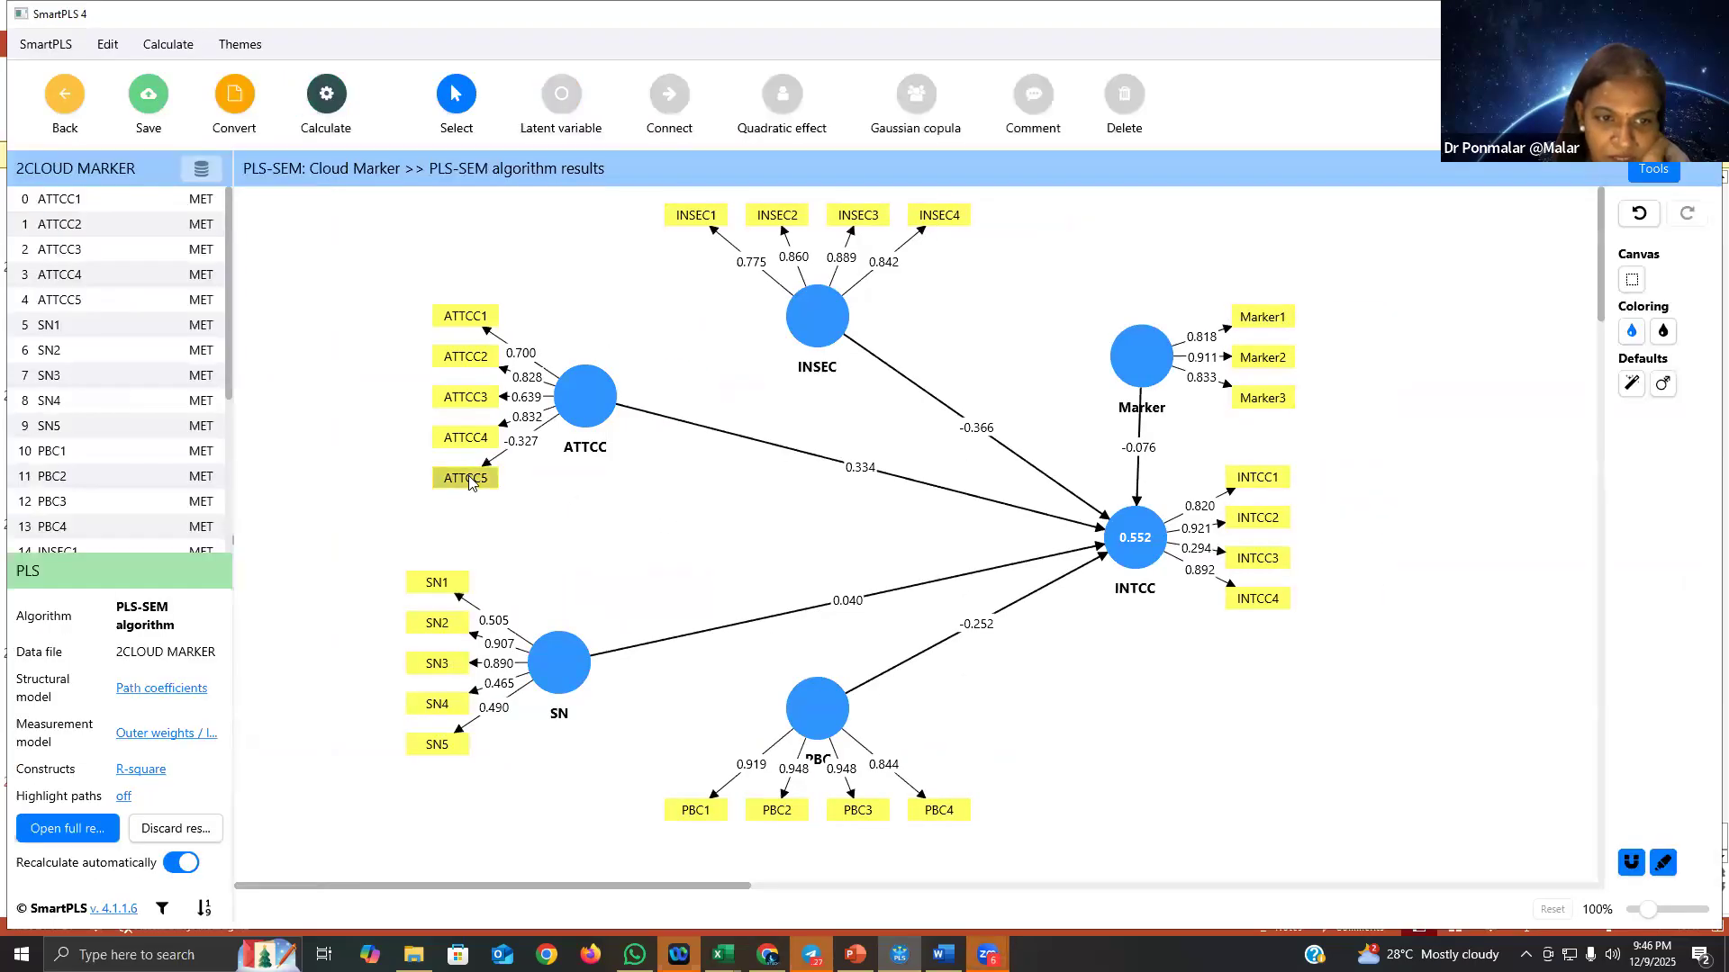
click(469, 483)
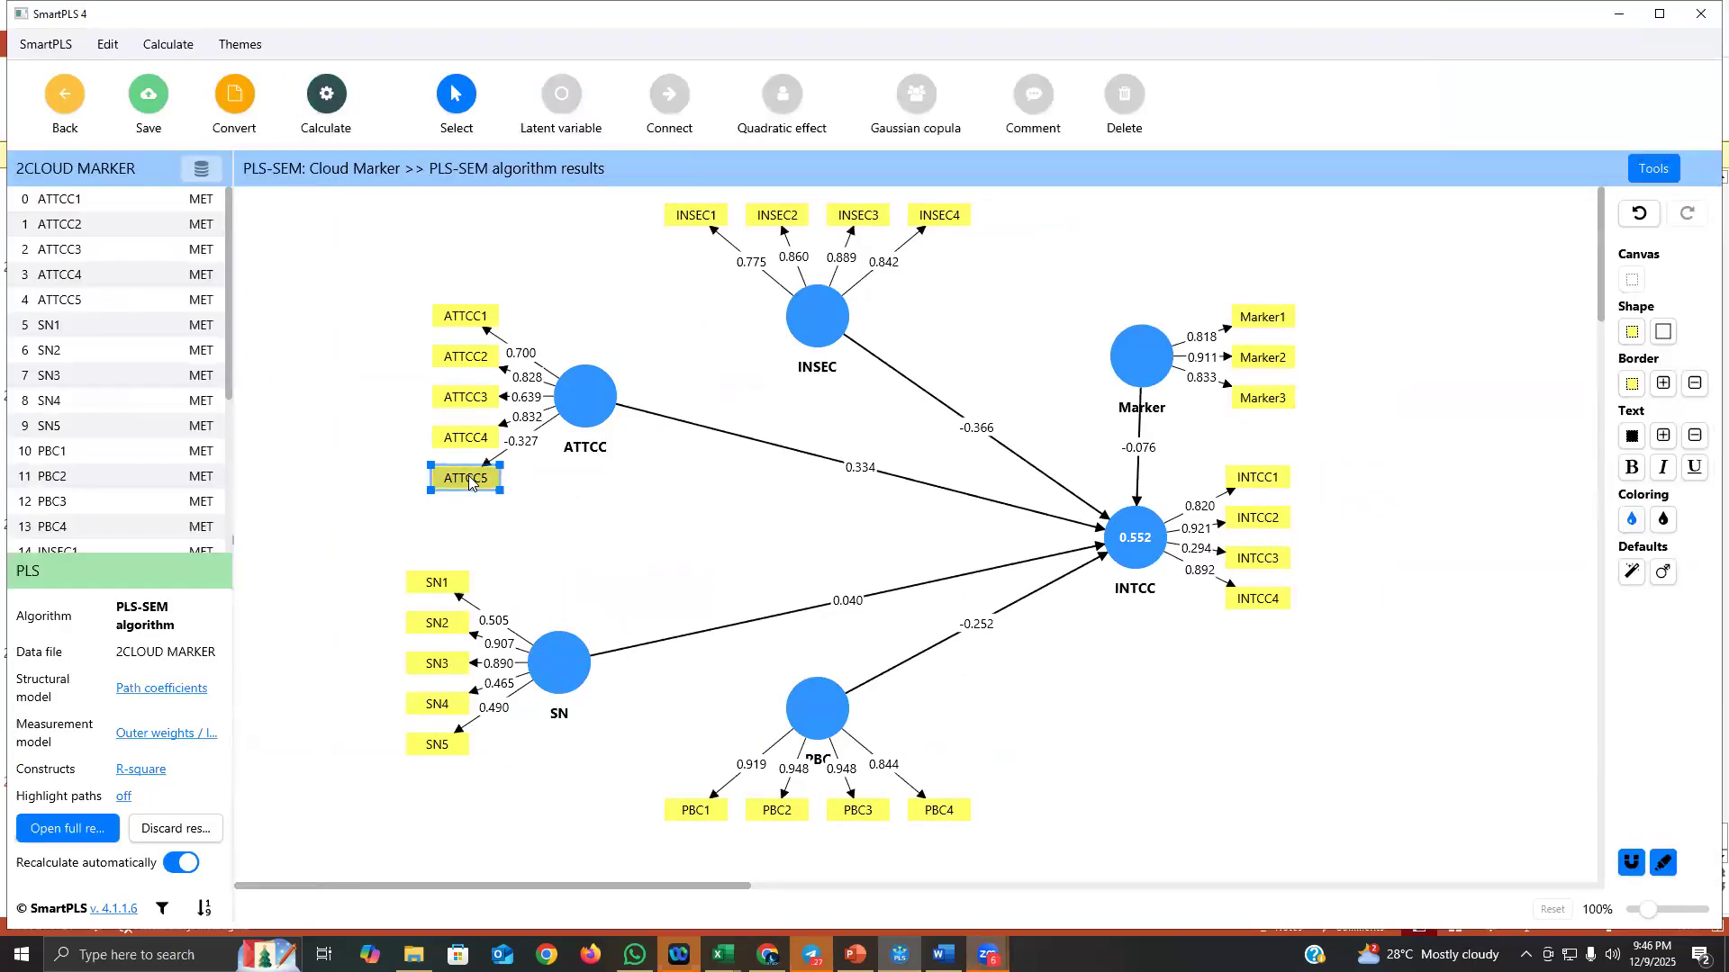
key(Delete)
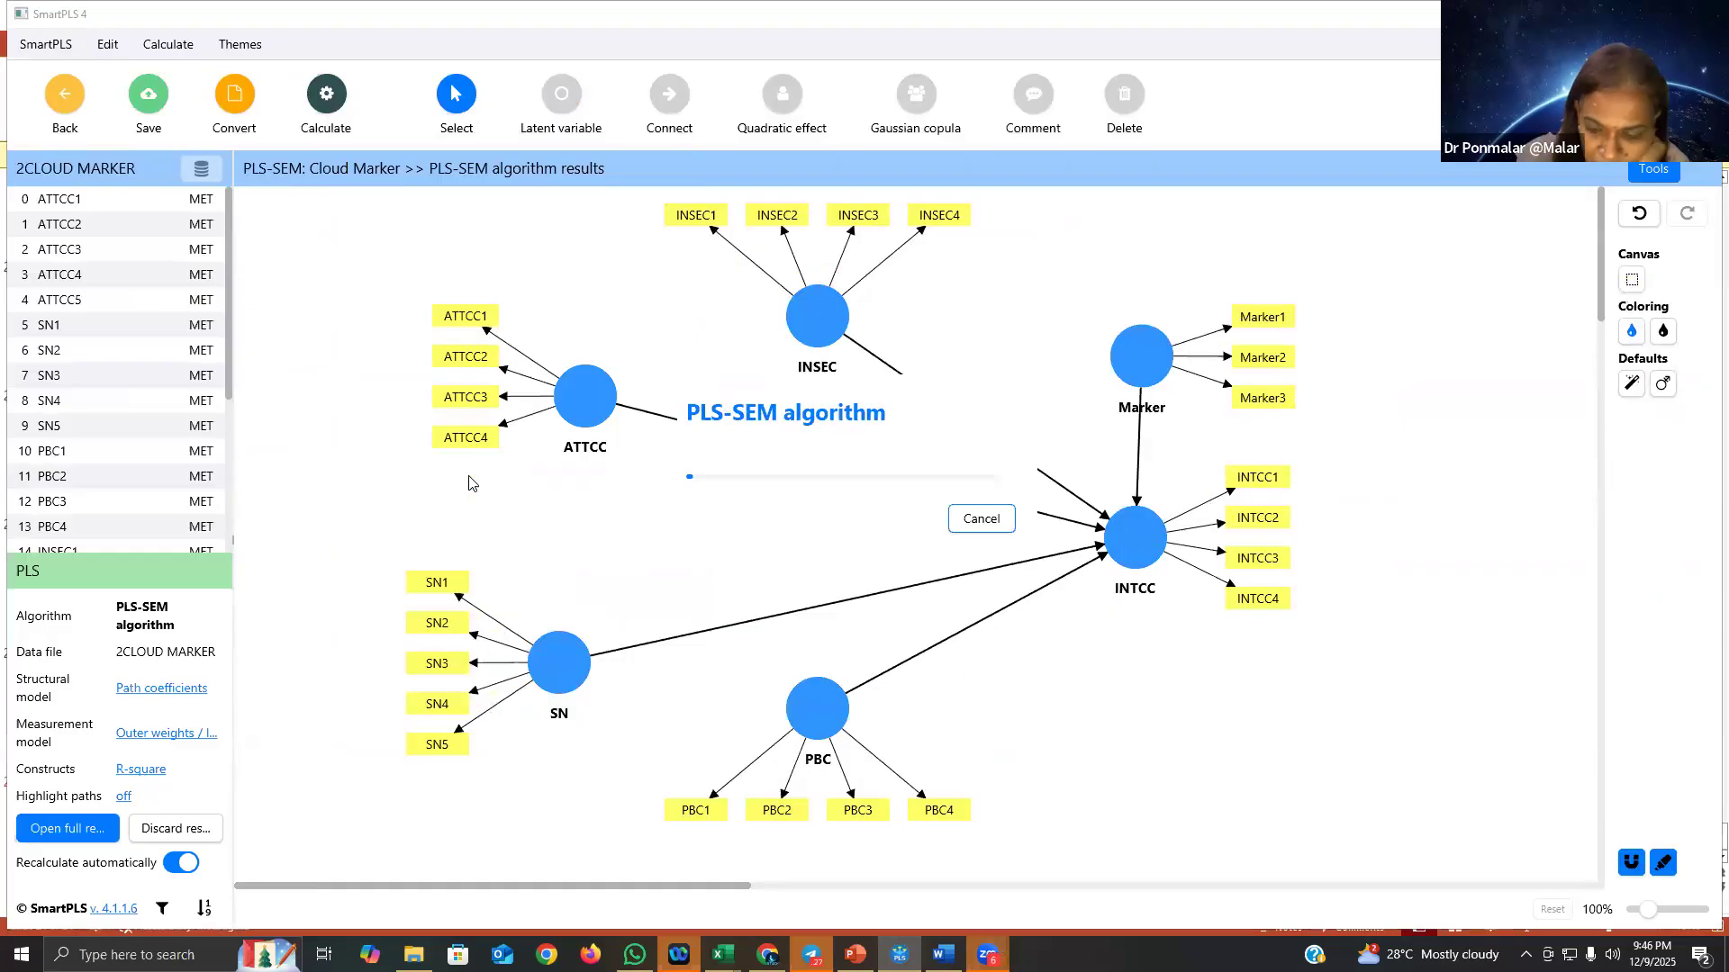
mouse_move(577, 684)
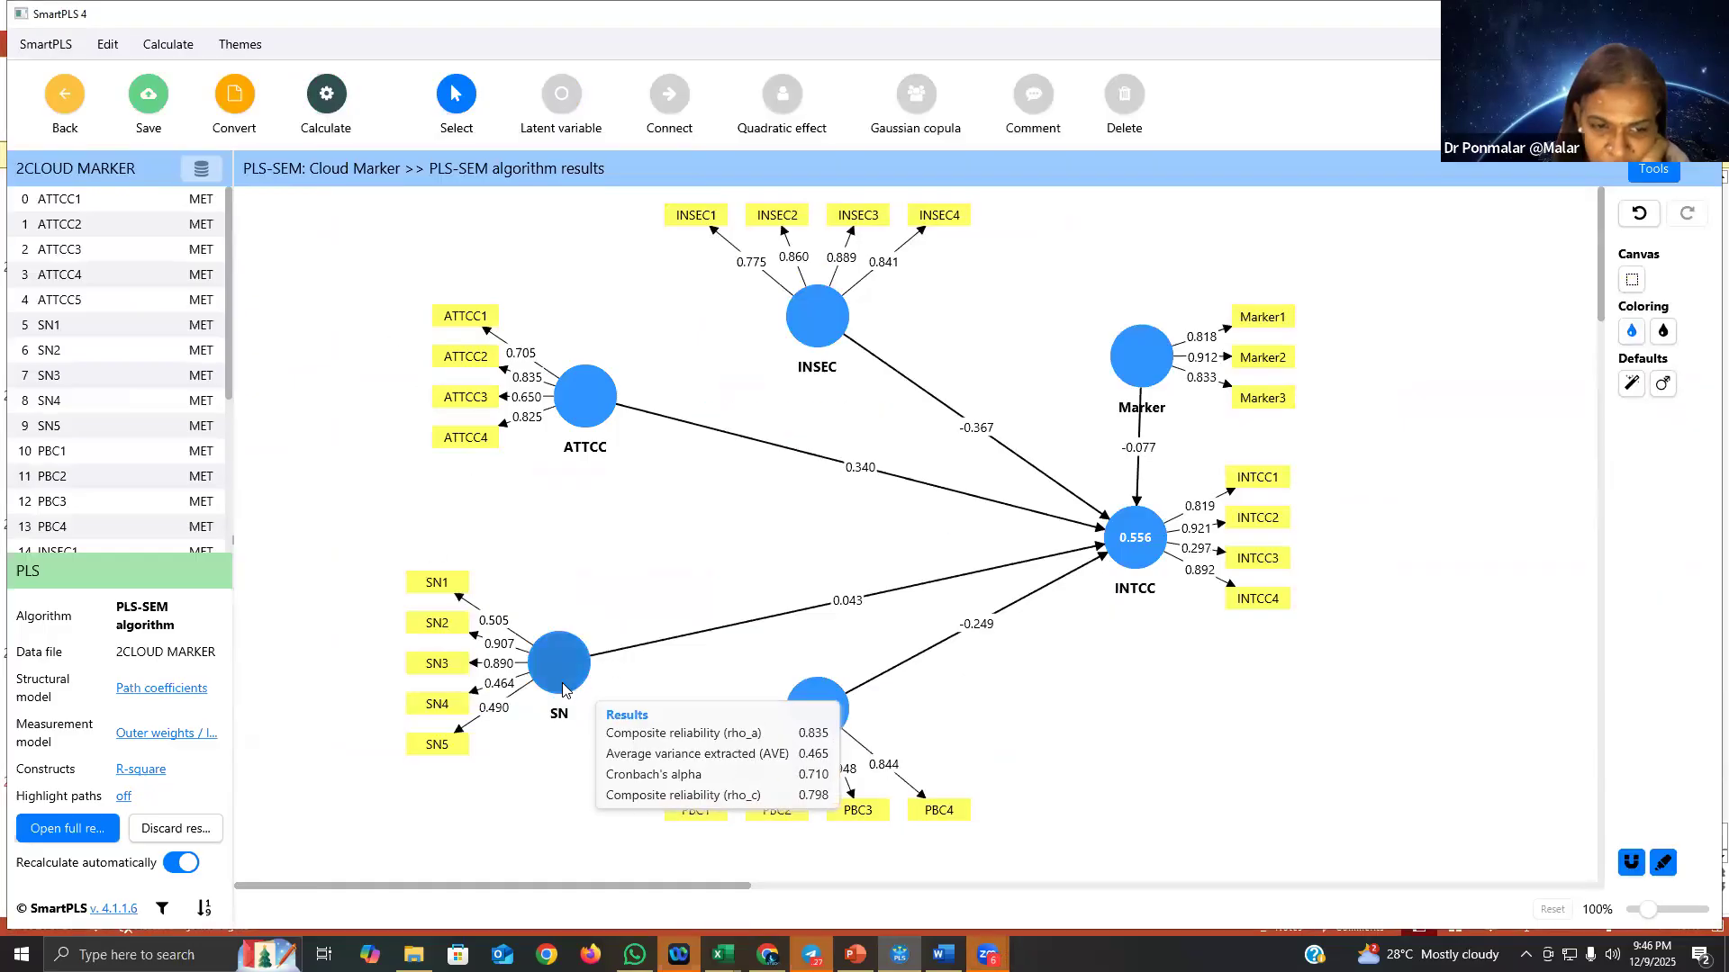
click(450, 707)
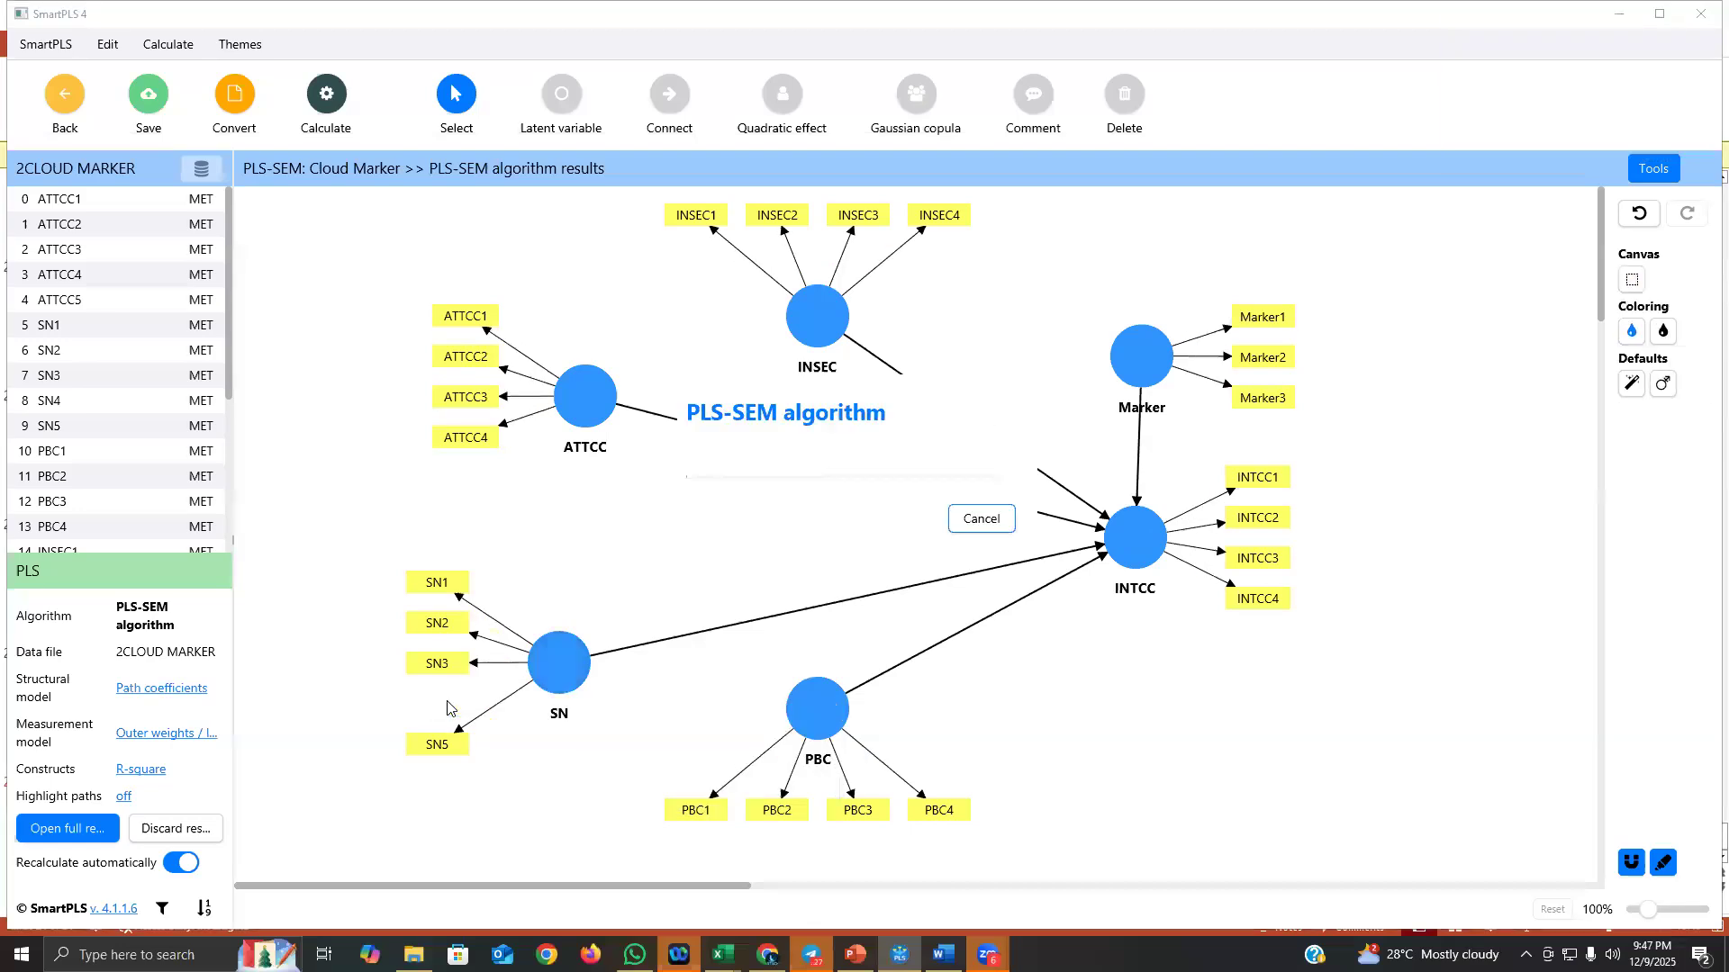
key(Delete)
click(460, 744)
key(Delete)
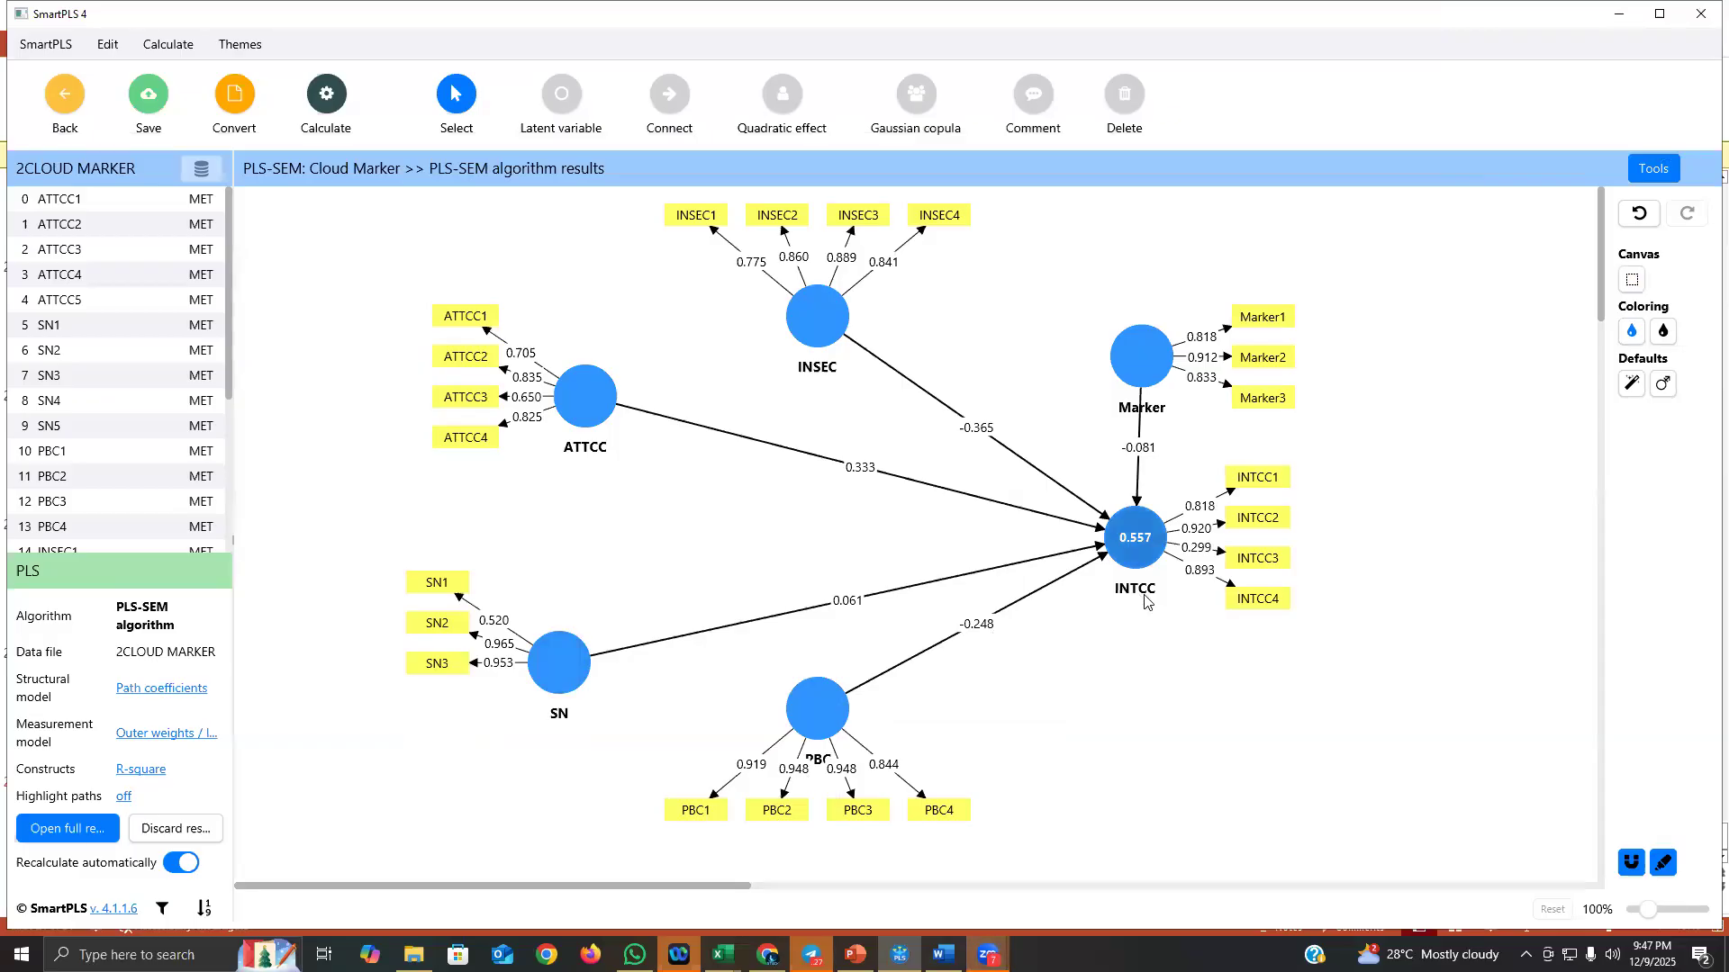
Step: Delete indicator INTCC3 from INTCC and remove the Marker construct with its indicators
click(1272, 563)
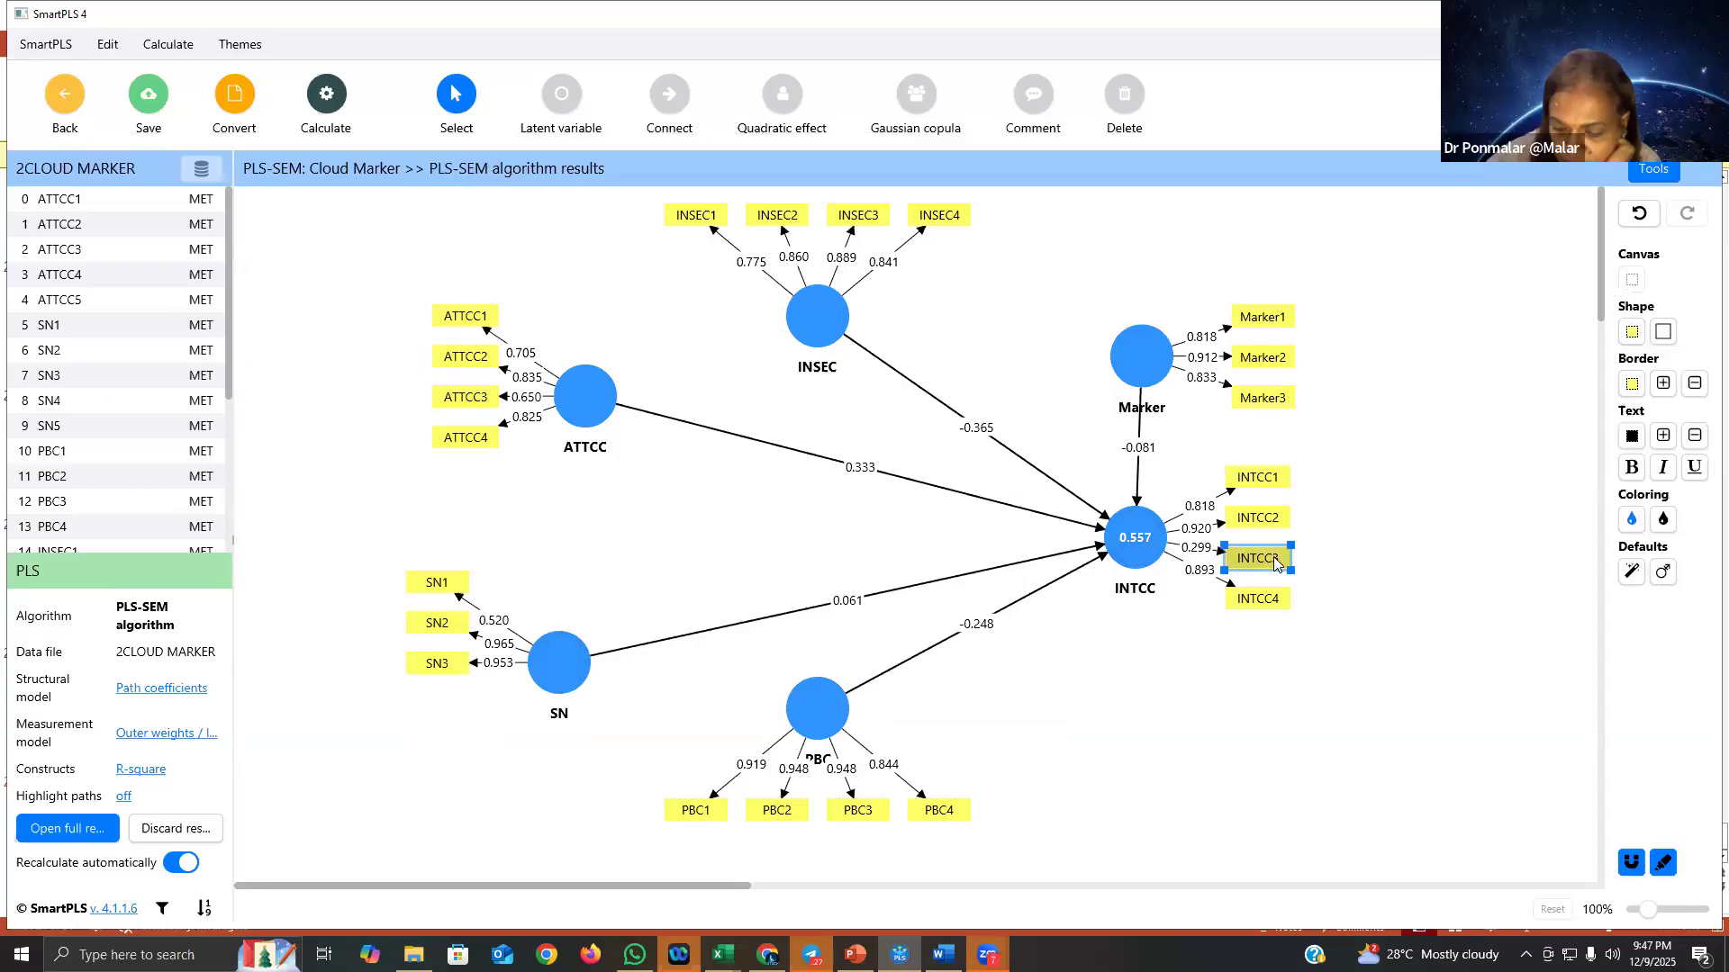
key(Delete)
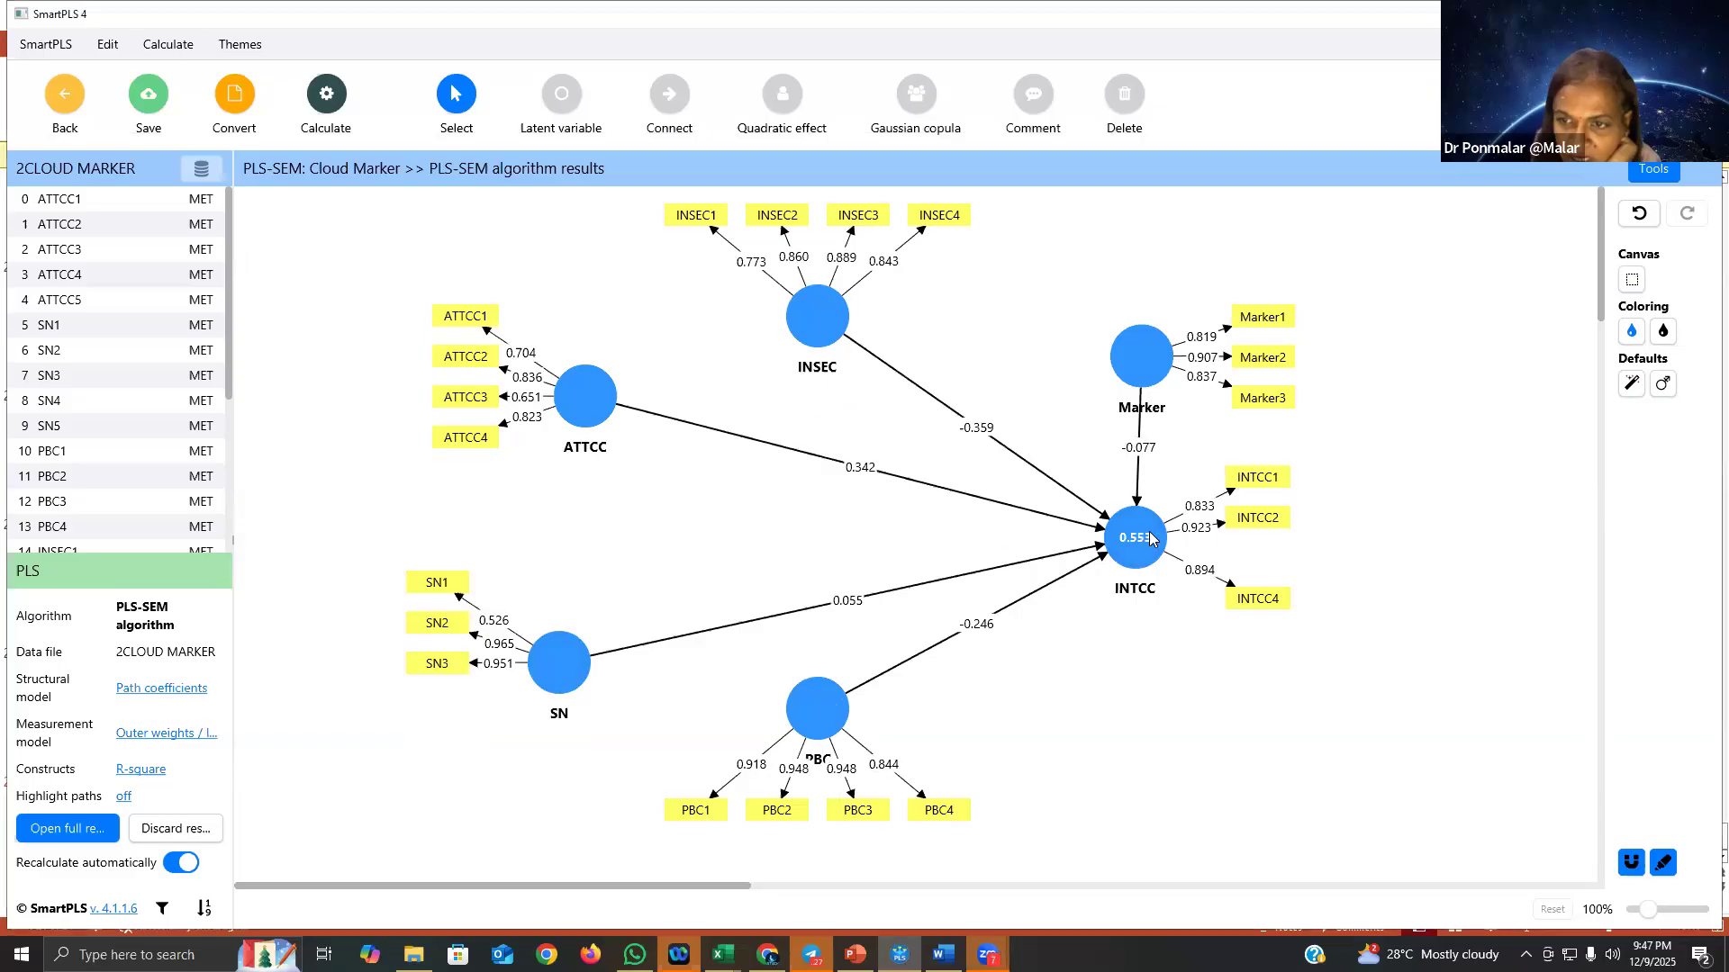
click(1165, 360)
key(Delete)
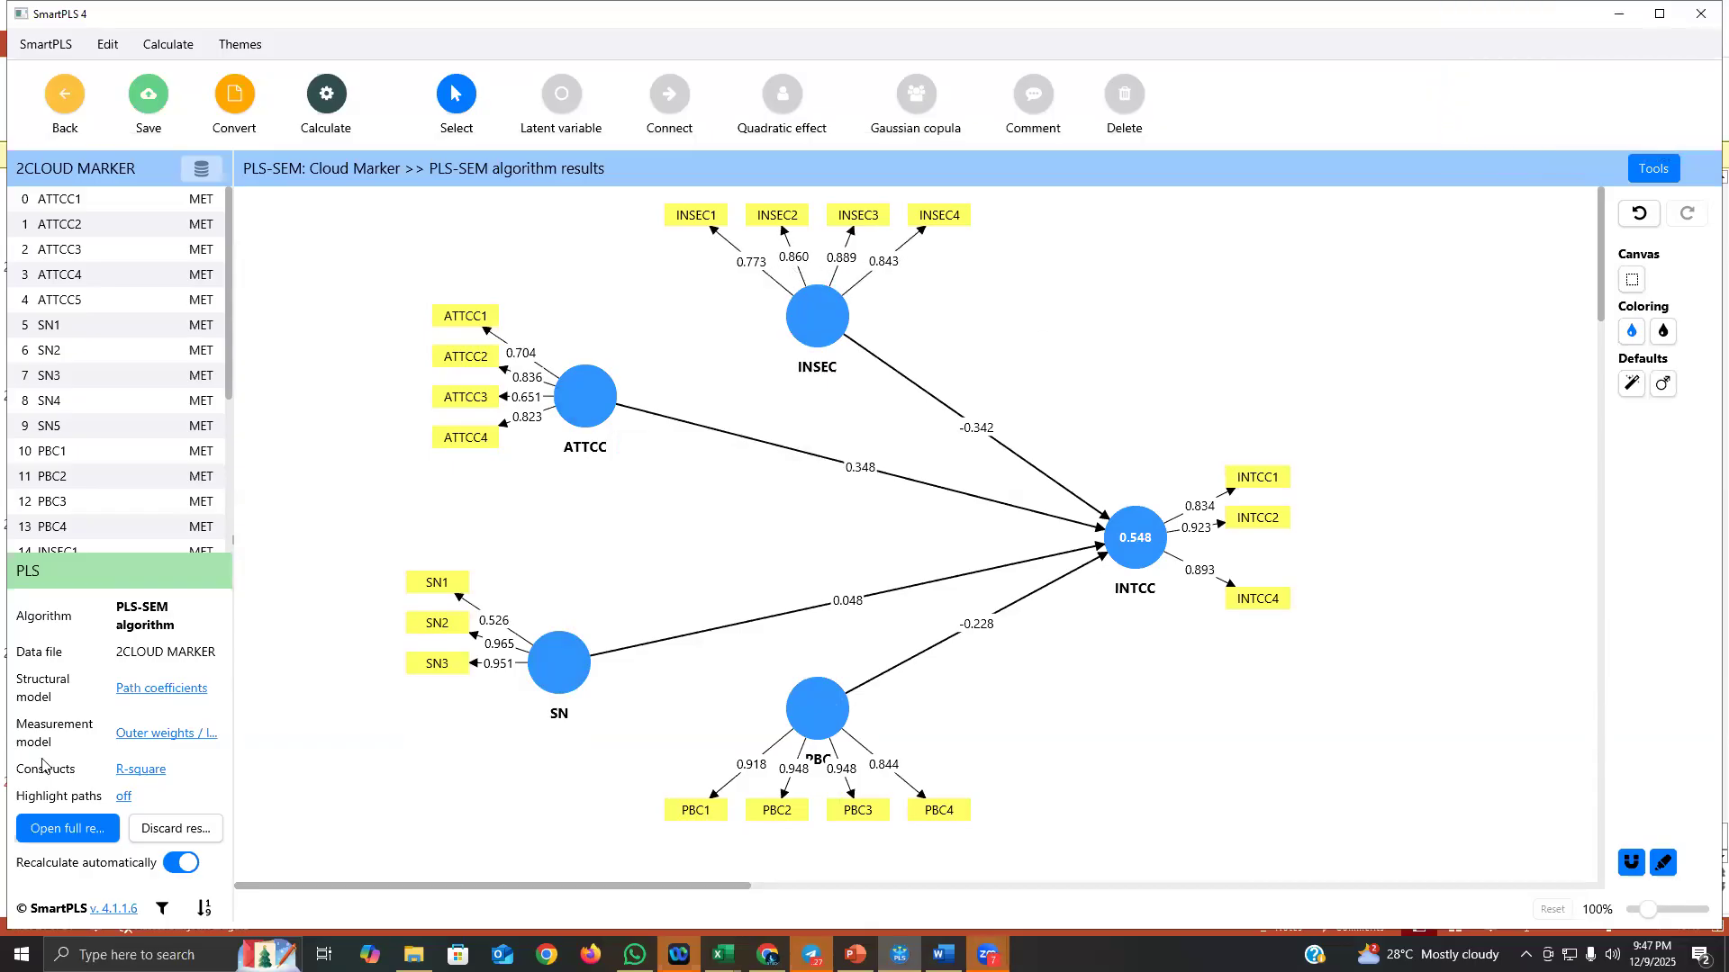
Step: Examine the recalculated model's outer loadings, construct reliability and validity overview, and HTMT matrix in the full report, and return to the model
click(48, 830)
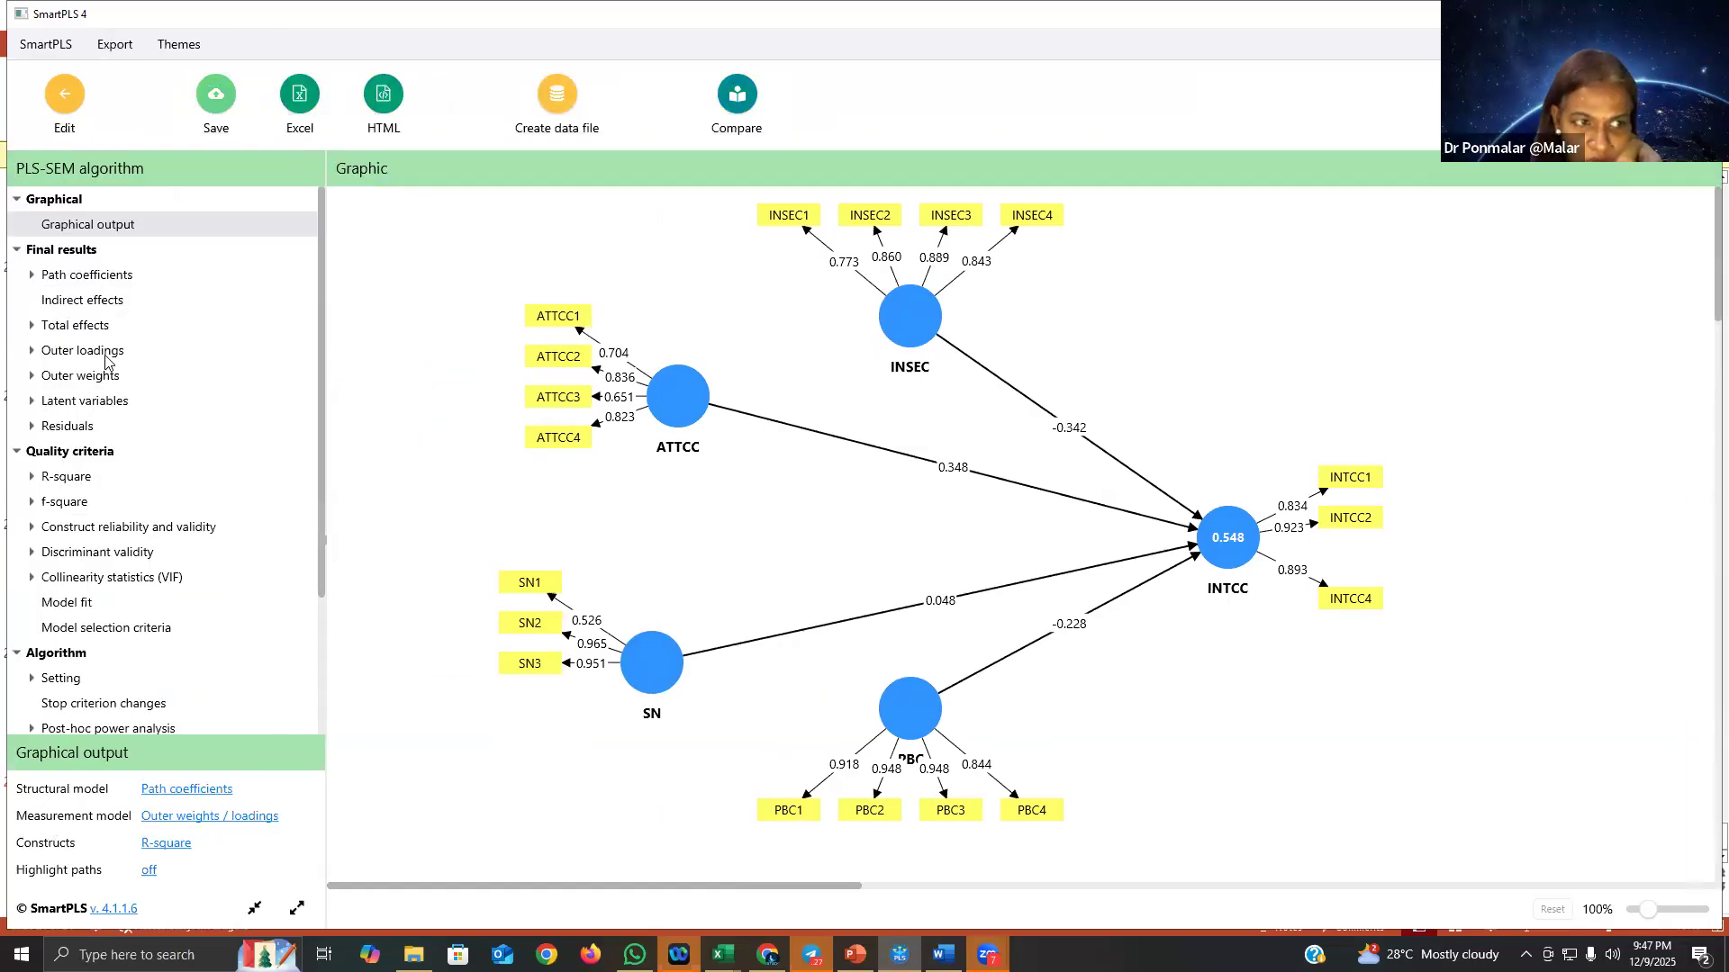
click(83, 350)
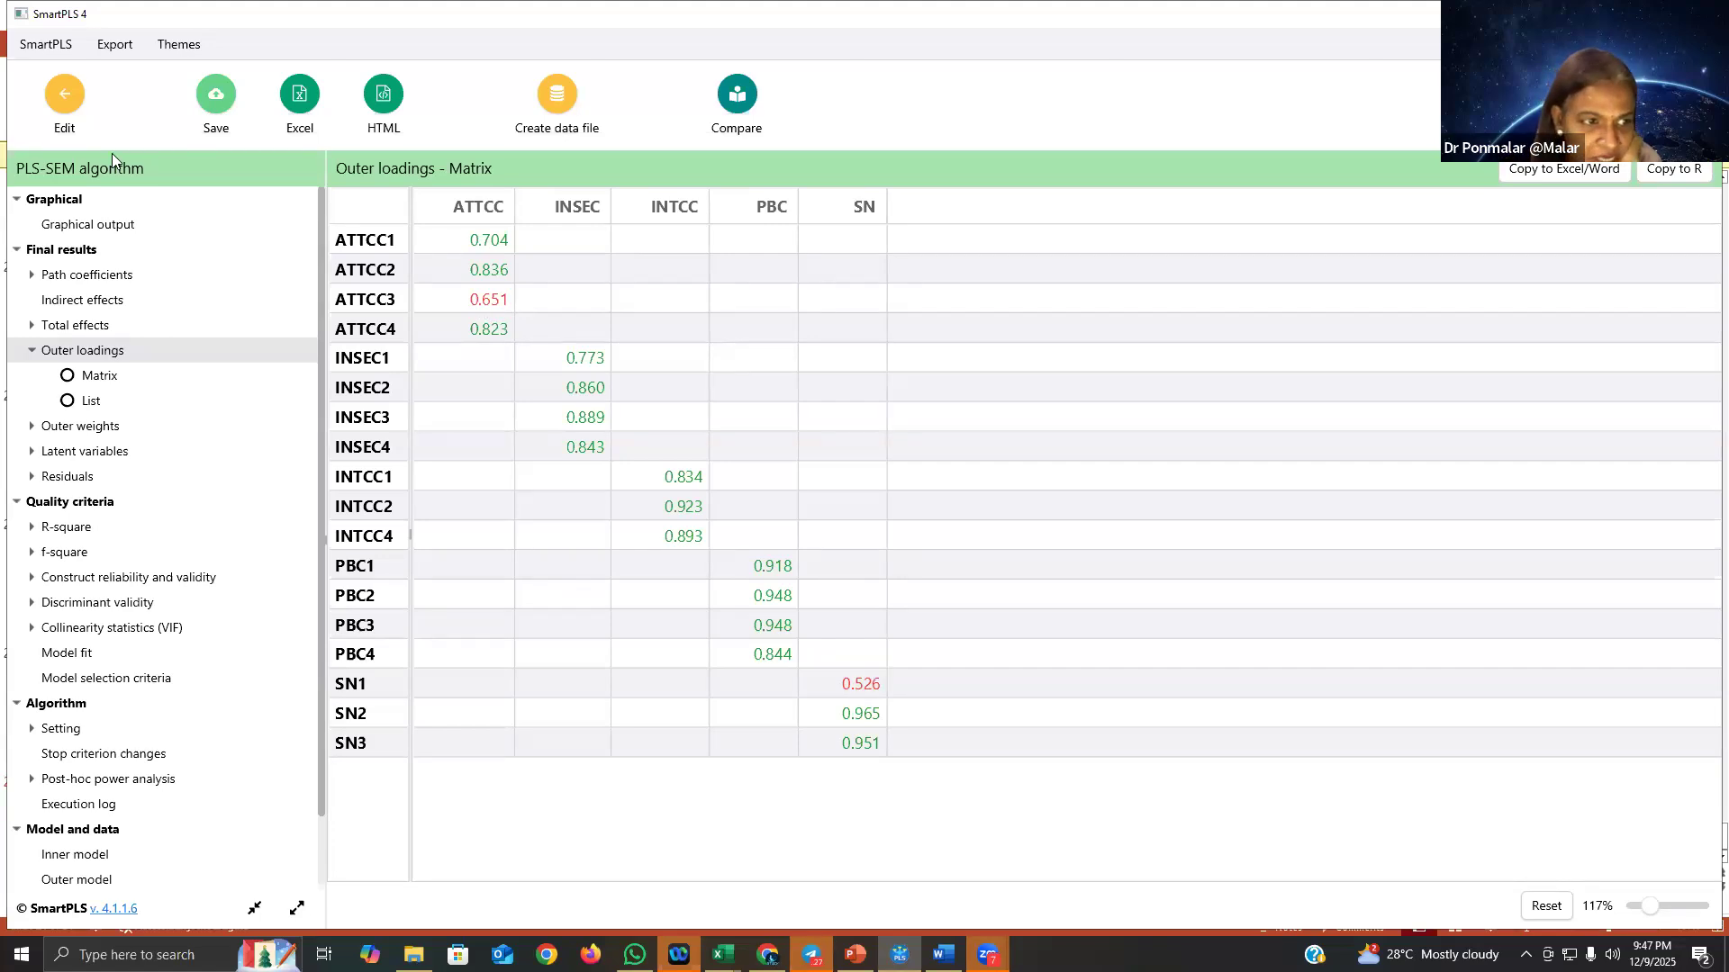
click(118, 579)
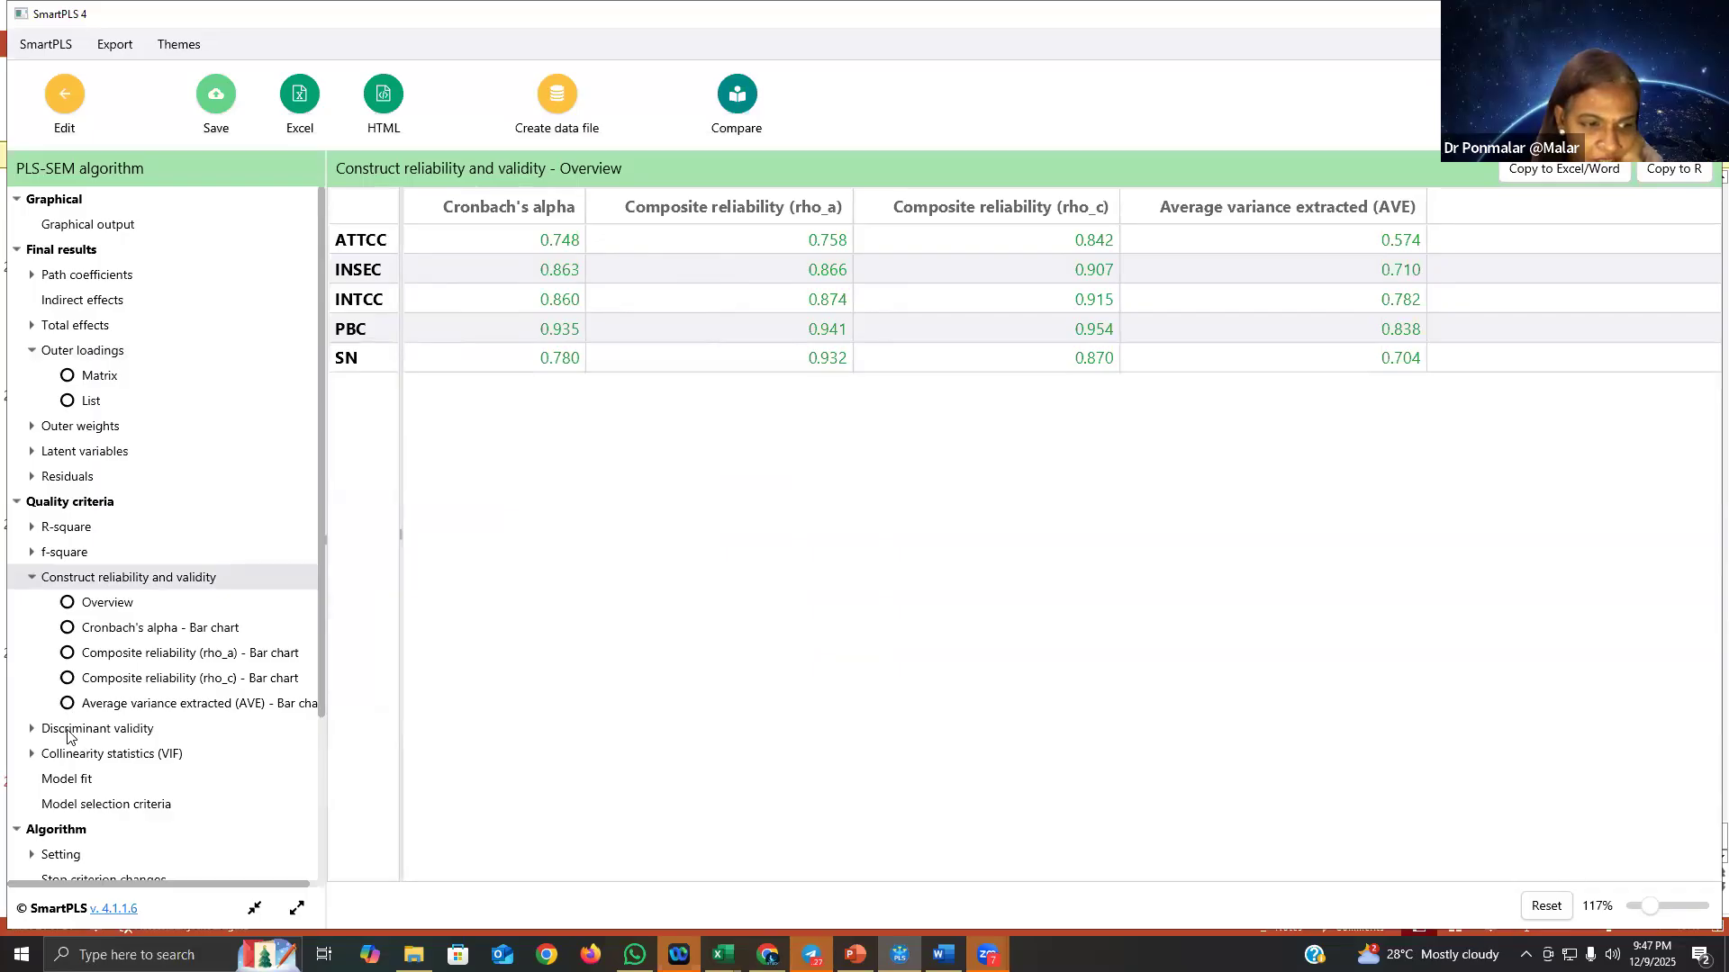
click(69, 731)
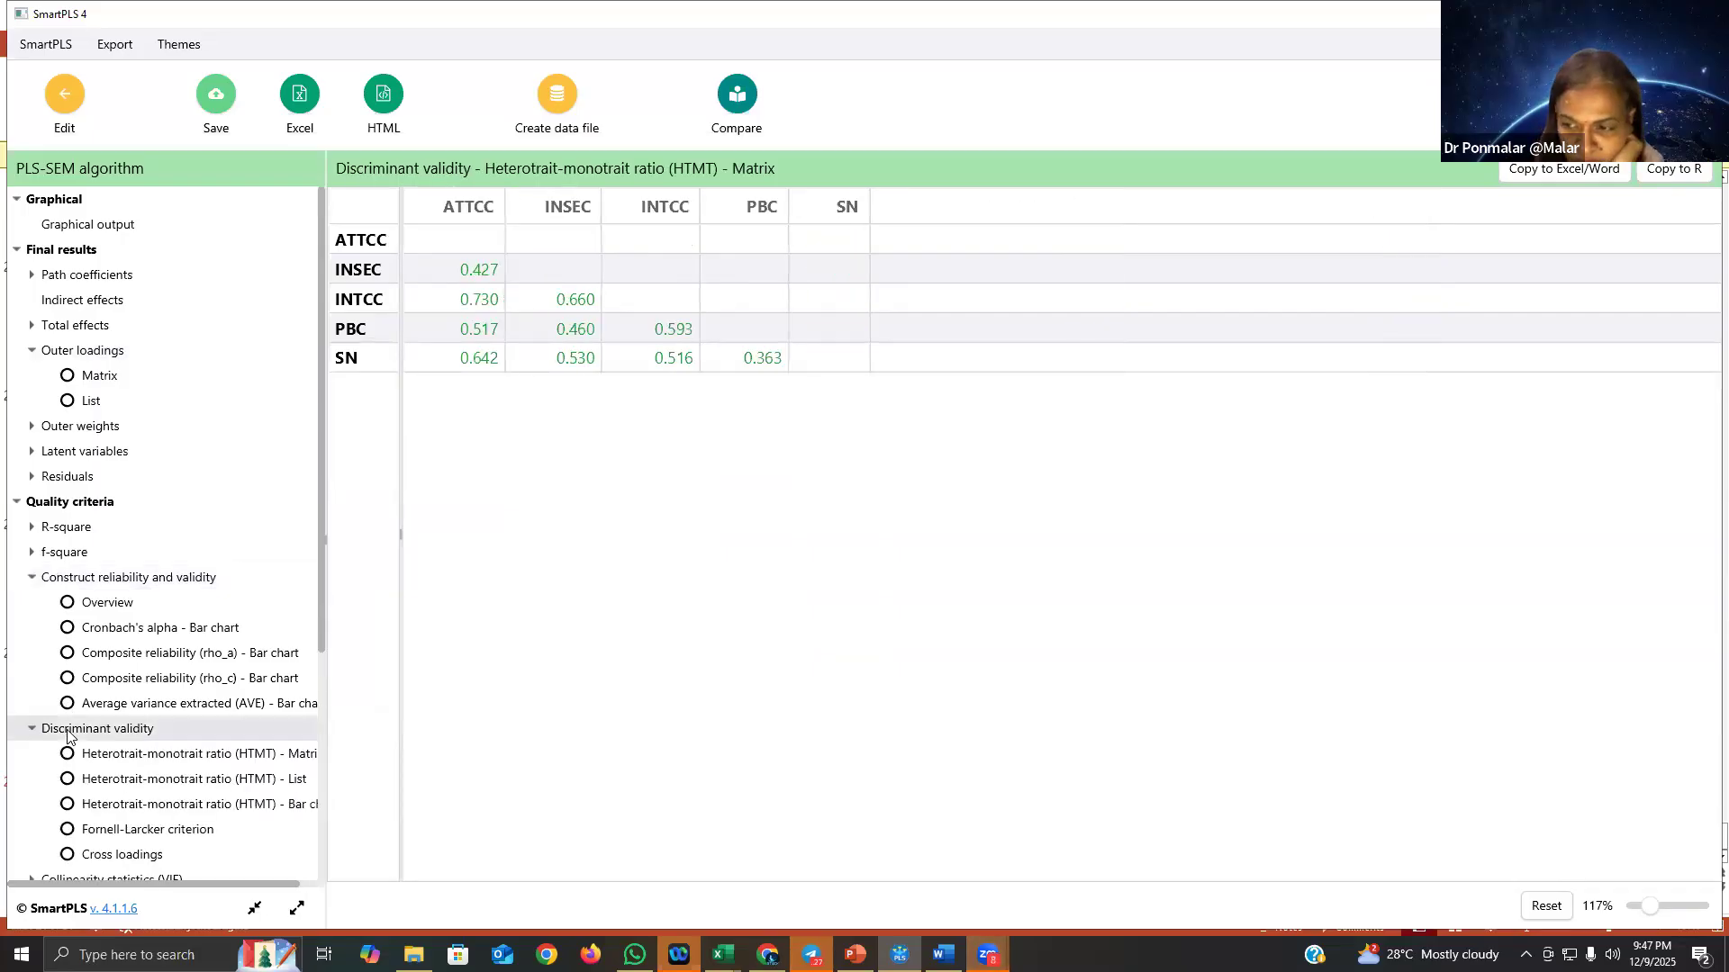
click(68, 97)
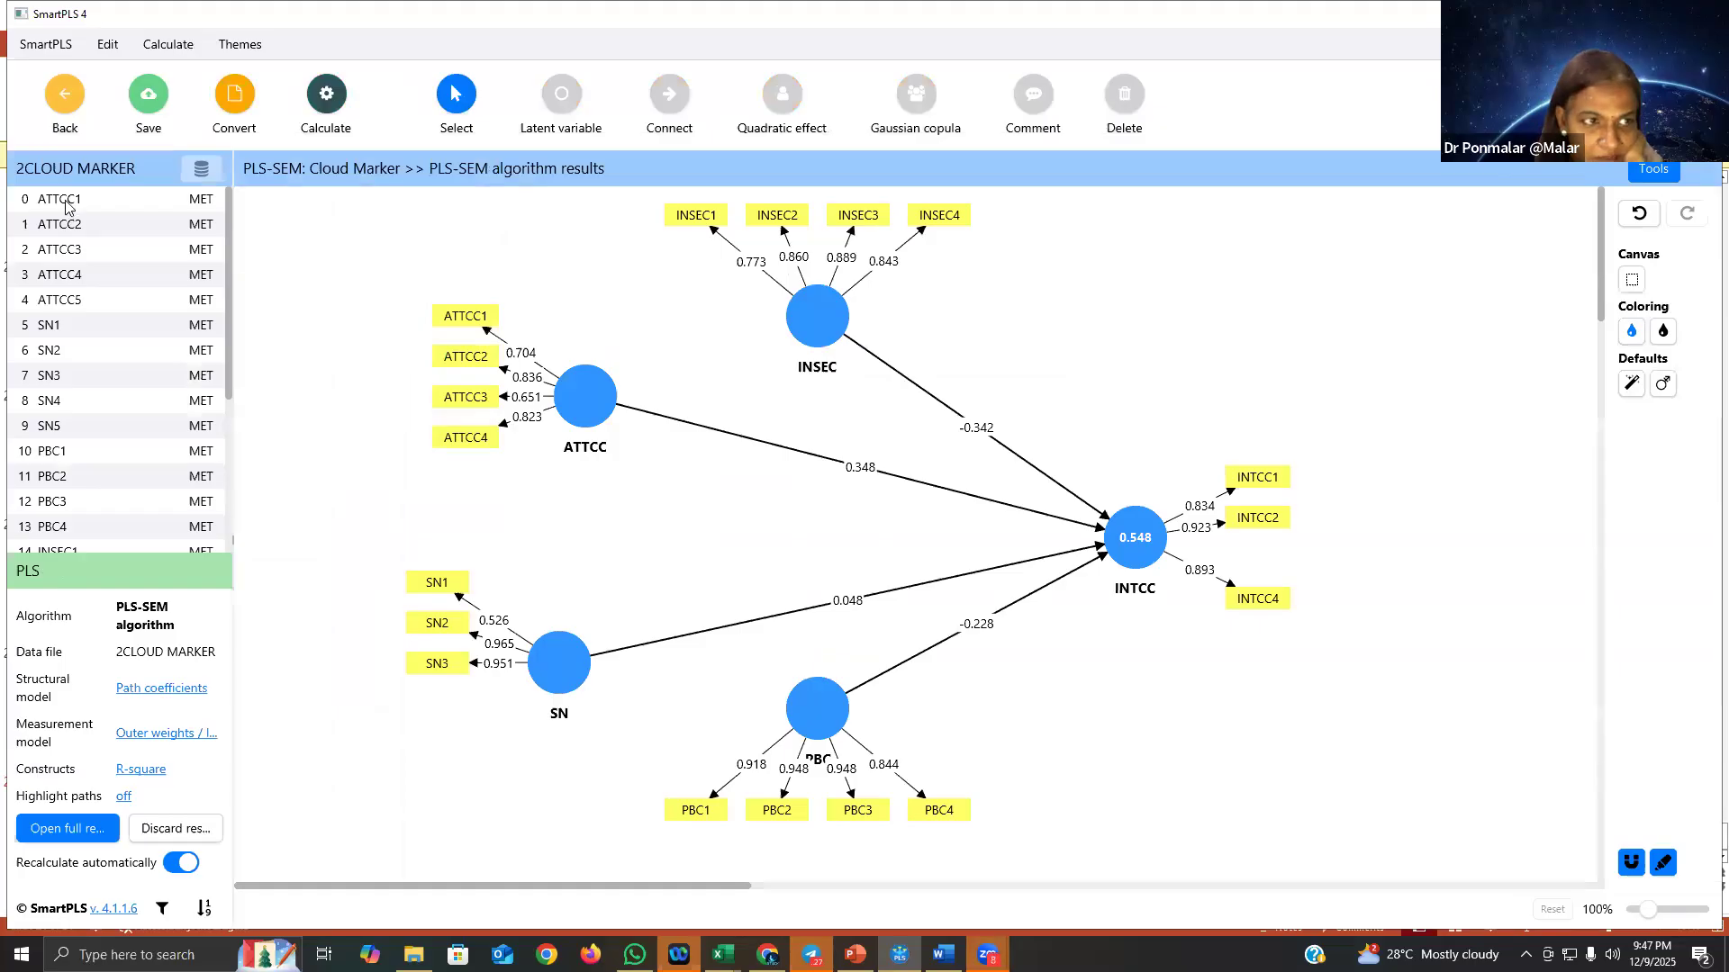
Step: Leave the model, look over the indicators in the 2CLOUD MARKER data file, and return to the workspace
click(59, 90)
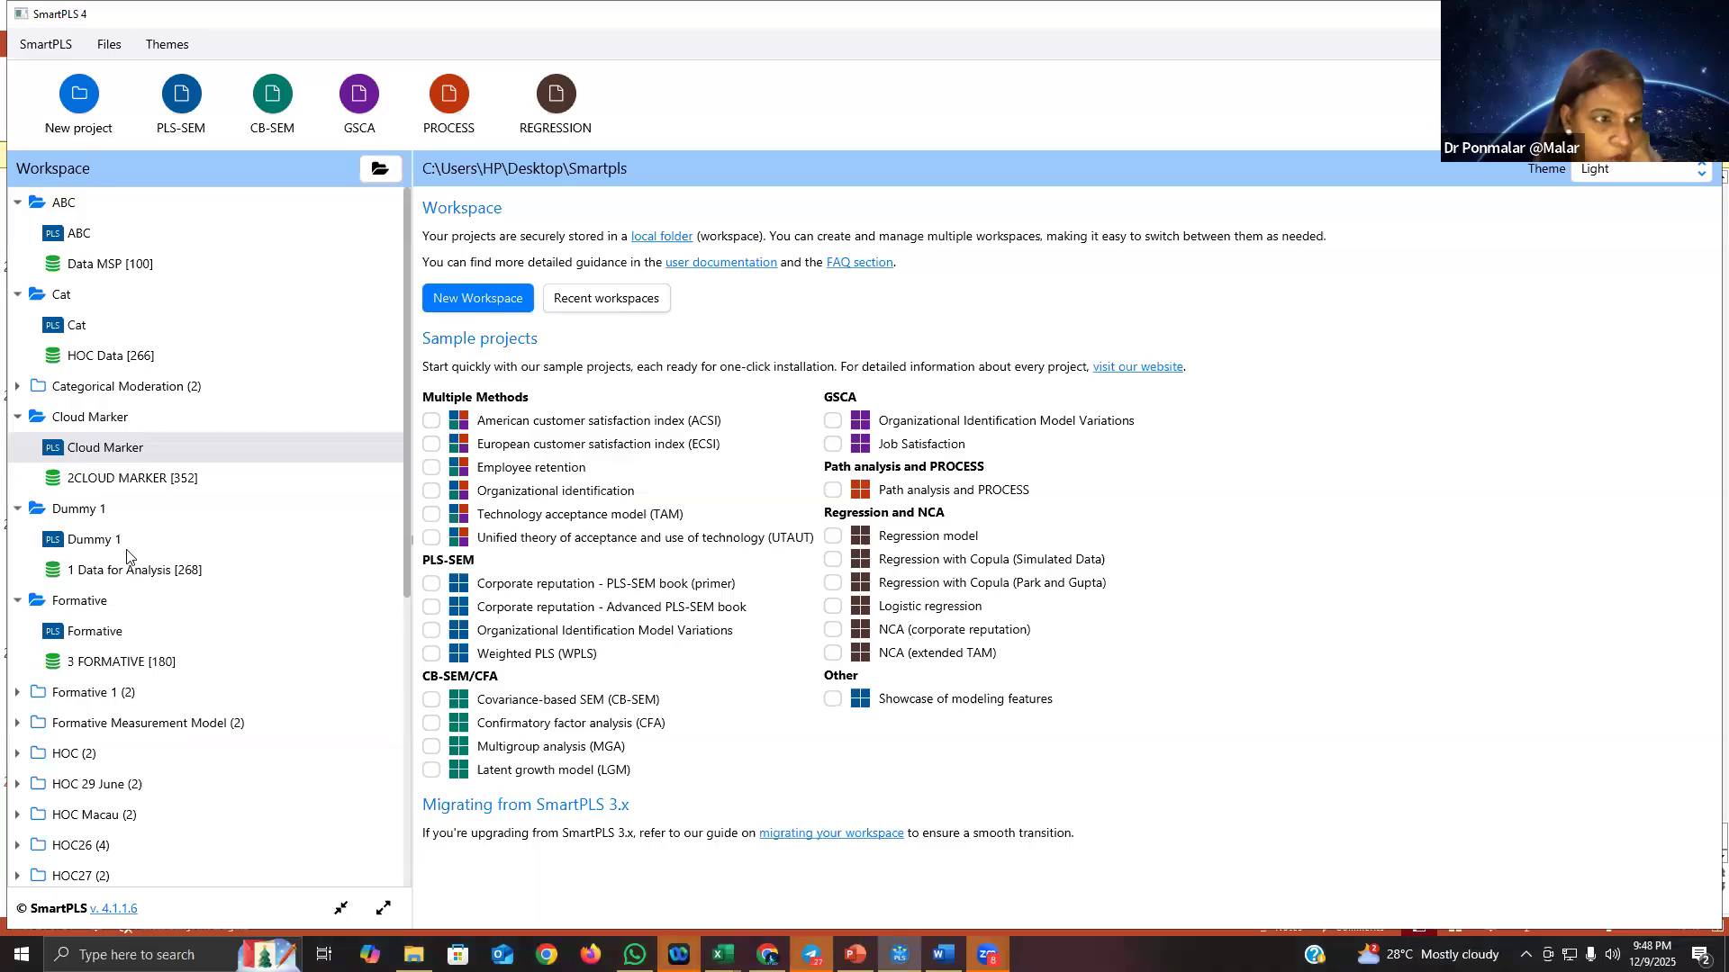
double_click(93, 416)
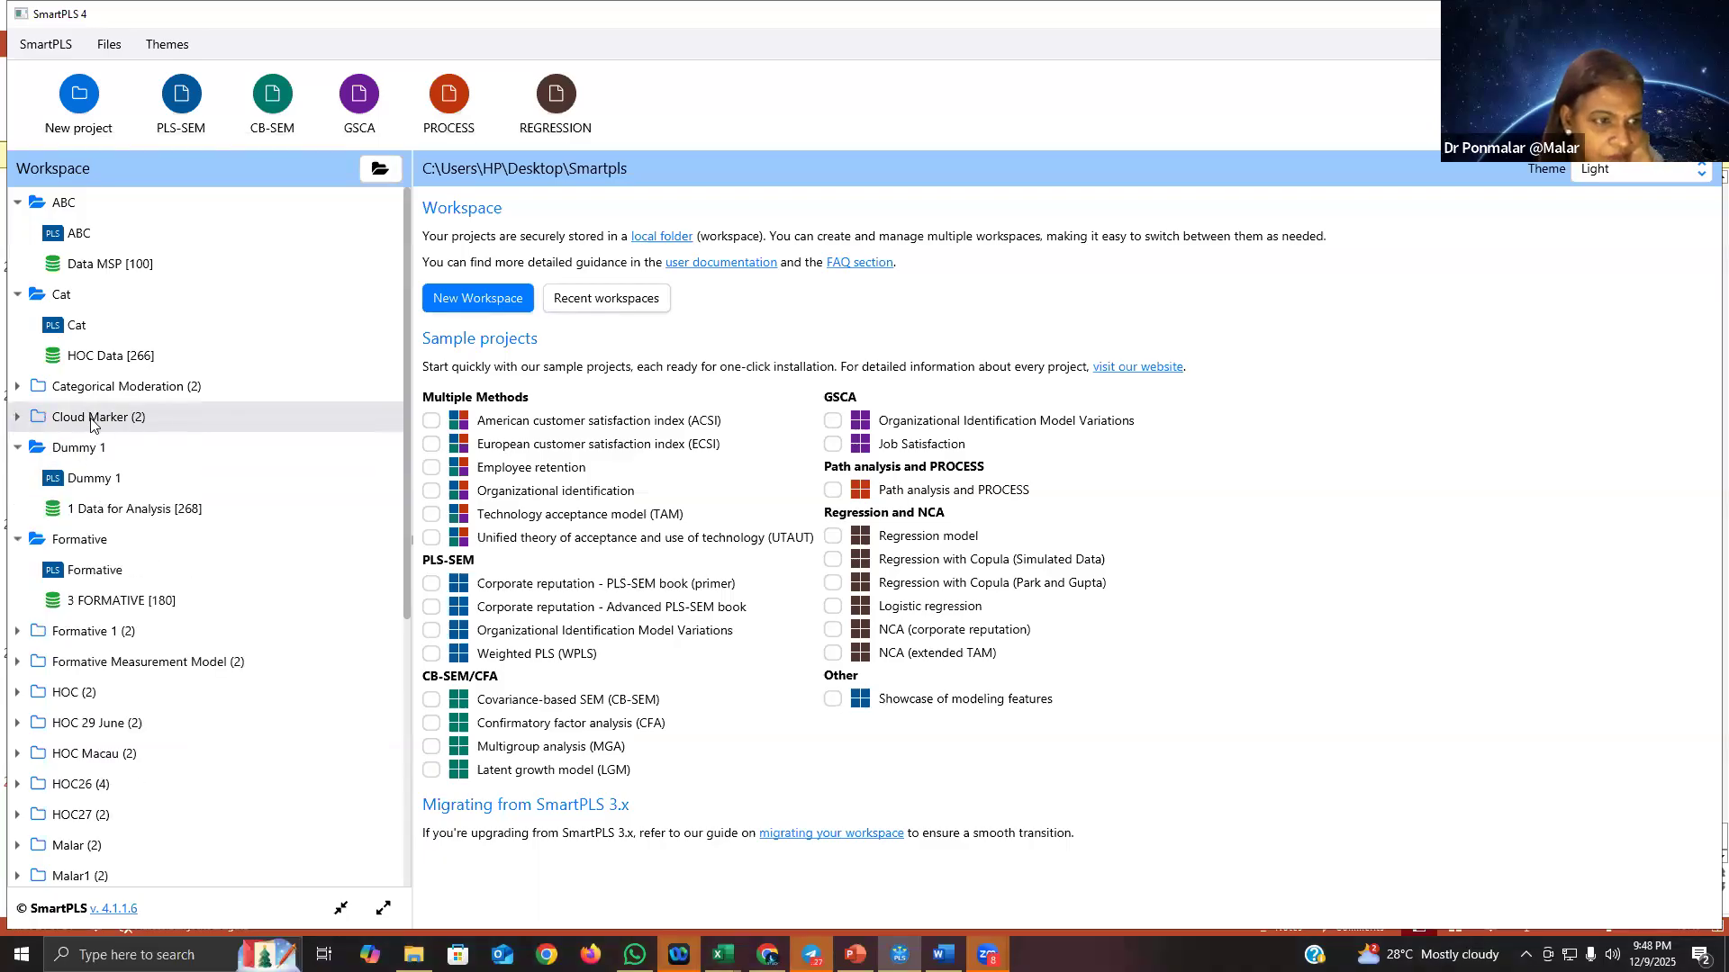
double_click(92, 420)
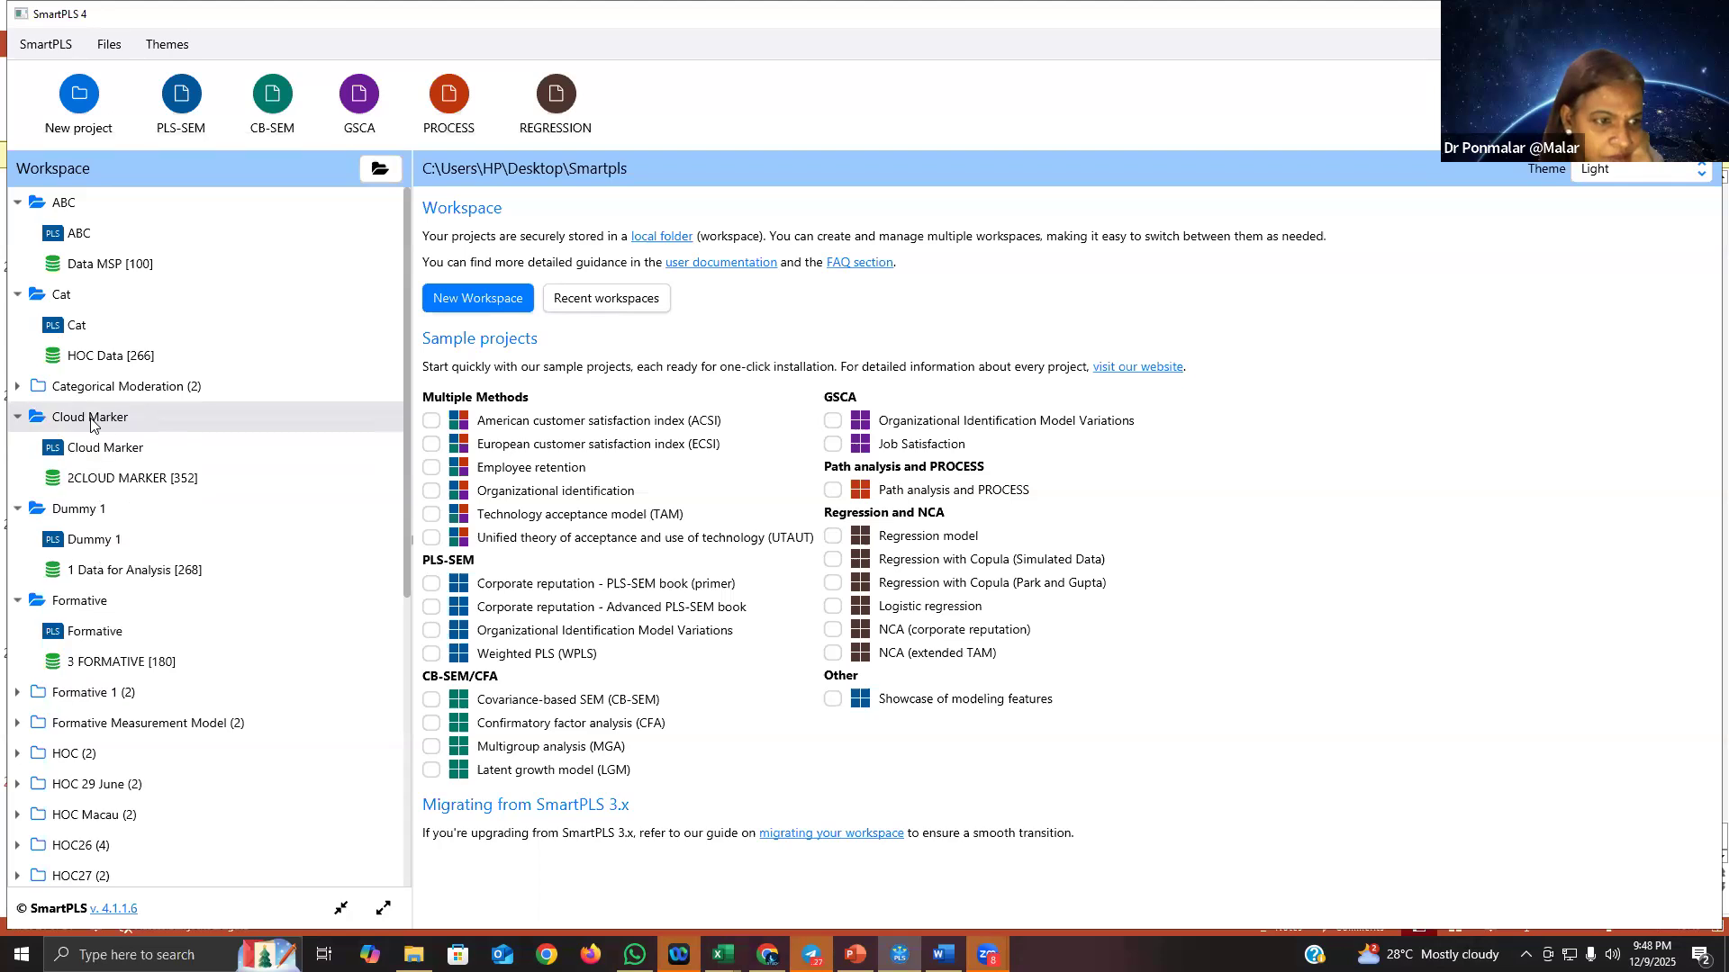
double_click(99, 478)
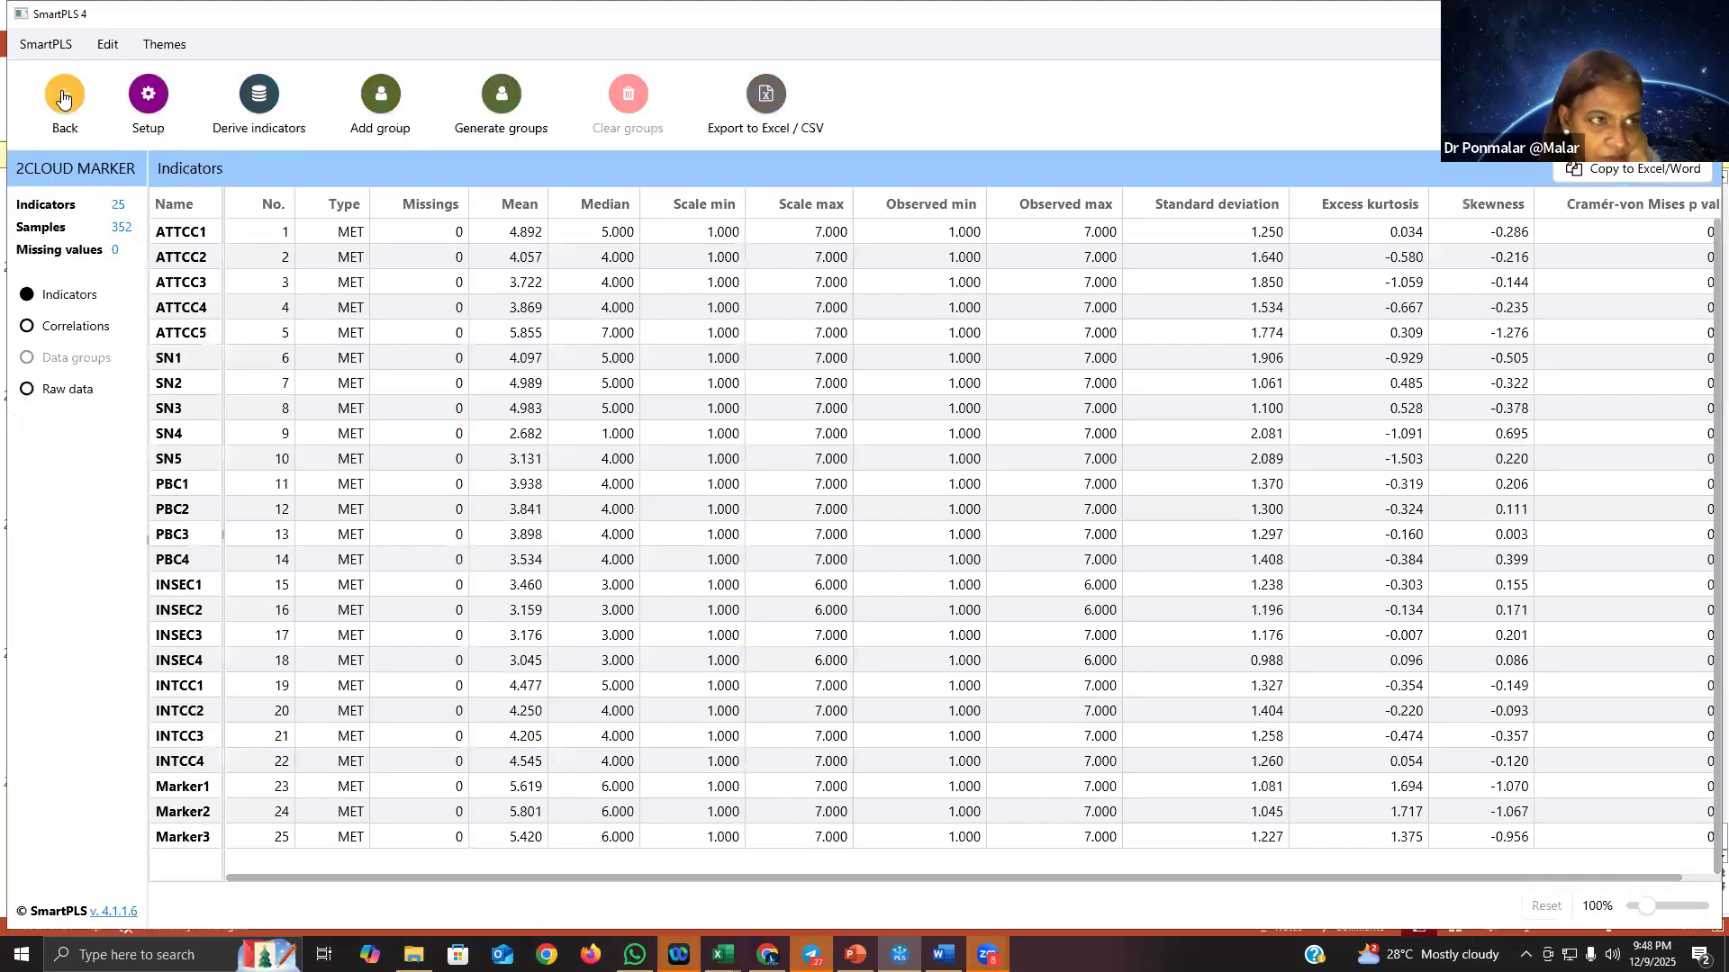
click(61, 99)
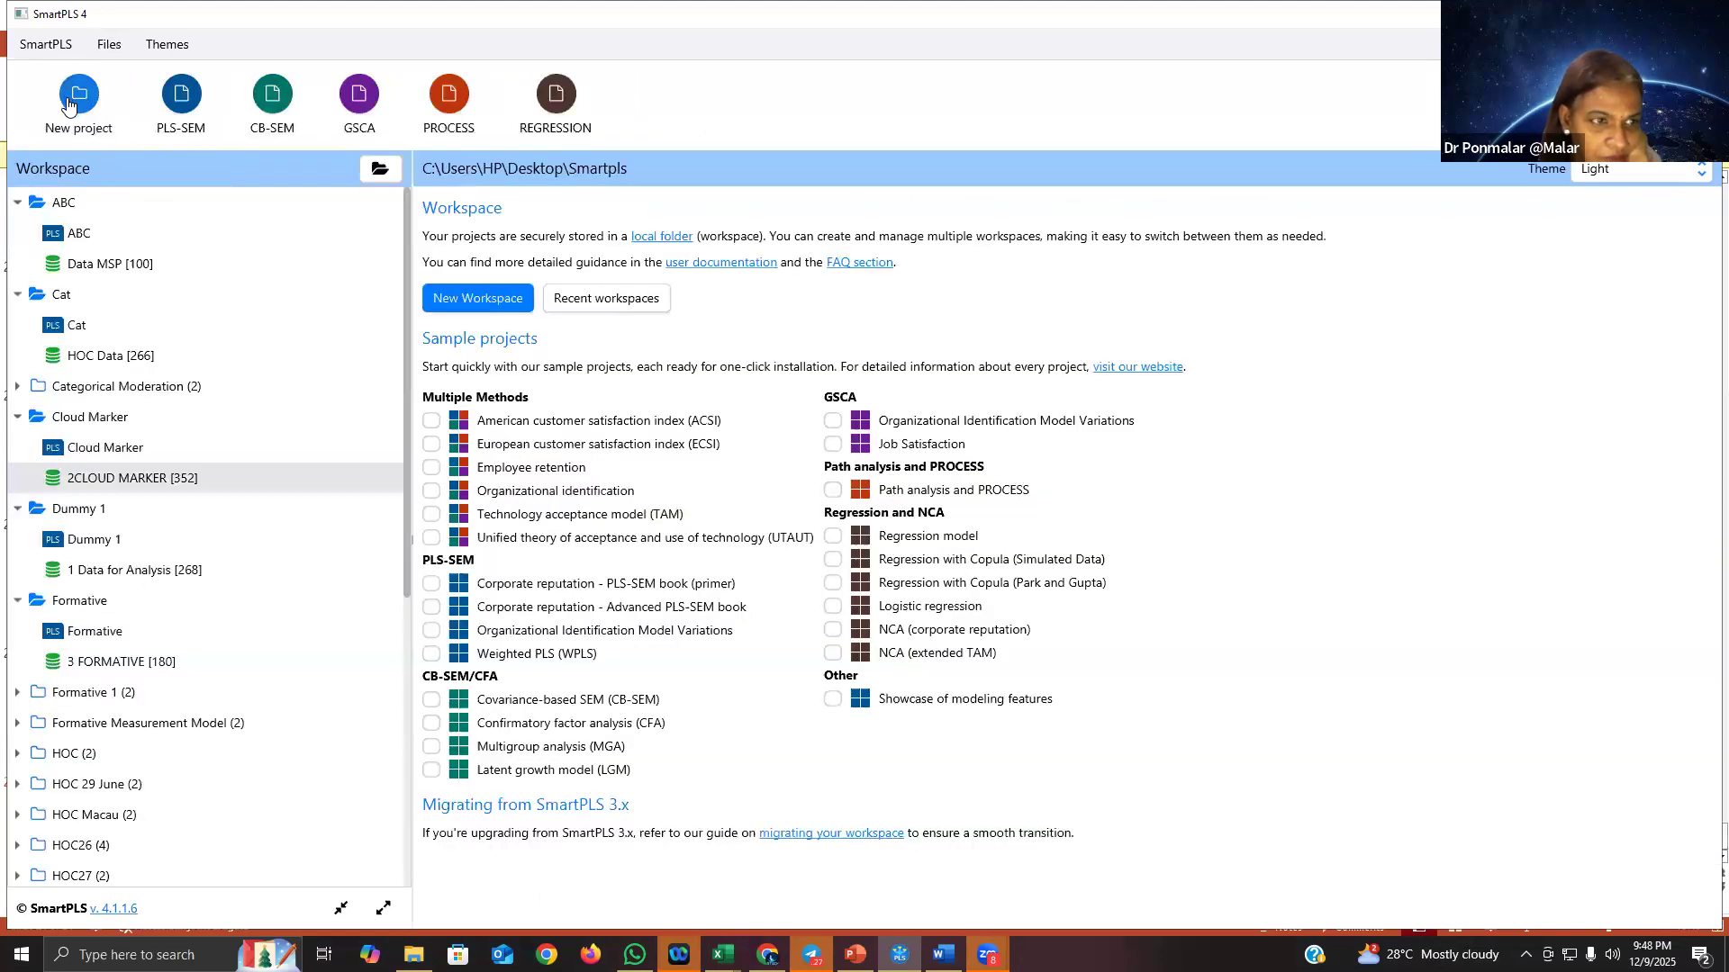
Step: Reopen the Cloud Marker model and delete all constructs, indicators and paths from its canvas
click(99, 457)
double_click(99, 457)
mouse_move(326, 208)
mouse_down()
mouse_move(671, 216)
mouse_move(1203, 500)
mouse_up()
drag(1310, 833, 1286, 873)
key(Delete)
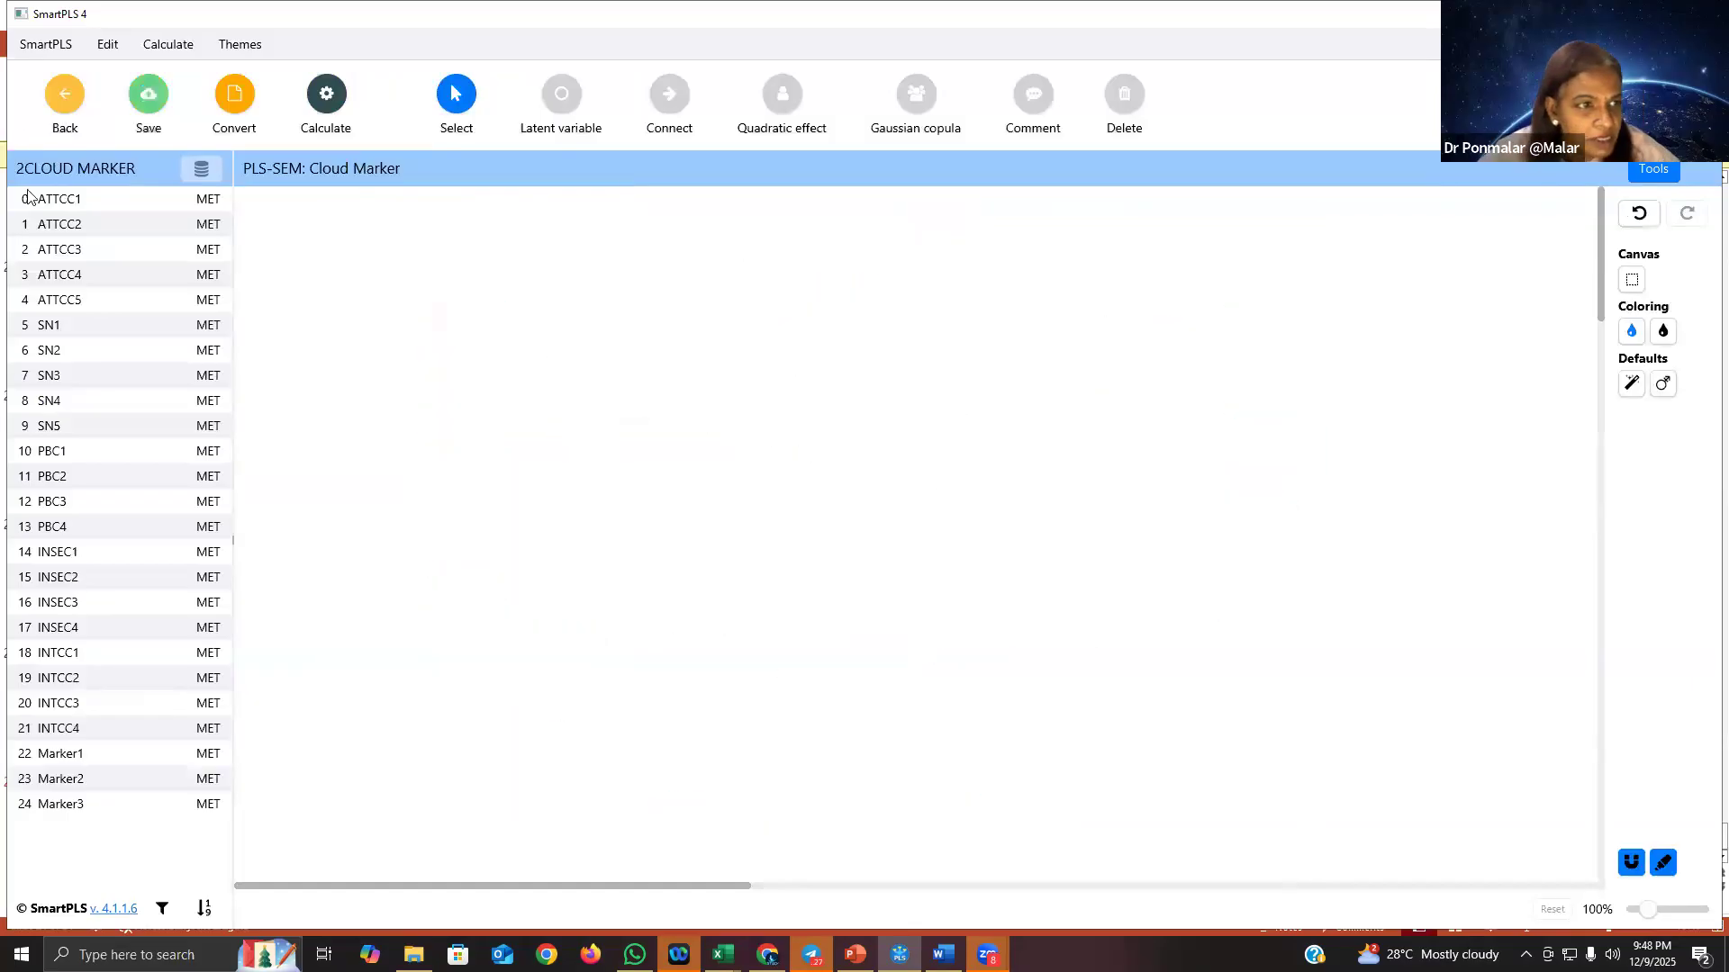
Step: Create the ATTCC construct from indicators ATTCC1 to ATTCC5 in the canvas's upper left area and align its indicators to the left
click(81, 200)
shift+click(89, 302)
drag(90, 247, 491, 268)
key(Return)
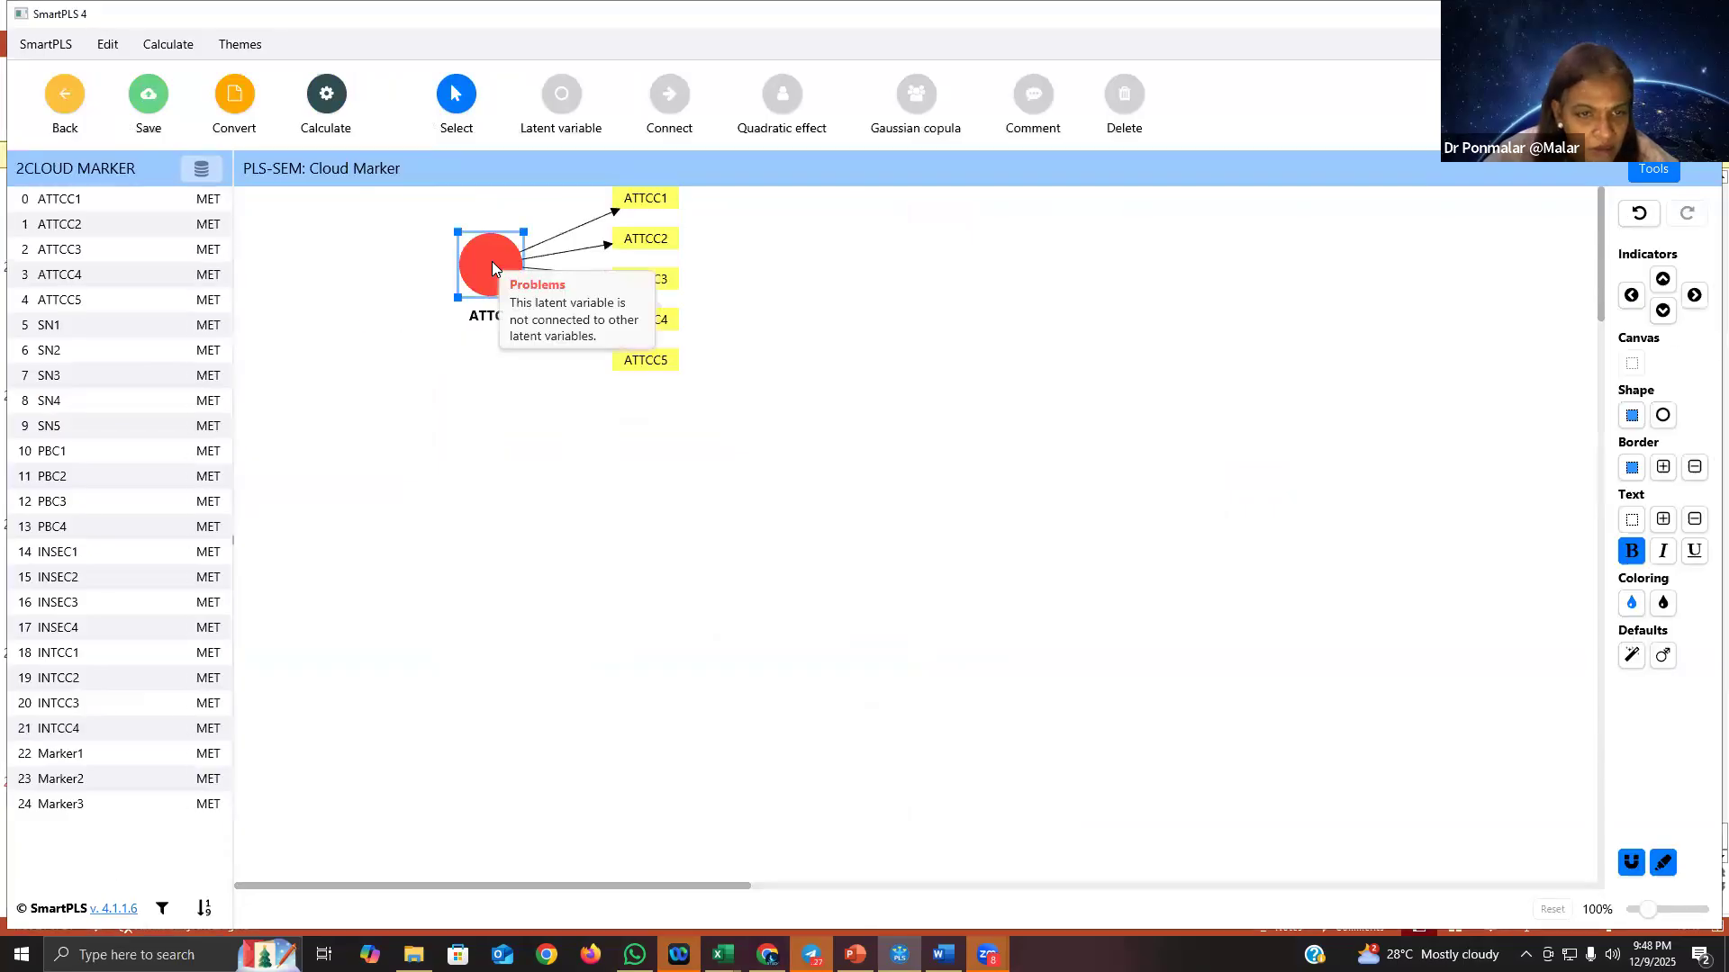
right_click(492, 264)
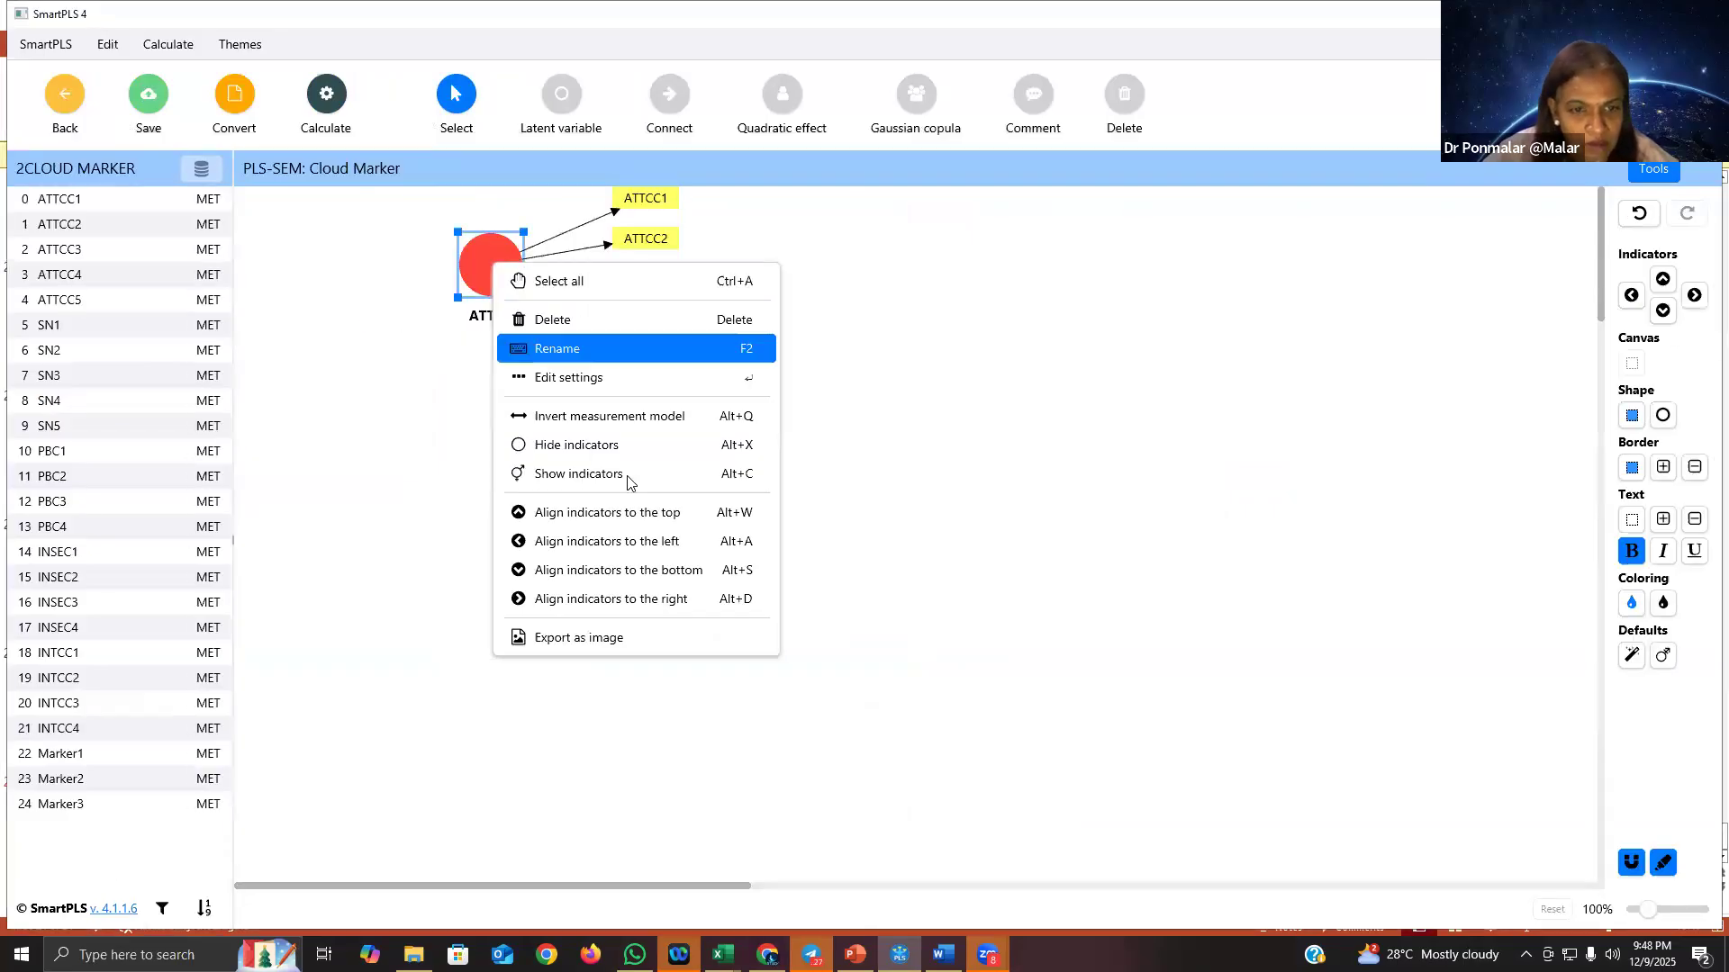
click(668, 543)
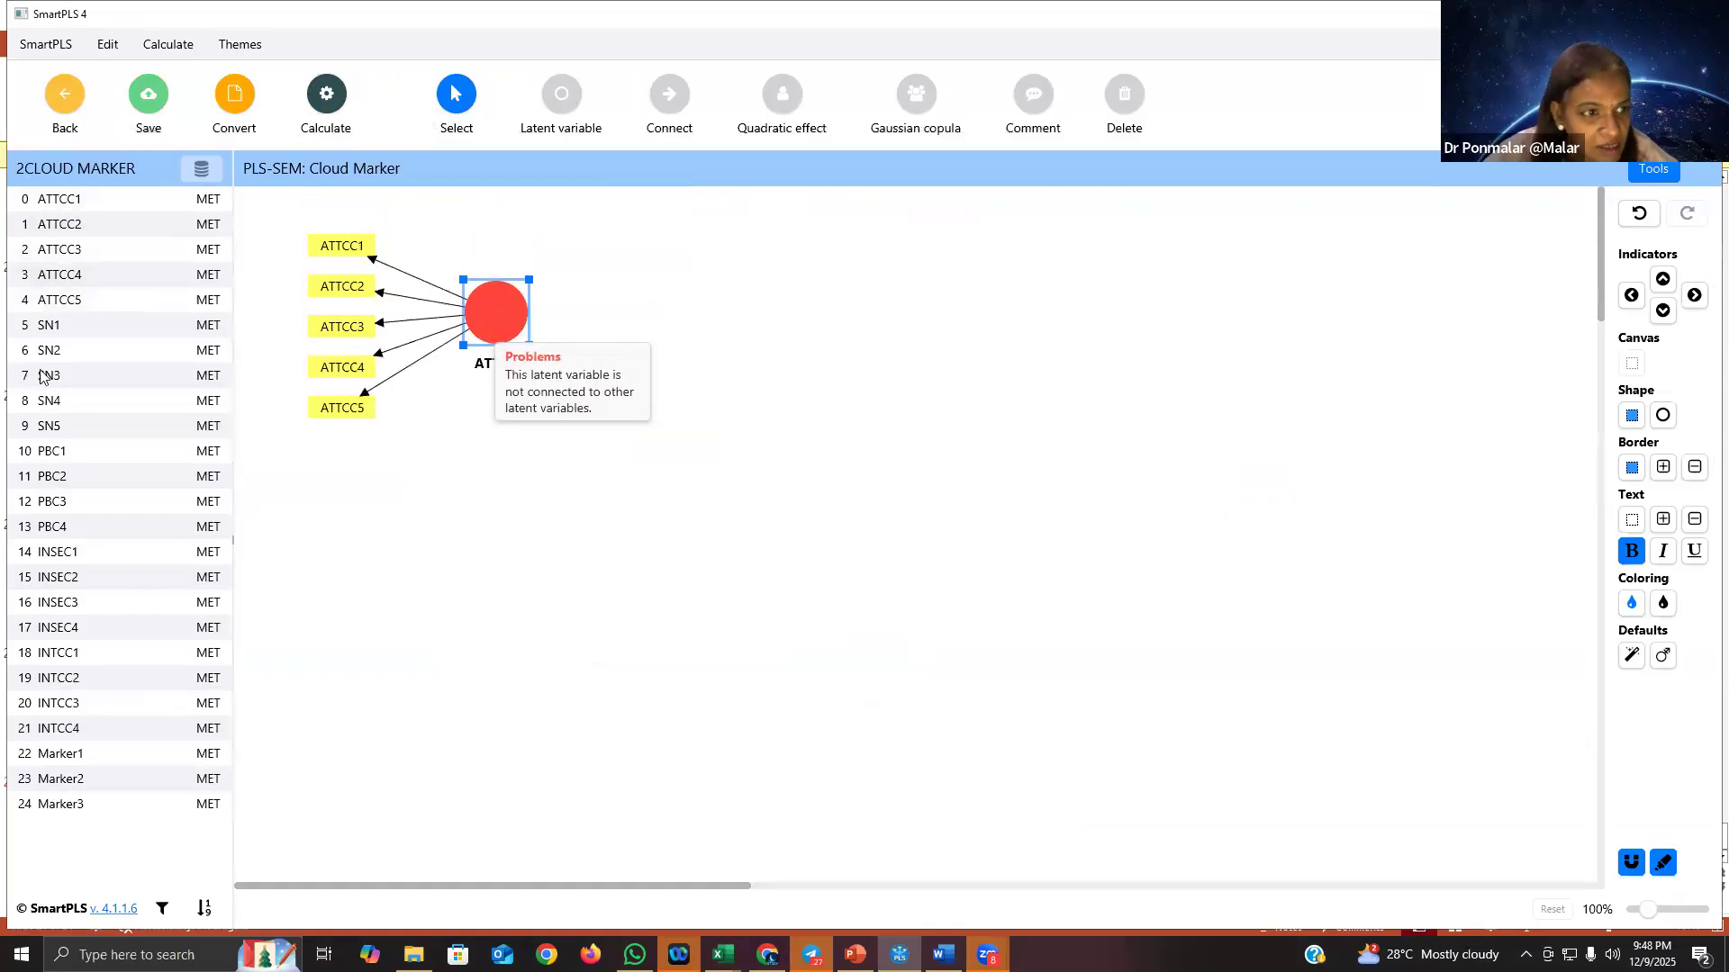
Step: Create the SN construct from indicators SN1 to SN5 below ATTCC, with its indicators aligned to the left
click(72, 332)
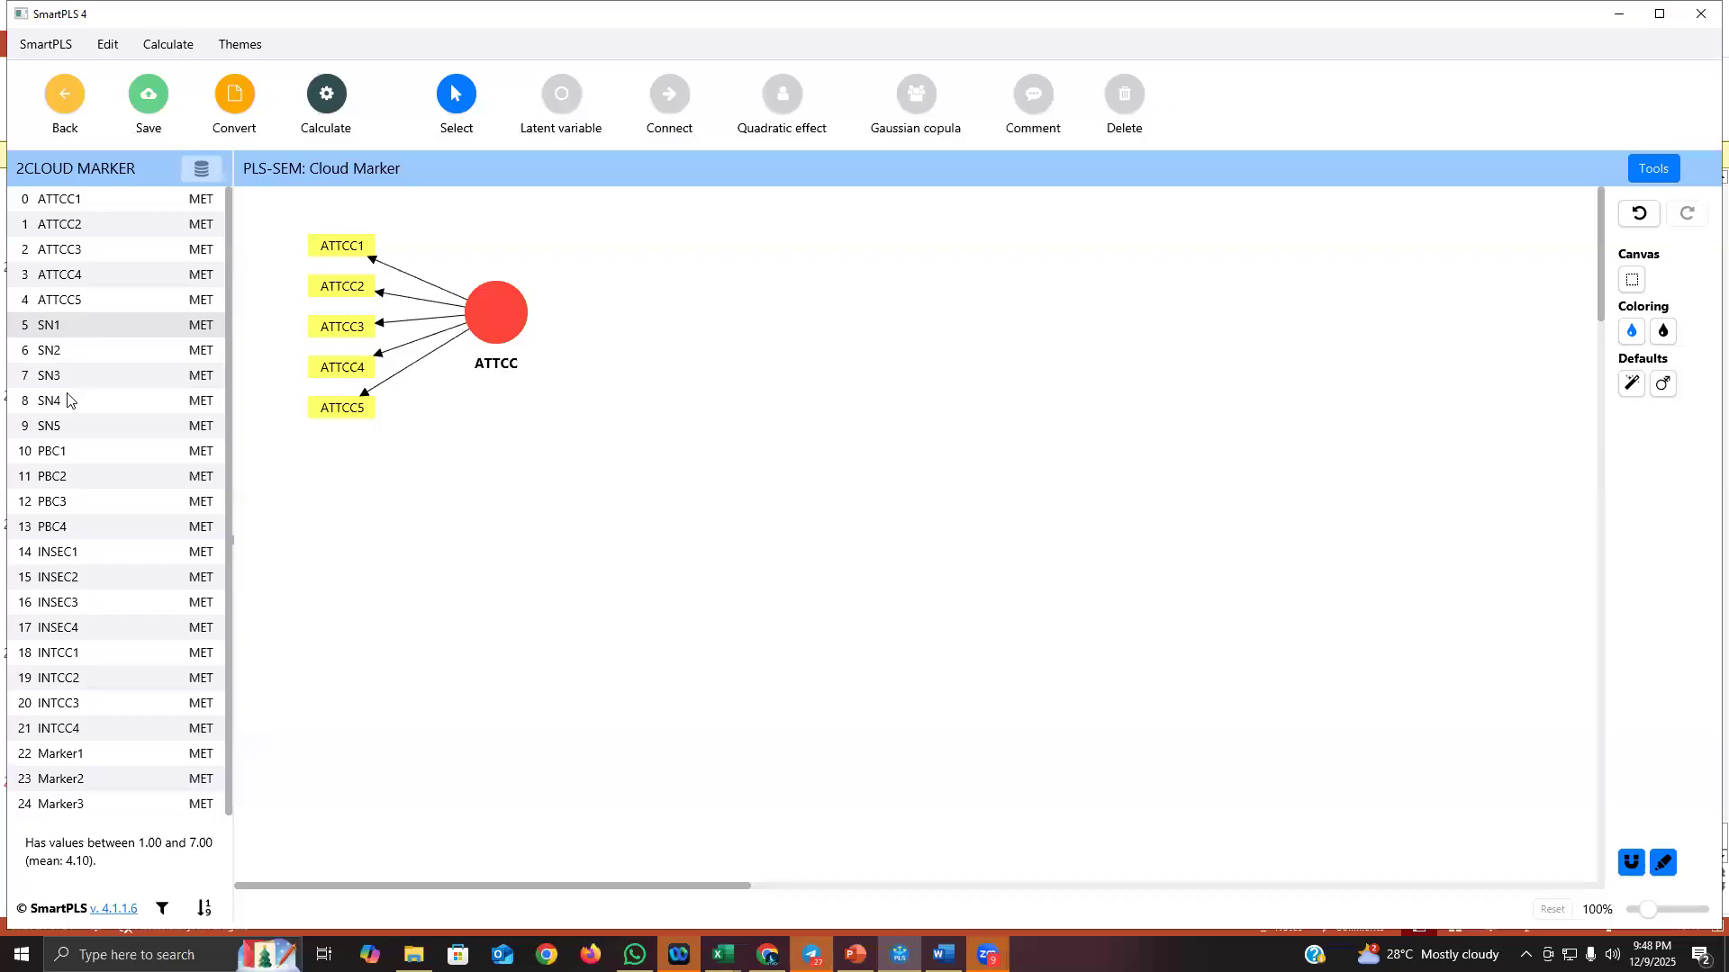
shift+click(58, 432)
drag(126, 434, 401, 511)
key(Return)
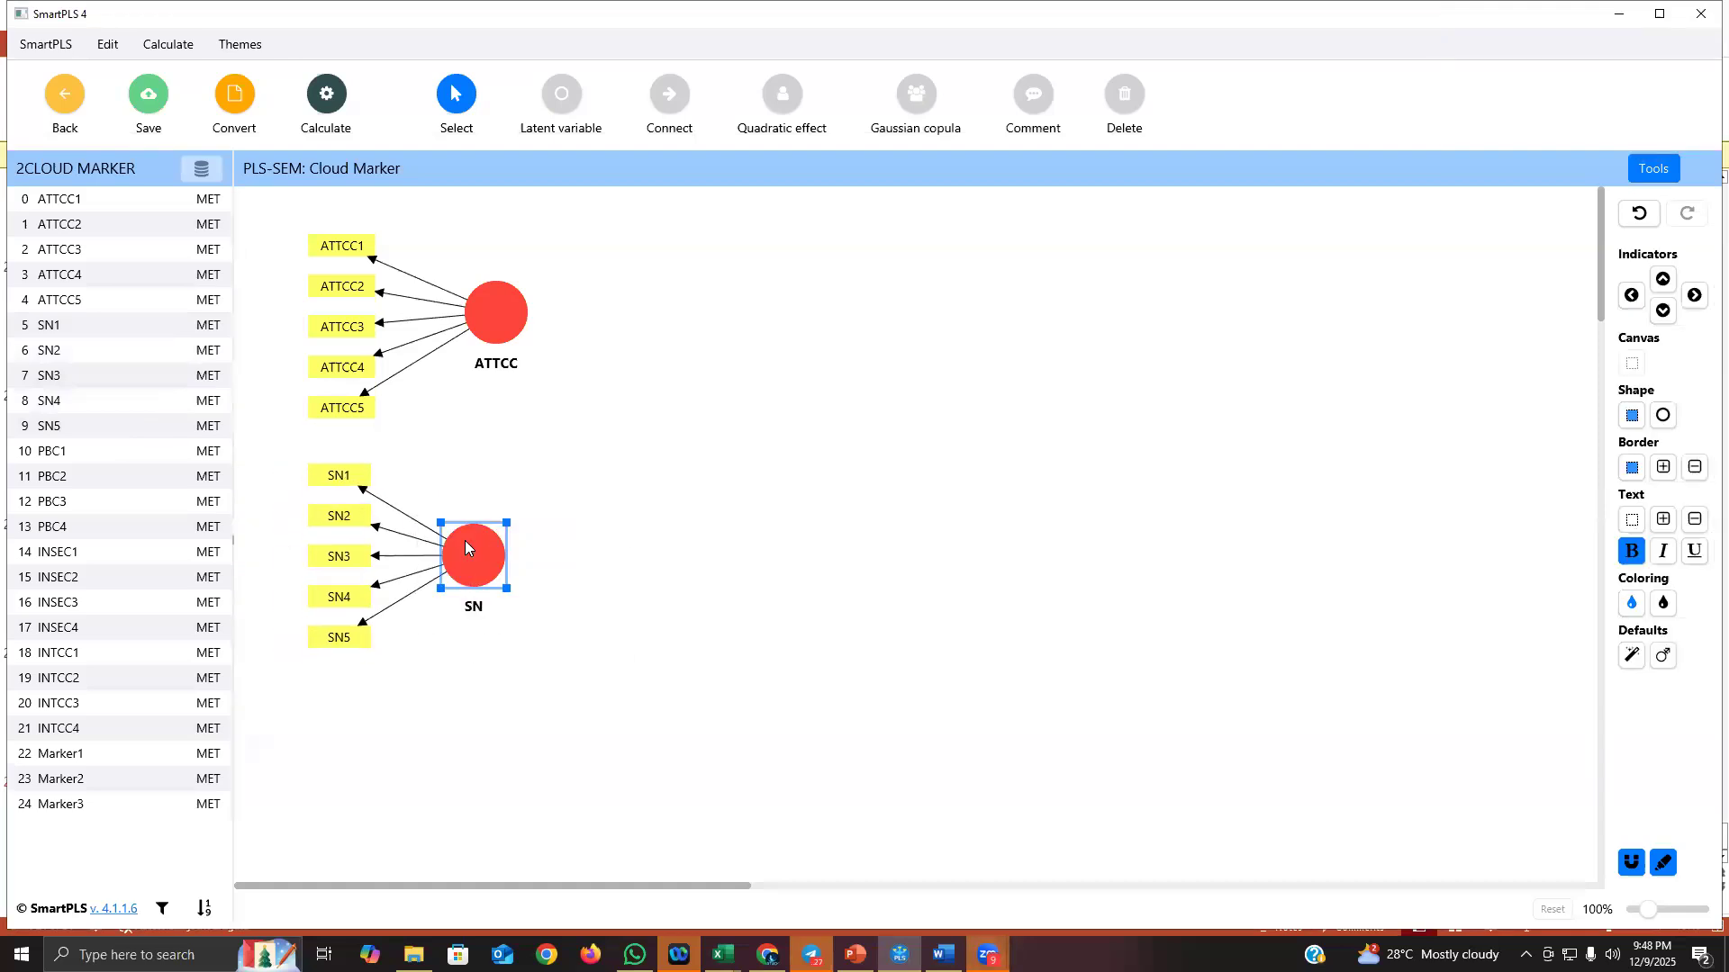
Step: Create the INSEC construct from indicators INSEC1 to INSEC4, align its indicators to the left, and place it to the lower right of SN
click(66, 561)
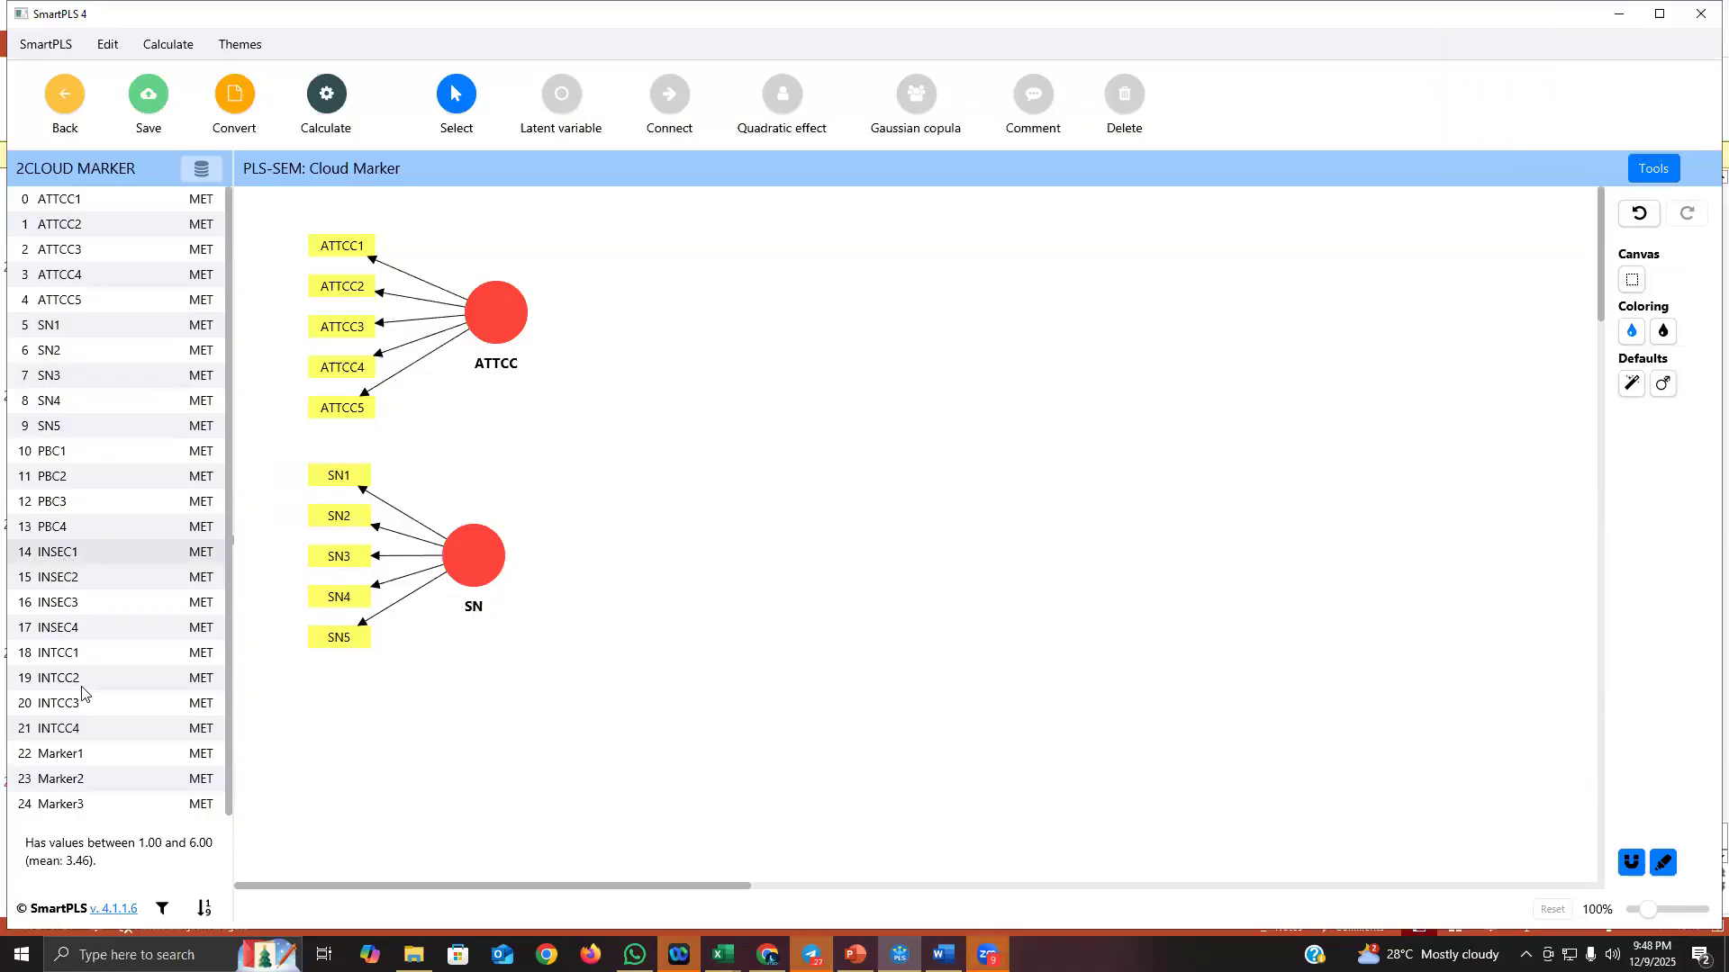
shift+click(59, 638)
drag(60, 637, 748, 739)
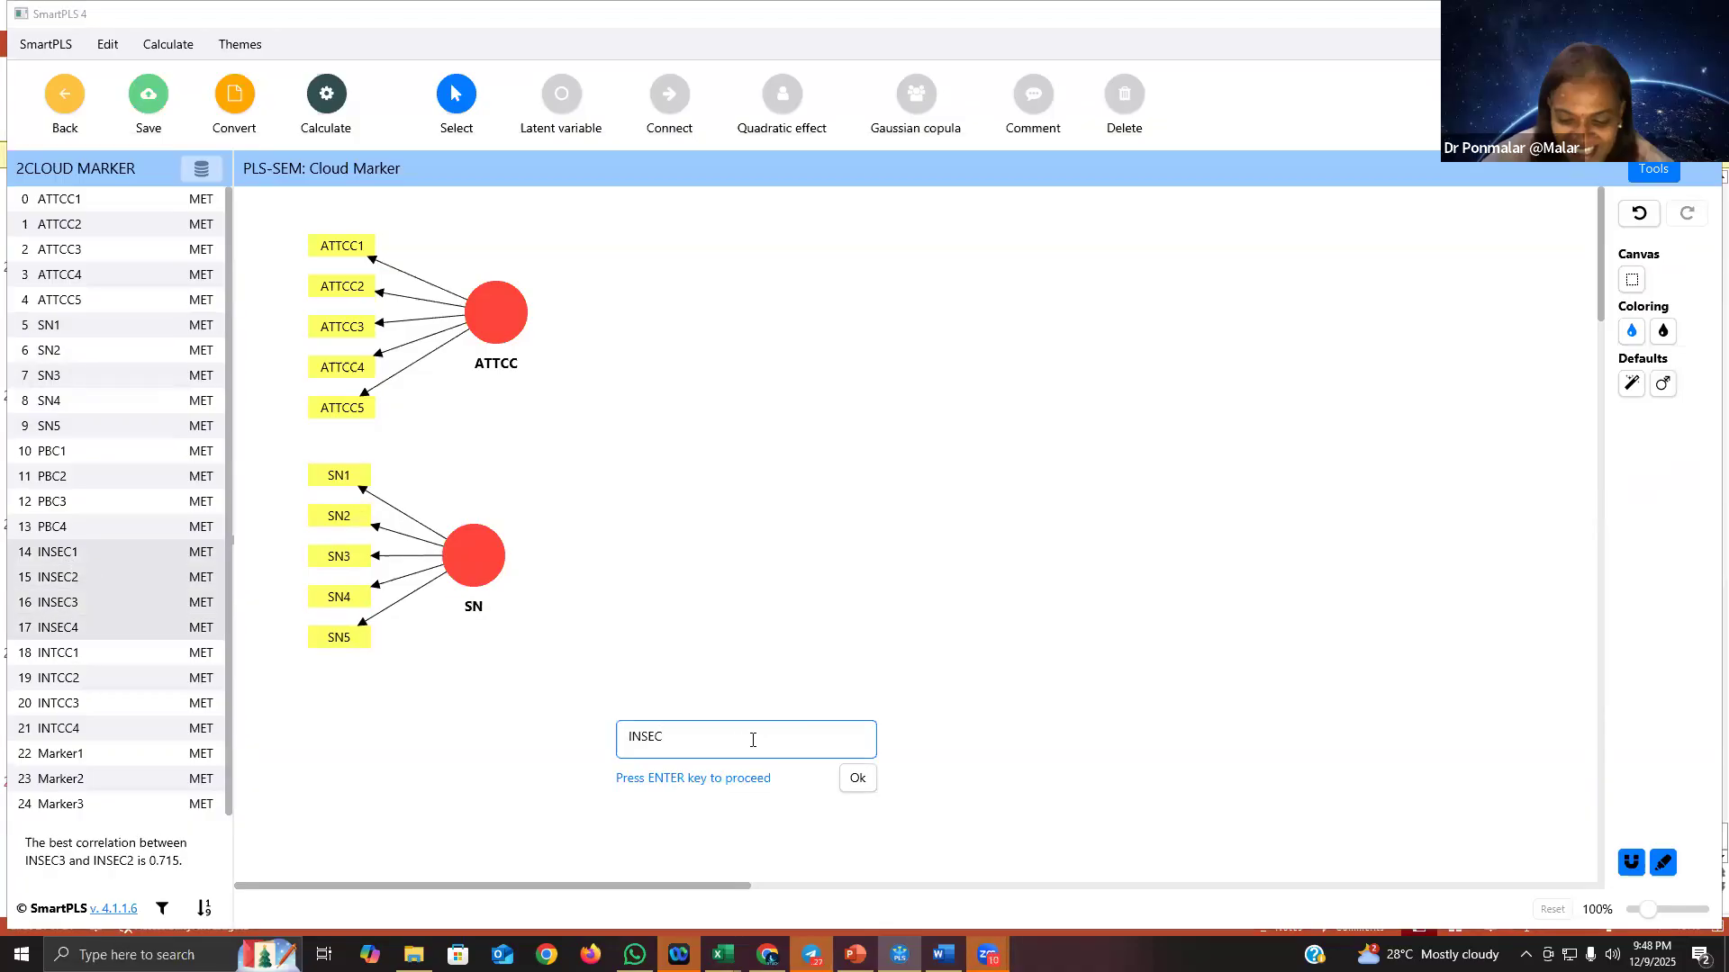
key(Return)
click(764, 714)
right_click(763, 714)
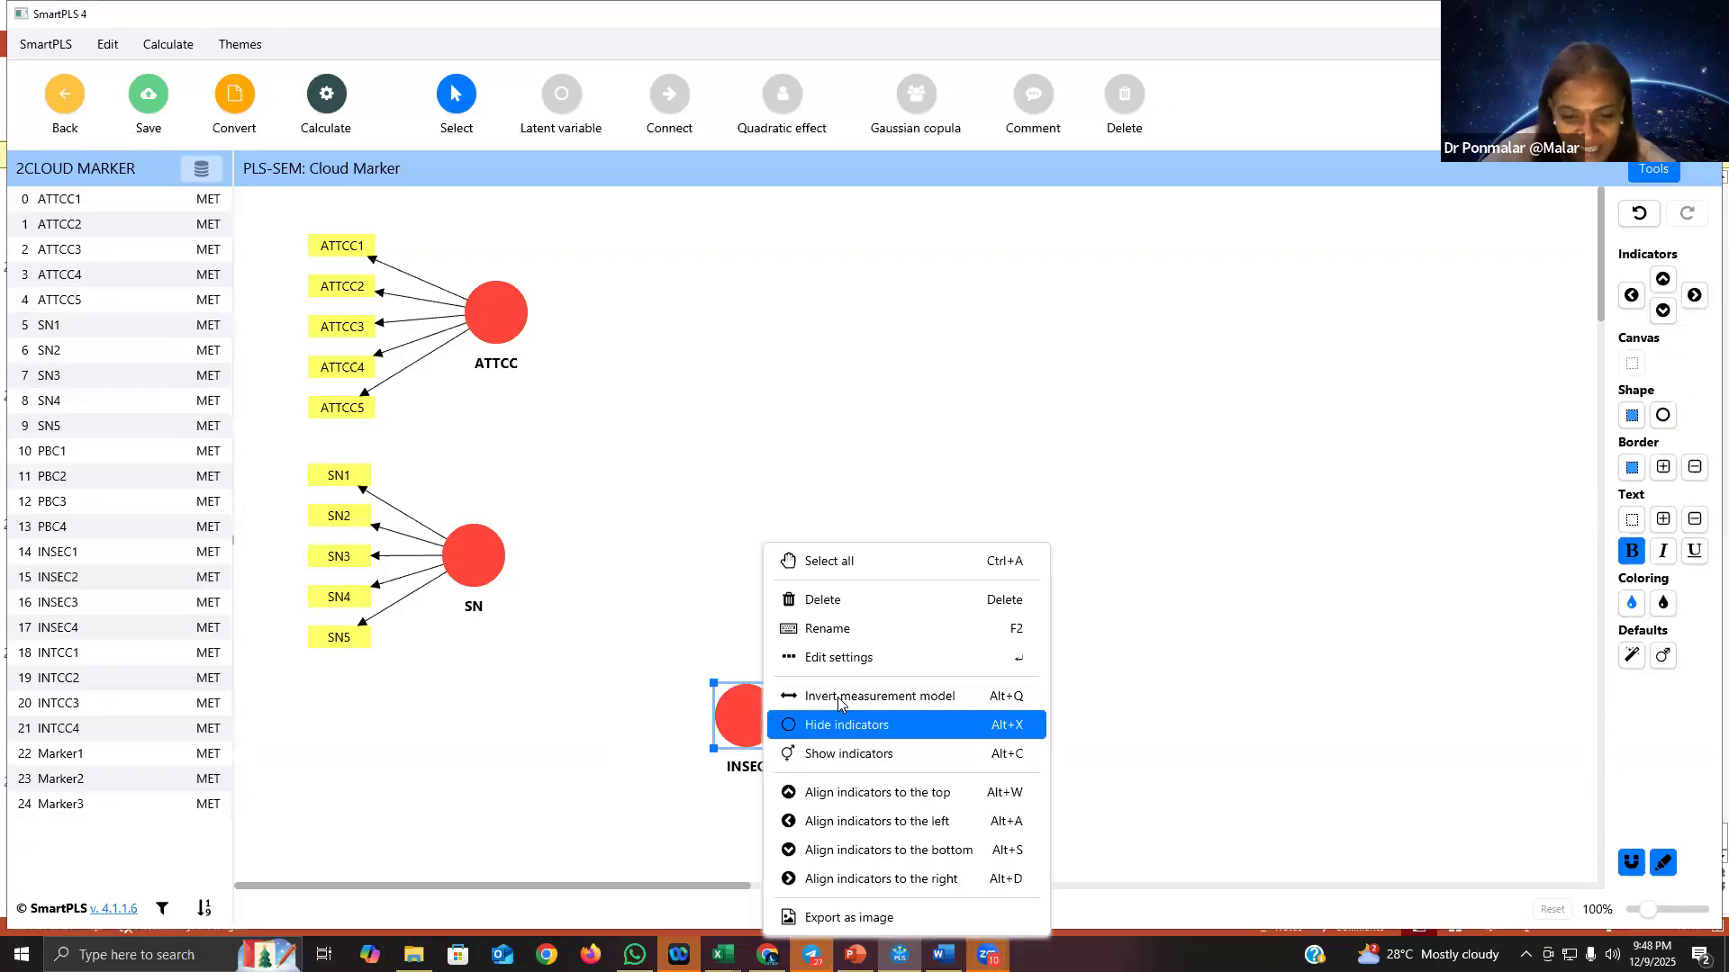
click(914, 825)
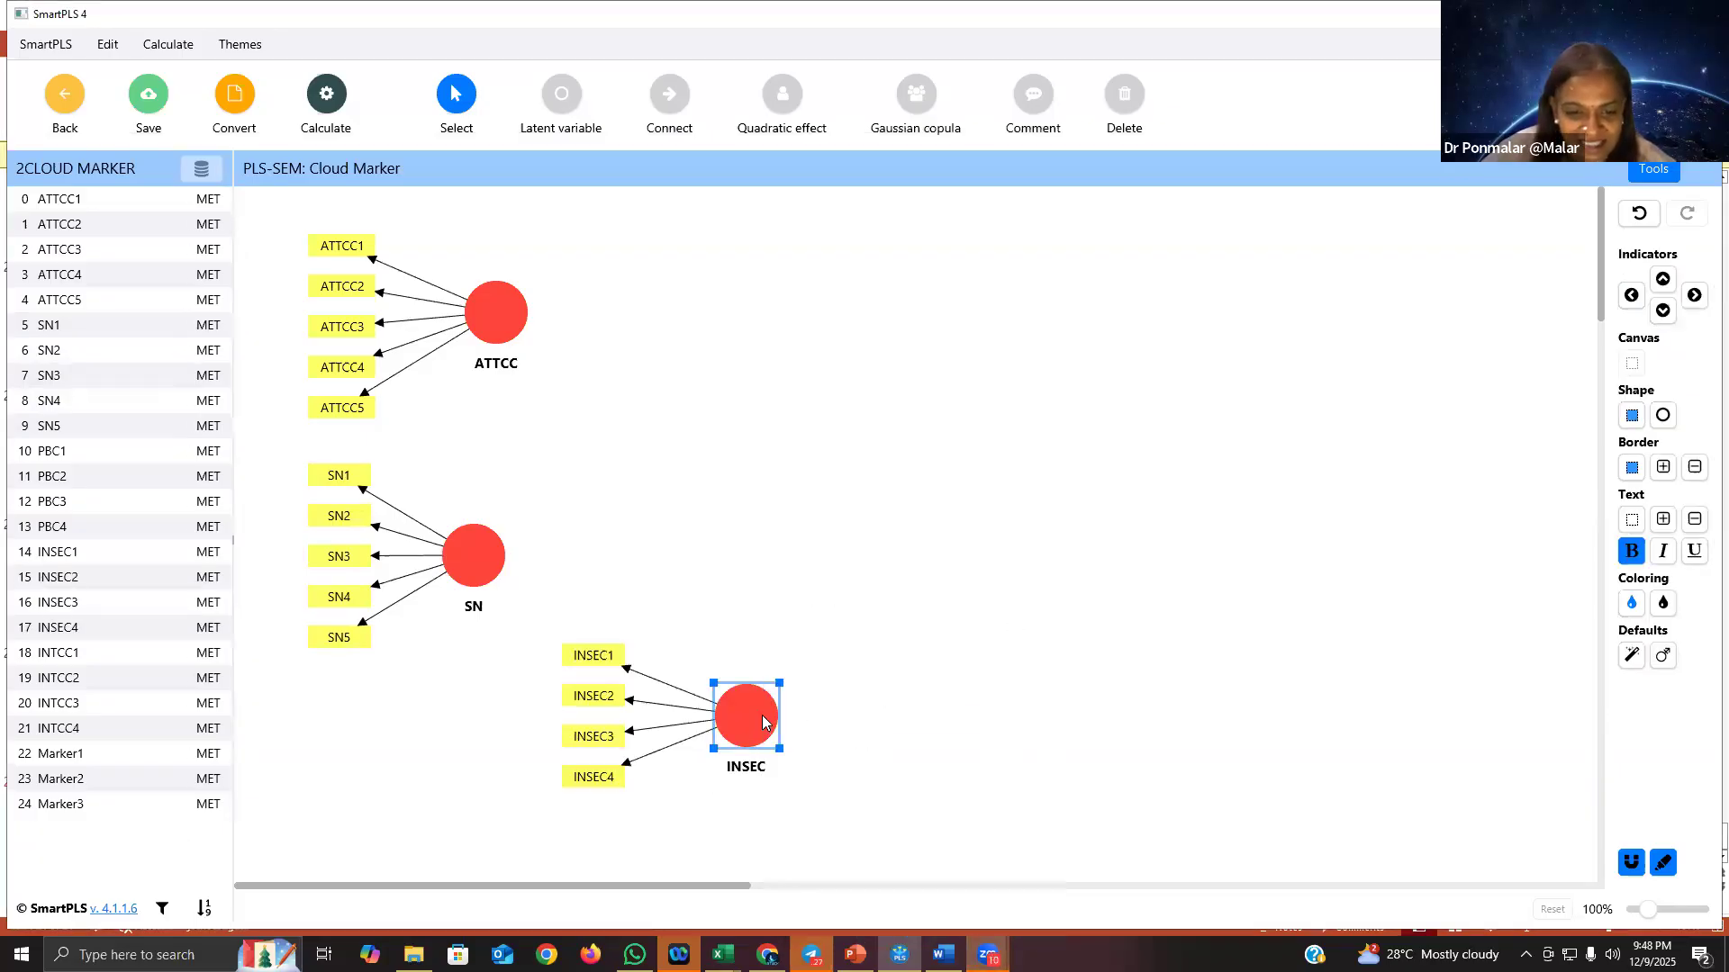
drag(764, 720, 779, 643)
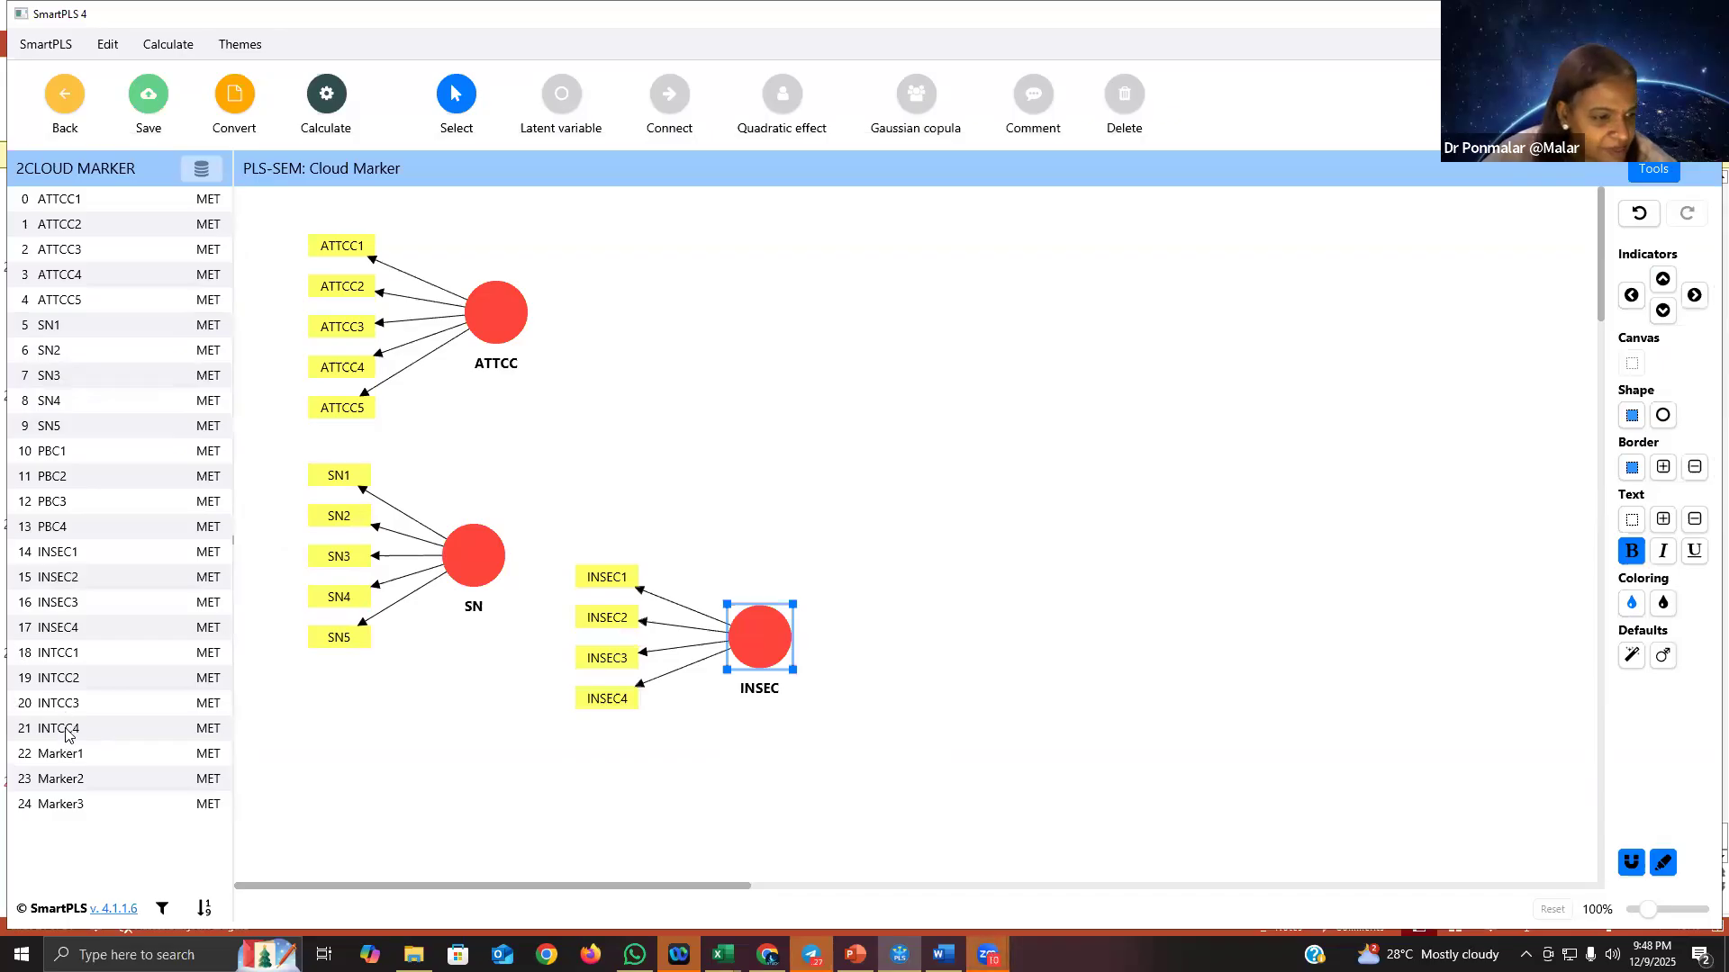
Step: Create the INTCC construct from indicators INTCC1 to INTCC4 to the right of the other constructs, above the level of INSEC
click(56, 660)
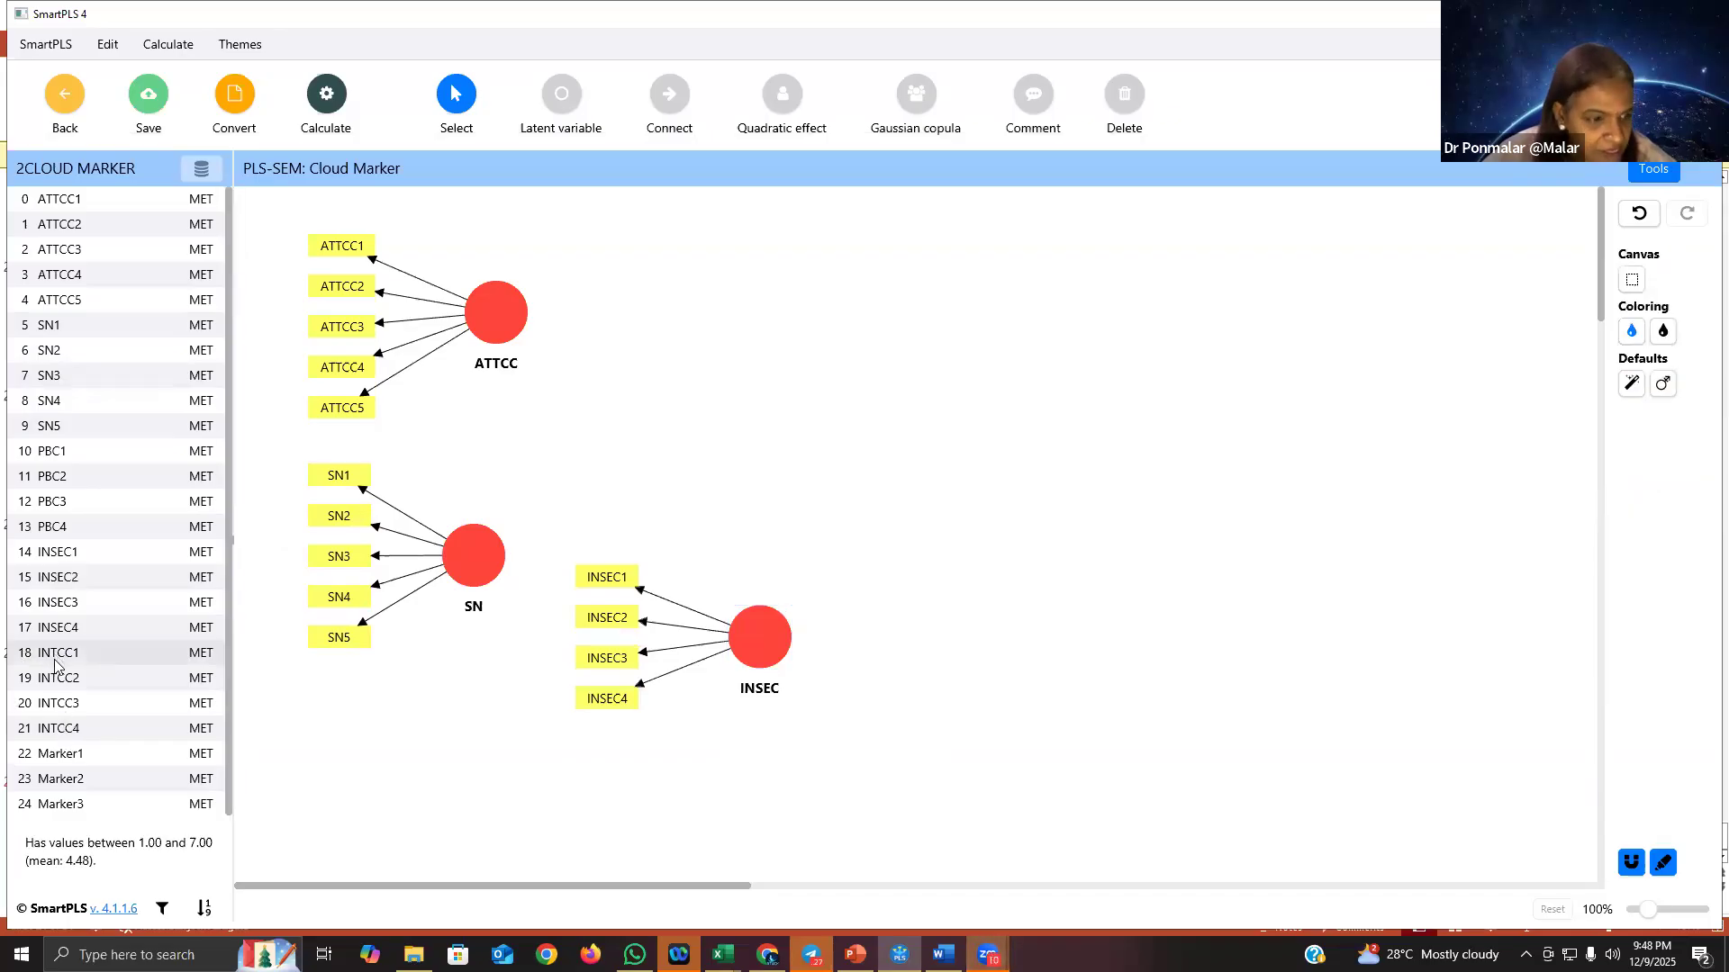
shift+click(72, 734)
drag(72, 734, 1007, 448)
key(Return)
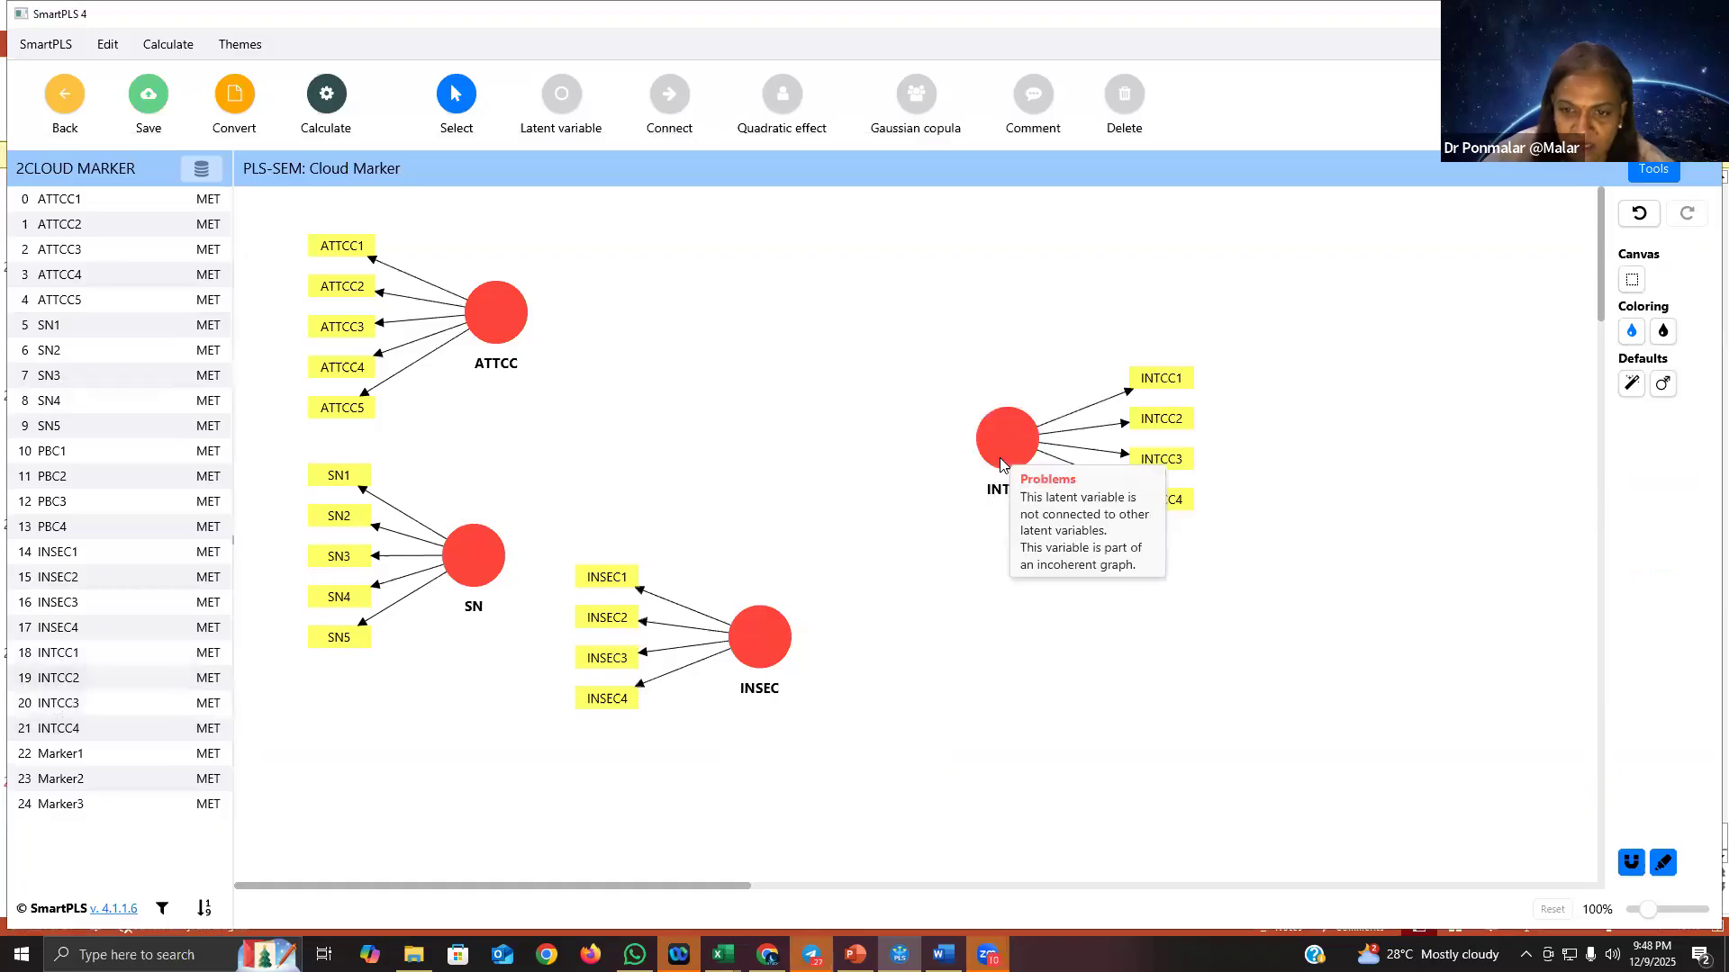
Step: Connect ATTCC, SN and INSEC to INTCC with structural paths pointing to INTCC
click(669, 93)
drag(496, 313, 1003, 438)
drag(473, 556, 1005, 441)
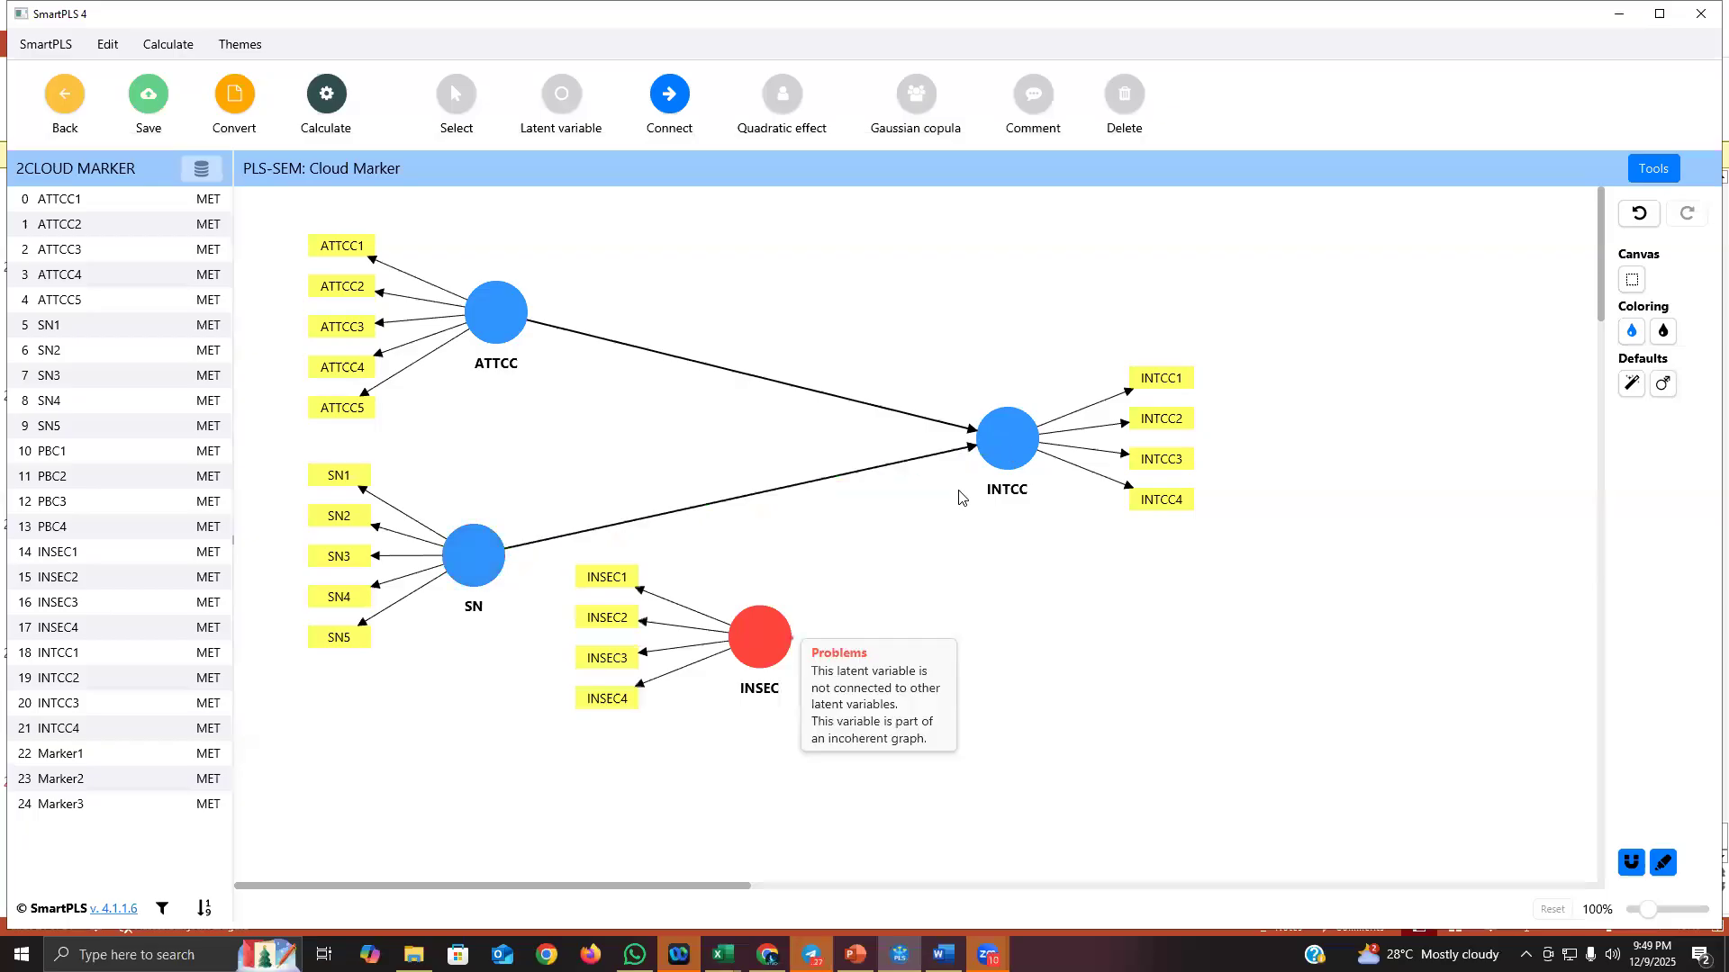
drag(759, 637, 1007, 439)
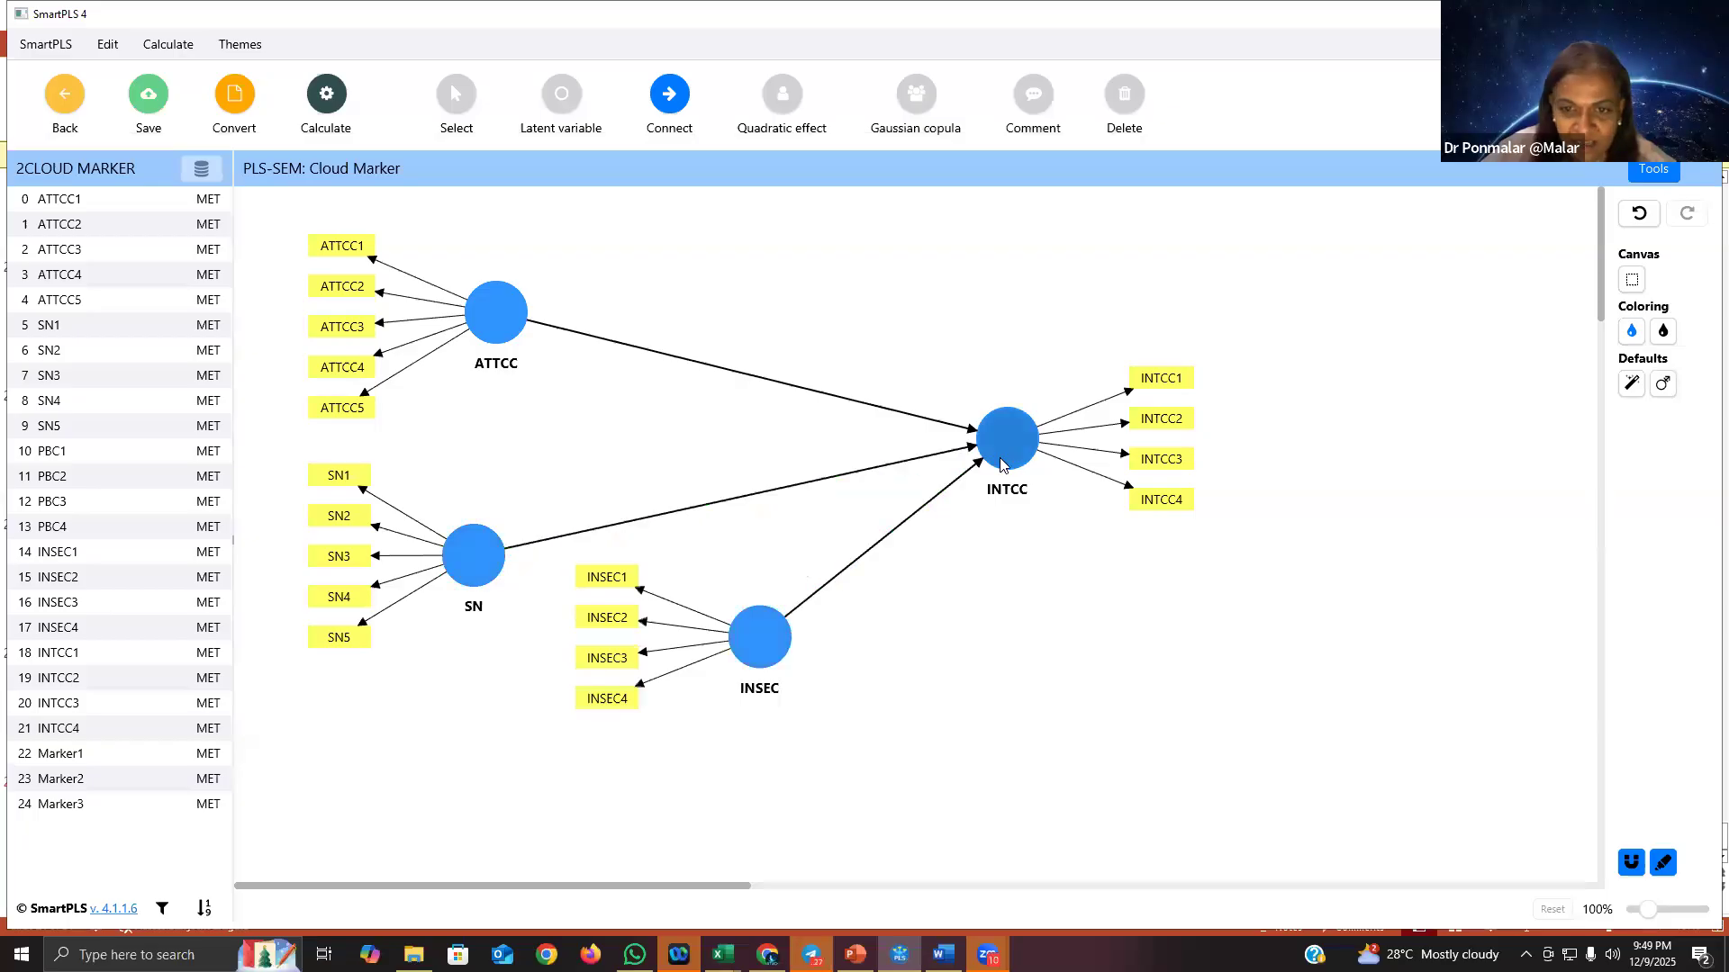
Step: Calculate the model with the PLS-SEM algorithm, review the construct reliability and validity overview, and return to the model
click(326, 93)
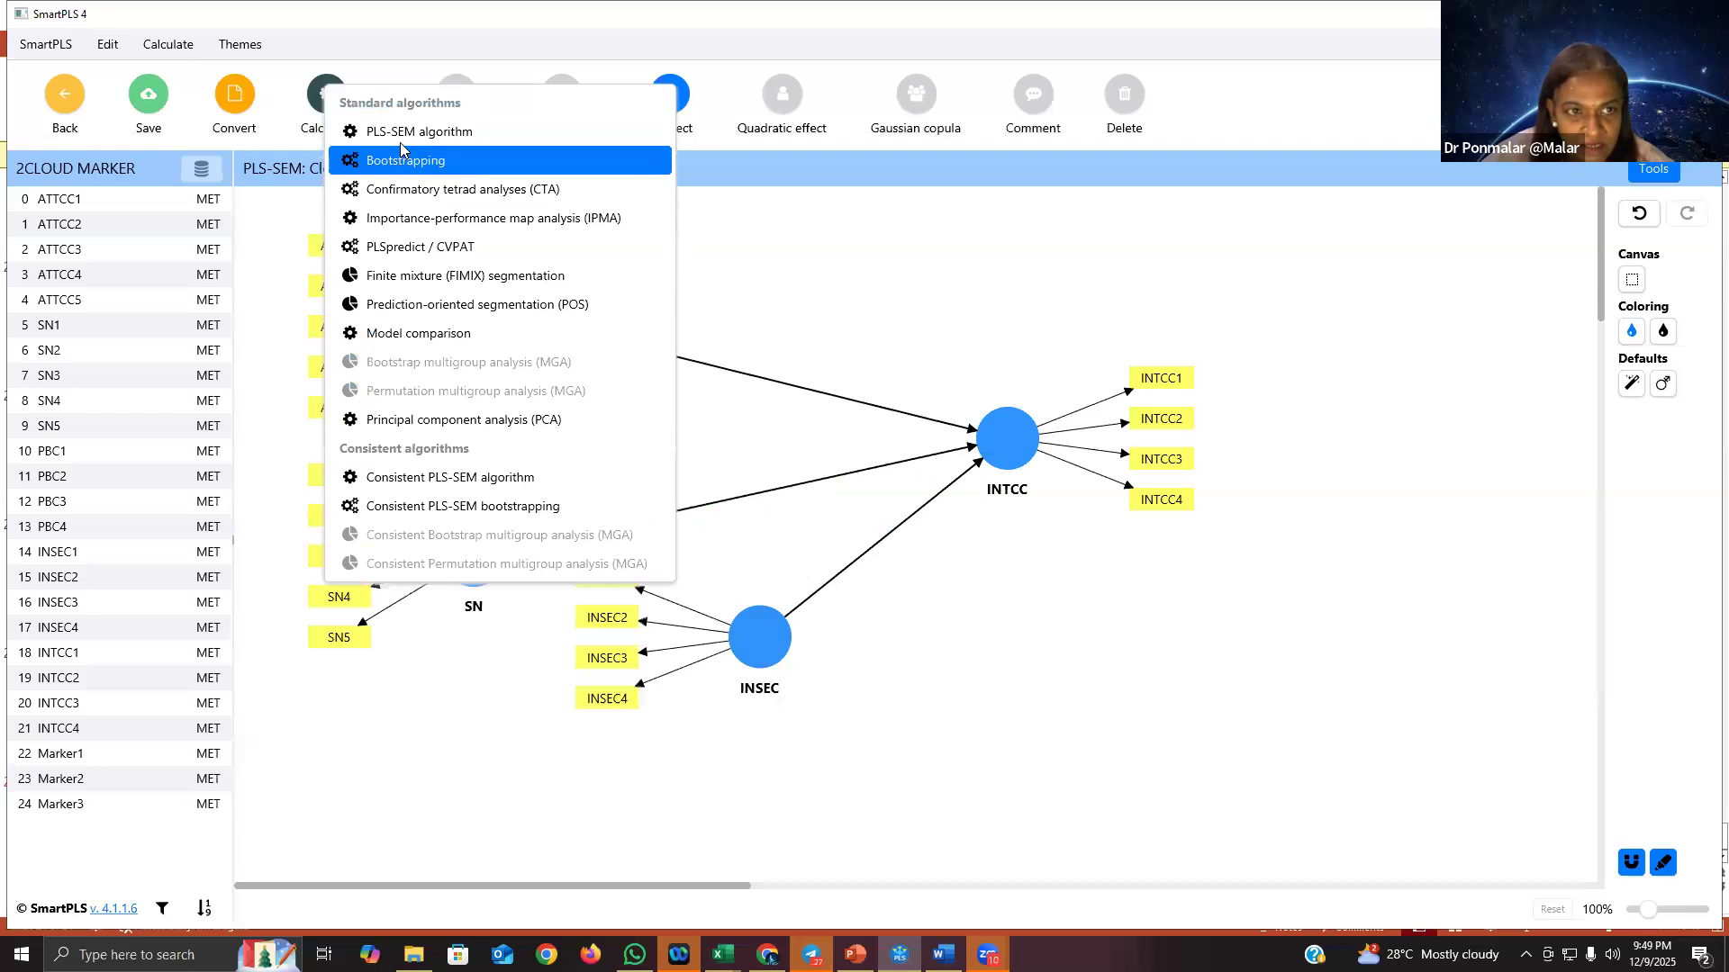
click(403, 135)
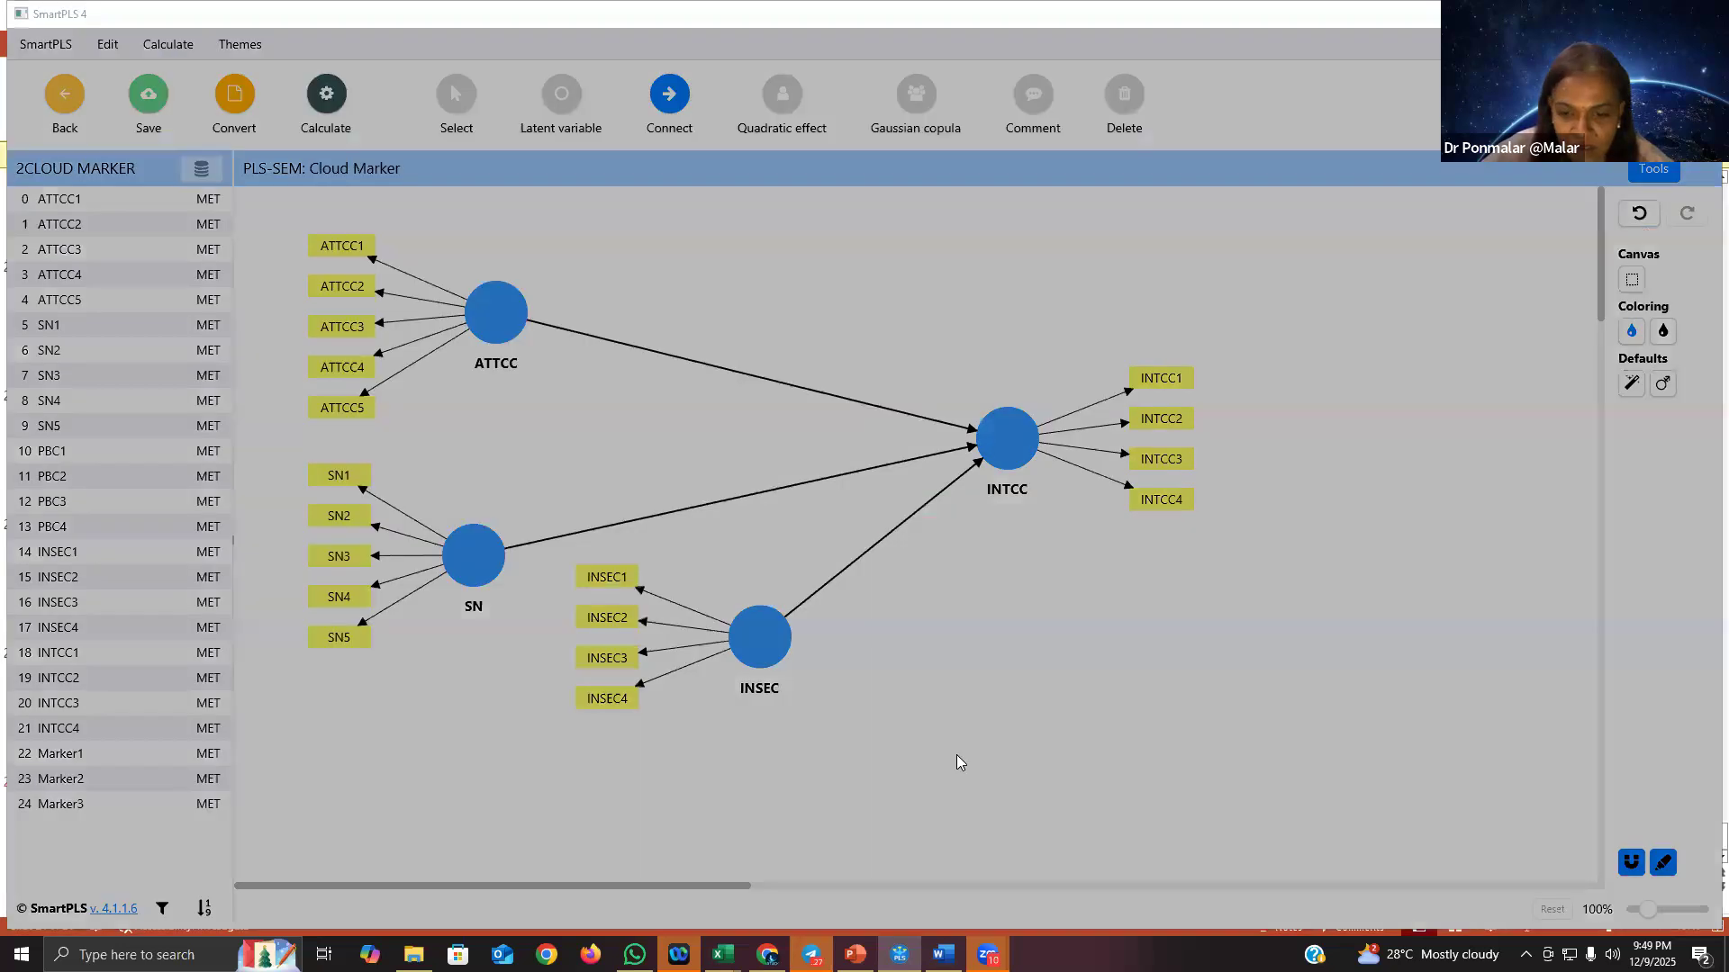
click(1000, 765)
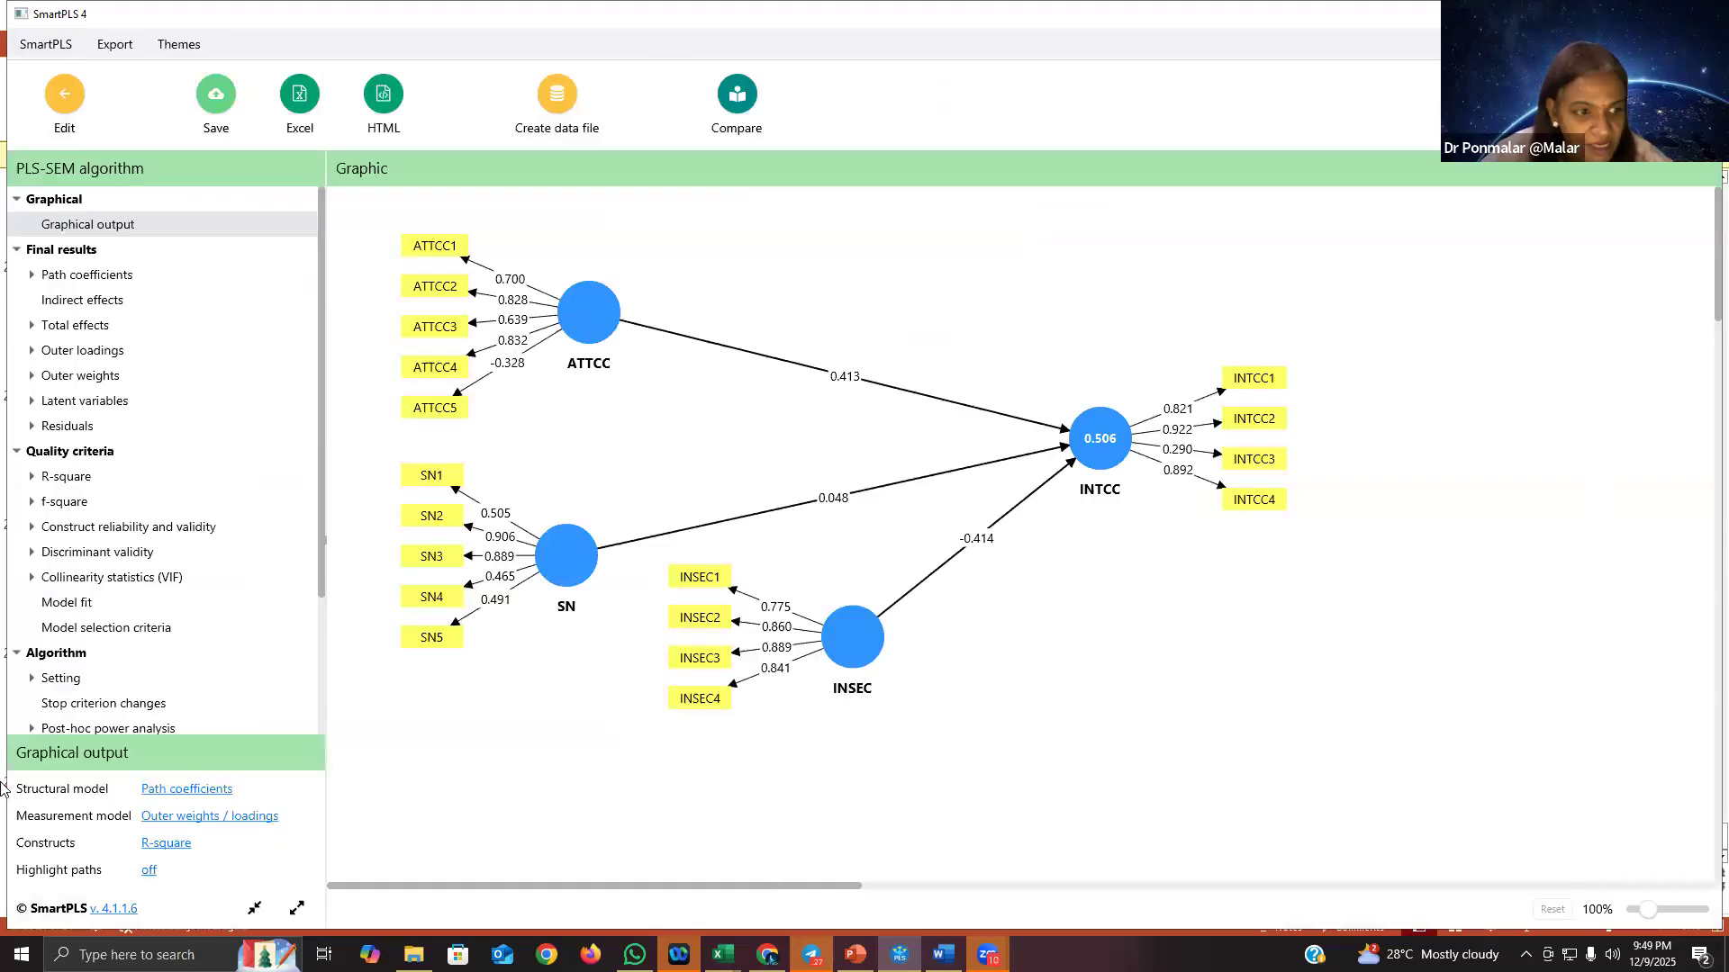
click(99, 532)
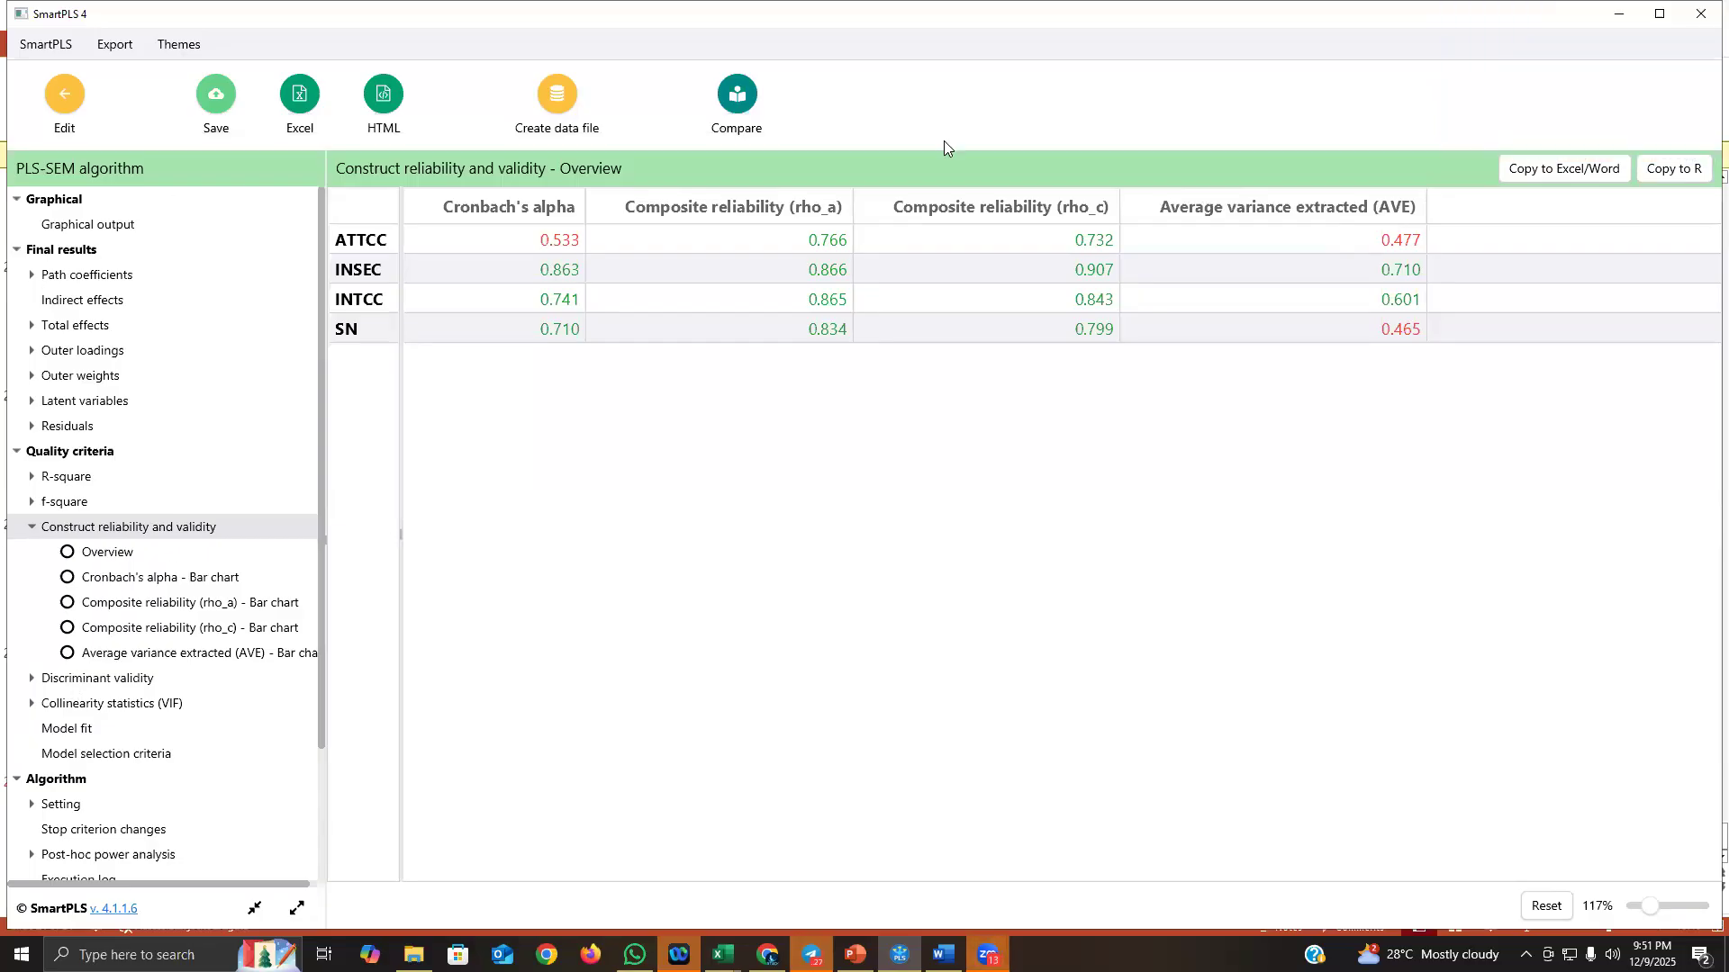
click(58, 95)
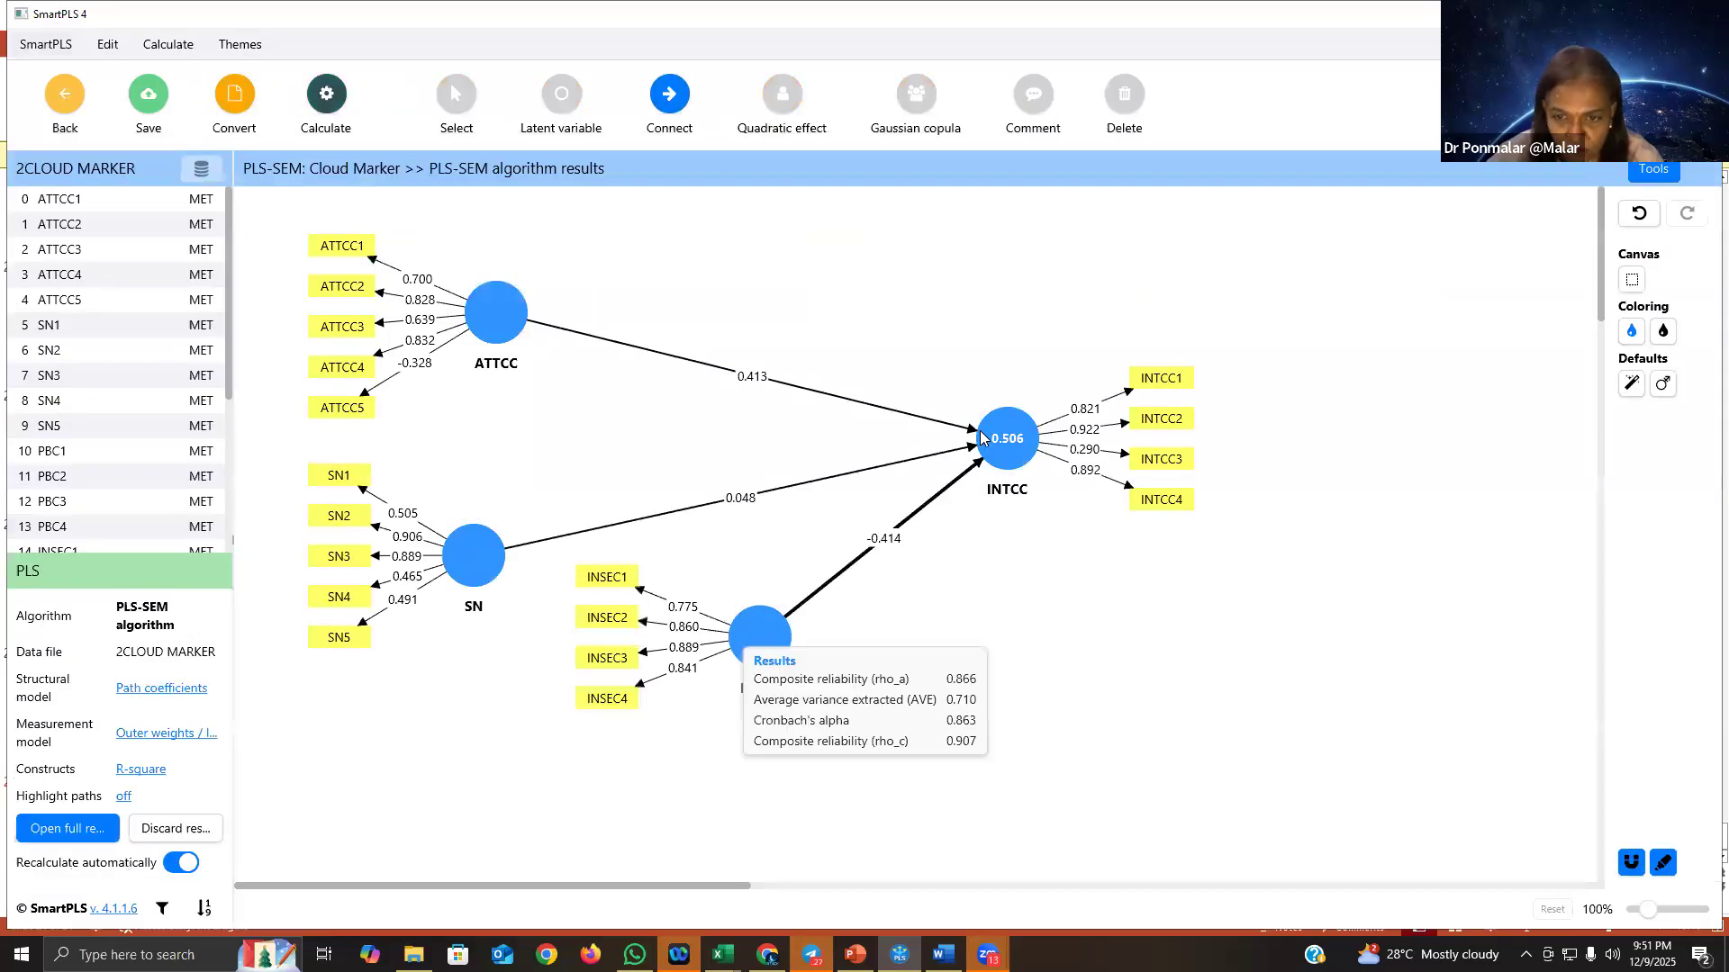
Step: Cancel closing the model and delete indicator ATTCC5 from the ATTCC construct
mouse_move(497, 310)
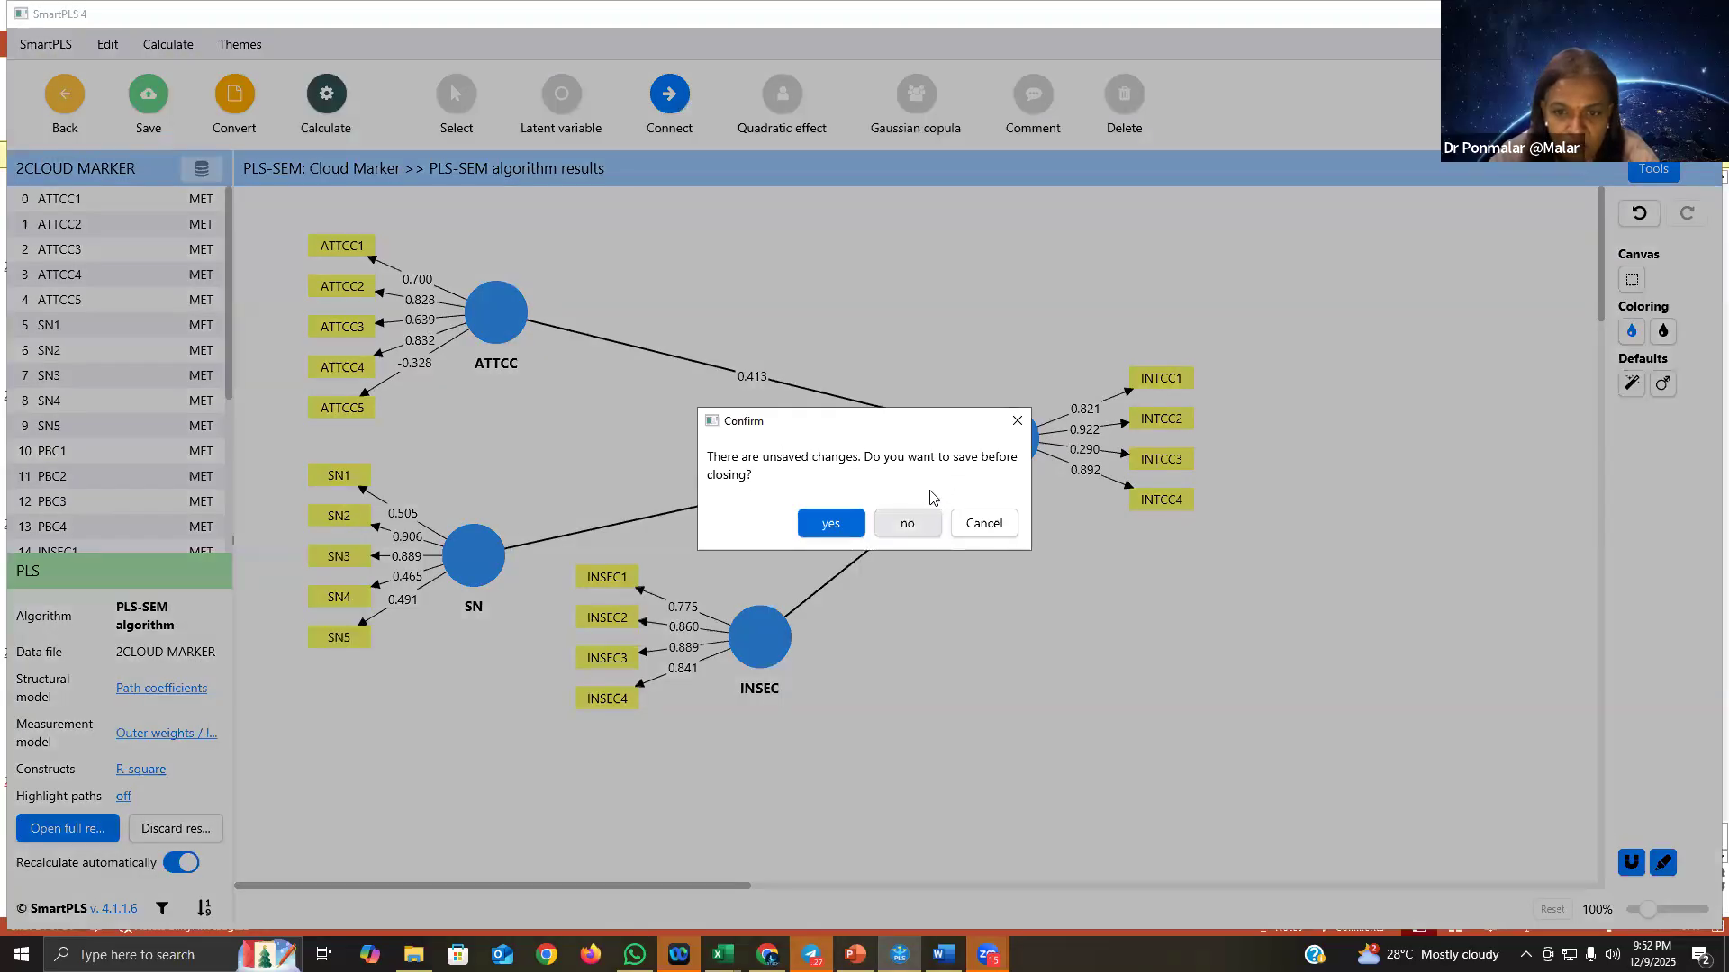
click(1000, 528)
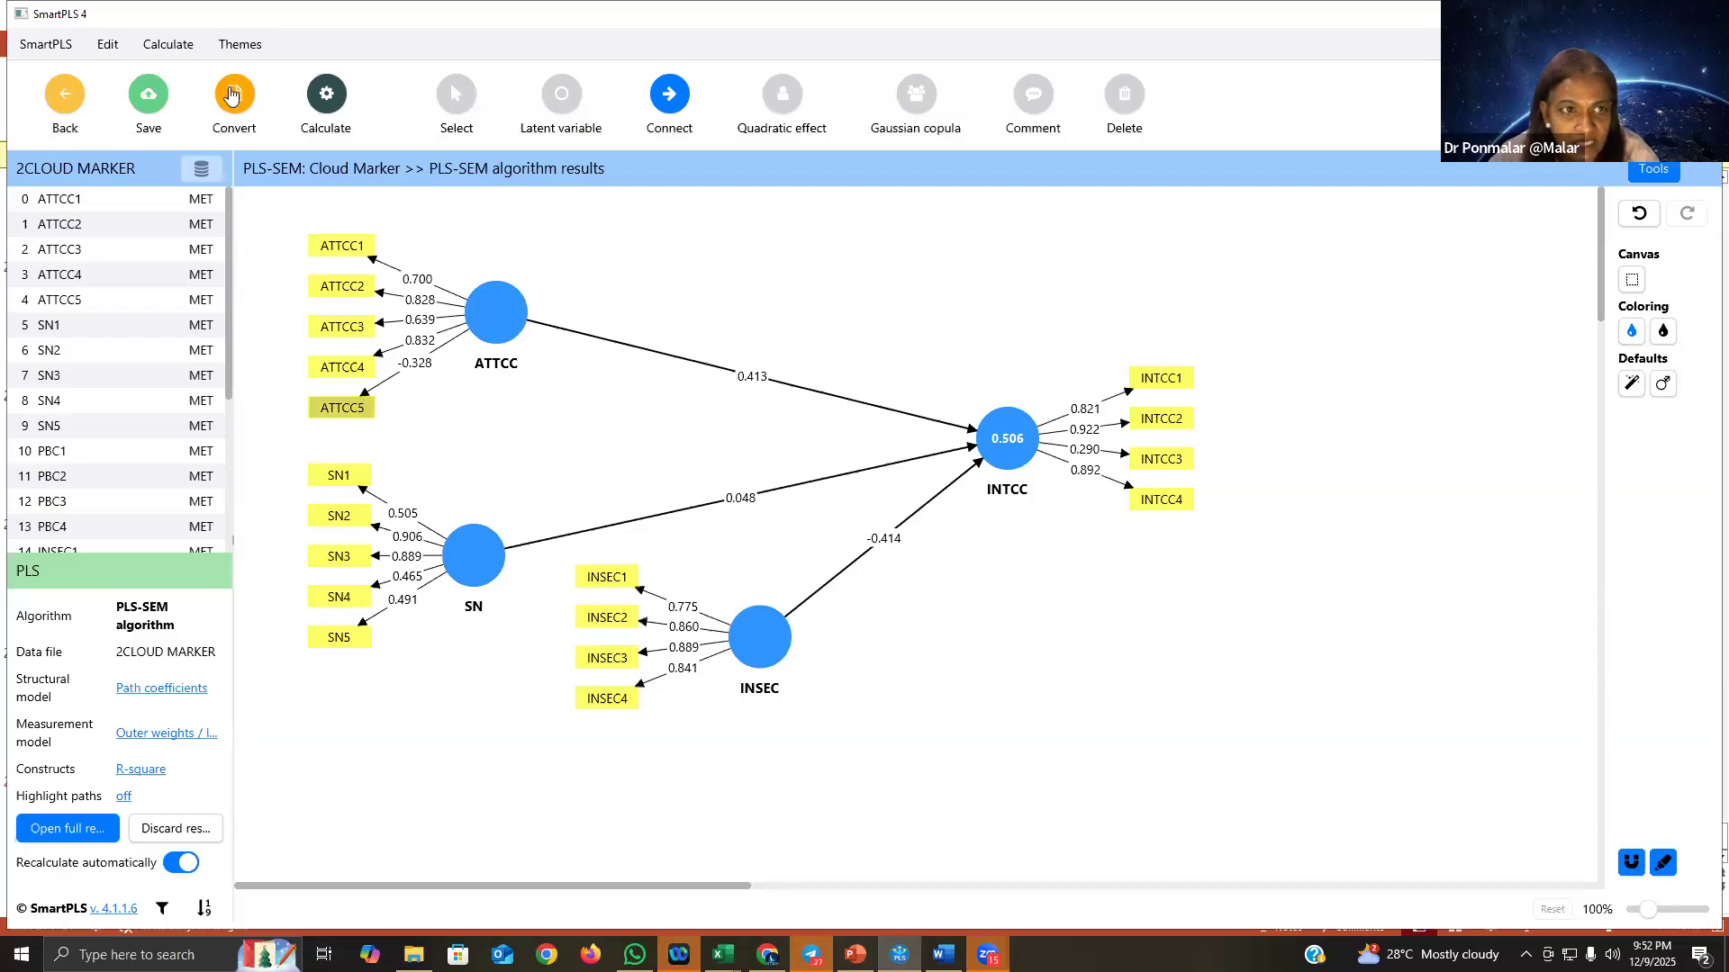
click(456, 95)
click(359, 416)
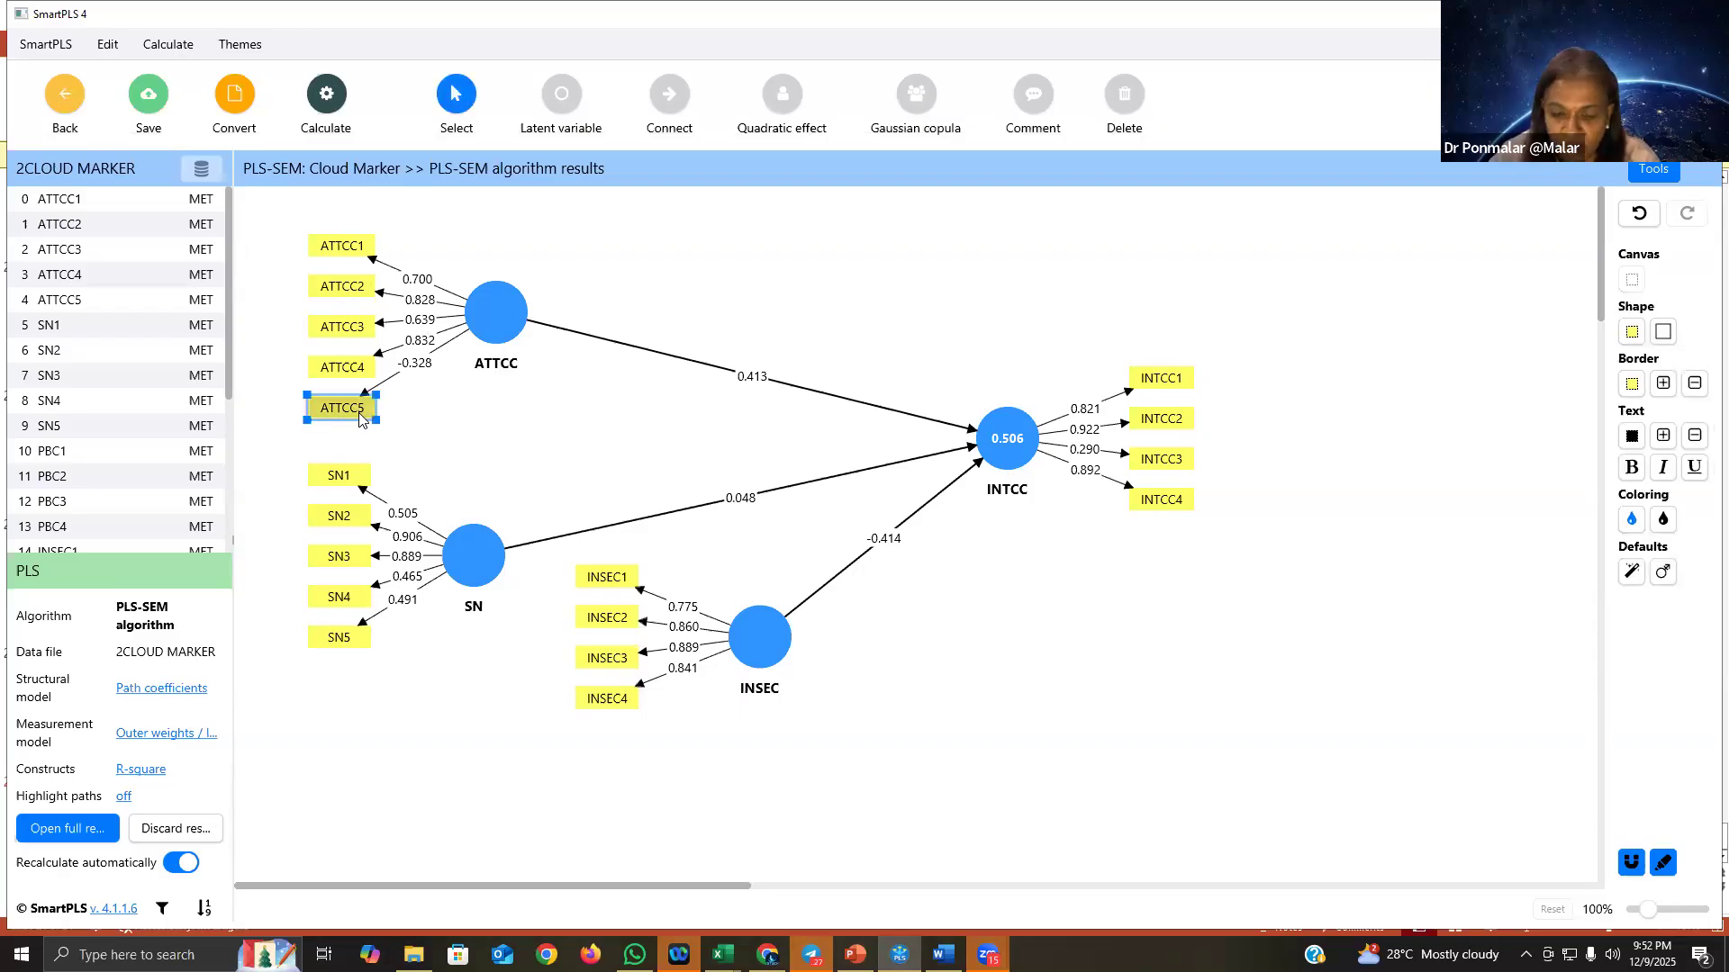
key(Delete)
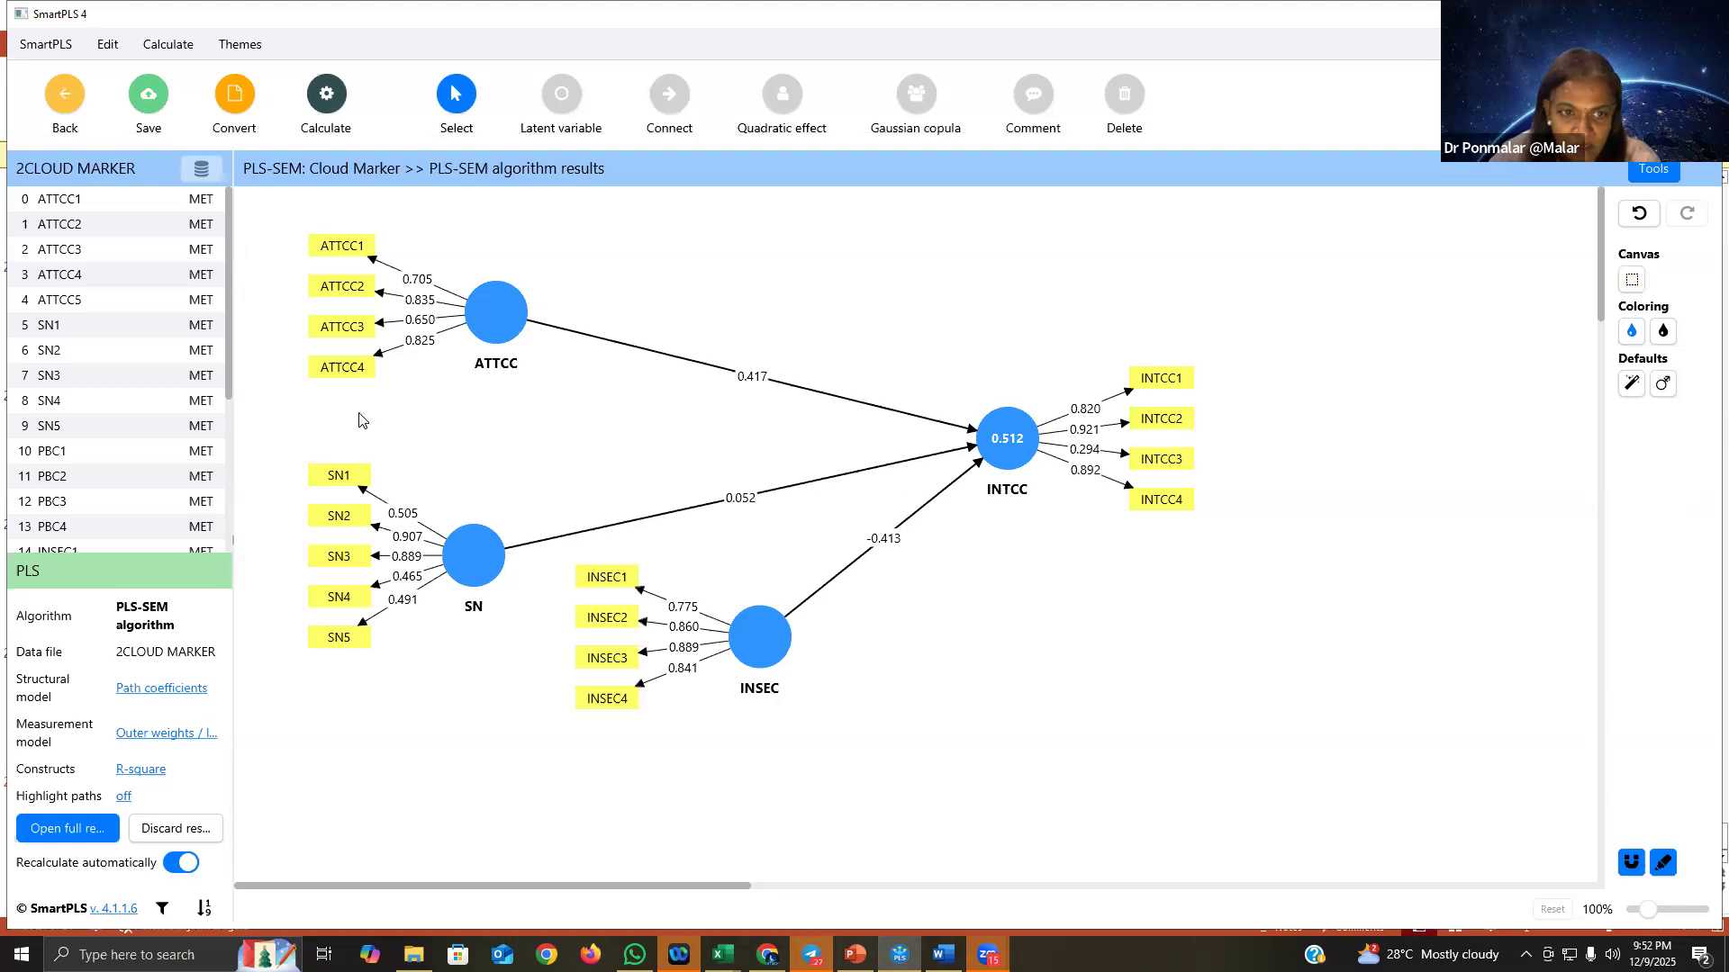
Step: Stay in the model and open the full results to review construct reliability and validity without ATTCC5
click(62, 98)
click(1011, 526)
click(63, 828)
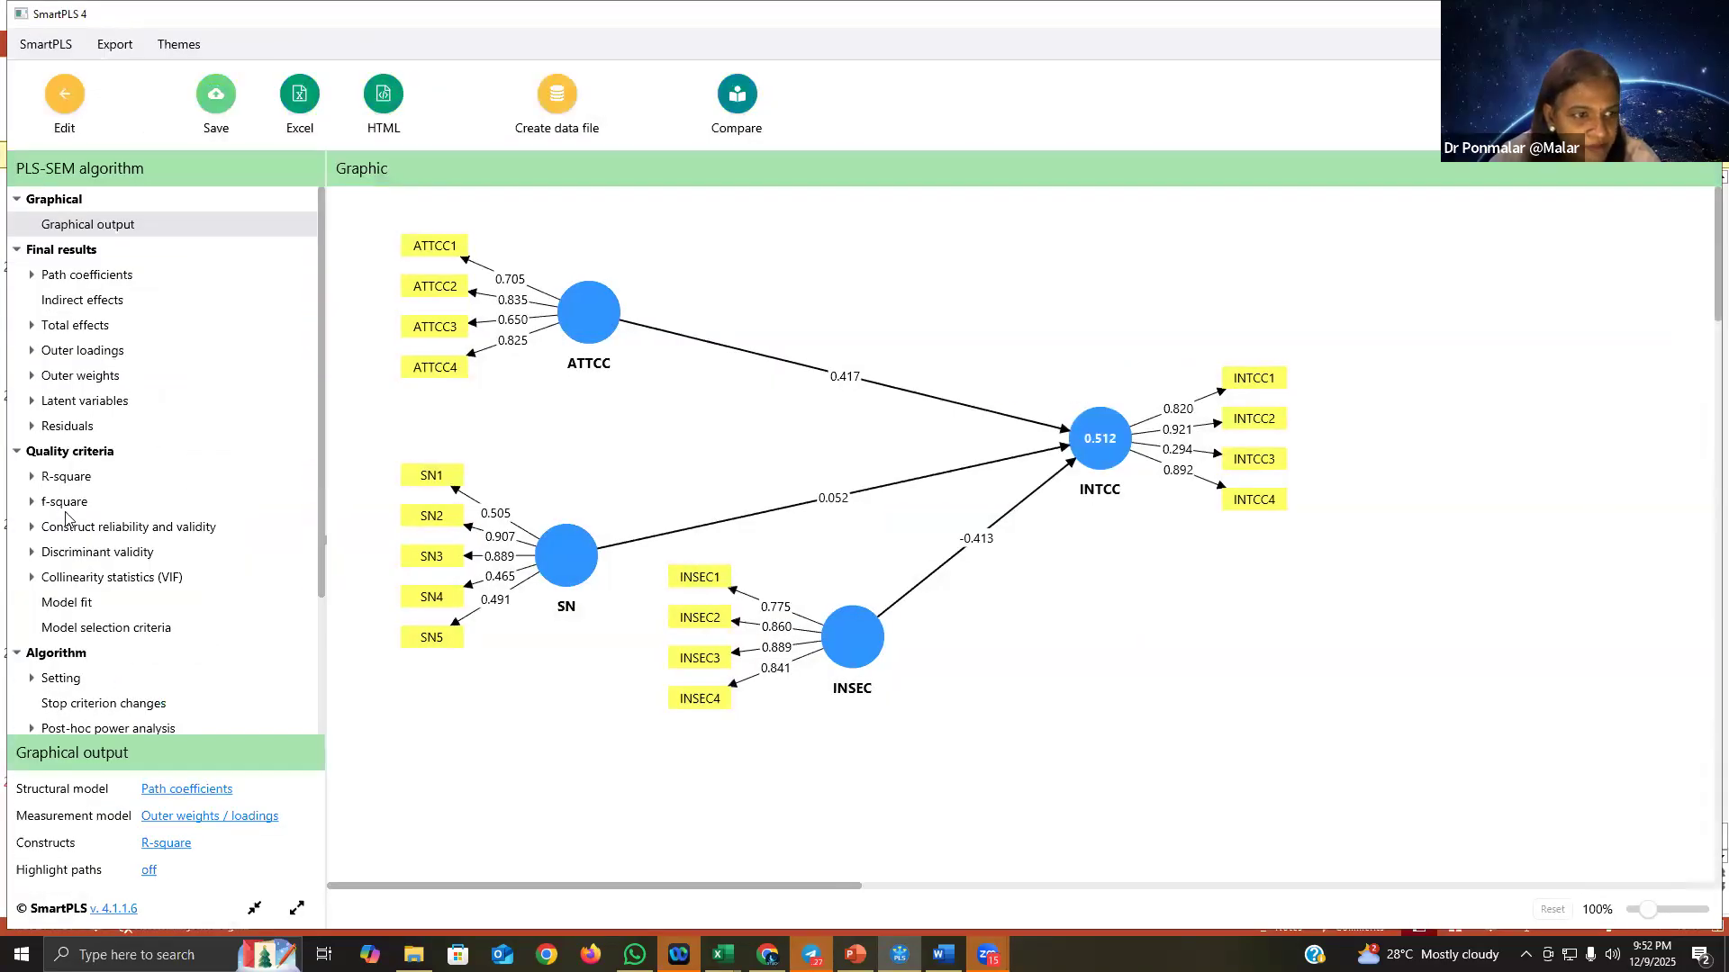
click(144, 531)
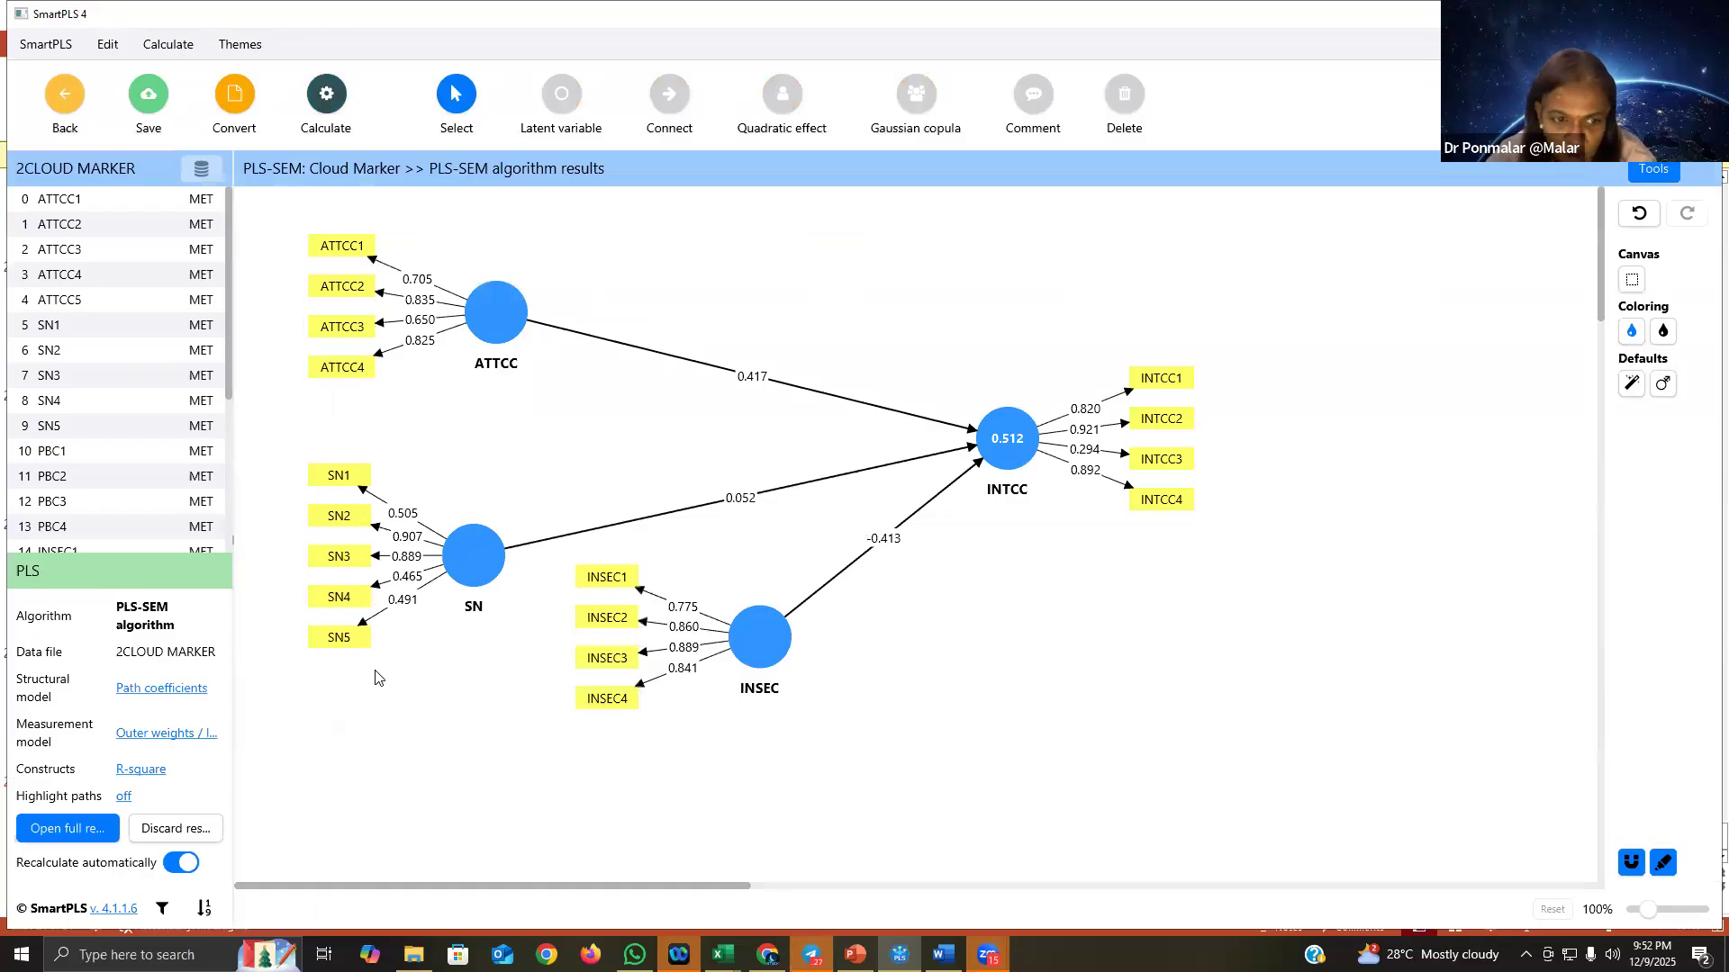
Step: Delete indicator SN4 from the SN construct, check construct reliability and validity in the full results, and return to the model
click(352, 596)
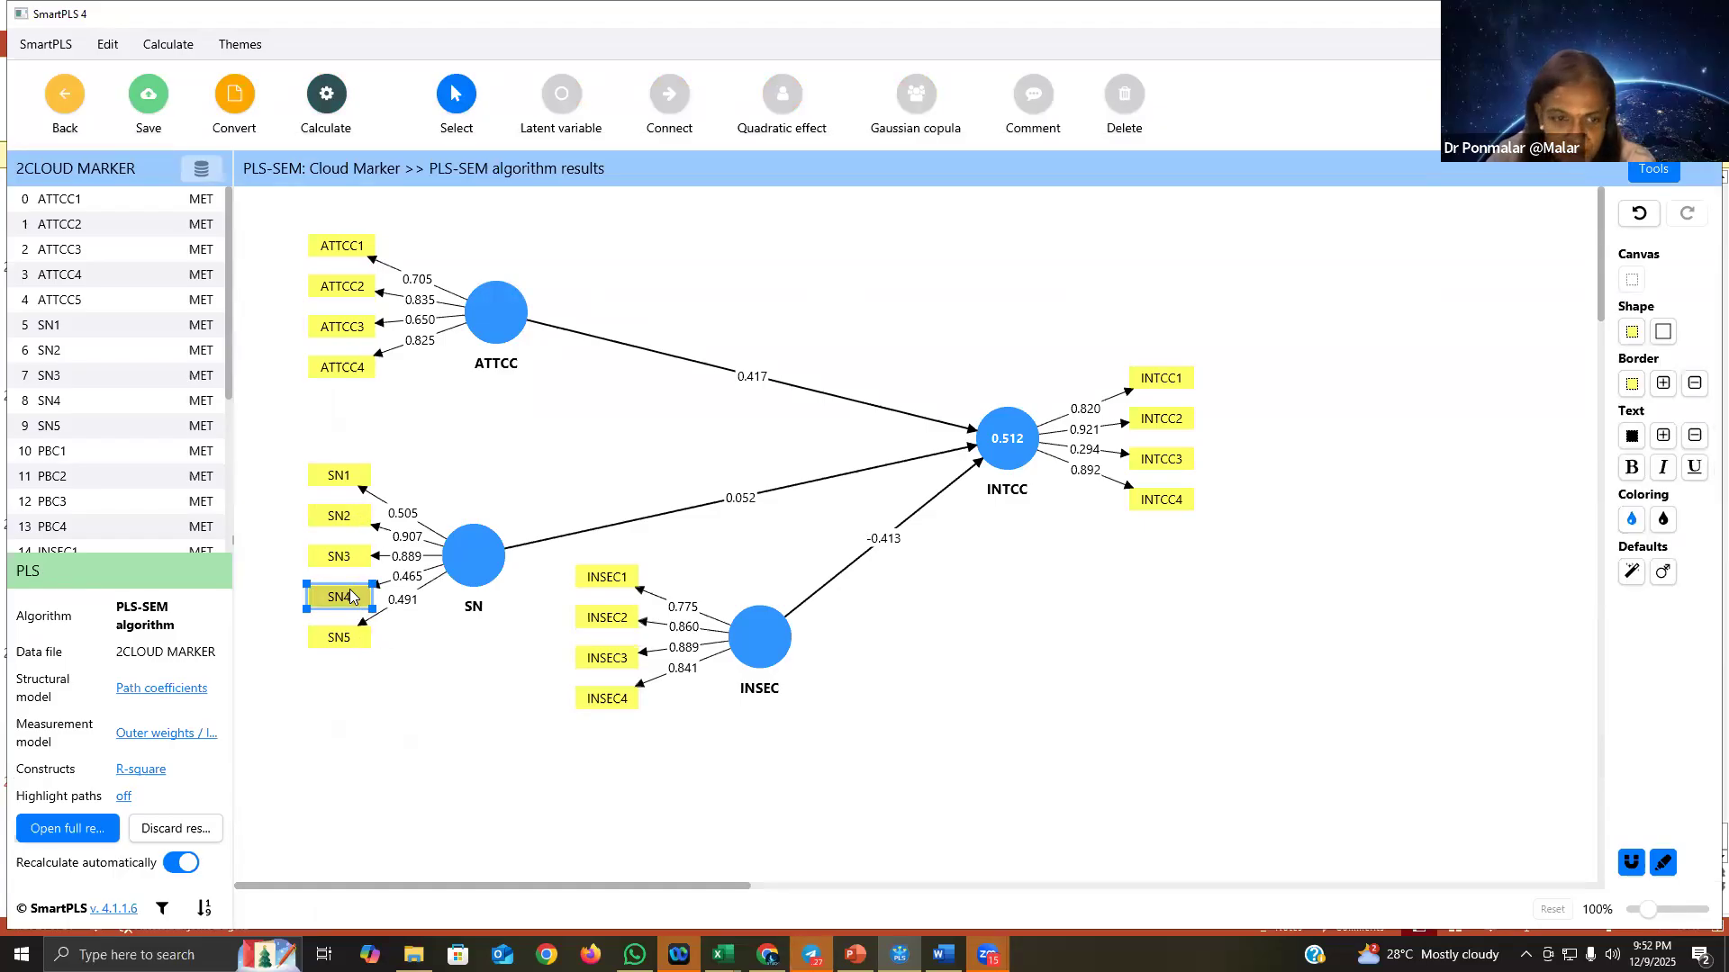
key(Delete)
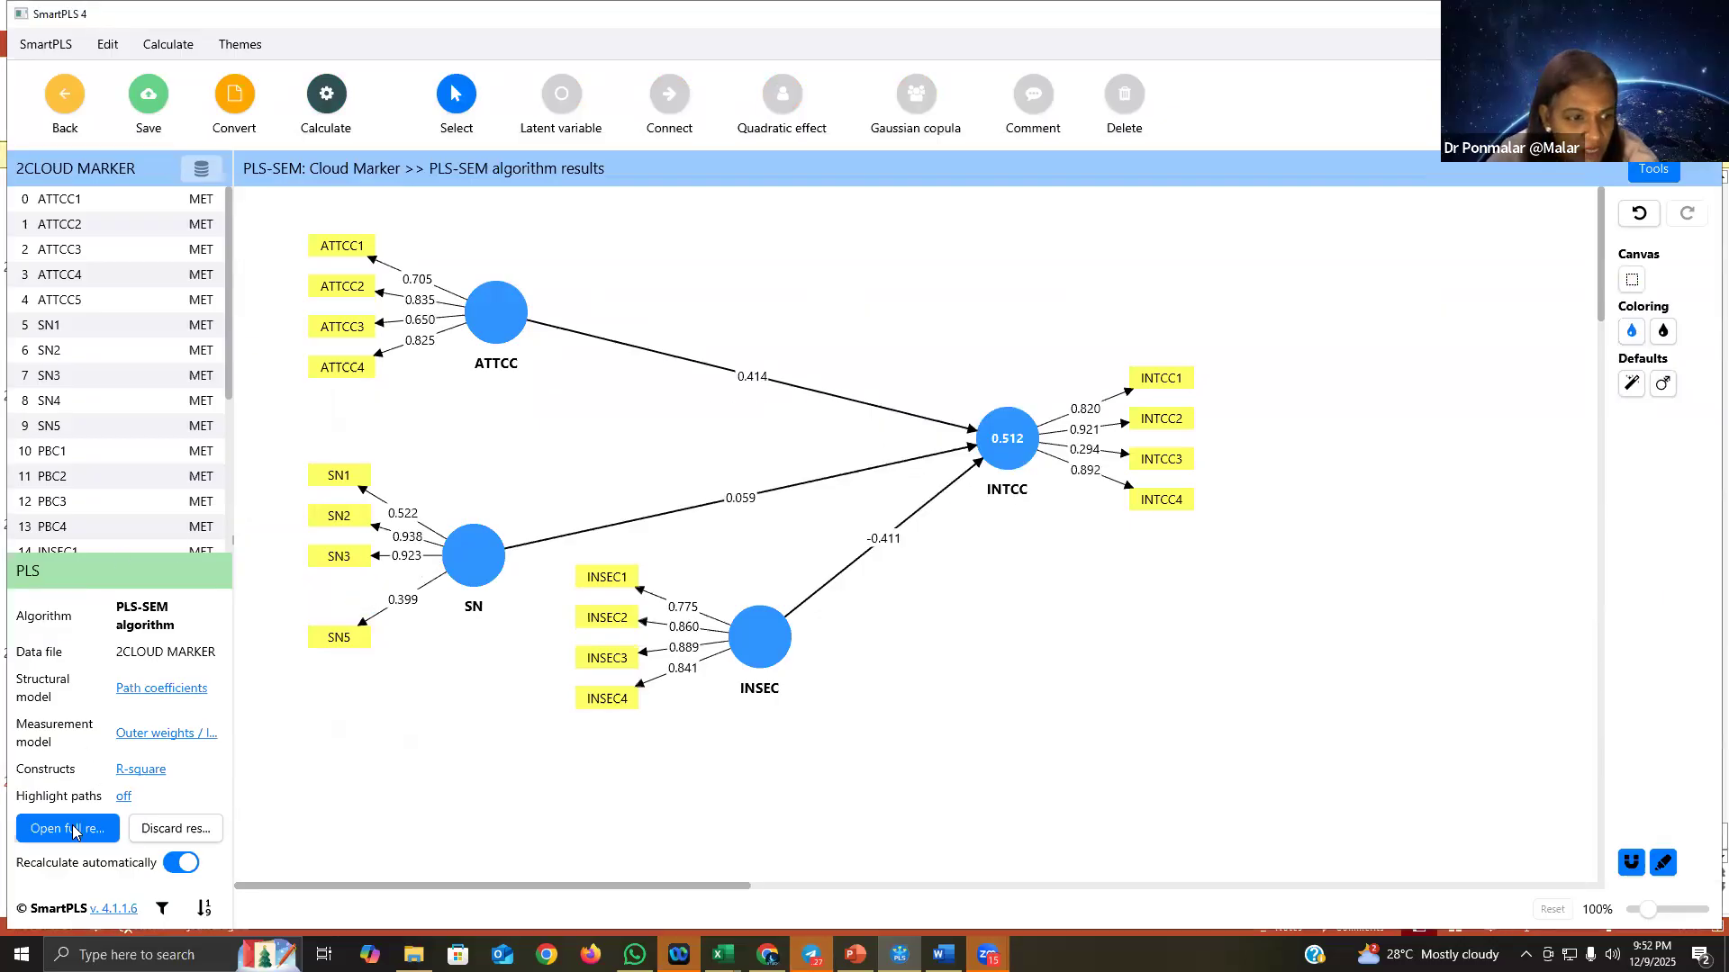
click(73, 826)
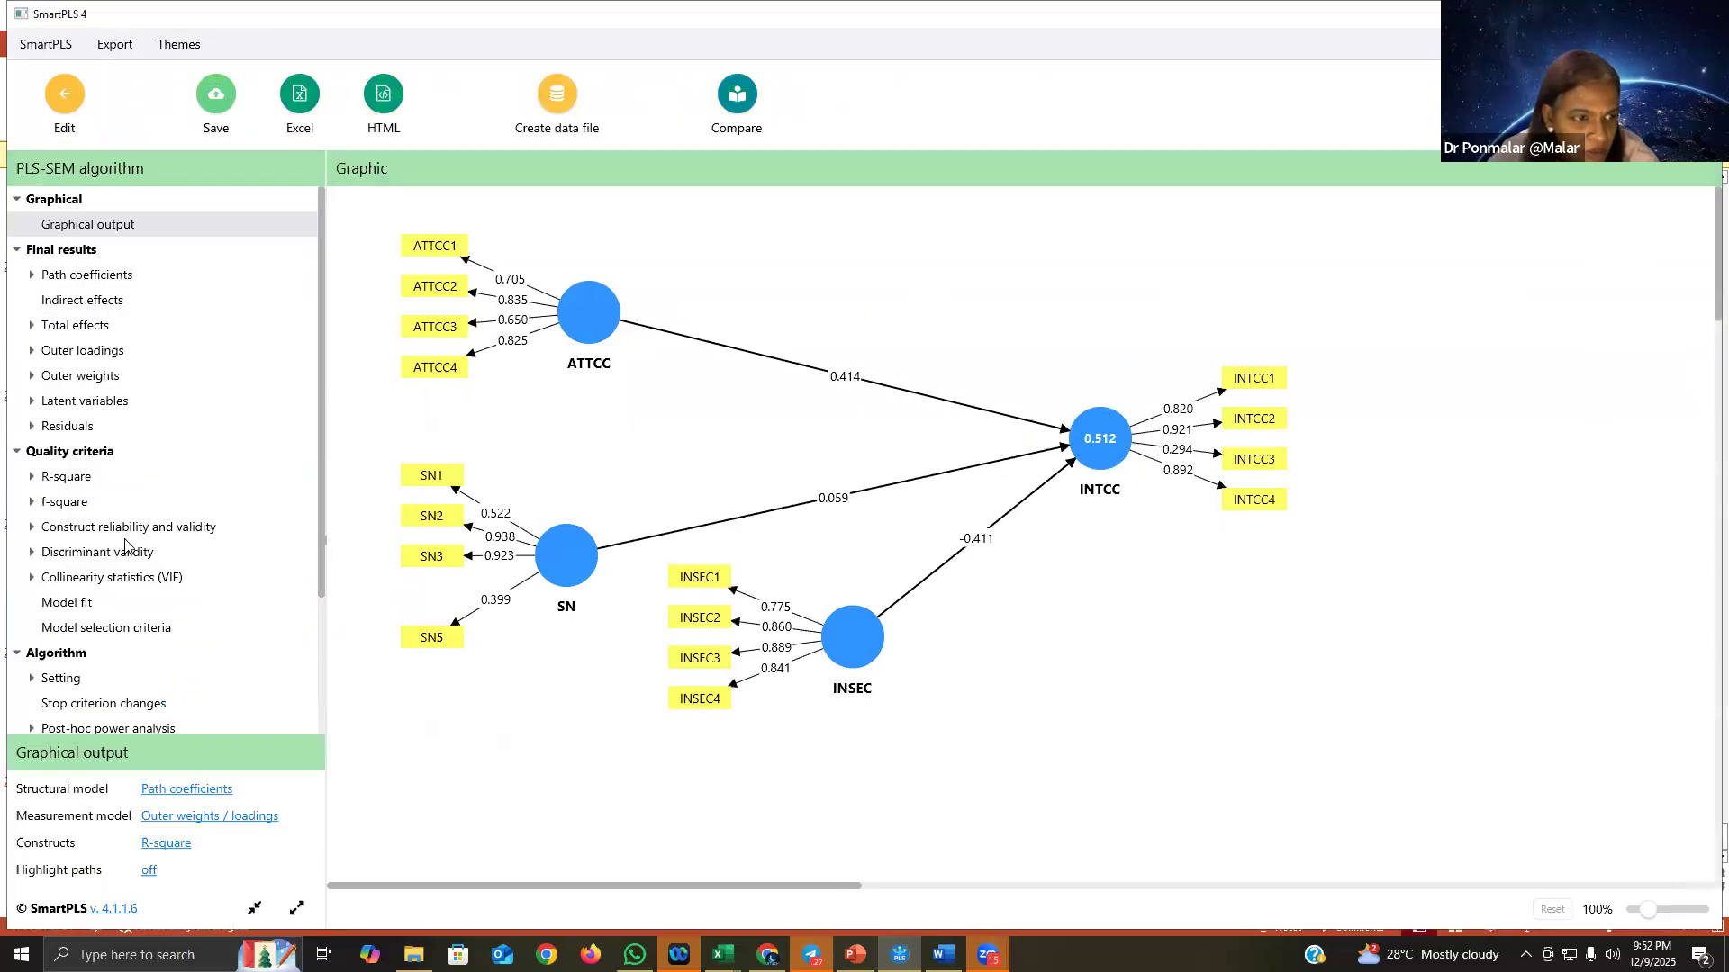
click(155, 527)
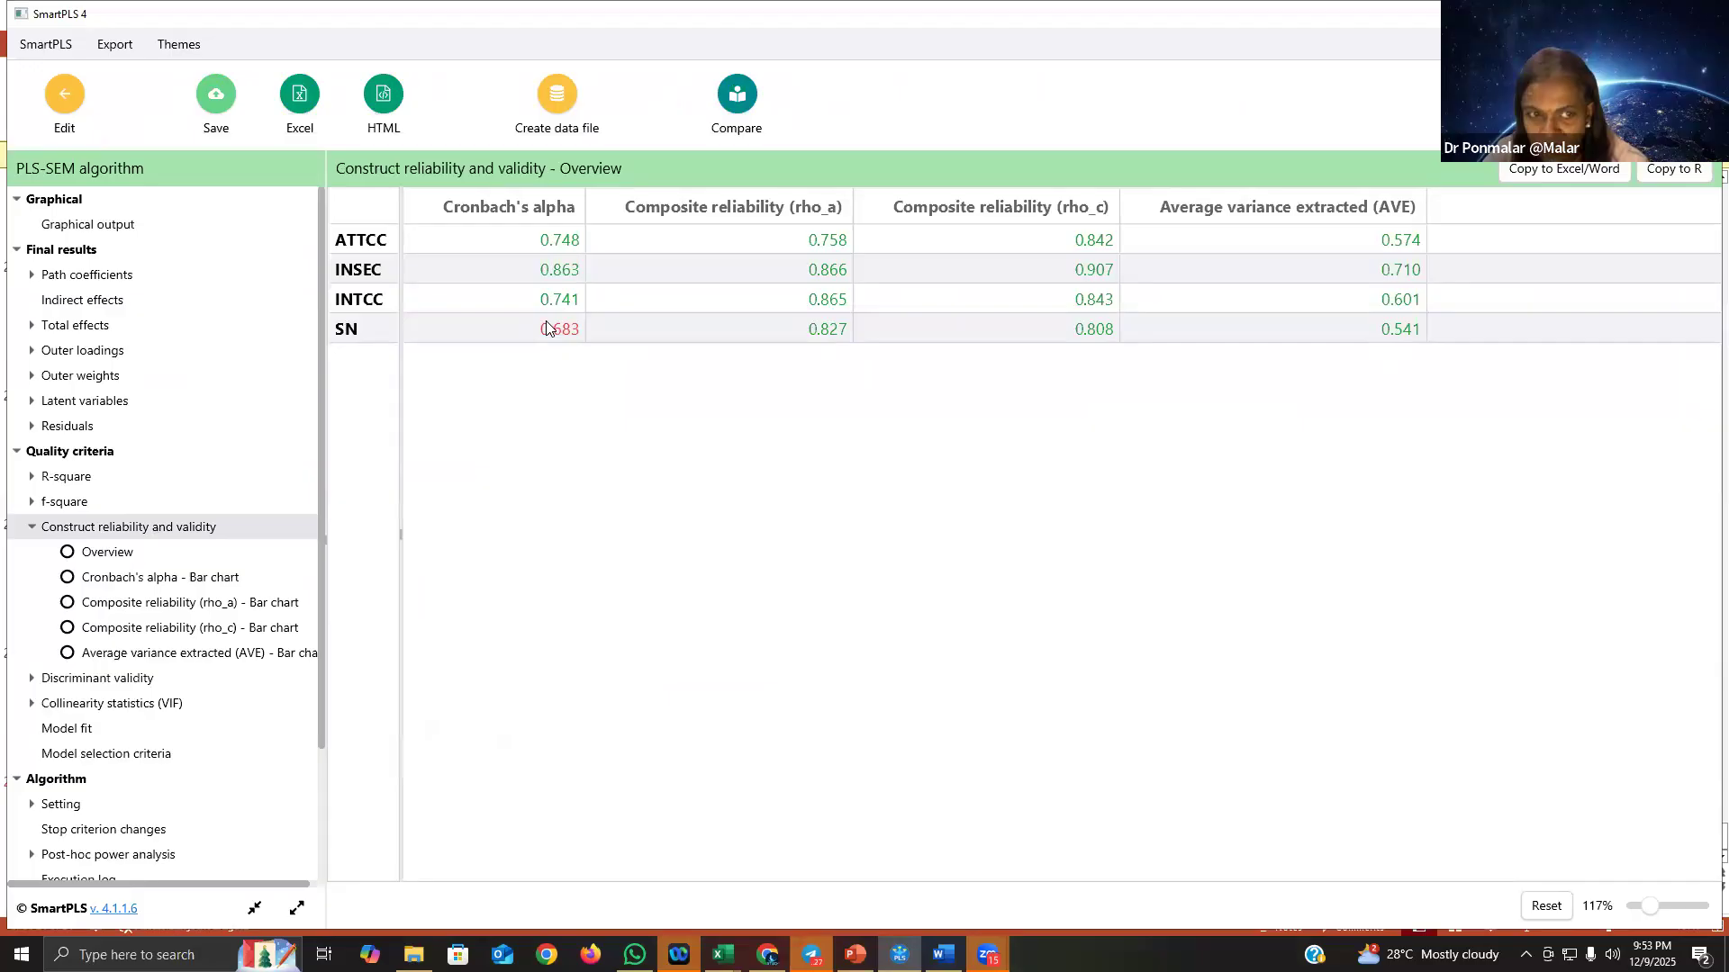
click(65, 99)
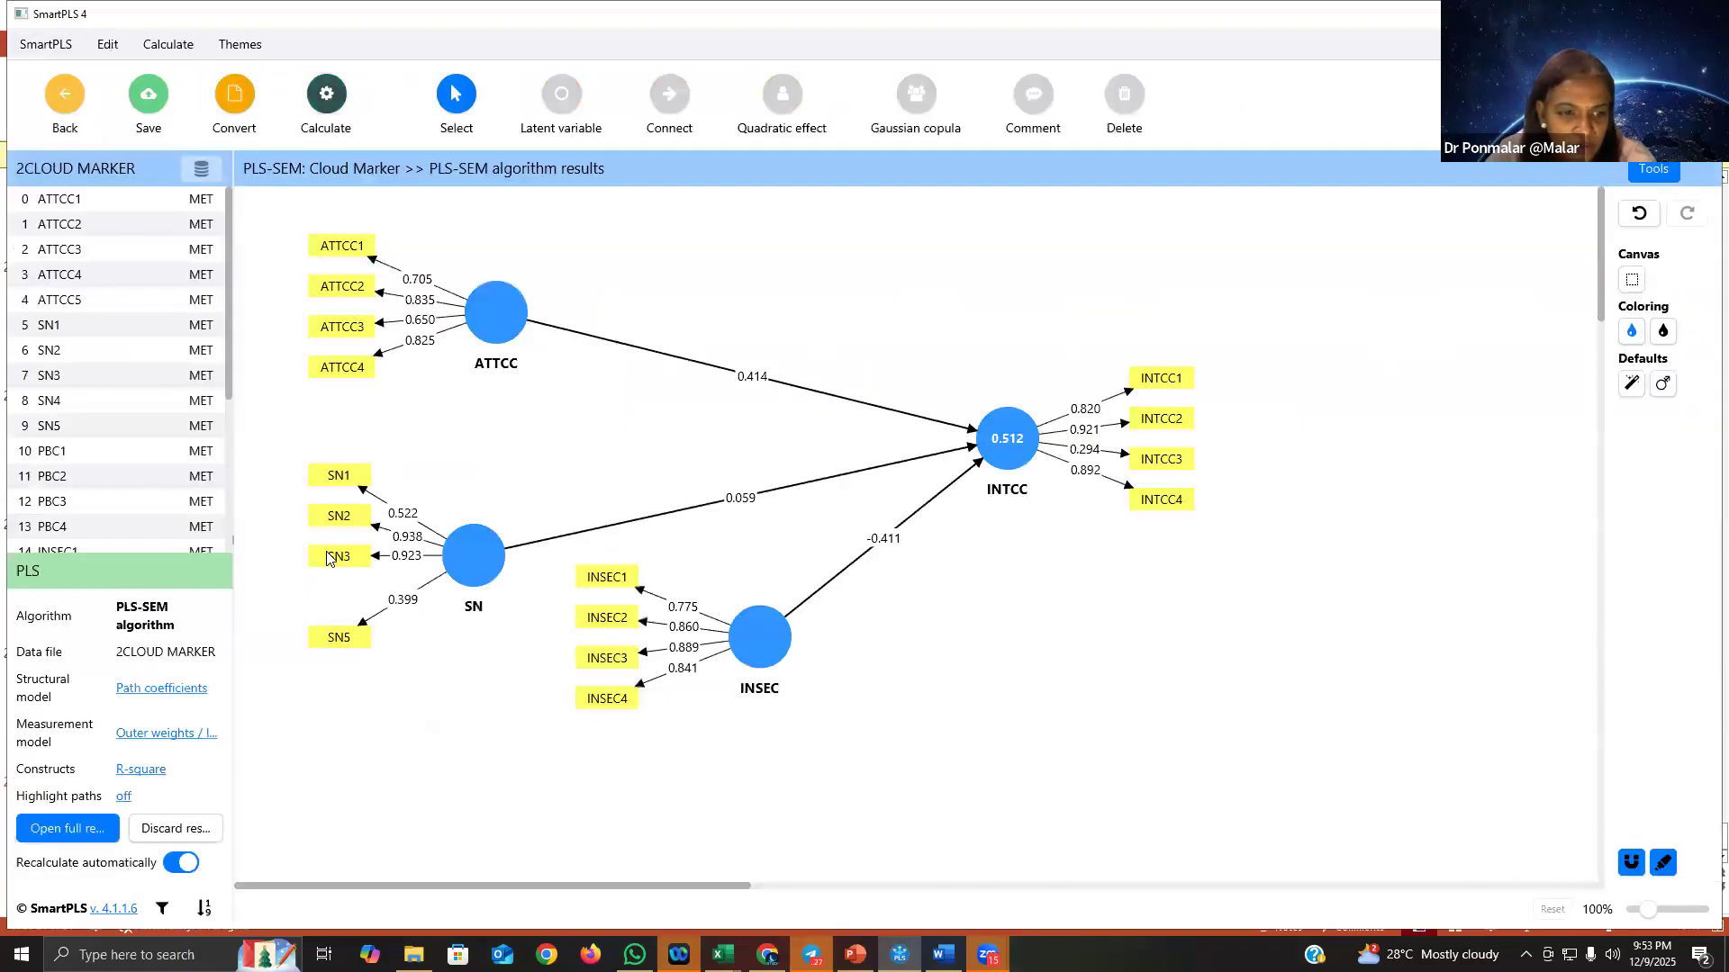
Step: Delete indicator SN5 from the SN construct, check construct reliability and validity in the full results, and return to the model
click(342, 638)
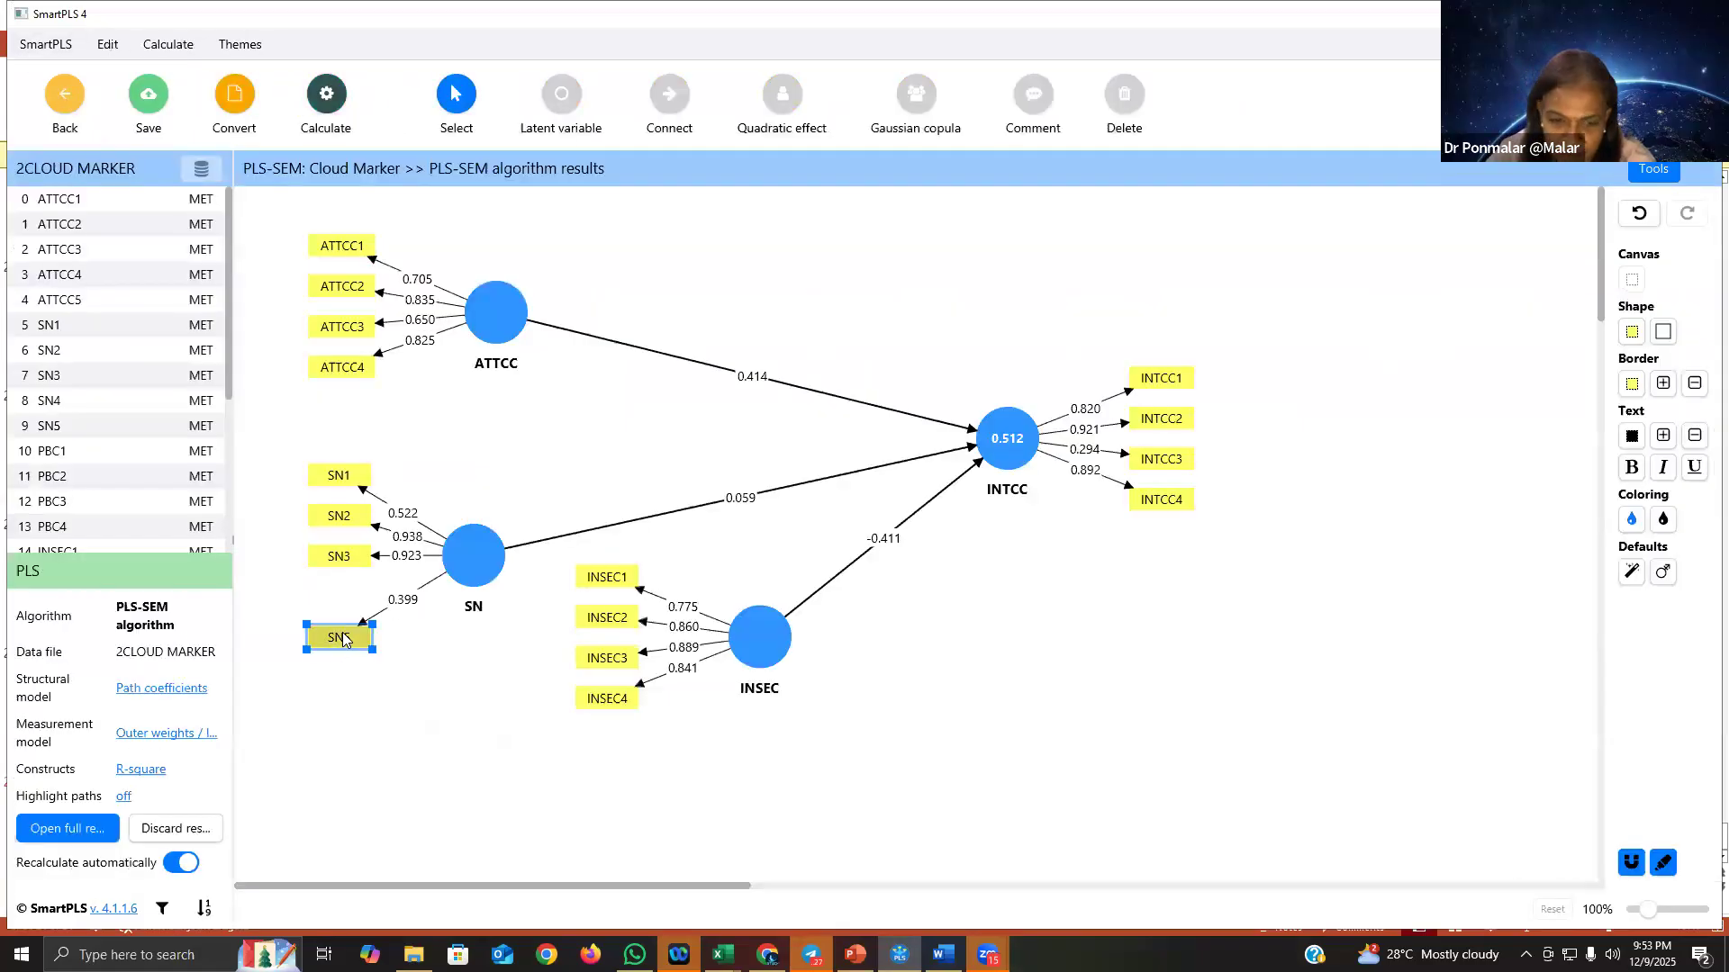
key(Delete)
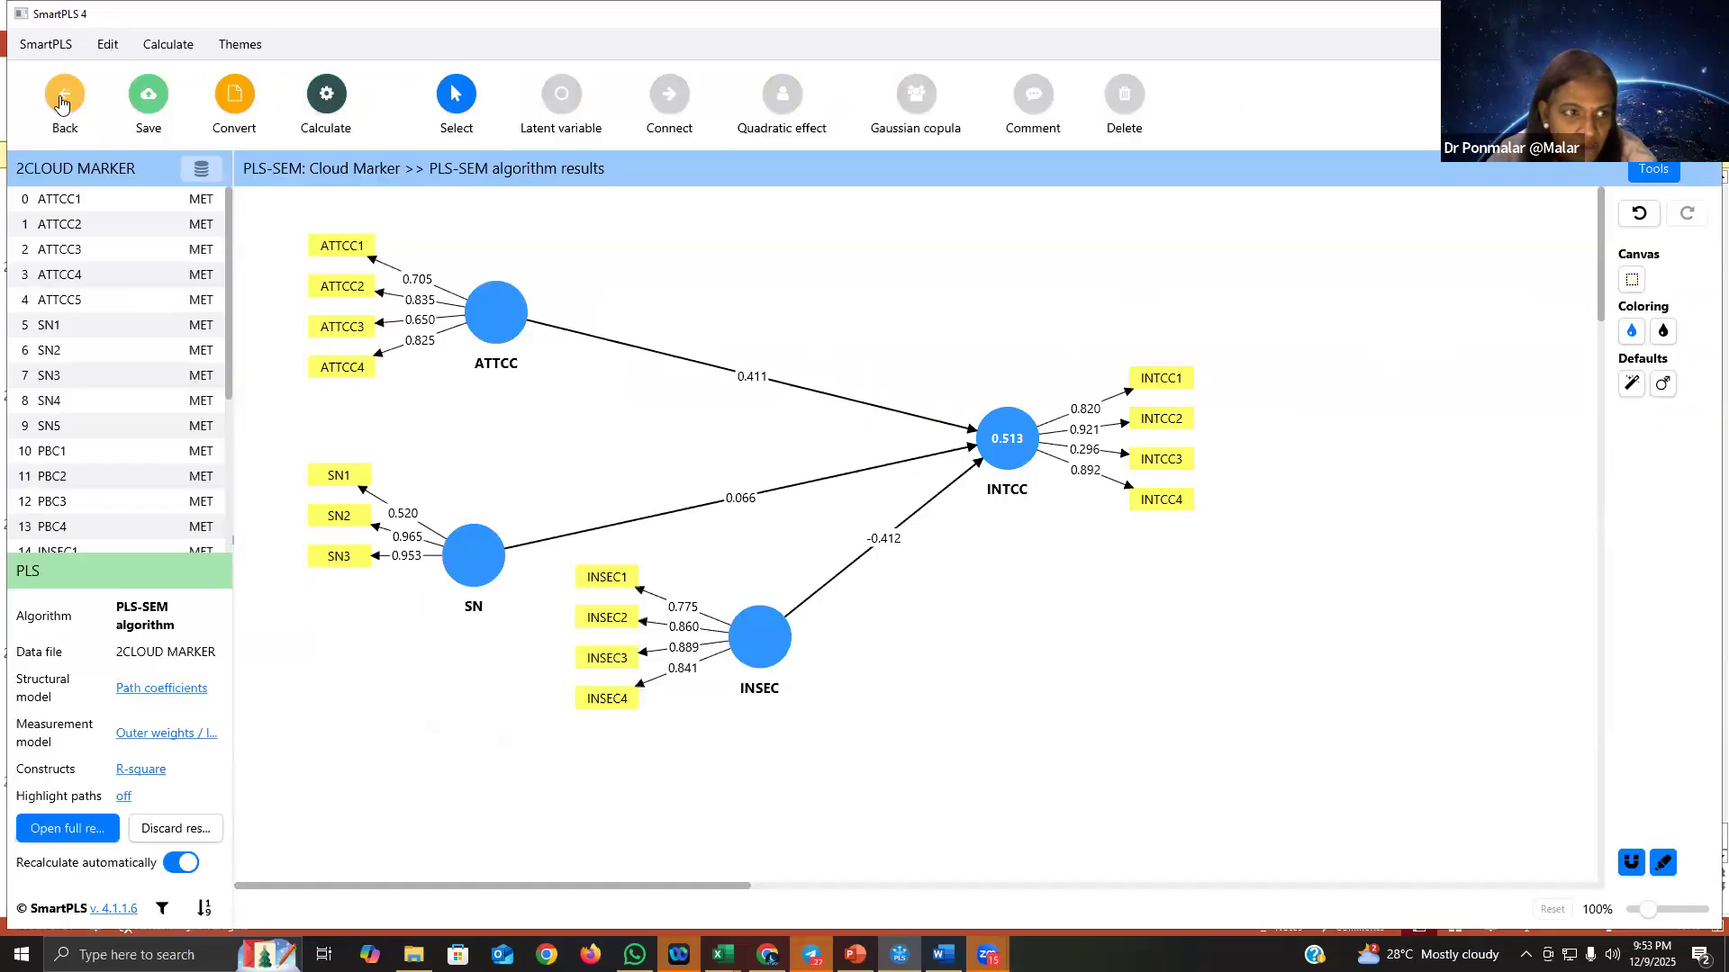
click(50, 828)
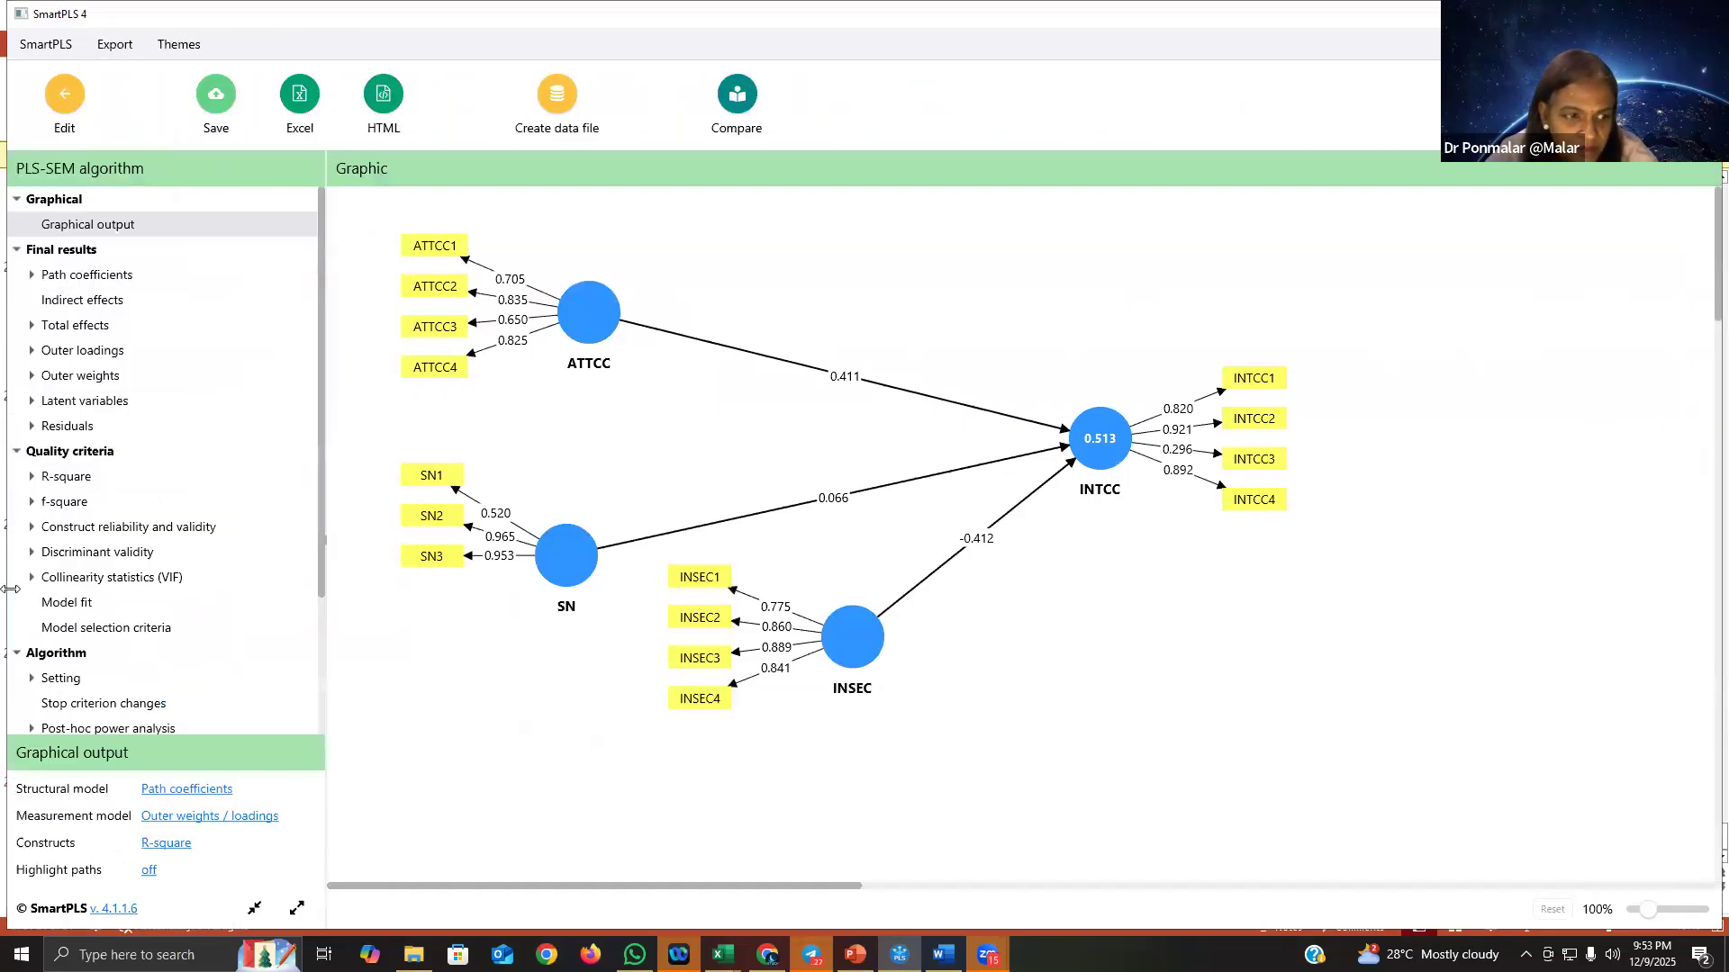
click(184, 525)
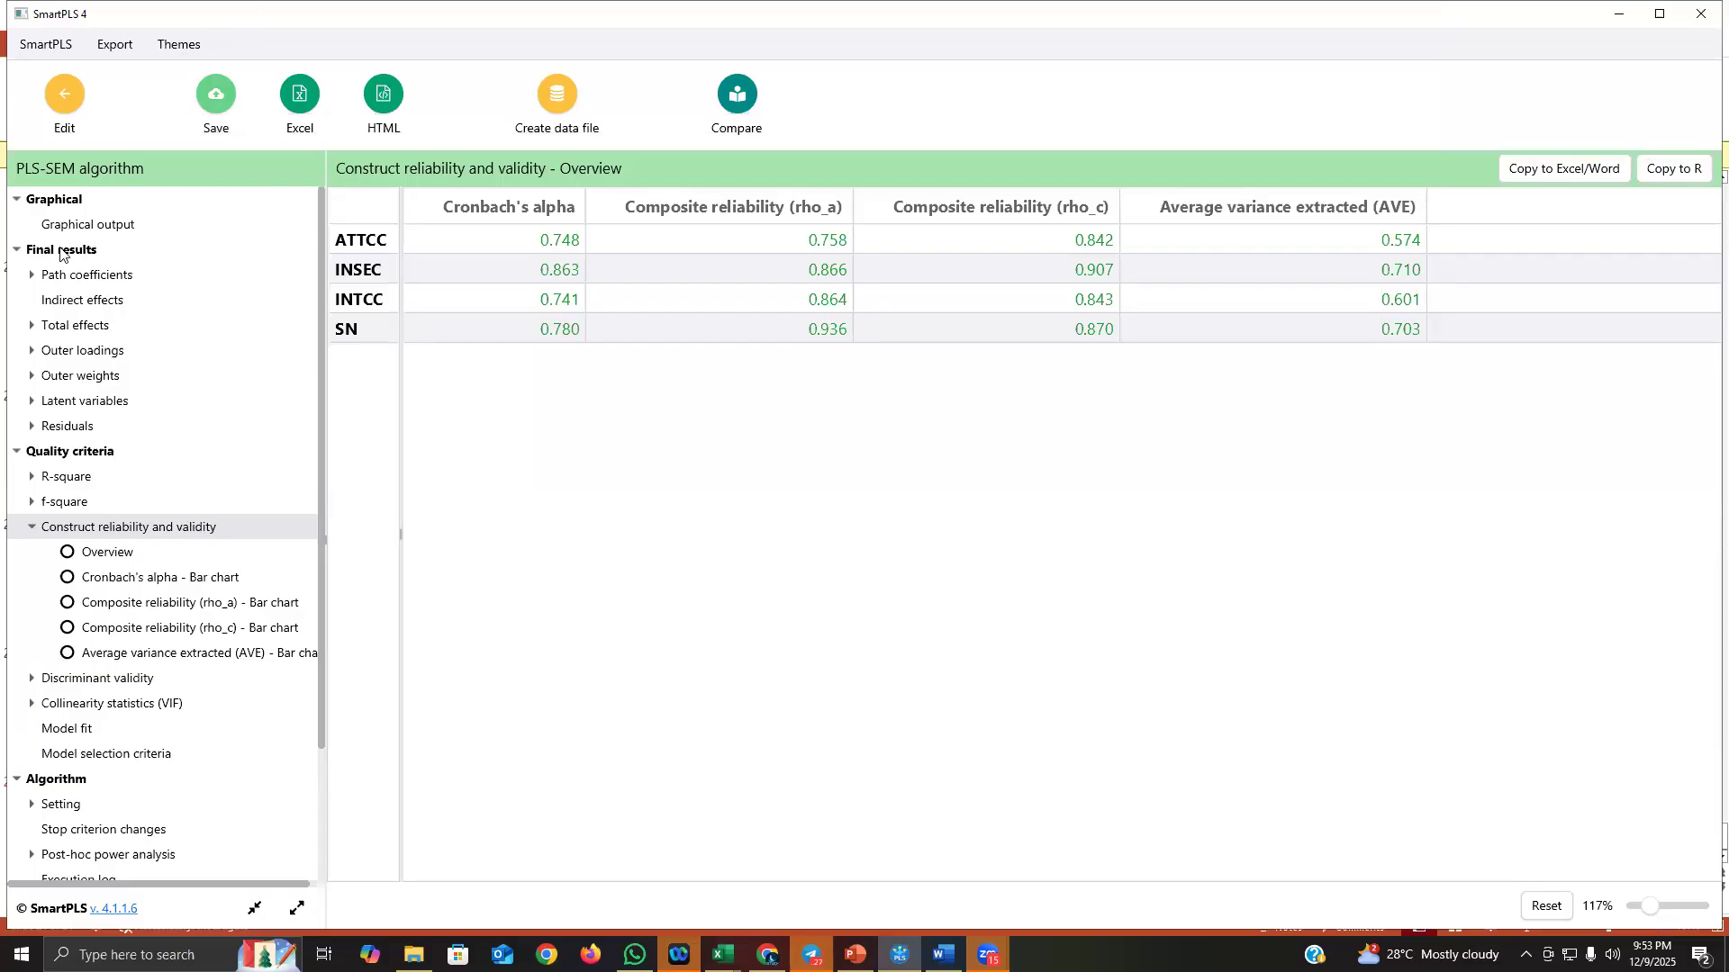
click(63, 97)
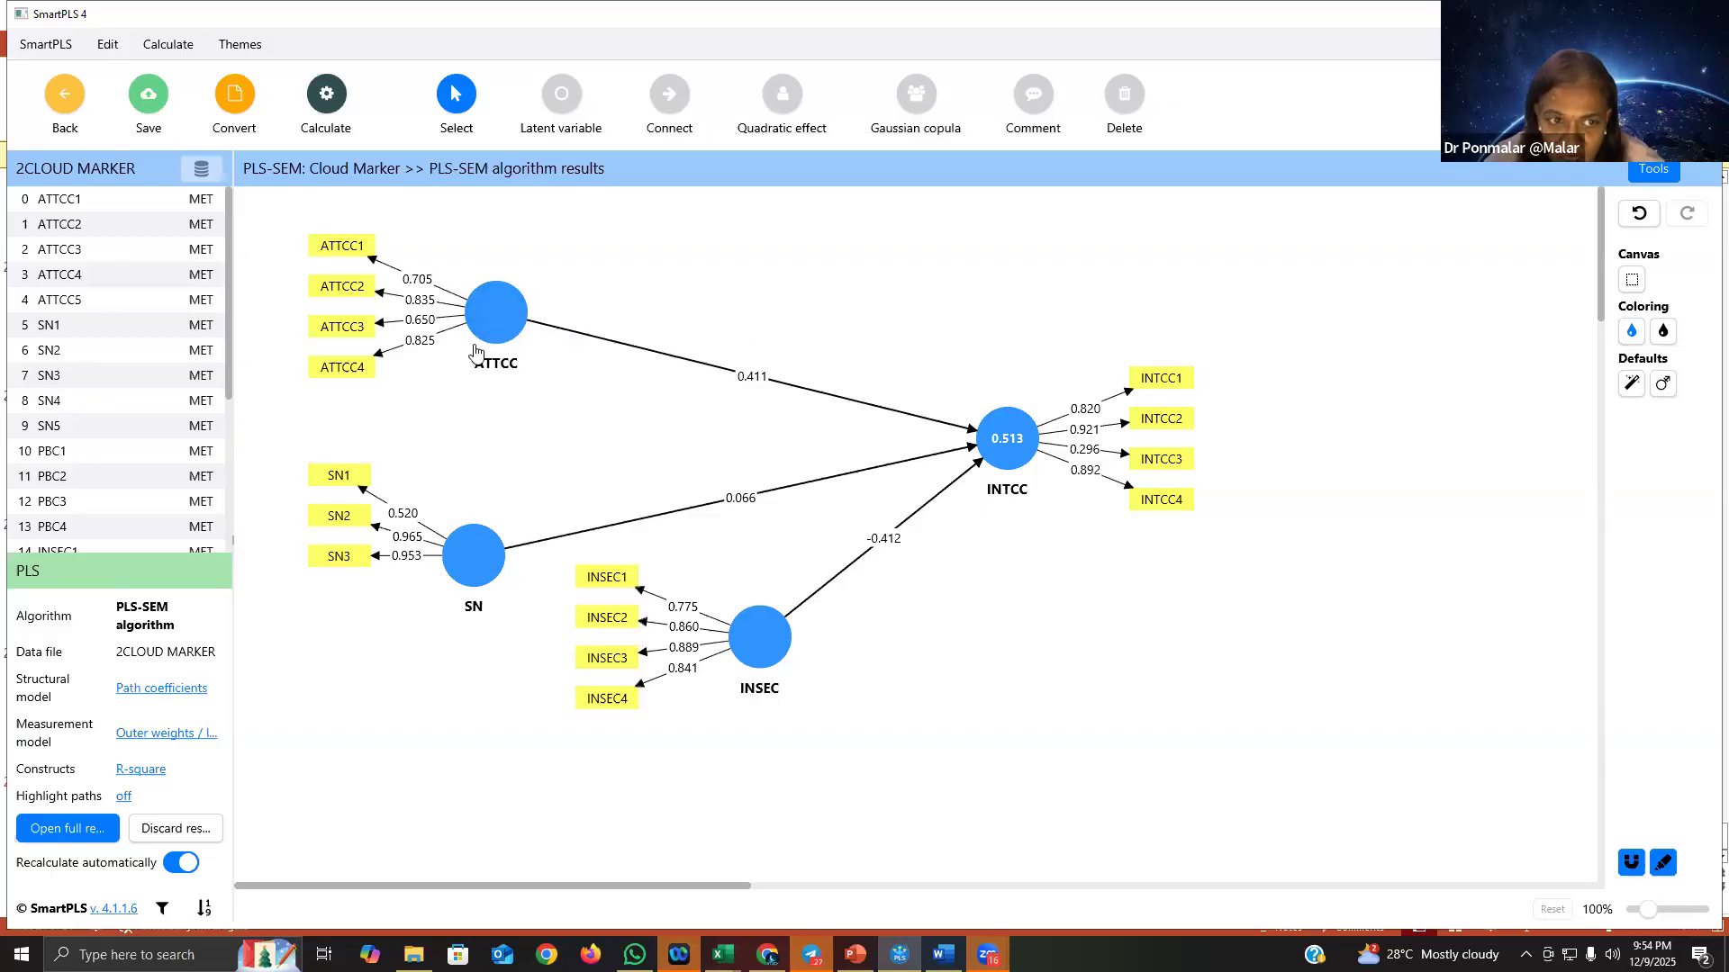
Step: Delete indicators ATTCC3 and ATTCC4 from the ATTCC construct
mouse_move(501, 316)
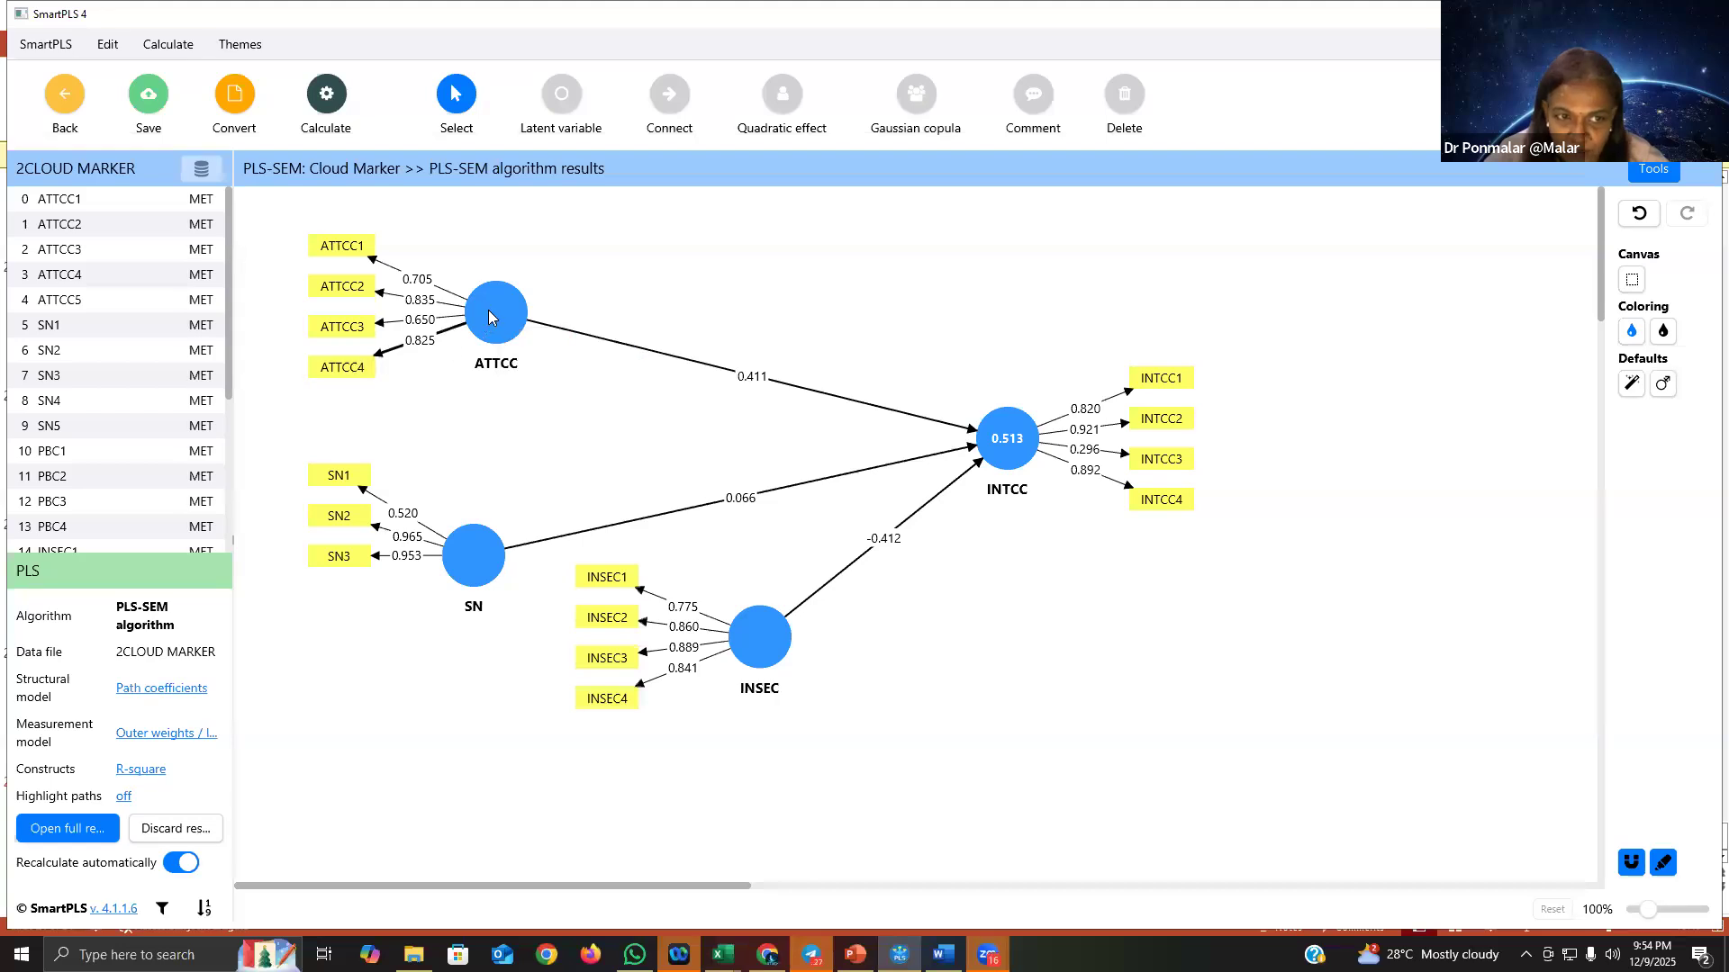
click(342, 327)
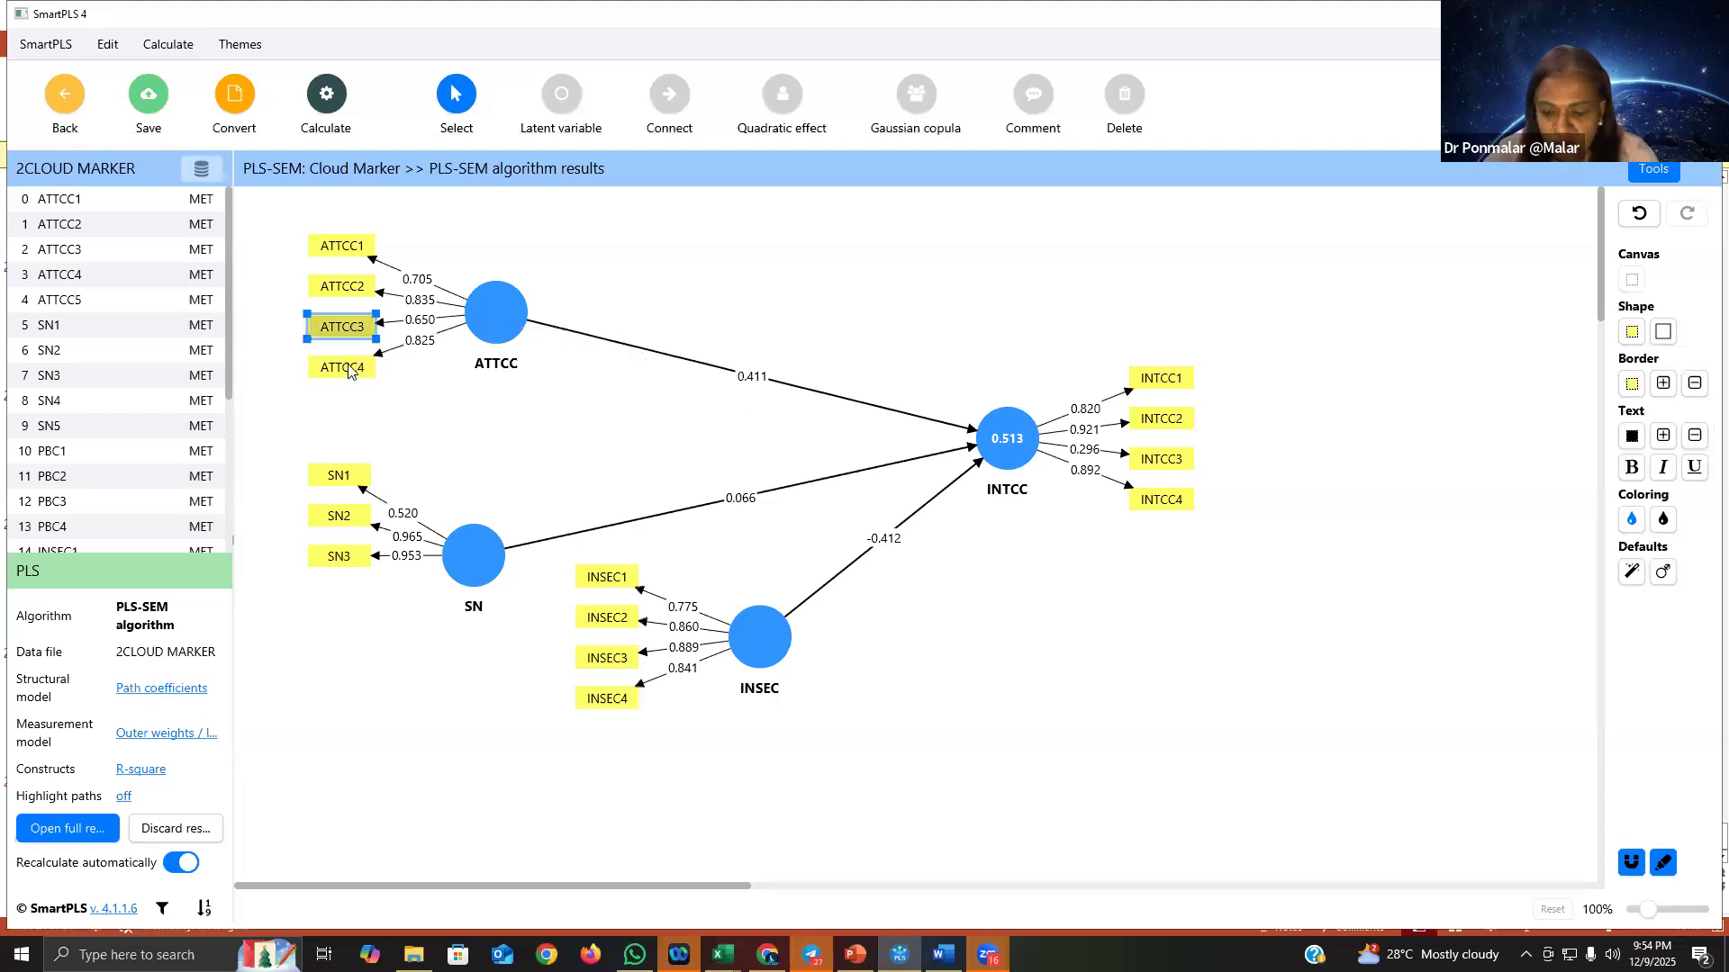
key(Delete)
click(352, 374)
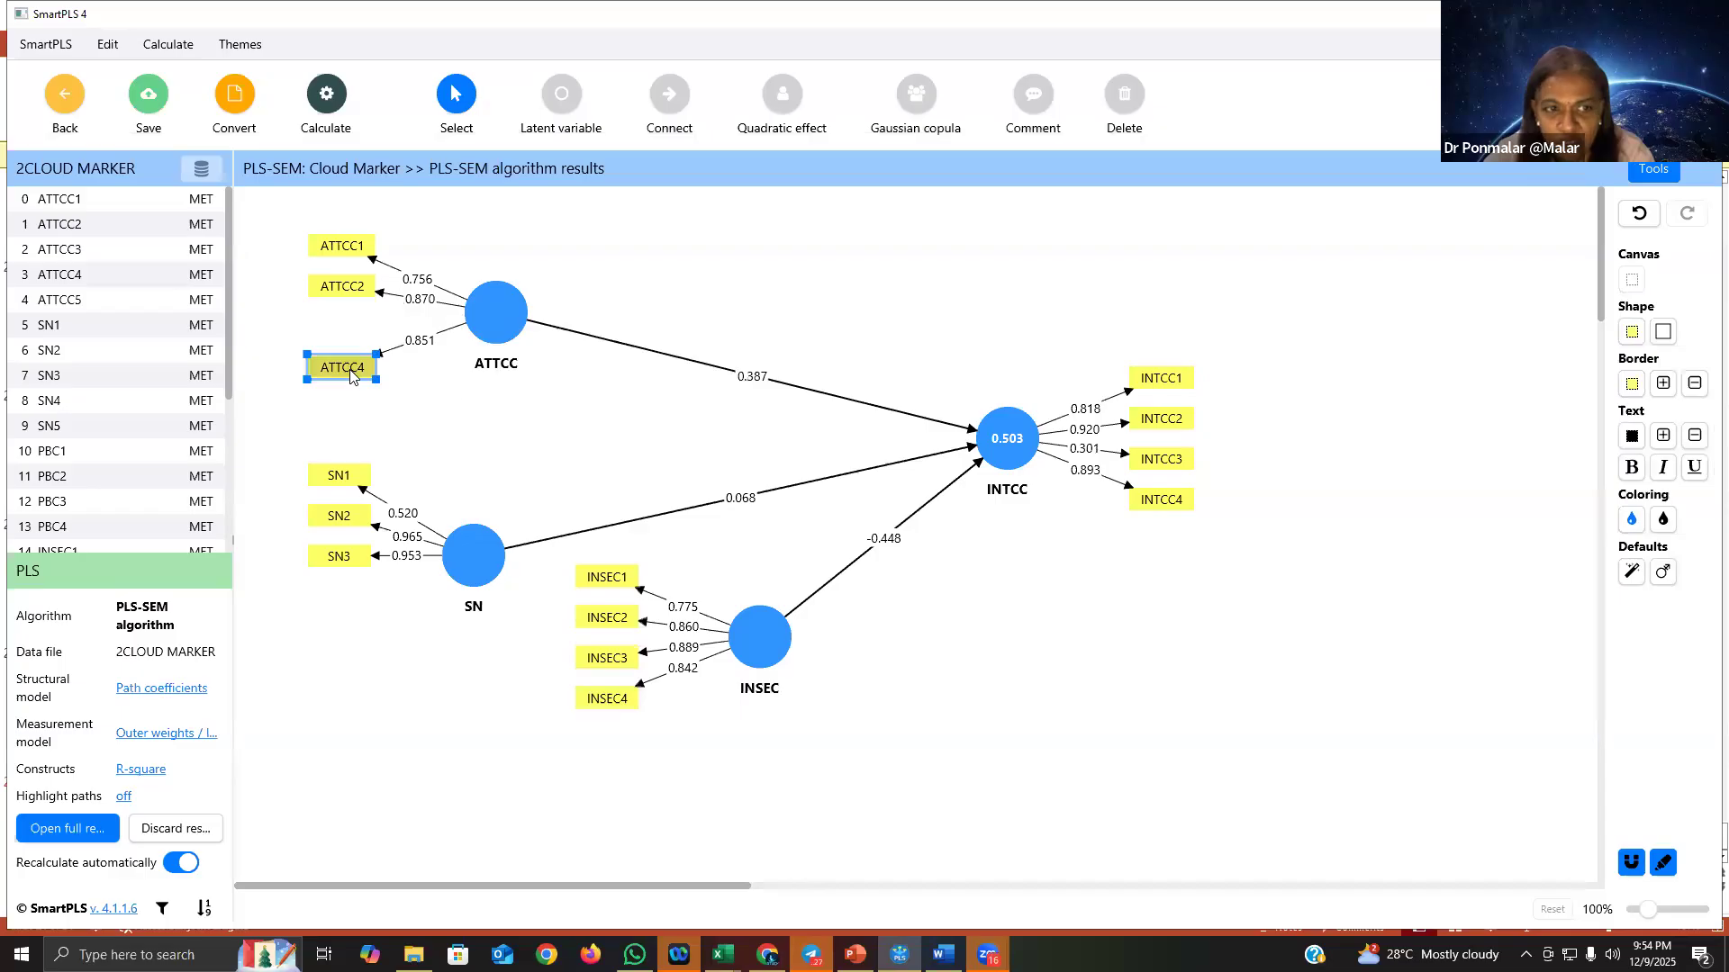
key(Delete)
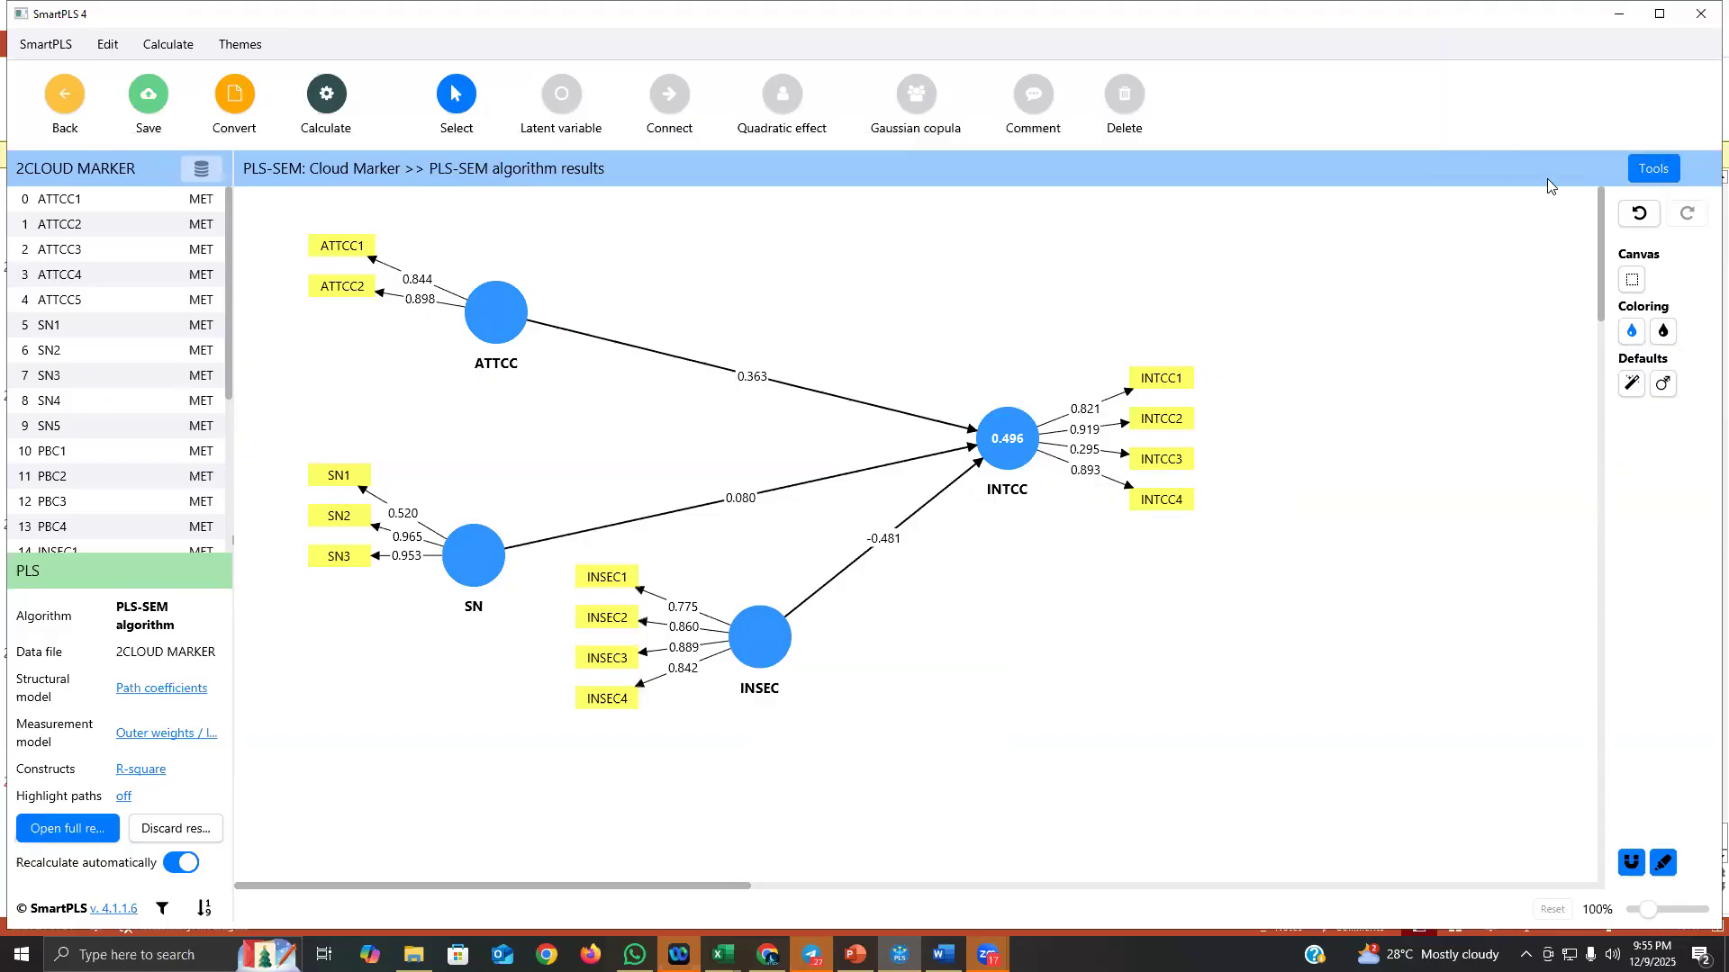
Step: Undo the deletions of ATTCC4, ATTCC3 and SN5
click(1640, 216)
click(1639, 217)
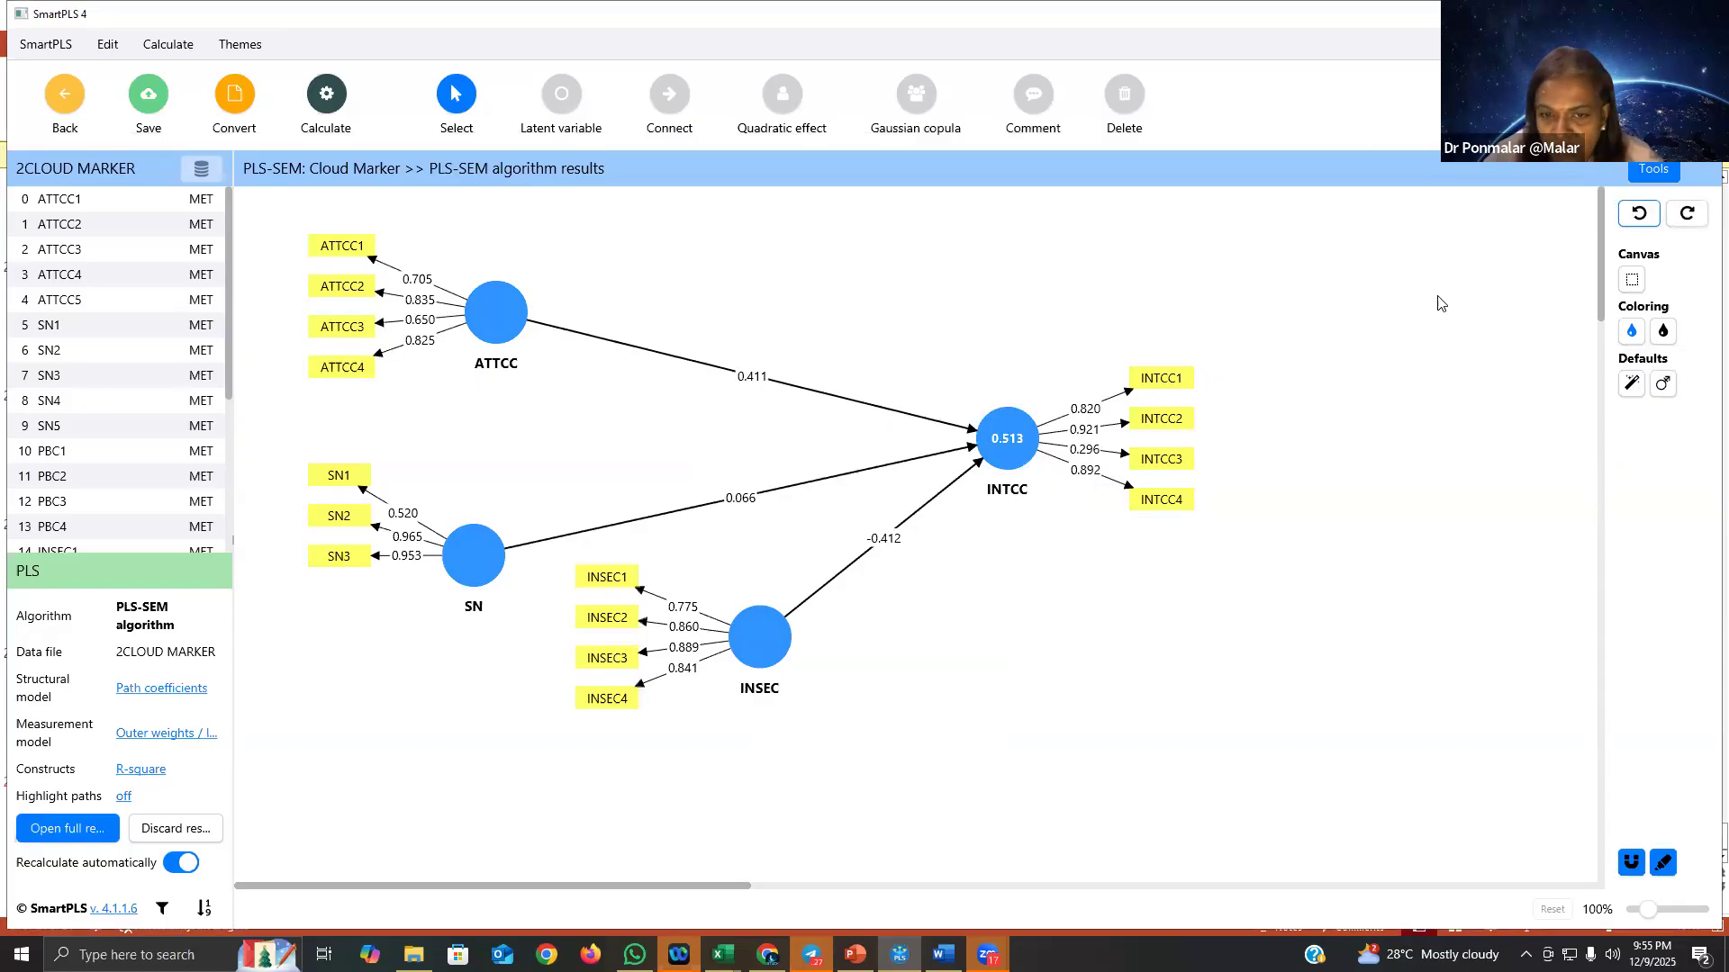
click(1640, 214)
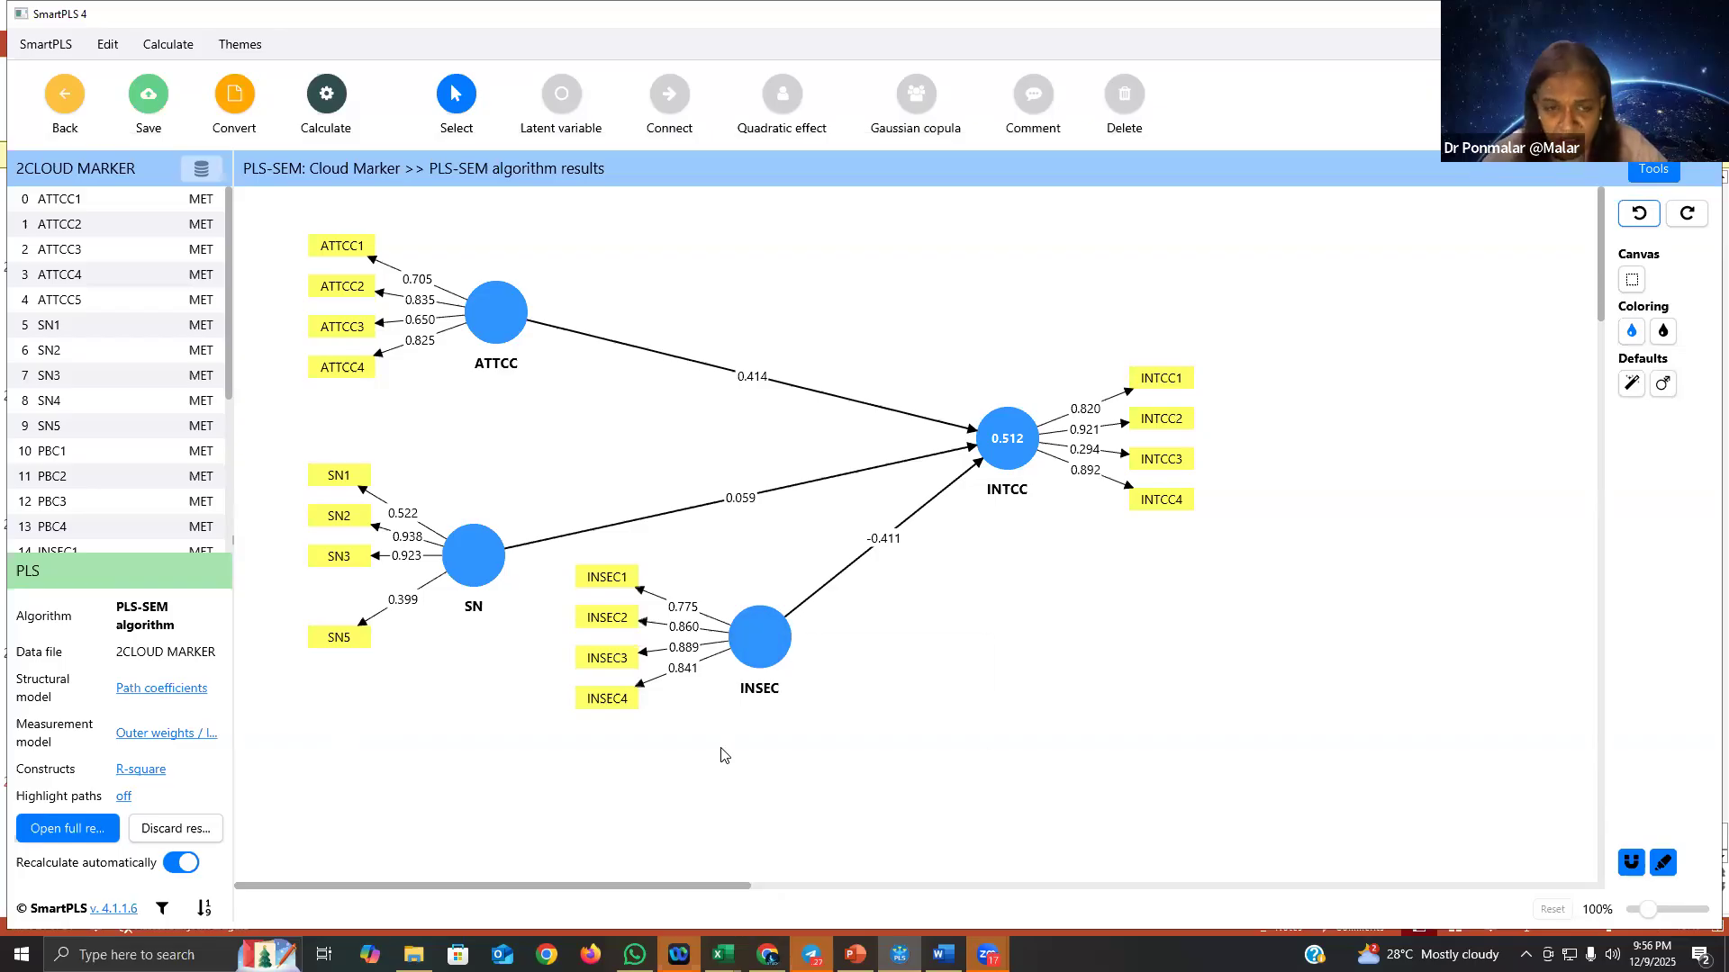
Step: Run bootstrapping with 10000 subsamples, percentile bootstrap and a one-tailed test at 0.05 significance, and open the path coefficients with T and p values
click(324, 99)
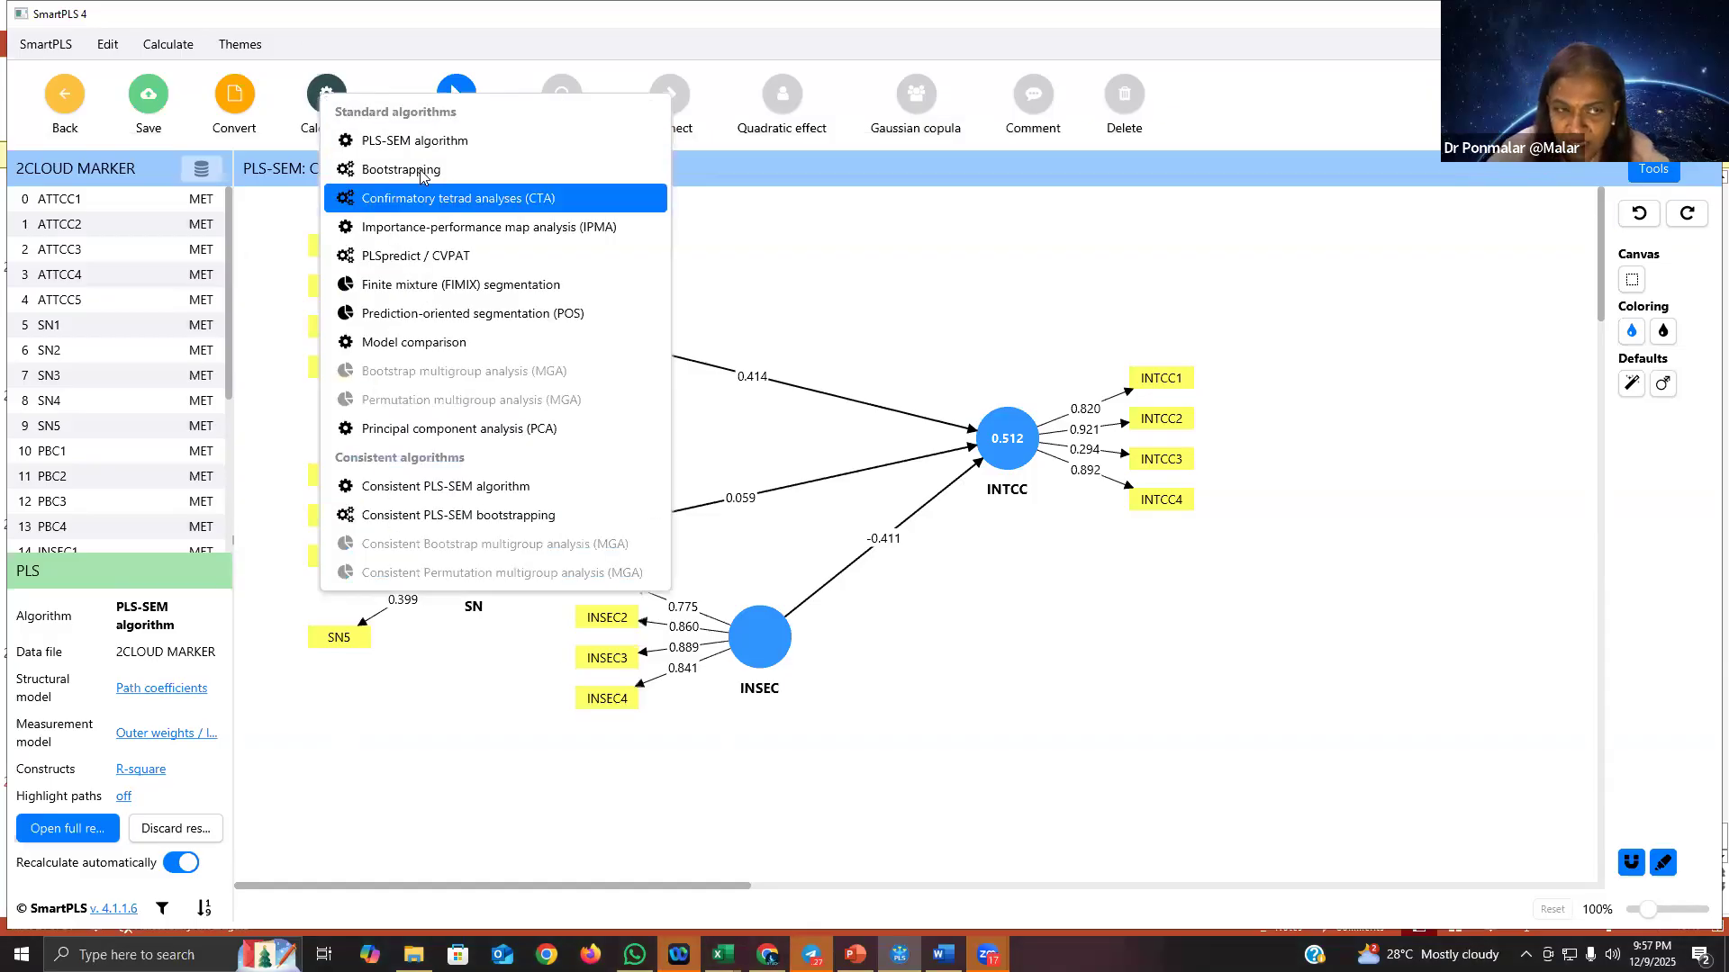
click(418, 171)
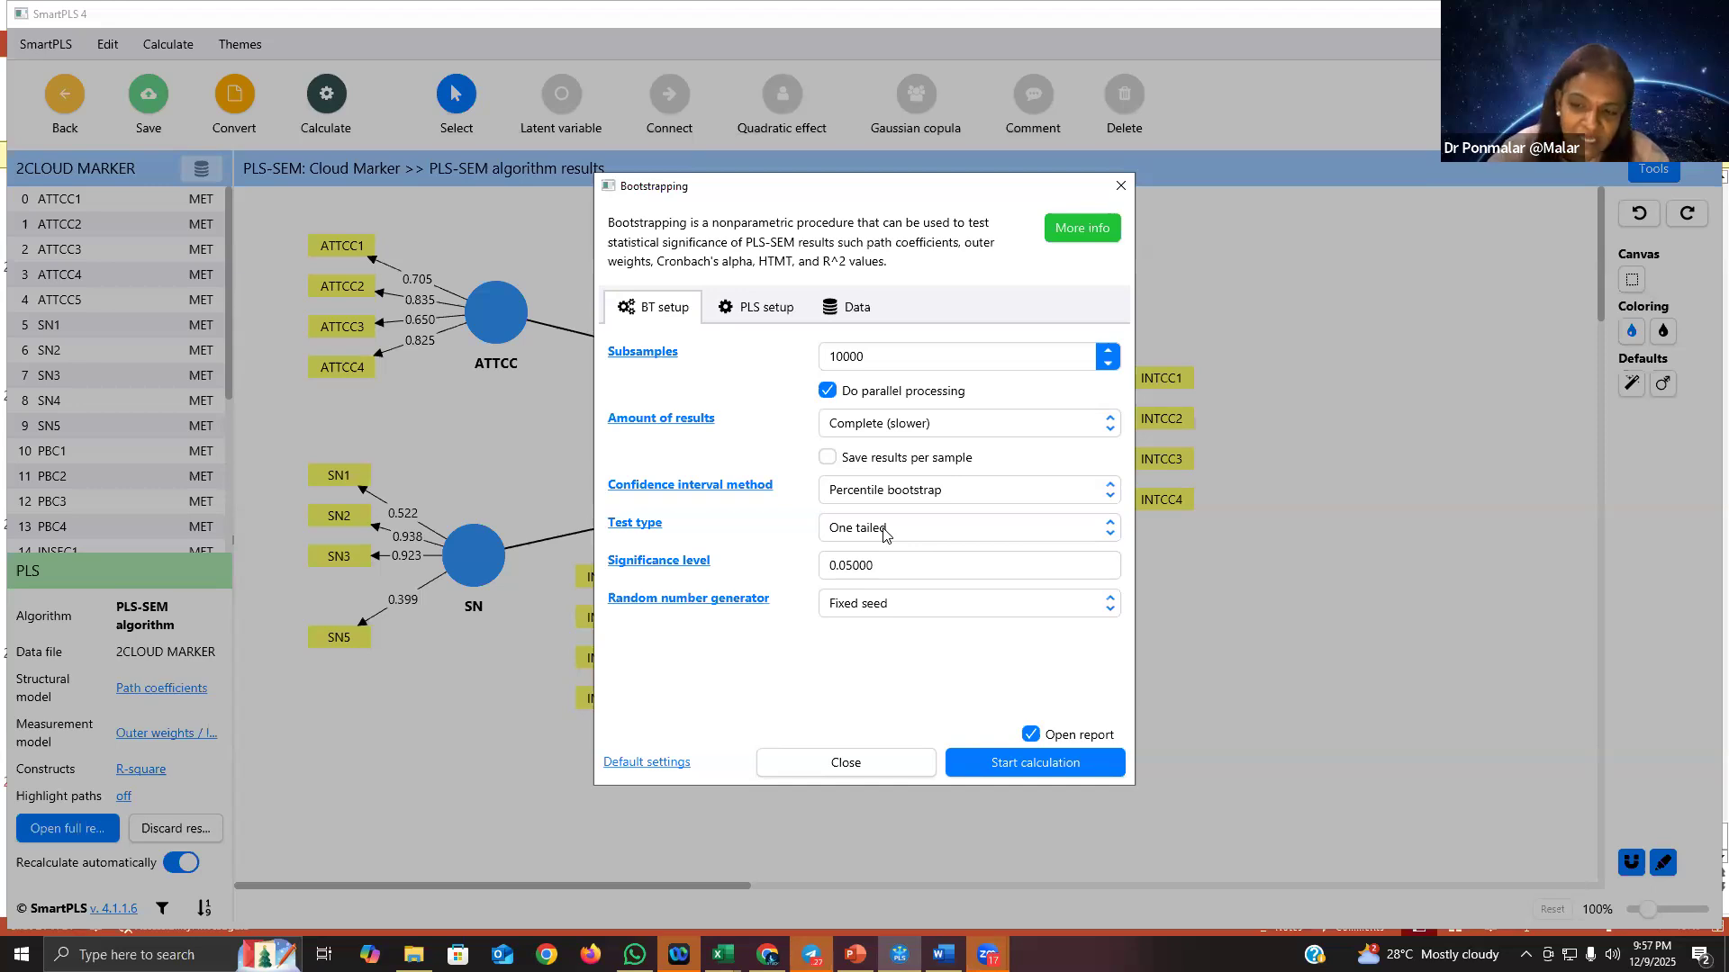
click(1016, 764)
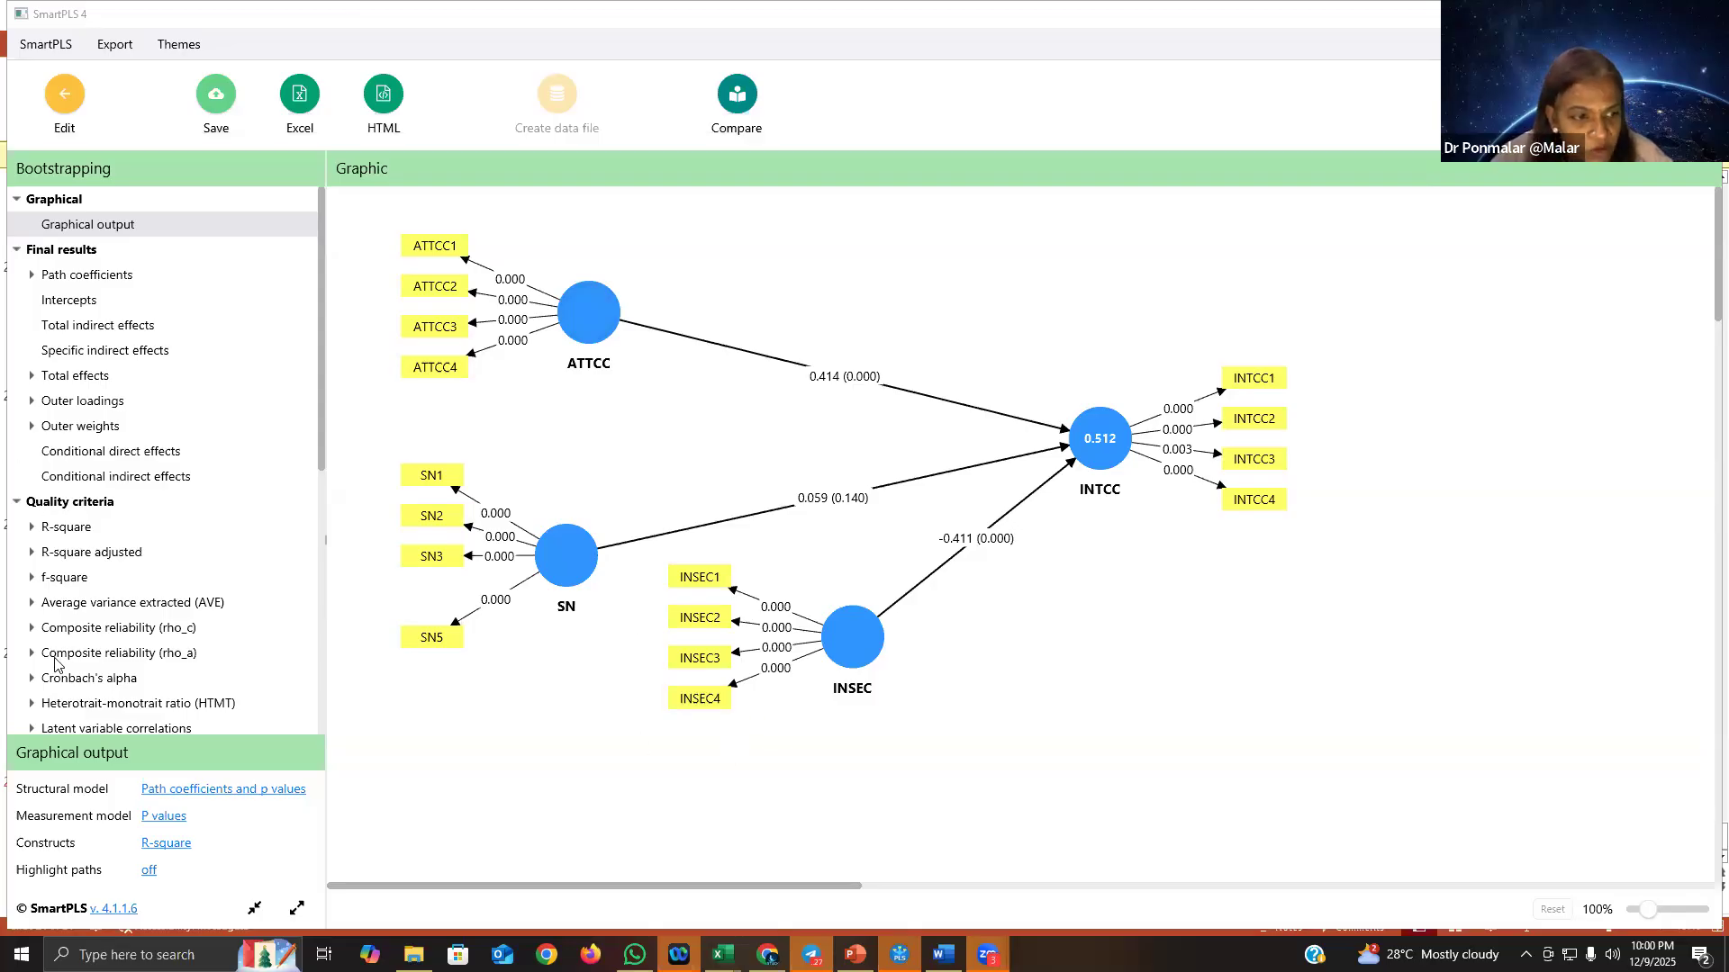
click(76, 281)
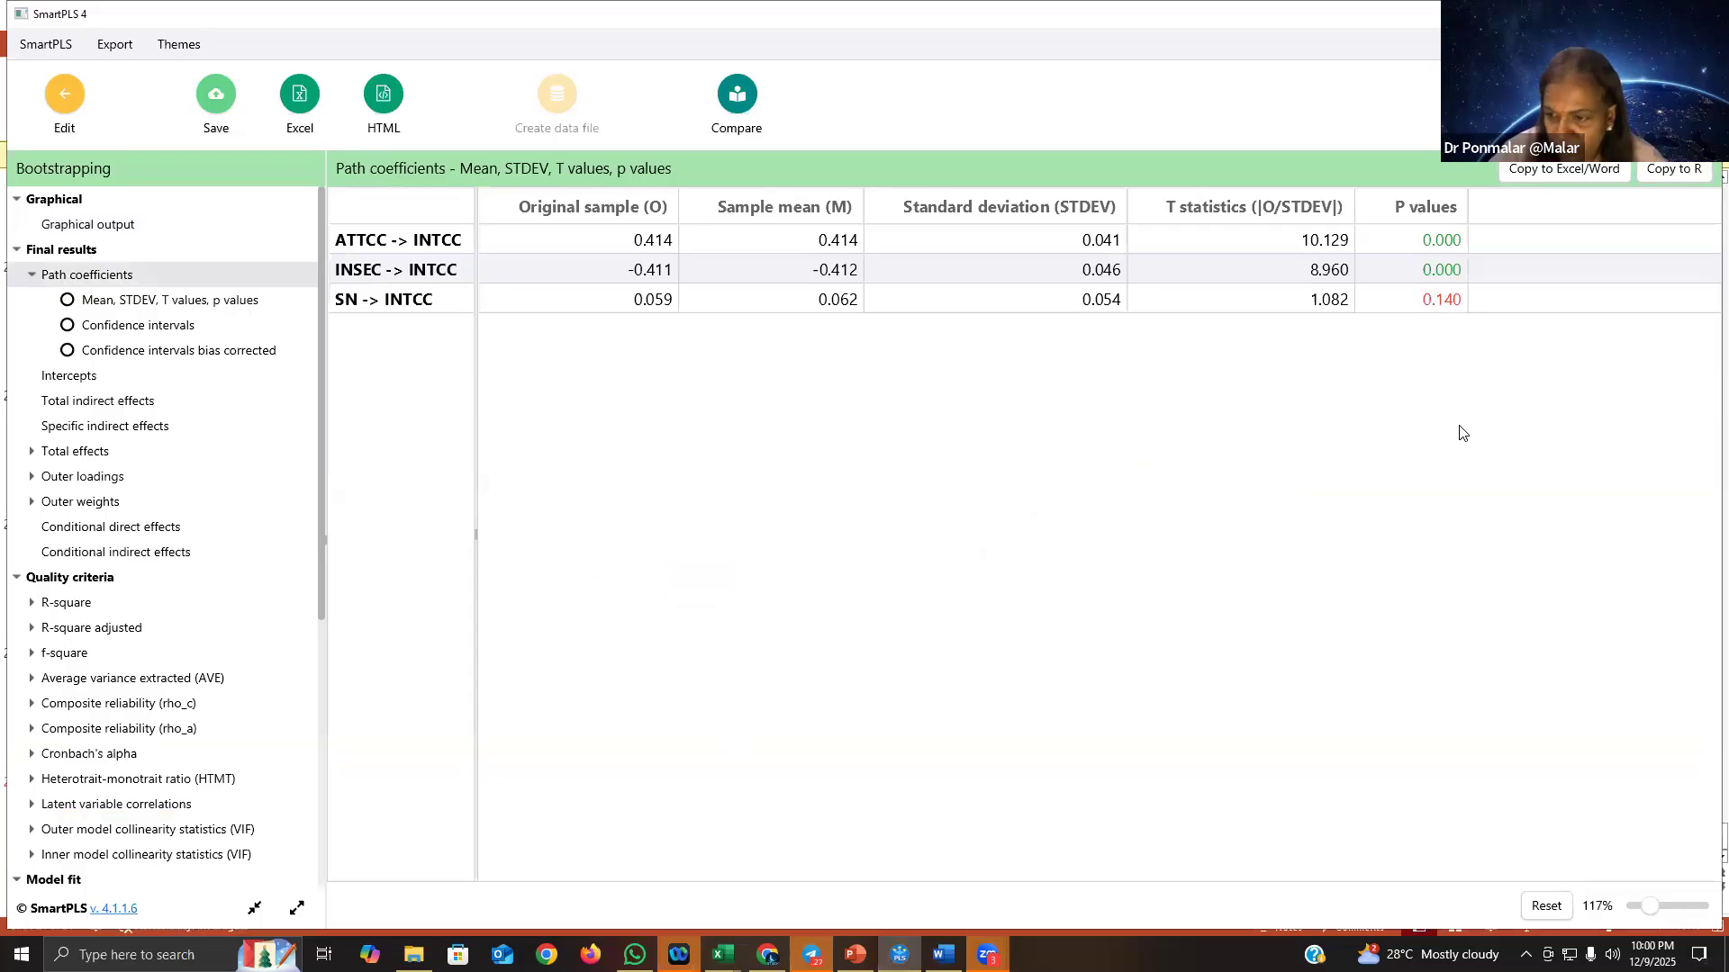